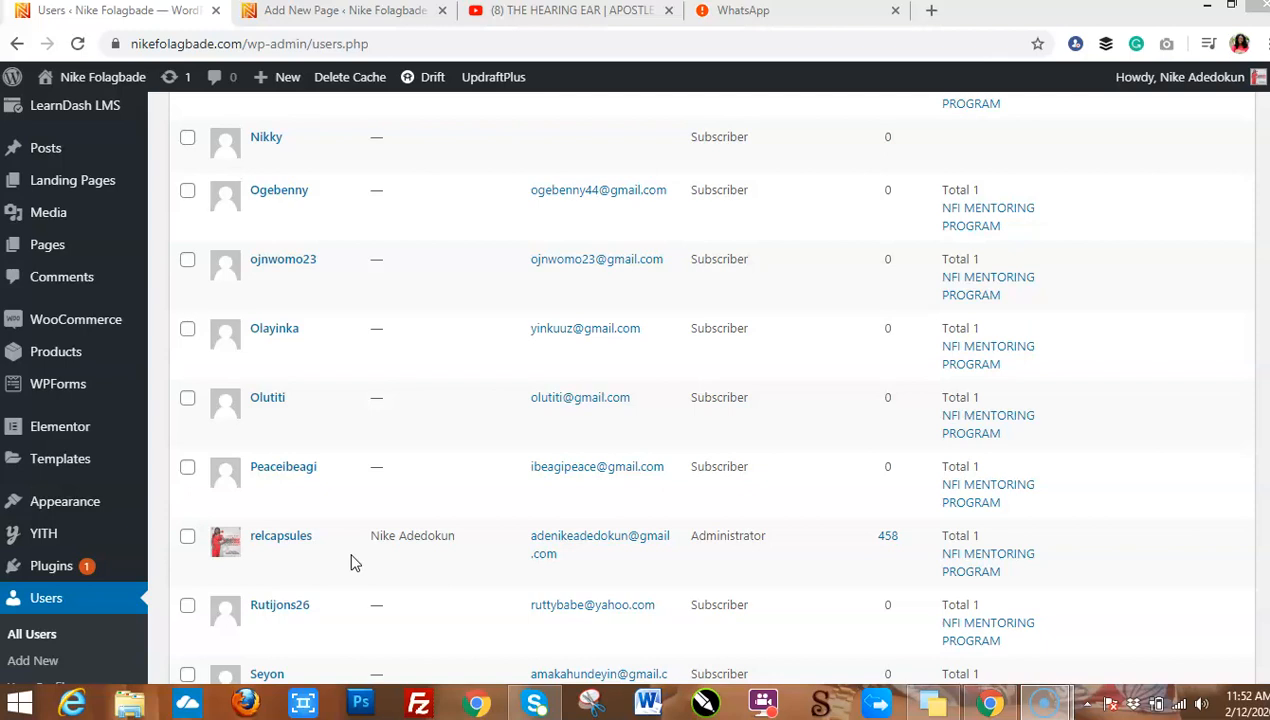
# Go to the blank new page already open in the WordPress editor and title it "Test"
pyautogui.moveTo(130, 245)
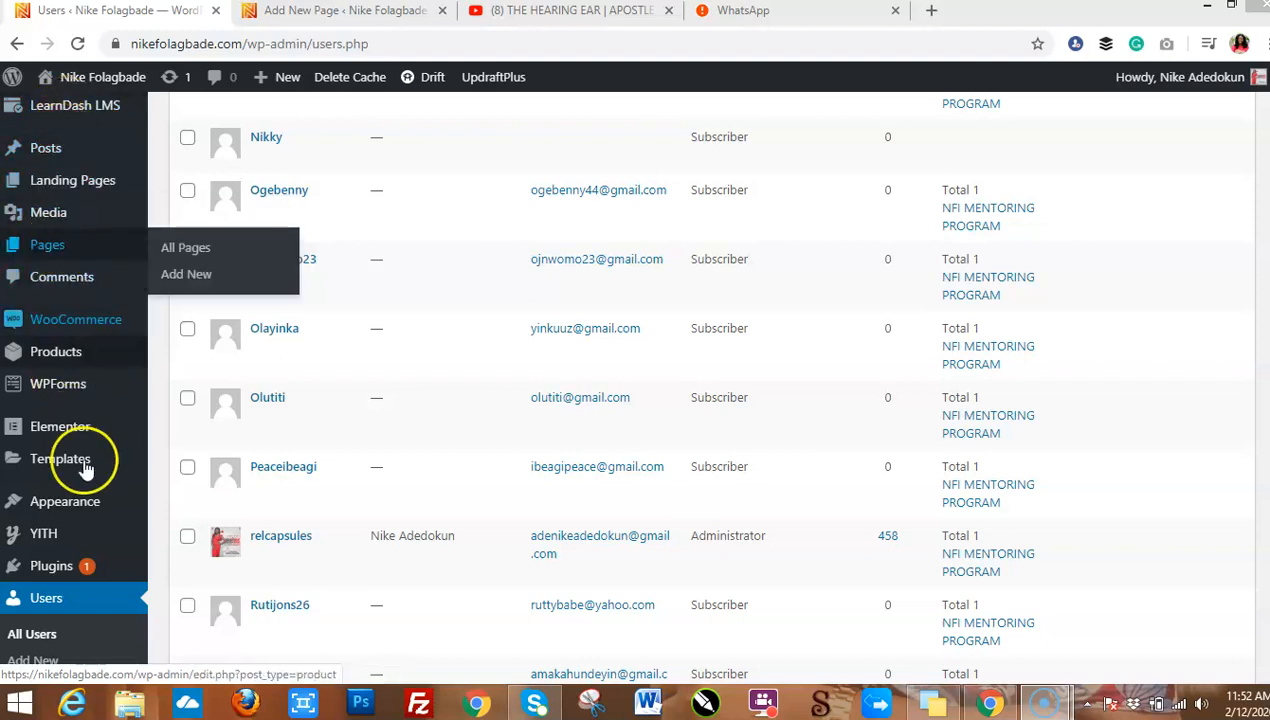
pyautogui.moveTo(68, 250)
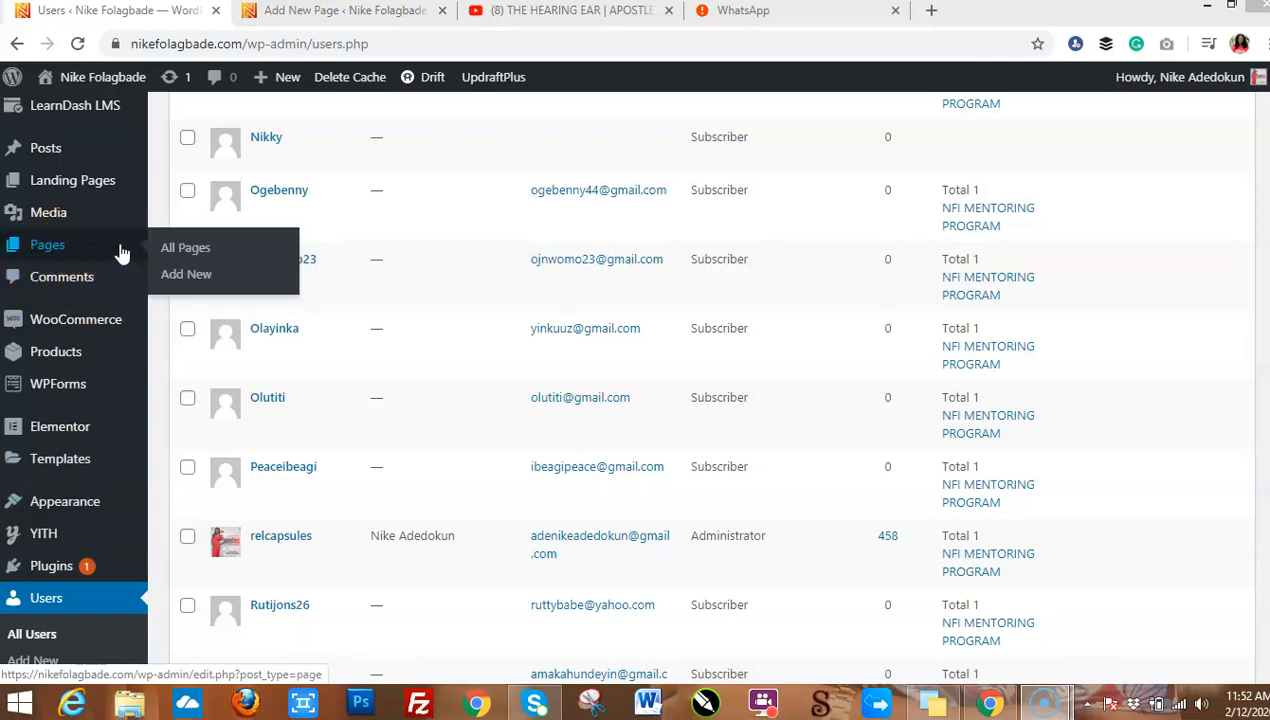
pyautogui.click(356, 13)
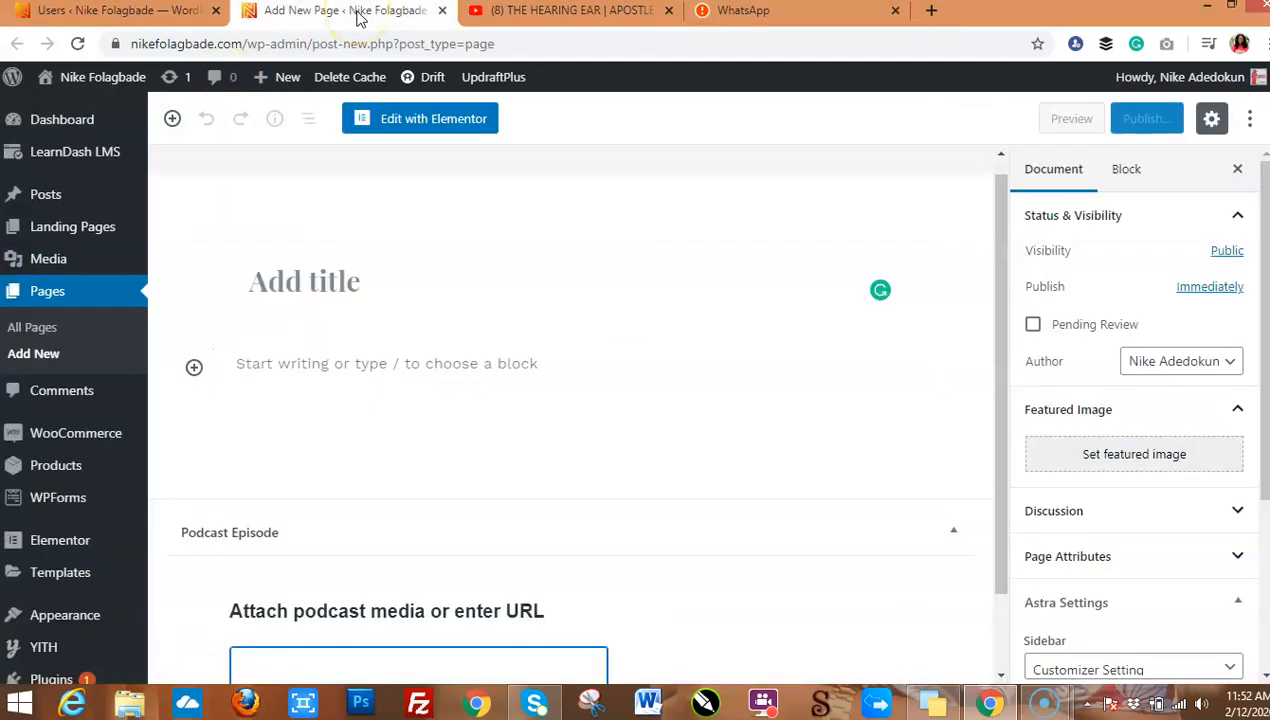
pyautogui.click(320, 285)
pyautogui.write('Test')
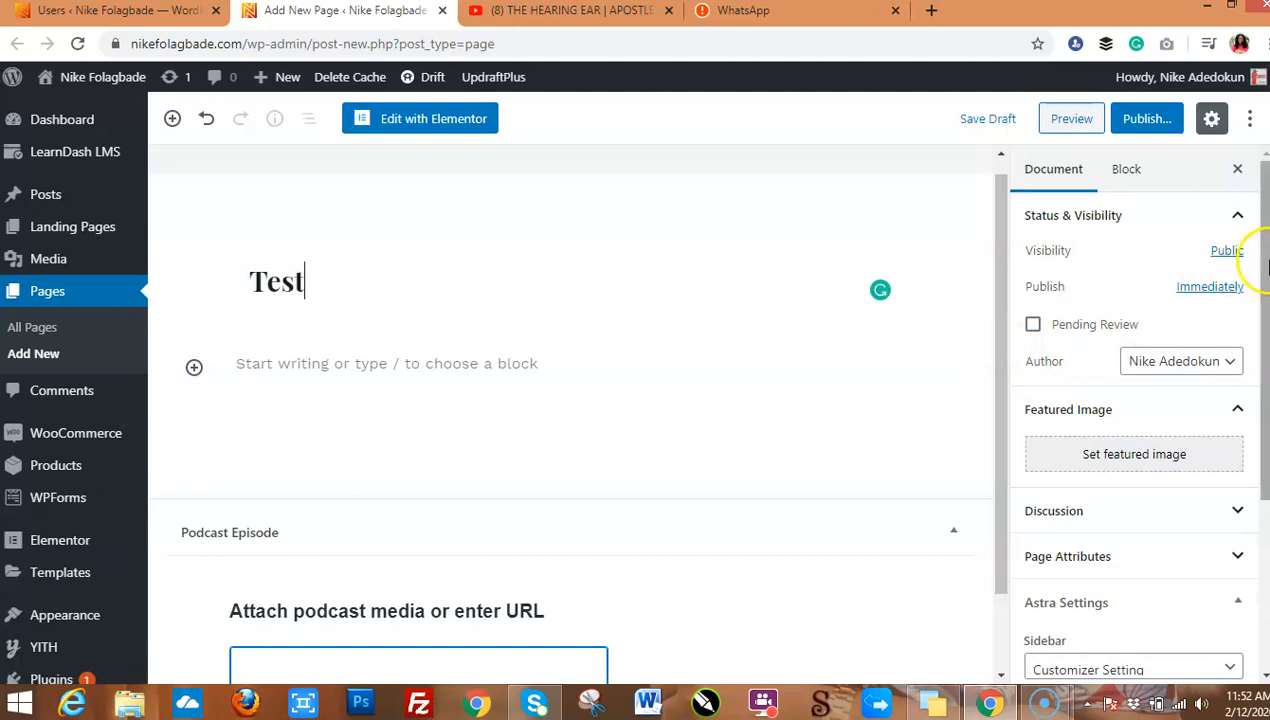
# Expand the page's Discussion settings to review the comments option, and publish the page
pyautogui.scroll(-2, 1247, 275)
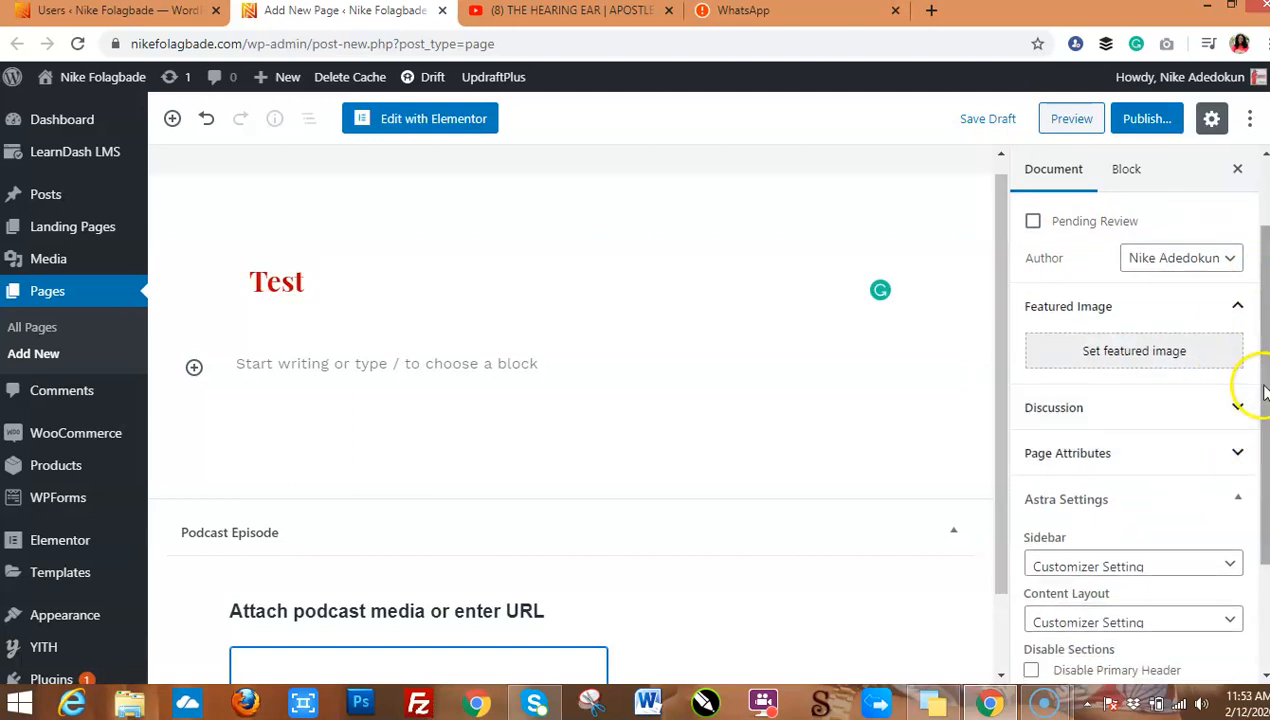
pyautogui.click(1237, 407)
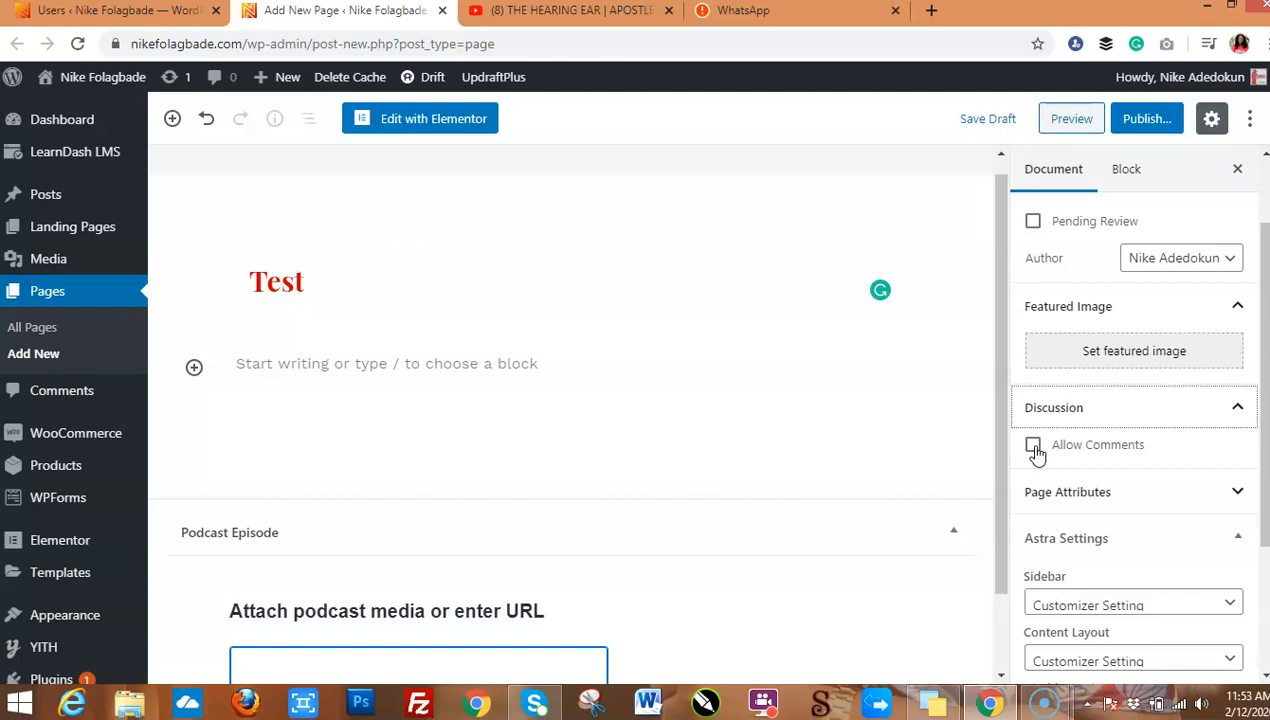
pyautogui.moveTo(1265, 468); pyautogui.dragTo(1250, 317)
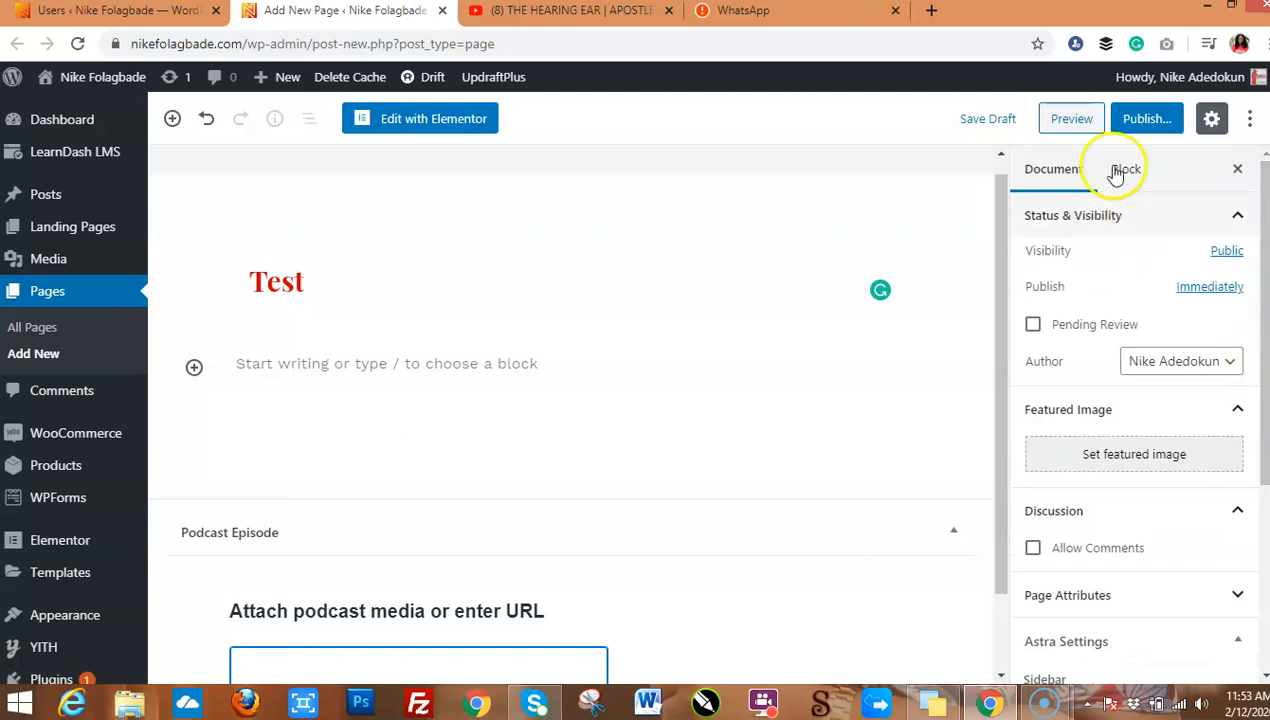
pyautogui.click(1146, 120)
pyautogui.click(1148, 122)
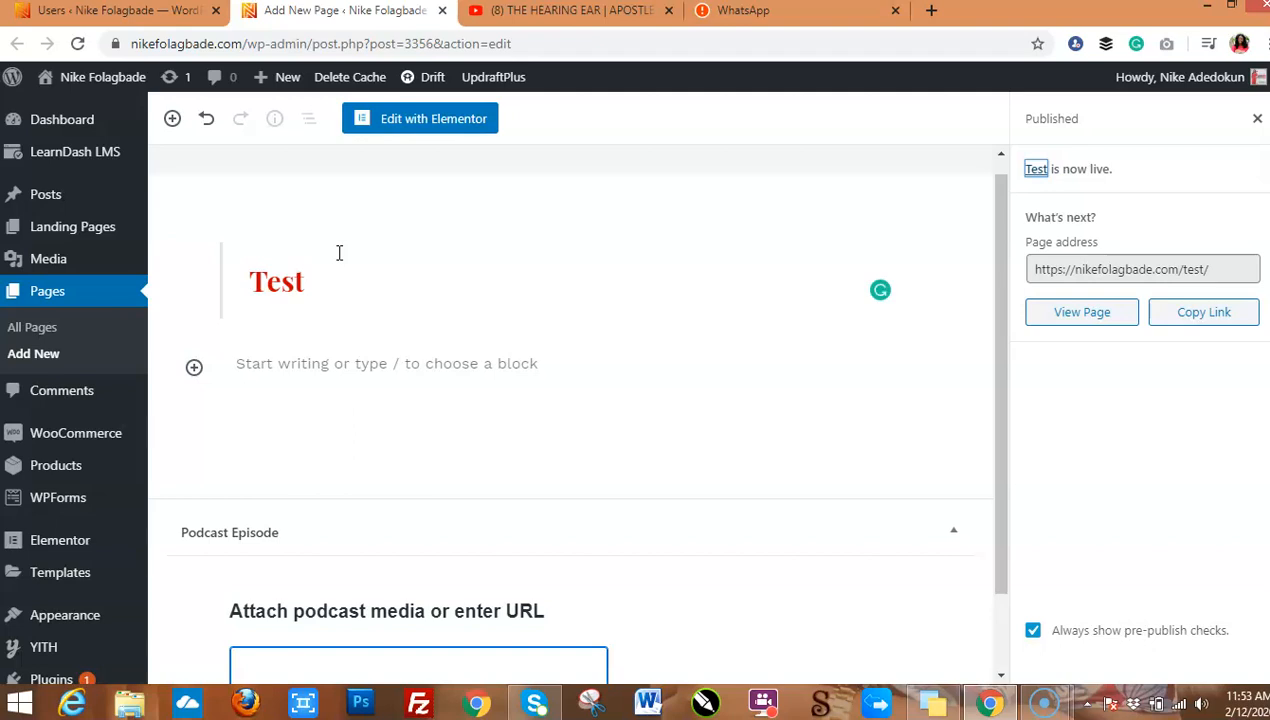
# Open the published page in the Elementor editor and add a new single-column section
pyautogui.click(448, 130)
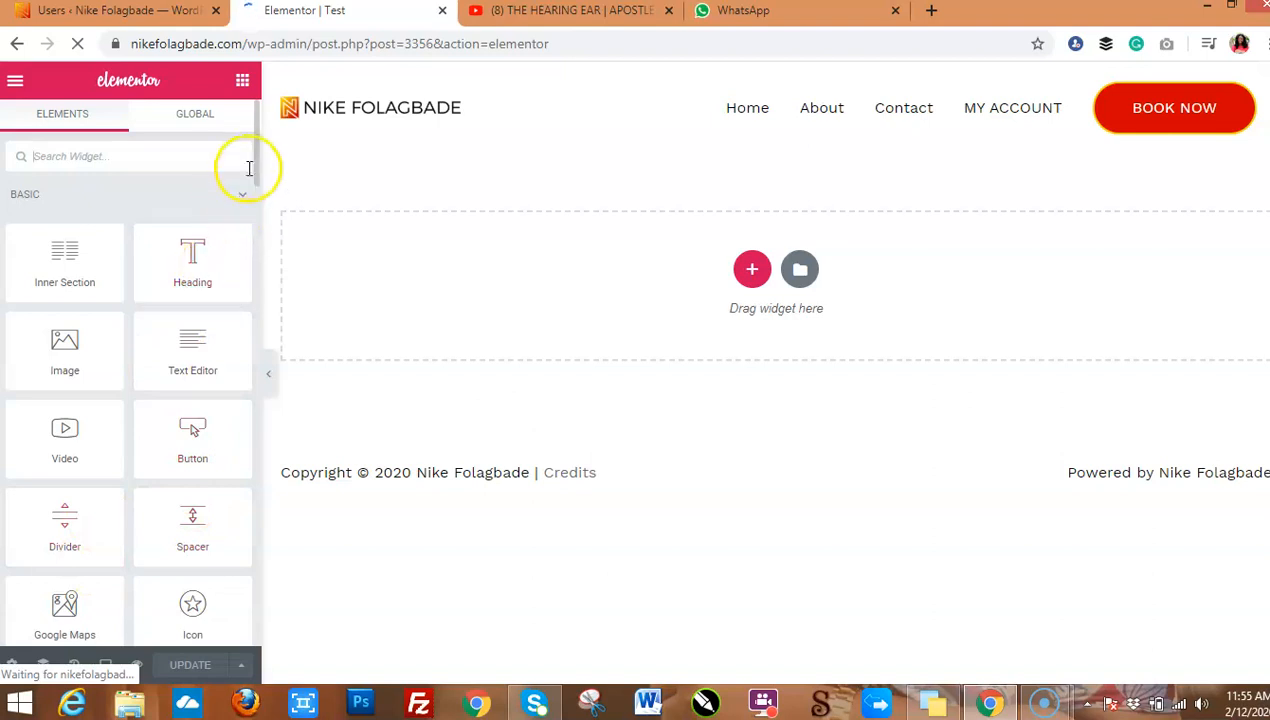
pyautogui.moveTo(253, 157); pyautogui.dragTo(264, 119)
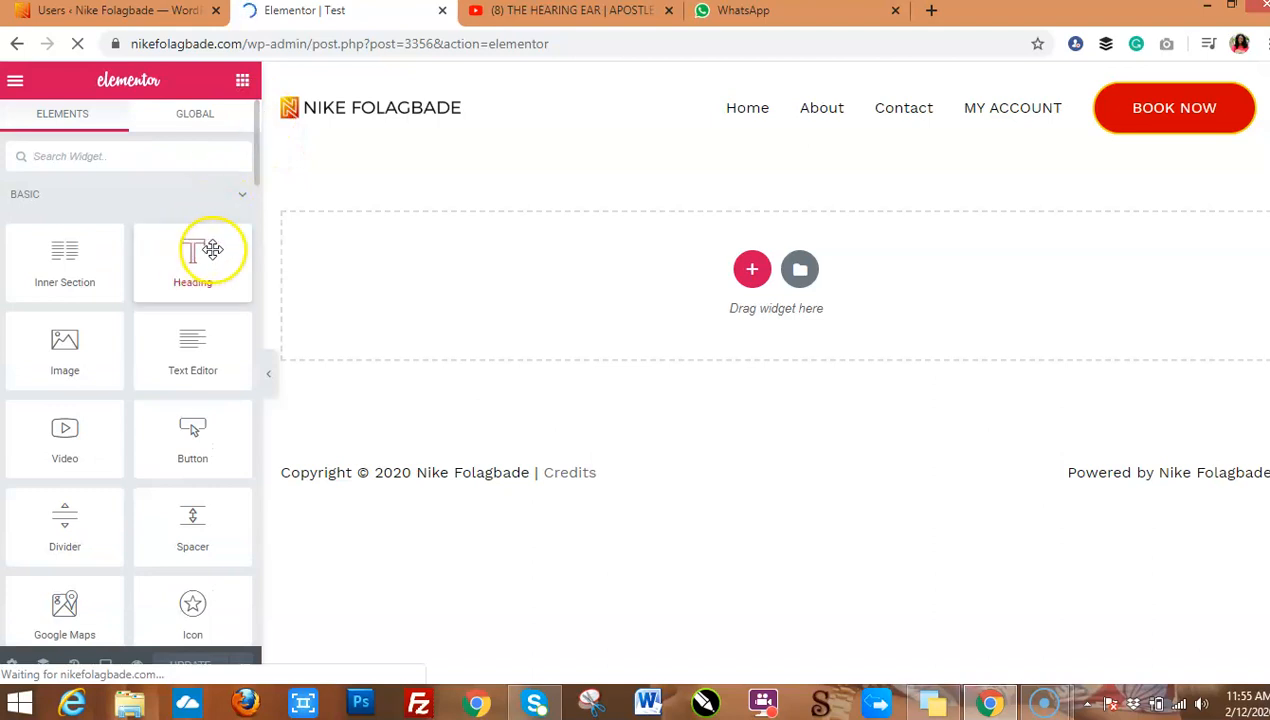
pyautogui.moveTo(191, 259)
pyautogui.mouseDown()
pyautogui.moveTo(283, 249)
pyautogui.moveTo(757, 268)
pyautogui.moveTo(476, 278)
pyautogui.moveTo(261, 275)
pyautogui.moveTo(204, 261)
pyautogui.mouseUp()
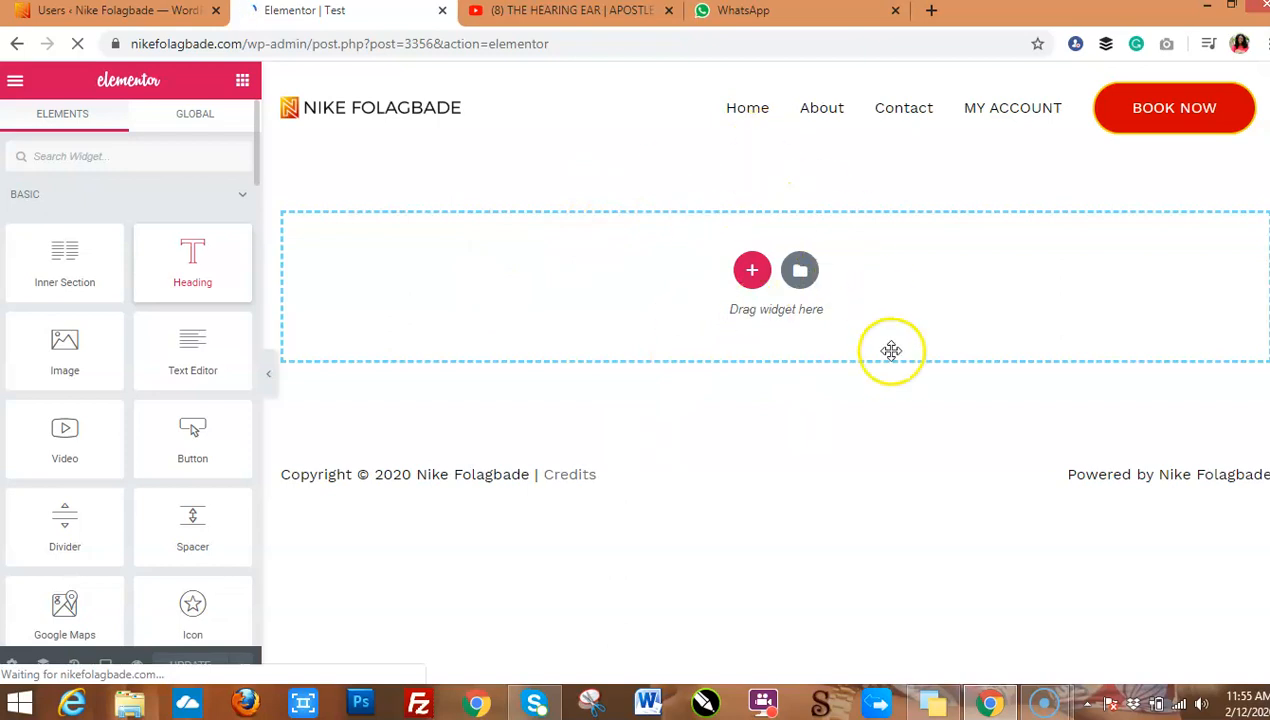
pyautogui.moveTo(751, 273); pyautogui.dragTo(752, 278)
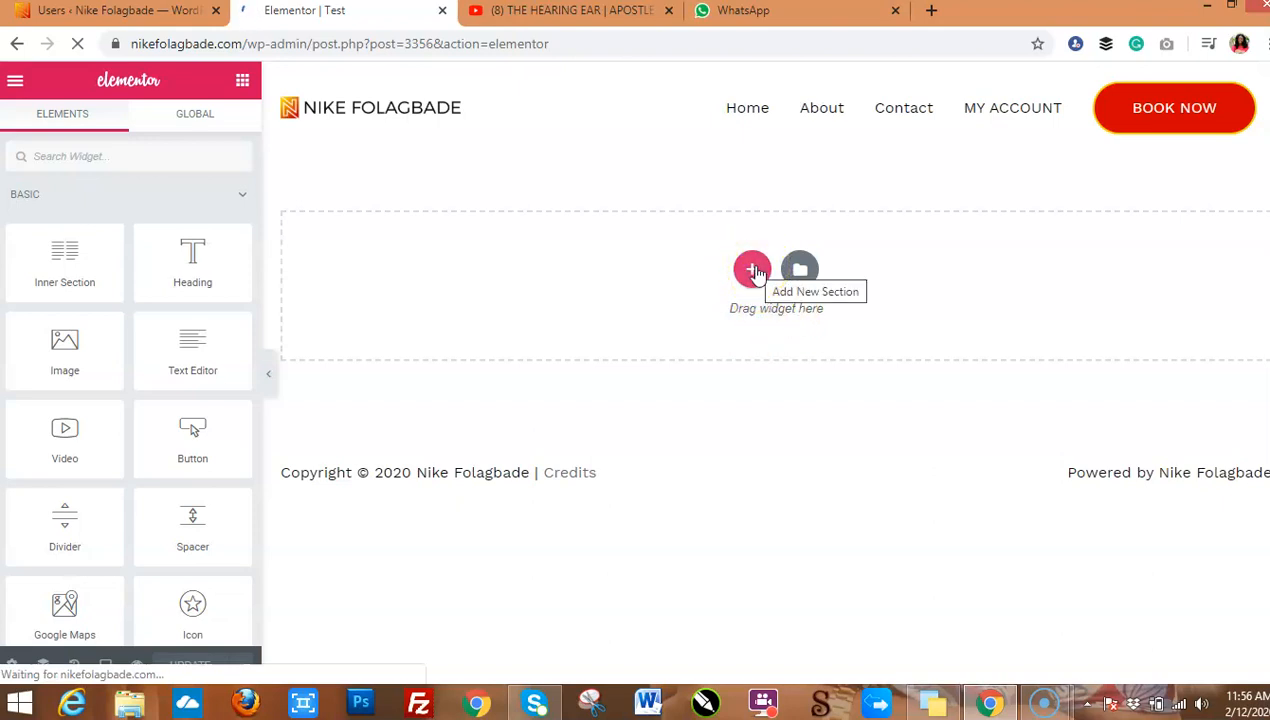
pyautogui.click(800, 270)
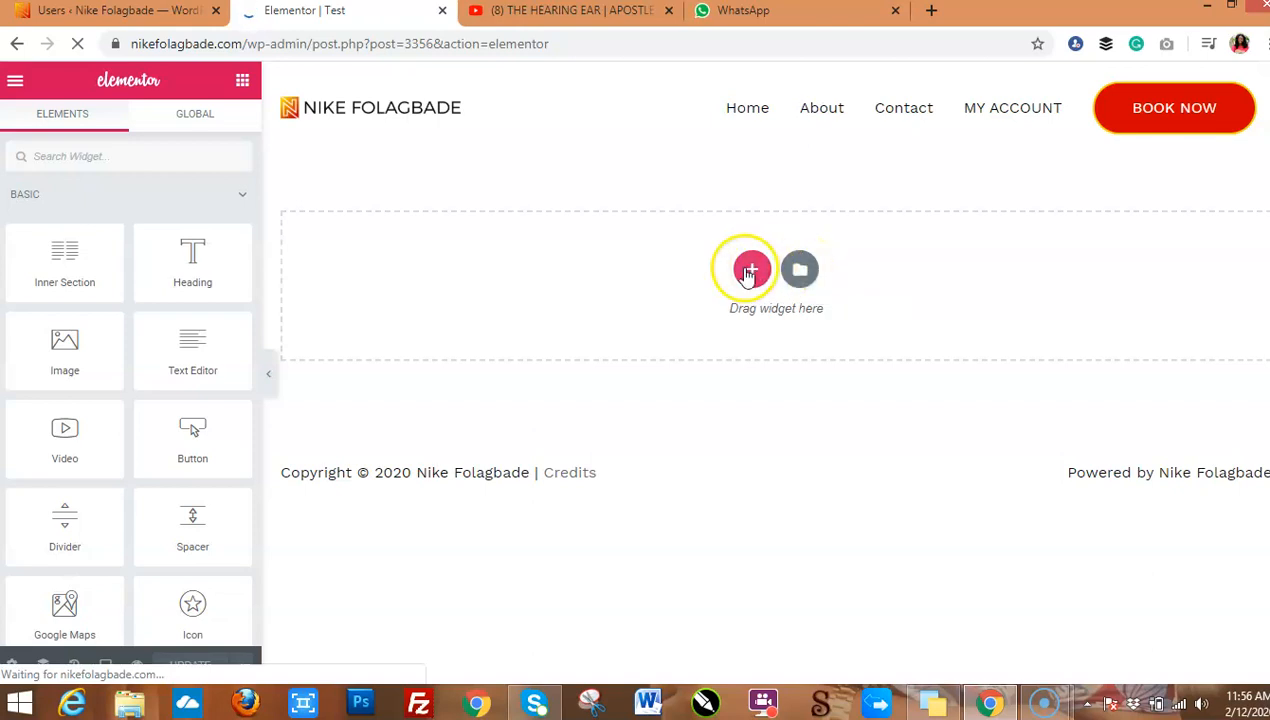
pyautogui.click(752, 270)
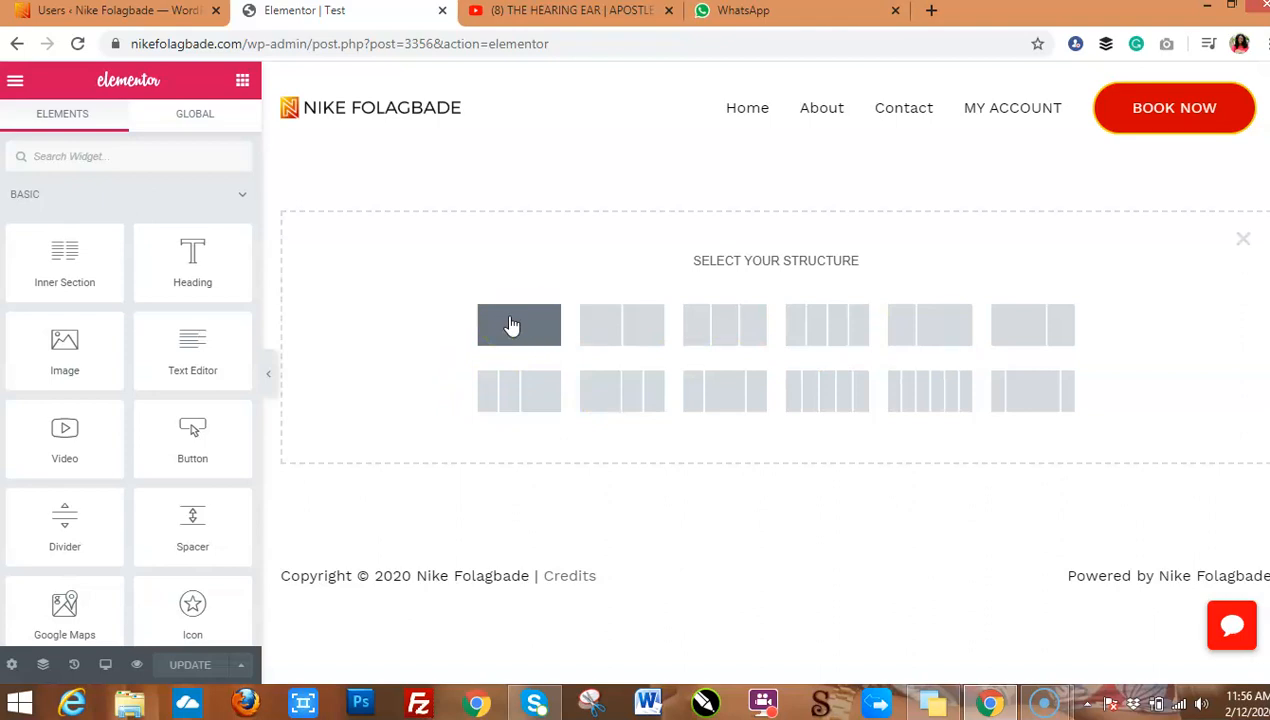
pyautogui.click(490, 325)
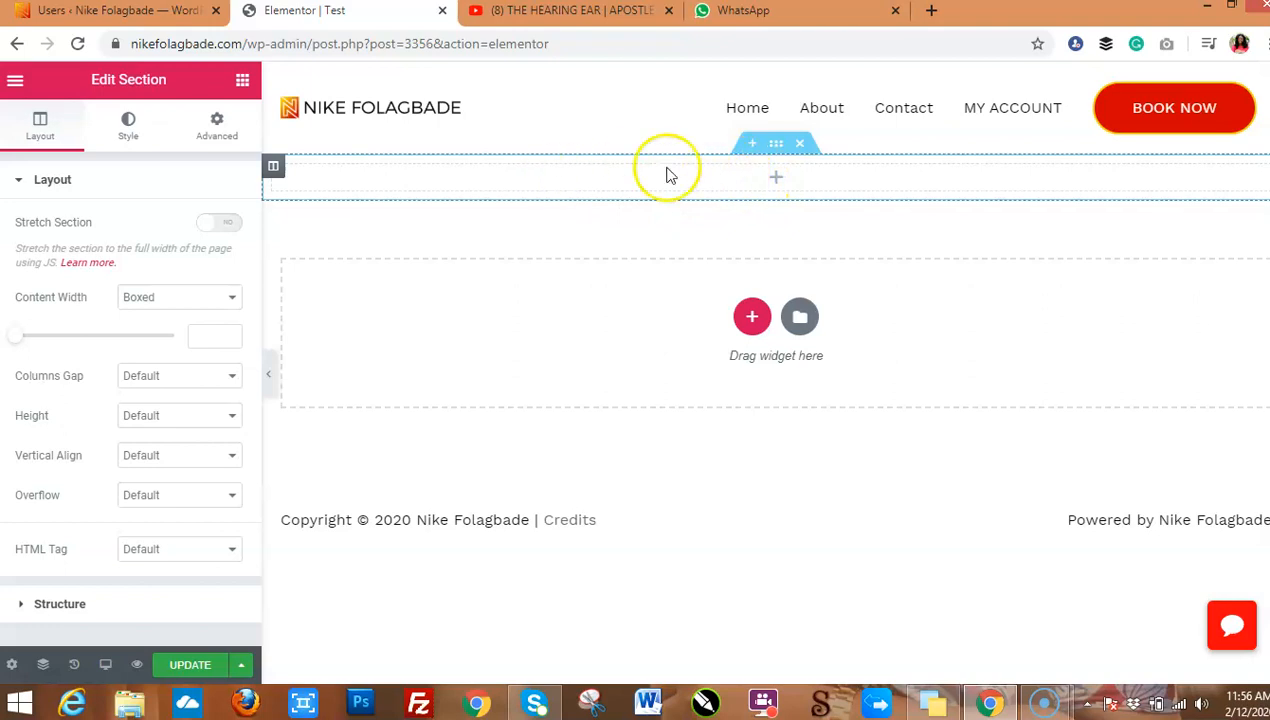
# Add a Heading widget to the empty section and replace its placeholder title with "Testing the way it works"
pyautogui.click(242, 81)
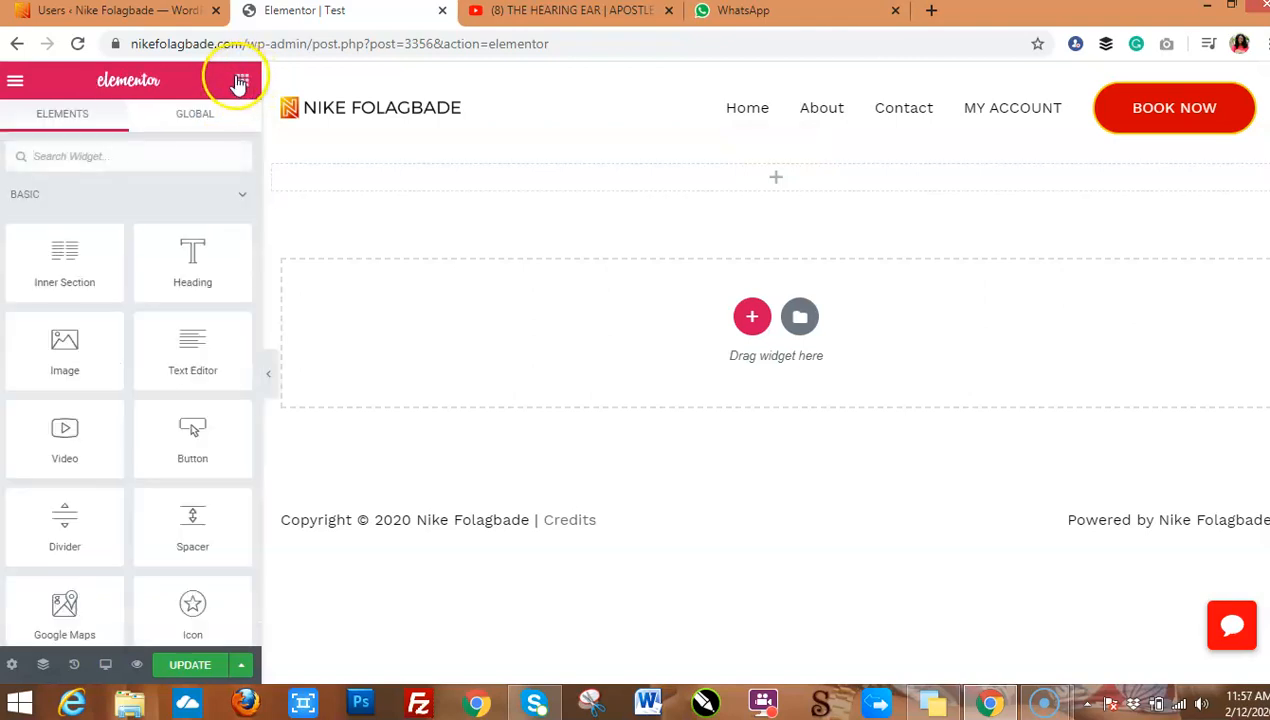
pyautogui.moveTo(178, 261); pyautogui.dragTo(507, 176)
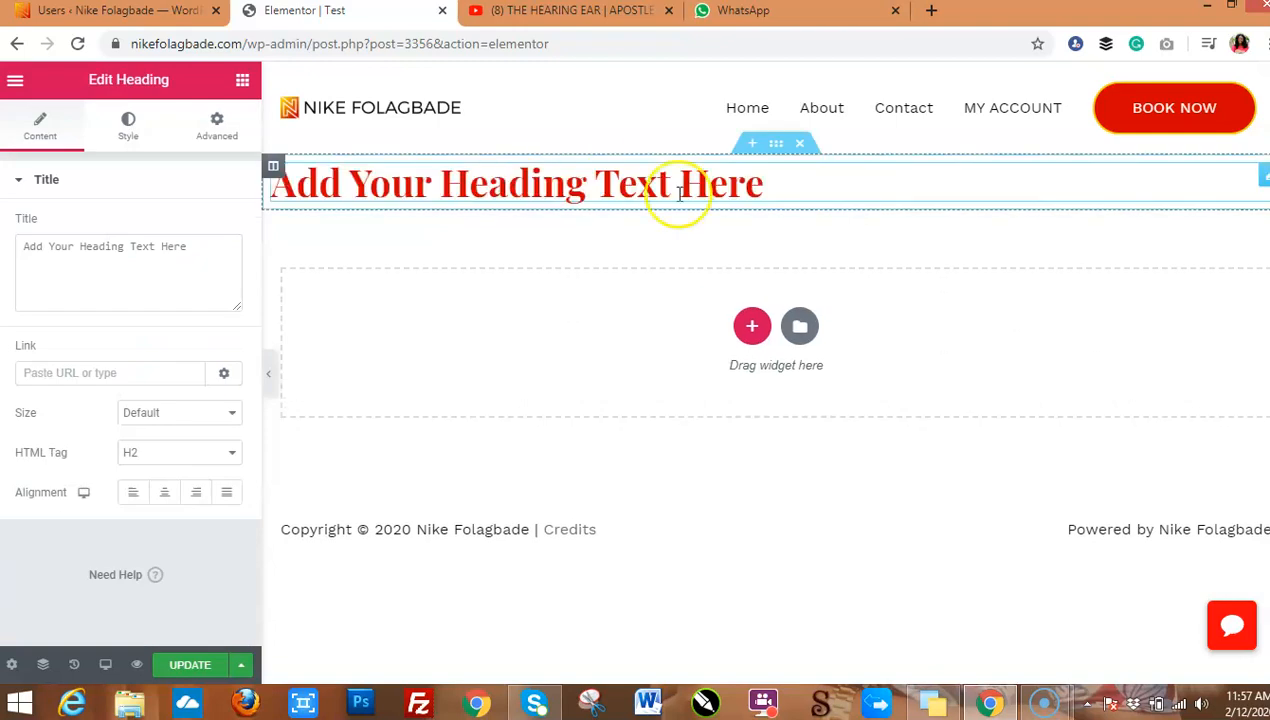
pyautogui.moveTo(212, 255); pyautogui.dragTo(20, 249)
pyautogui.doubleClick(20, 249)
pyautogui.press('BackSpace')
pyautogui.write('Test')
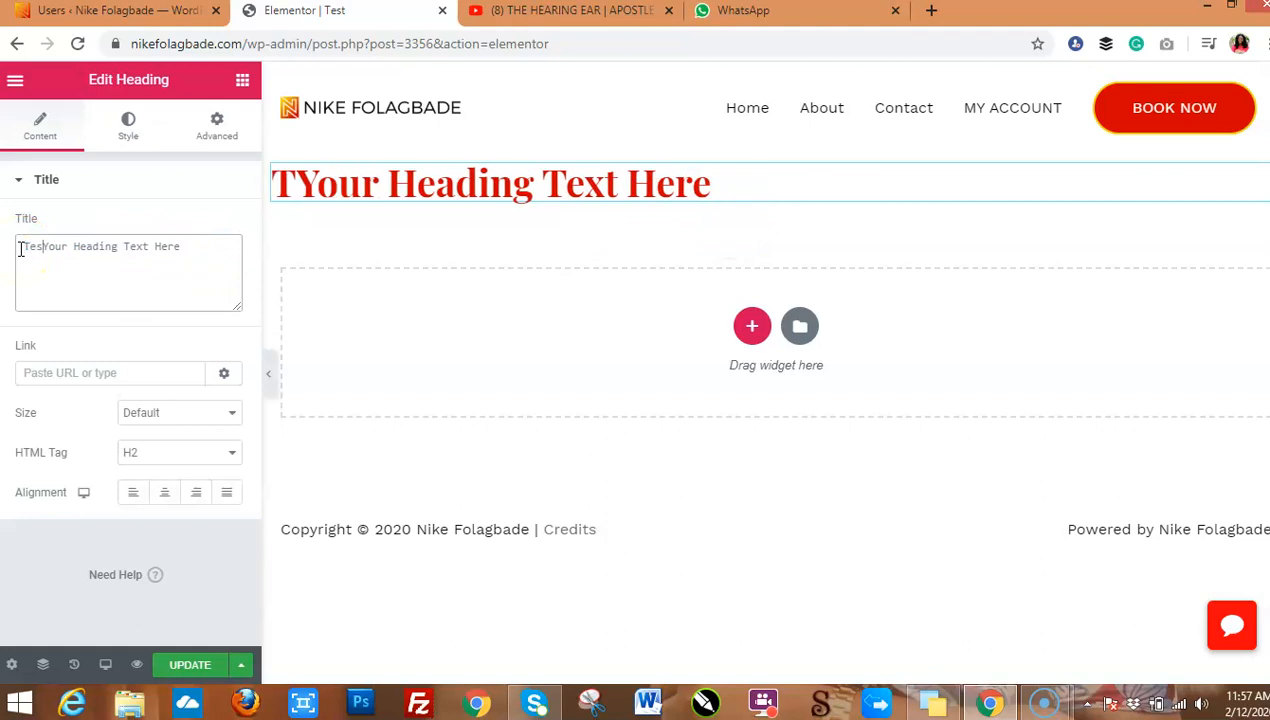
pyautogui.write('ing the way it')
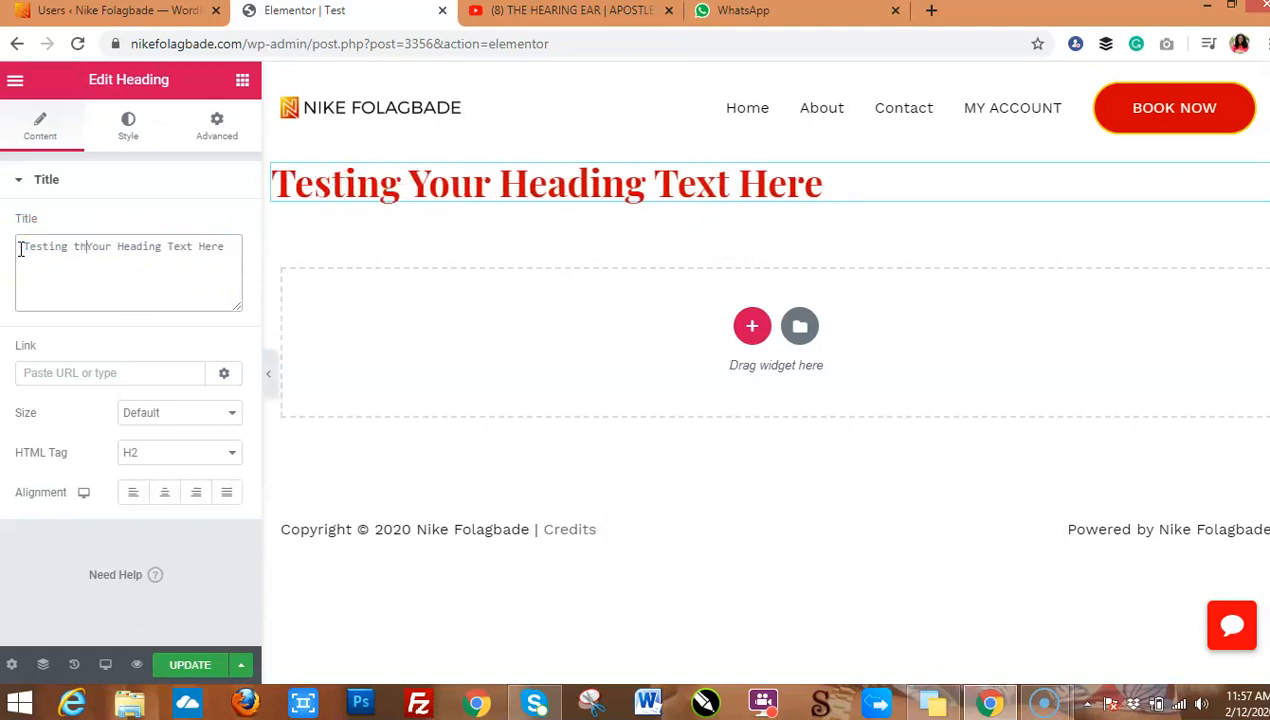
pyautogui.write(' wor')
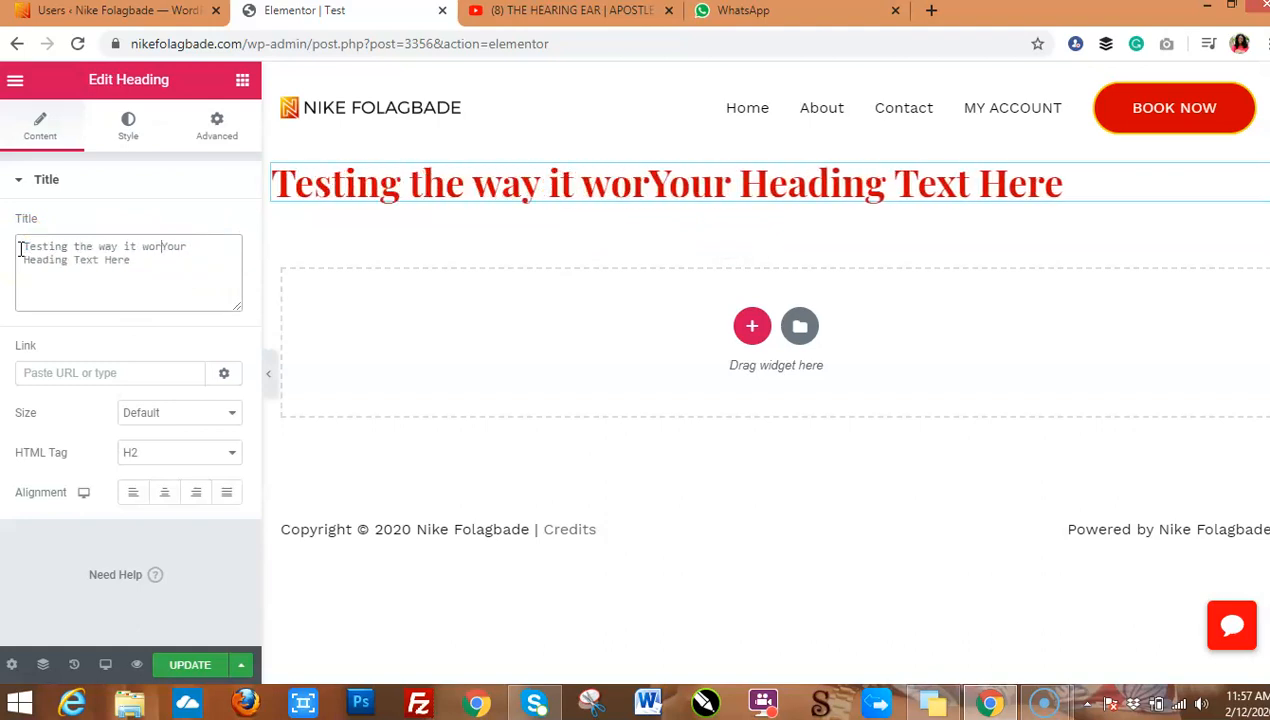
pyautogui.write('ks')
pyautogui.moveTo(131, 261); pyautogui.dragTo(23, 262)
pyautogui.press('BackSpace')
pyautogui.press('BackSpace')
pyautogui.press('BackSpace')
pyautogui.press('BackSpace')
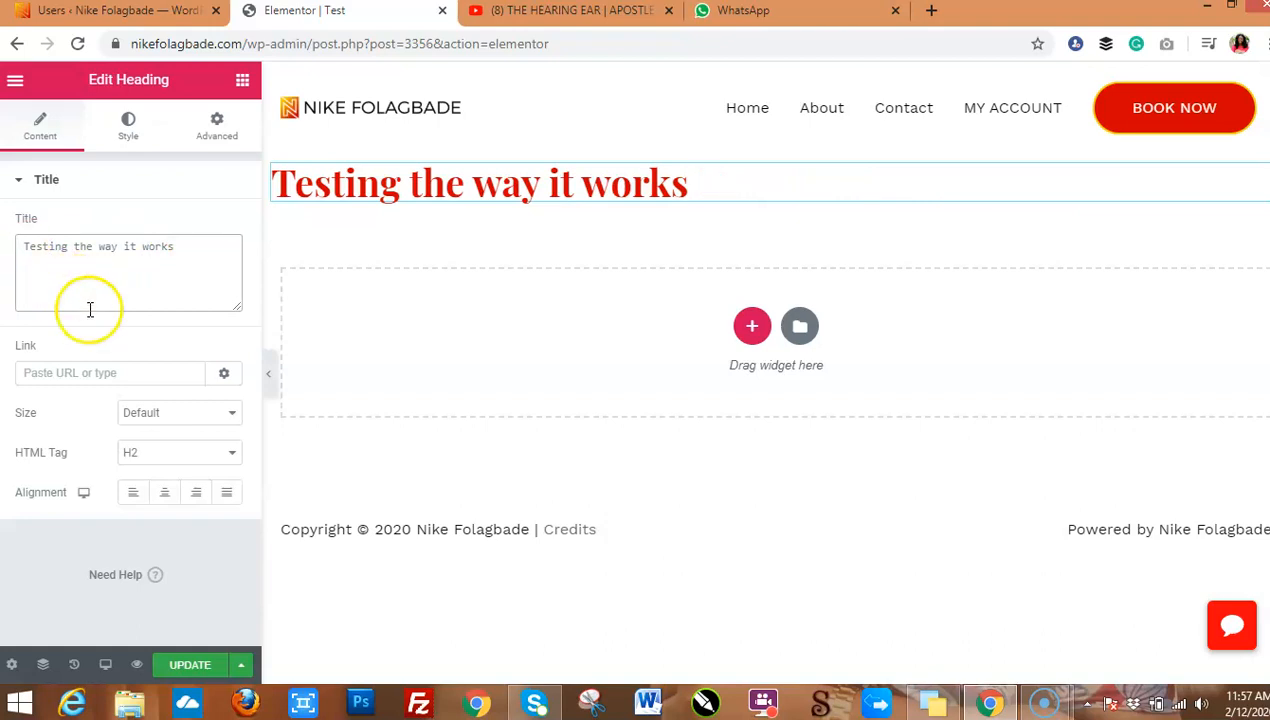
# Center the heading and set its text color to the dark green preset #23A455
pyautogui.click(166, 494)
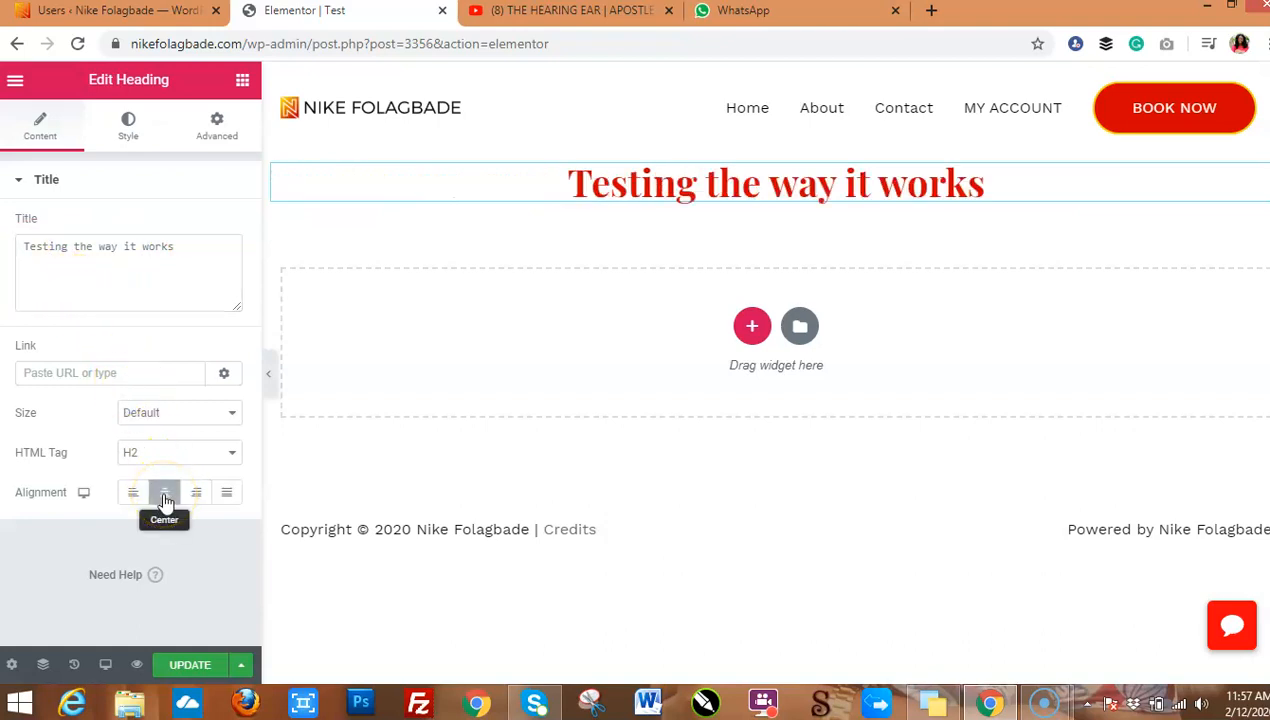
pyautogui.click(128, 130)
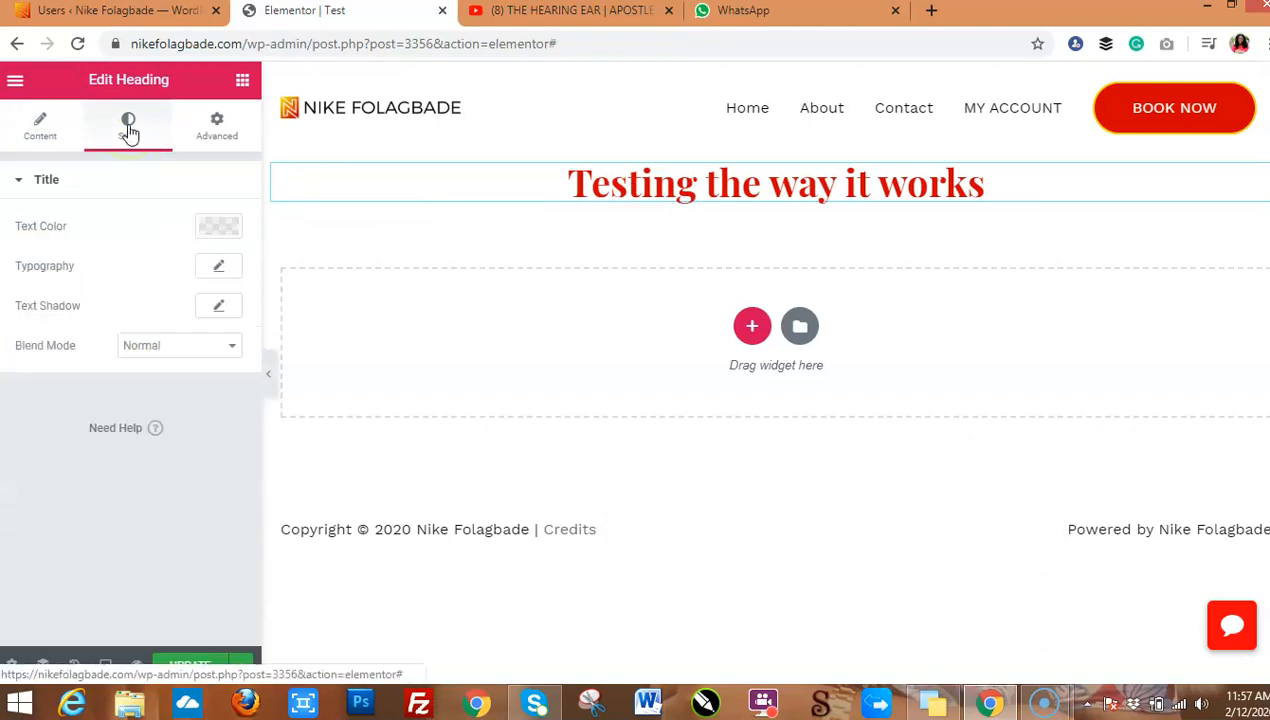
pyautogui.click(217, 230)
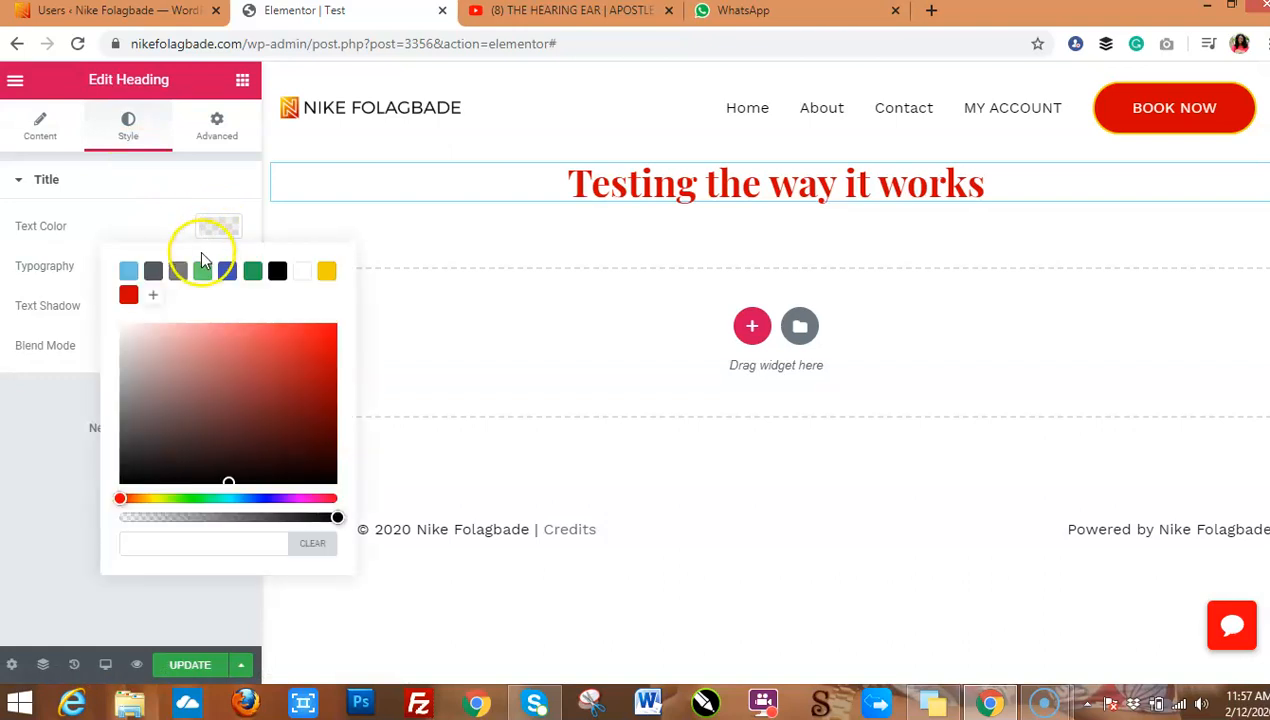
pyautogui.click(252, 272)
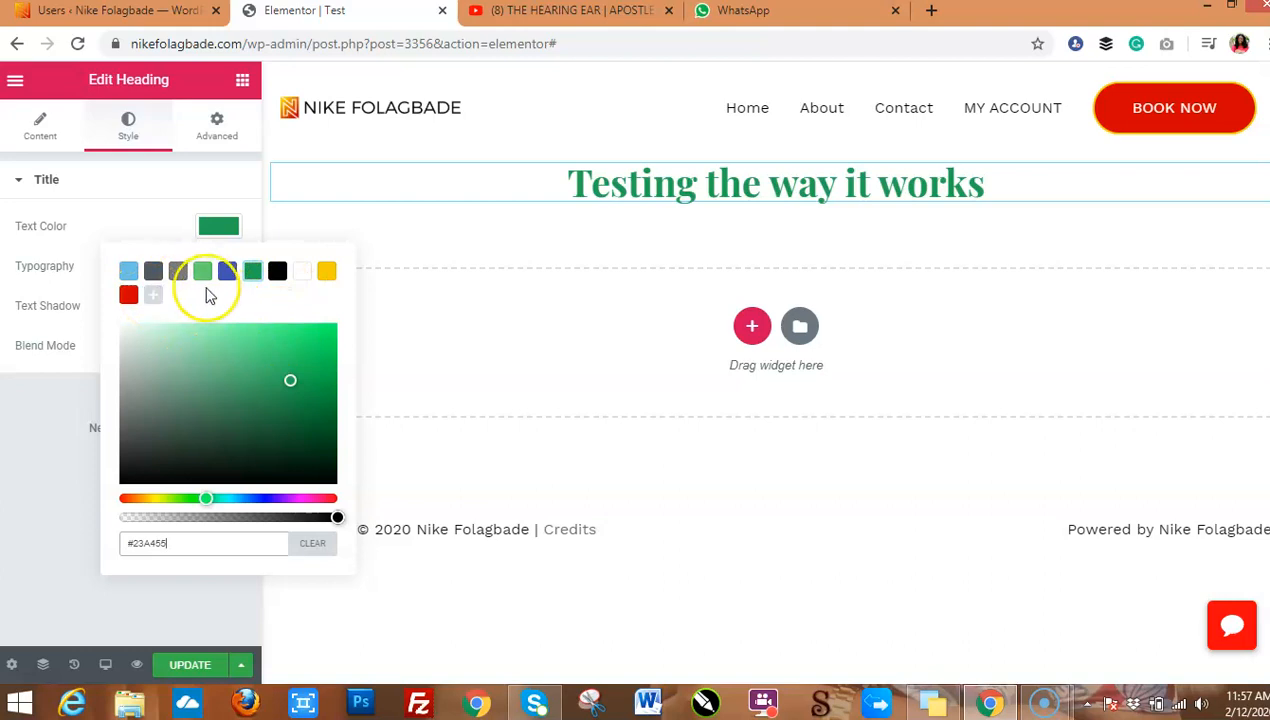
pyautogui.click(30, 467)
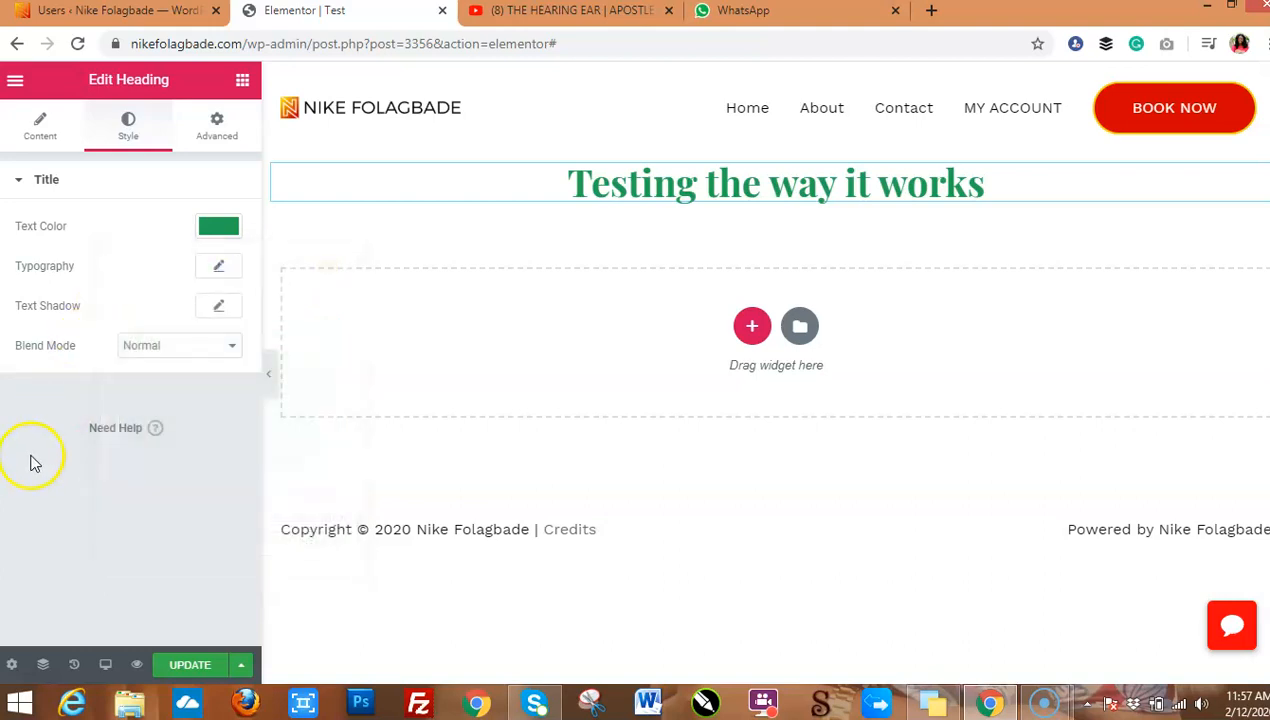
# Set the heading's typography family to Arial
pyautogui.click(219, 268)
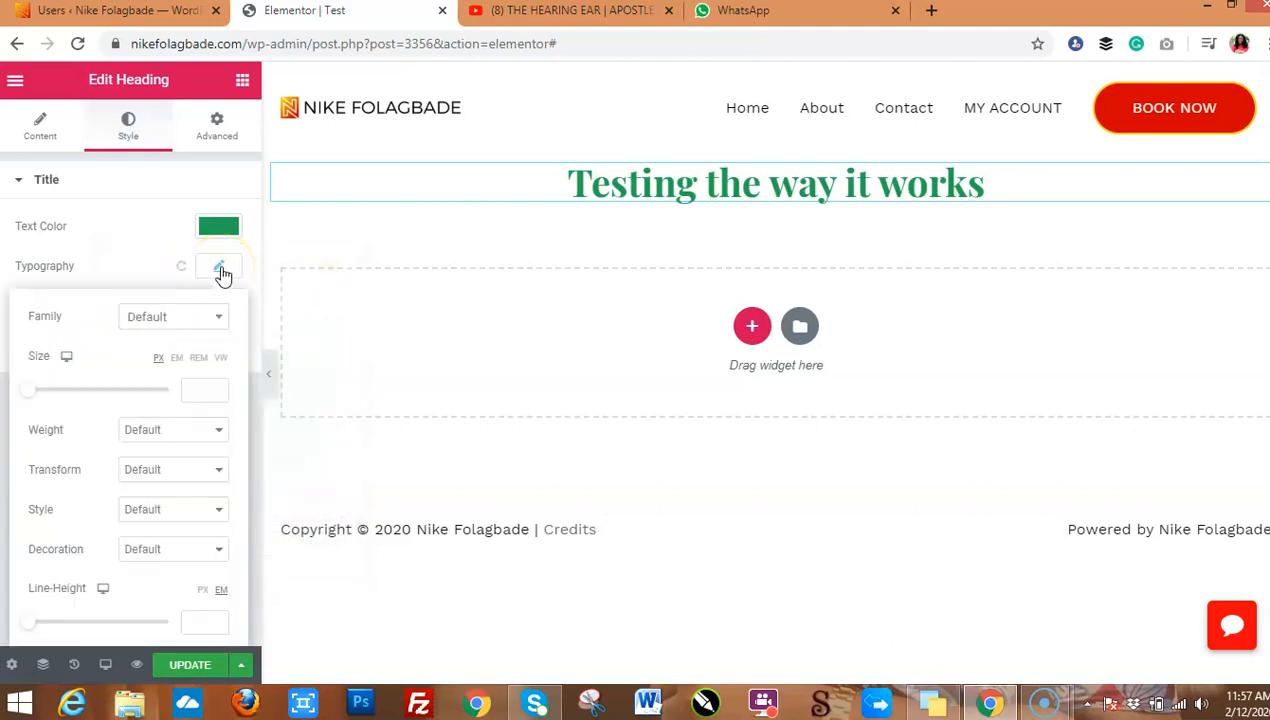
pyautogui.click(183, 317)
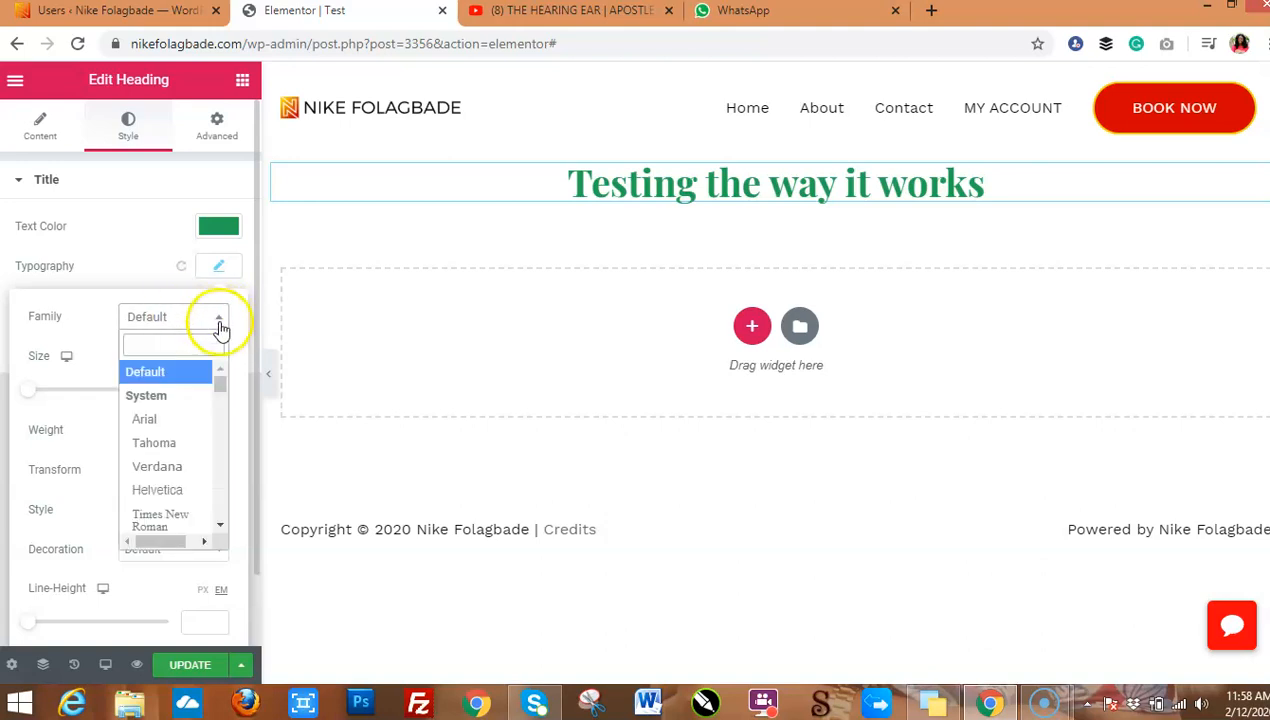
pyautogui.click(165, 427)
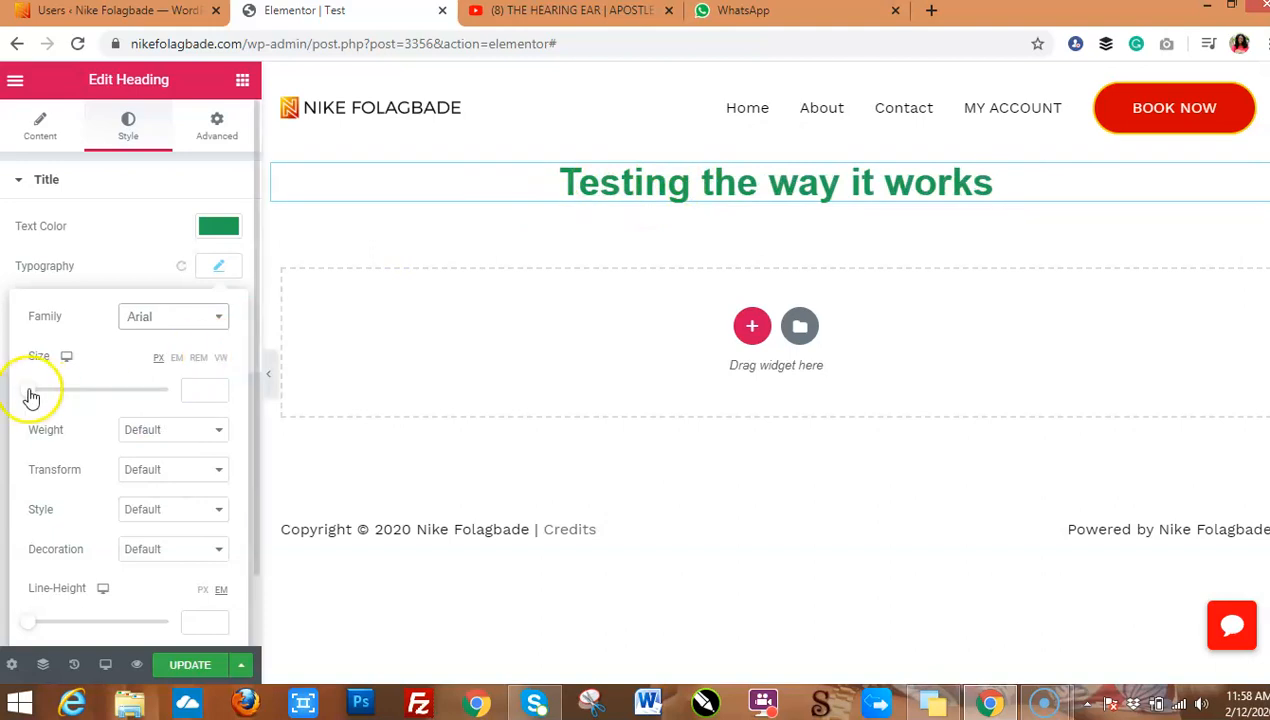
# Try a 17 px font size and a weight of 100 on the heading
pyautogui.moveTo(40, 393)
pyautogui.mouseDown()
pyautogui.moveTo(78, 397)
pyautogui.moveTo(42, 397)
pyautogui.mouseUp()
pyautogui.click(179, 439)
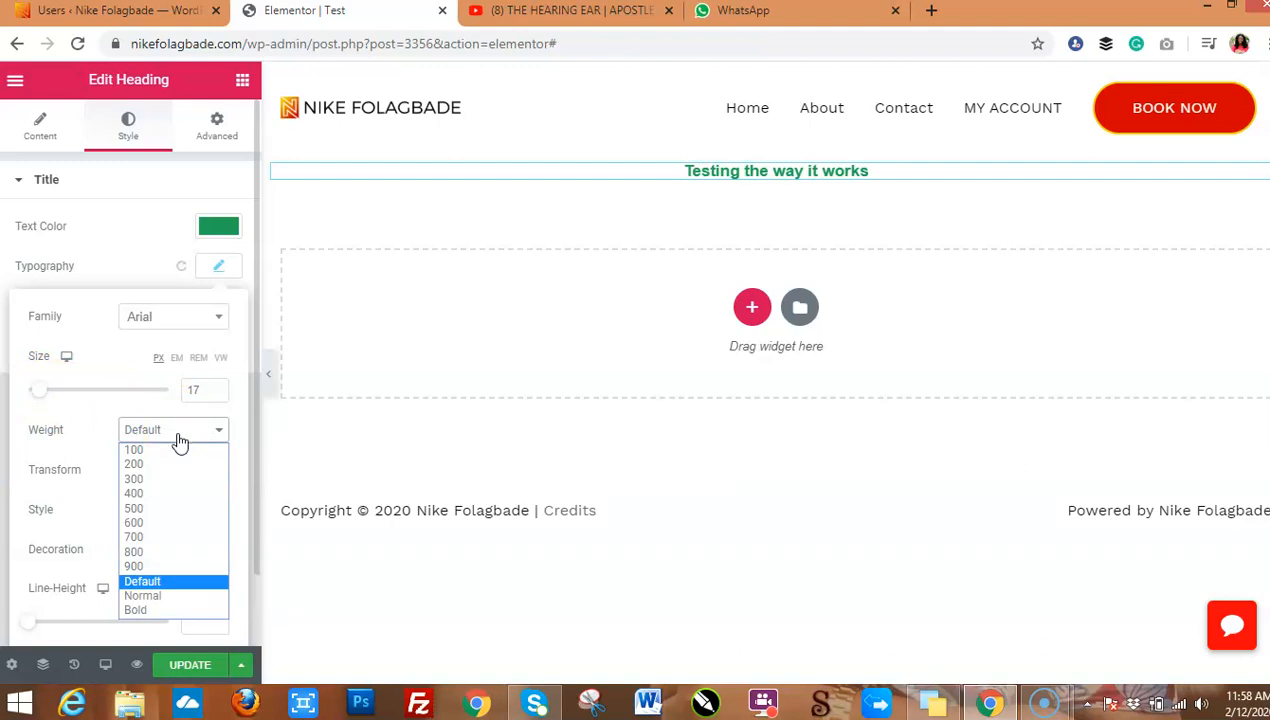
pyautogui.click(169, 450)
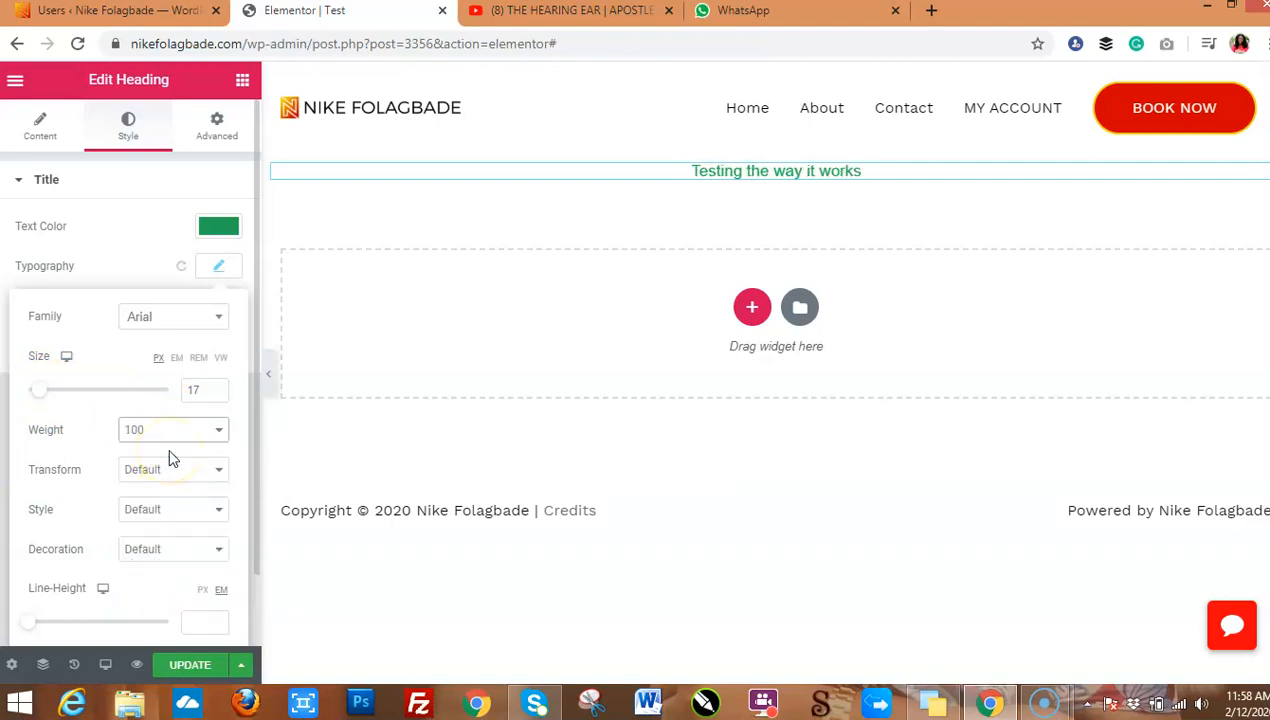
# Set the heading's font size to 51 px, try the Bold weight, and set the weight to 500
pyautogui.moveTo(40, 393); pyautogui.dragTo(63, 397)
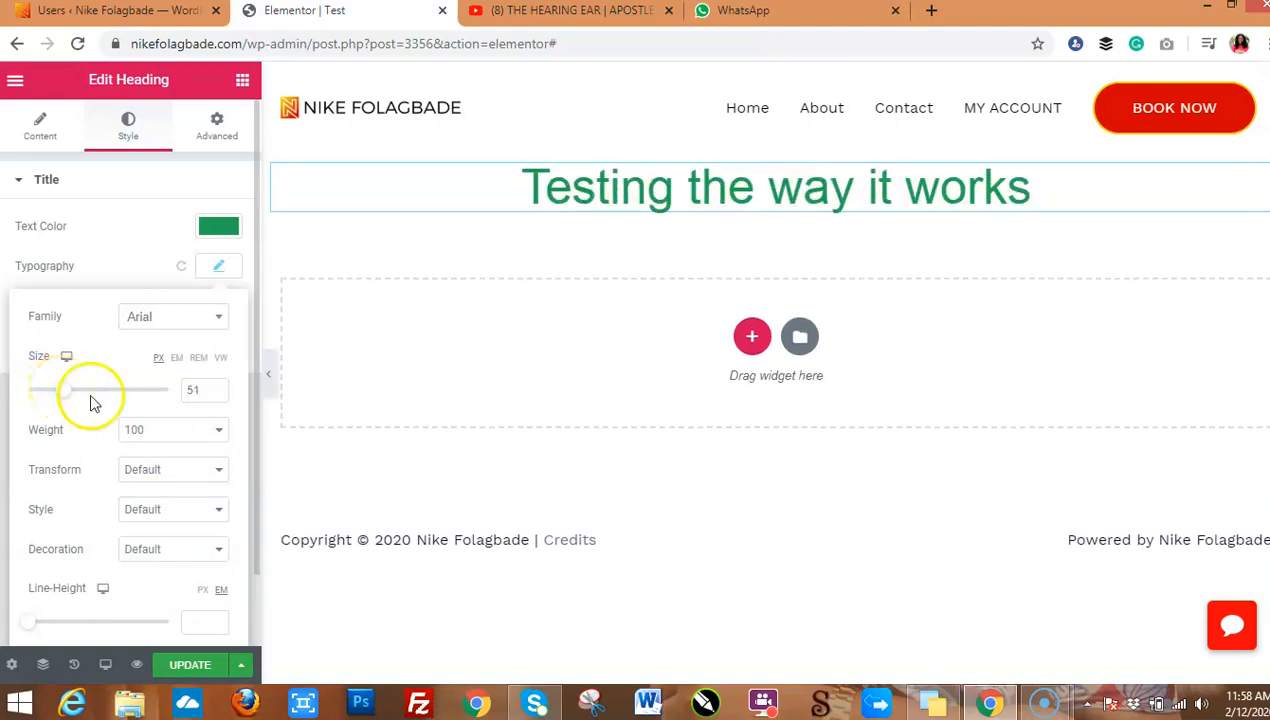
pyautogui.click(150, 440)
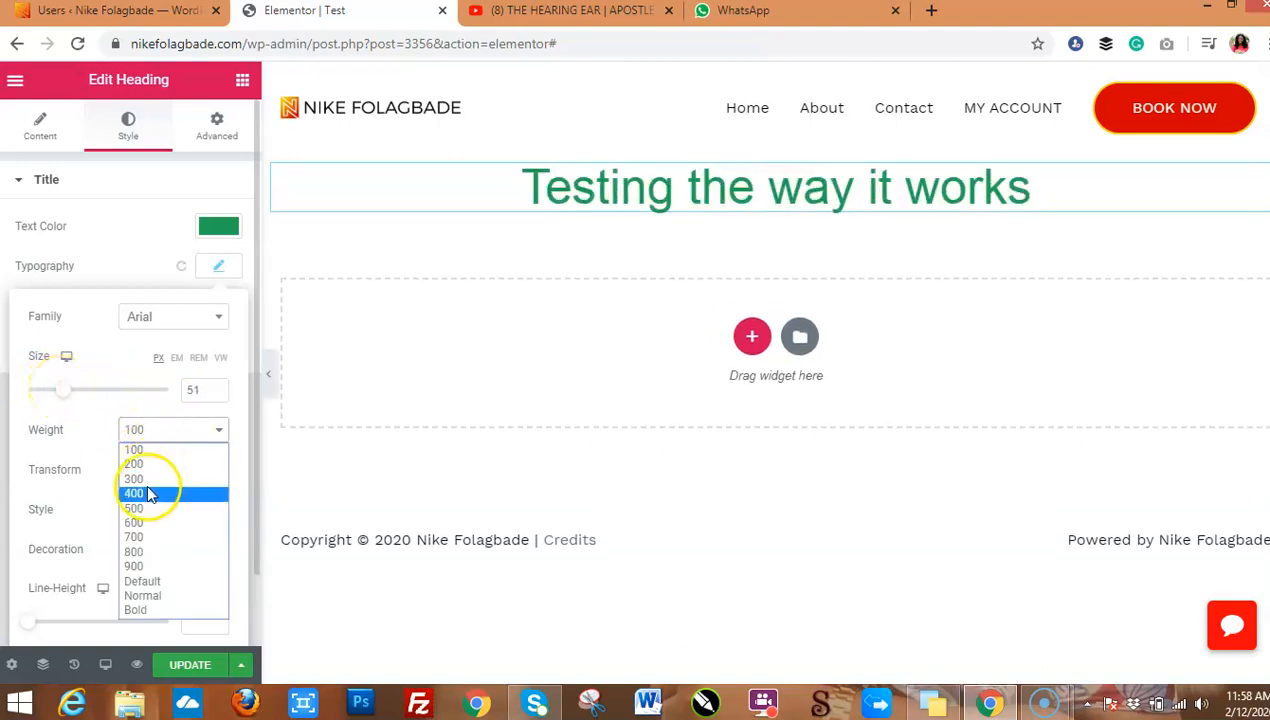
pyautogui.click(155, 613)
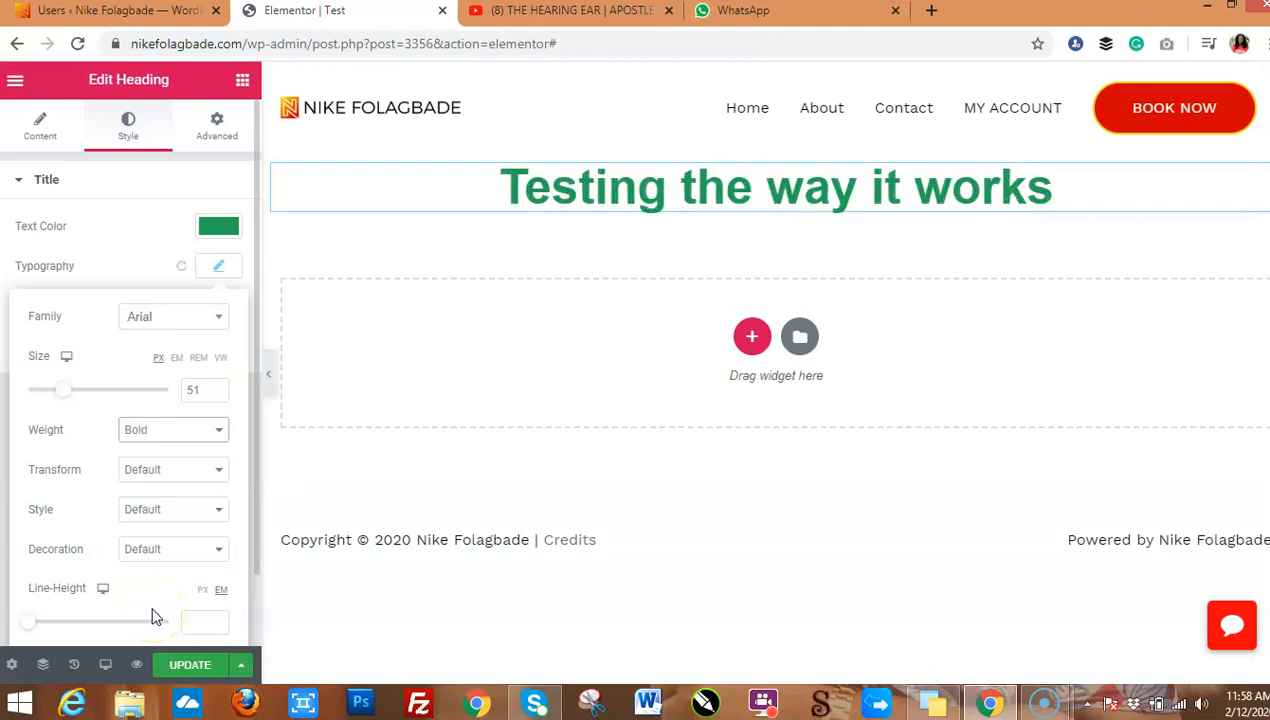
pyautogui.click(175, 430)
pyautogui.click(153, 510)
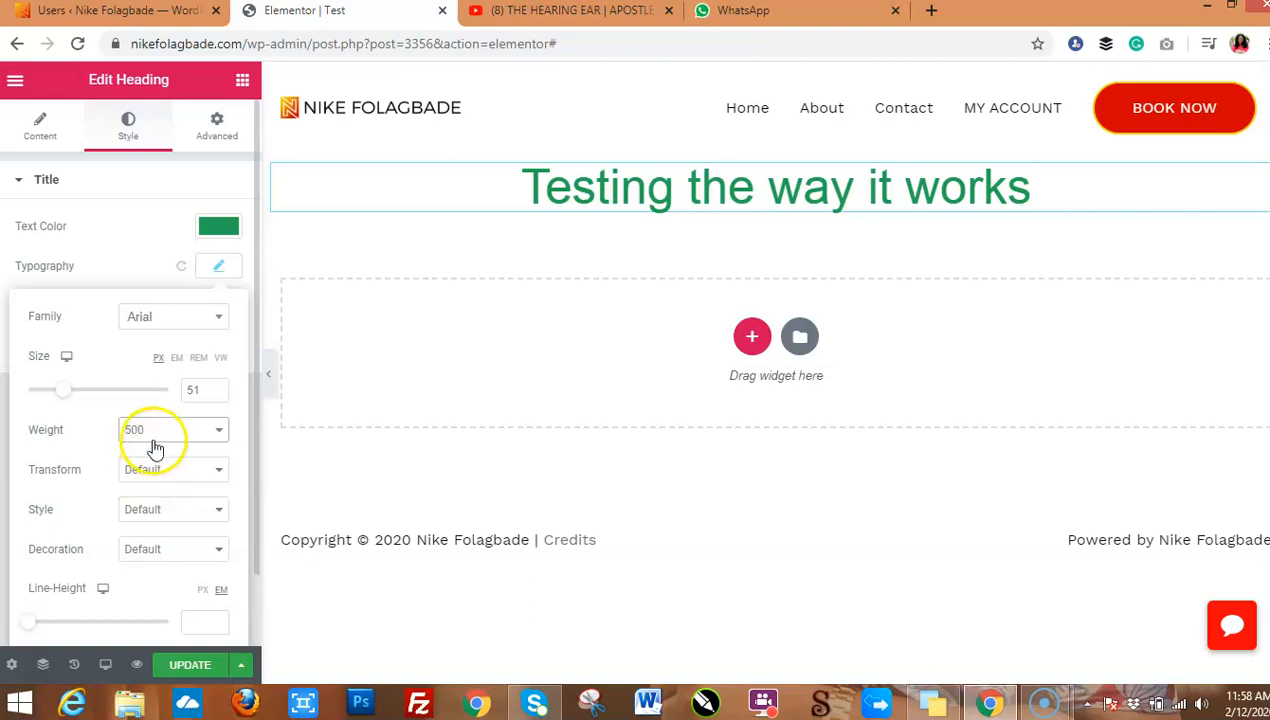
# Try the Uppercase and Capitalize text transforms on the heading, and set its transform to Normal
pyautogui.click(175, 482)
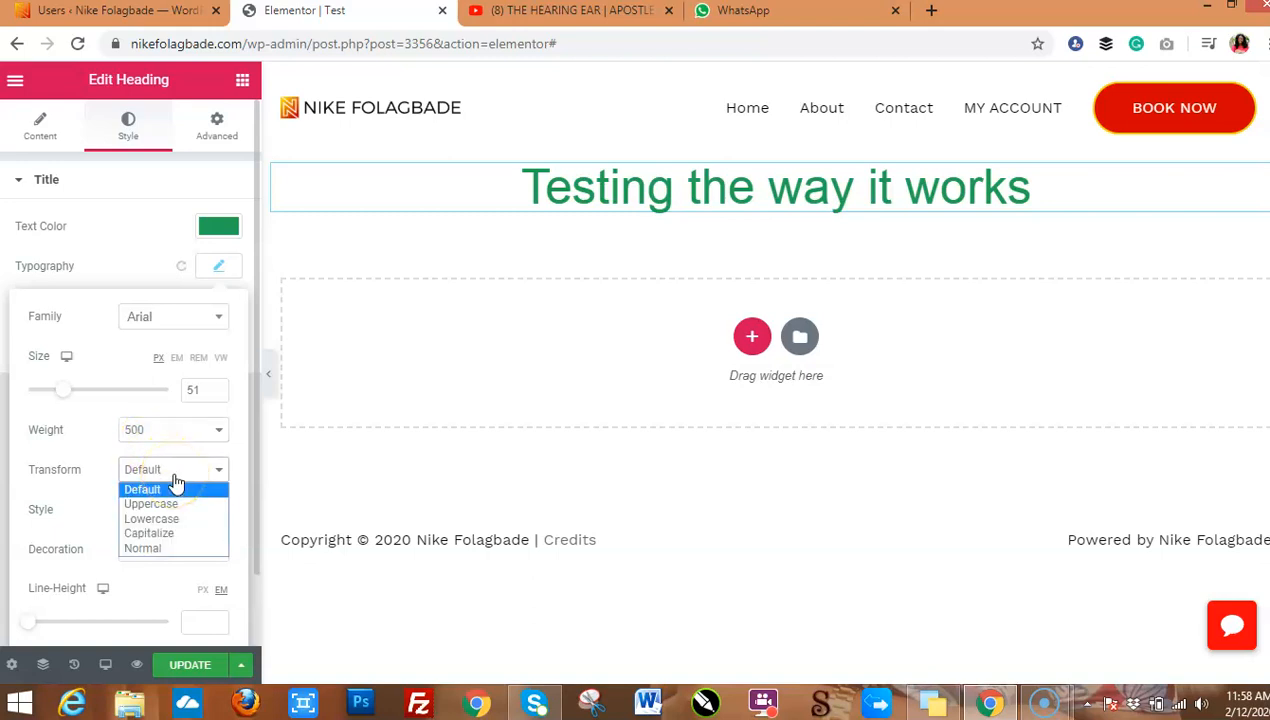
pyautogui.click(175, 504)
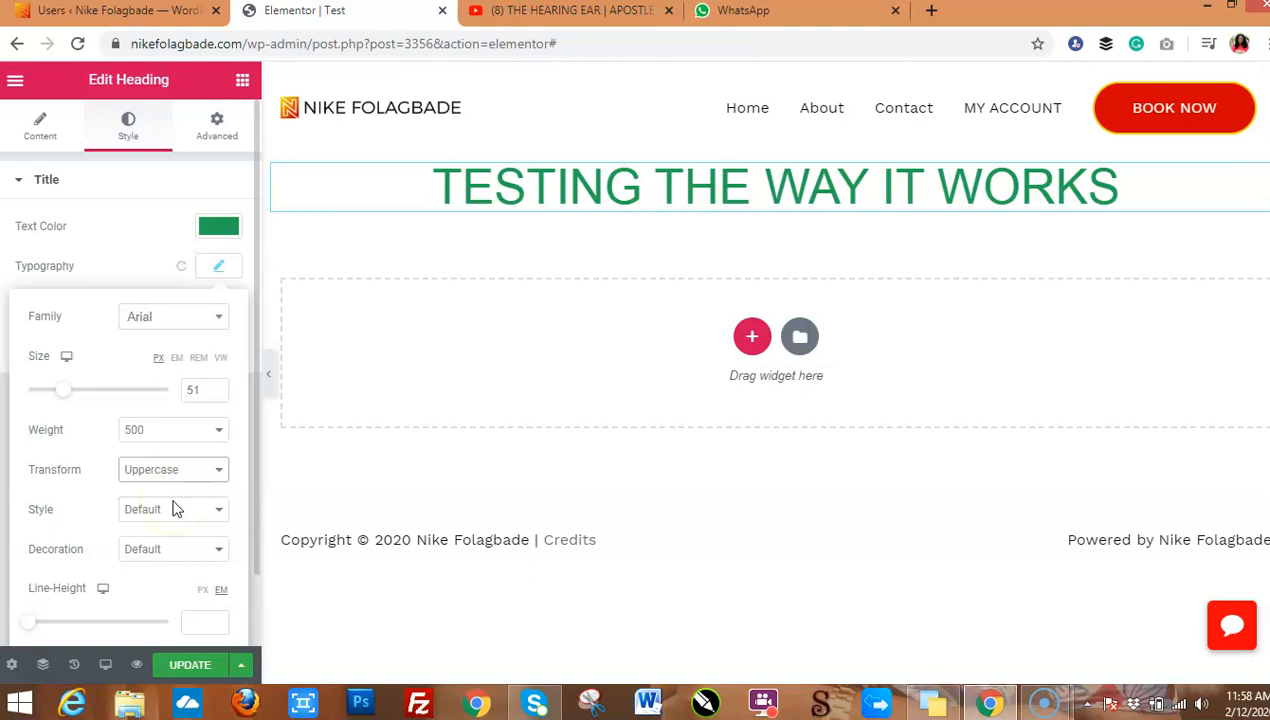
pyautogui.click(171, 482)
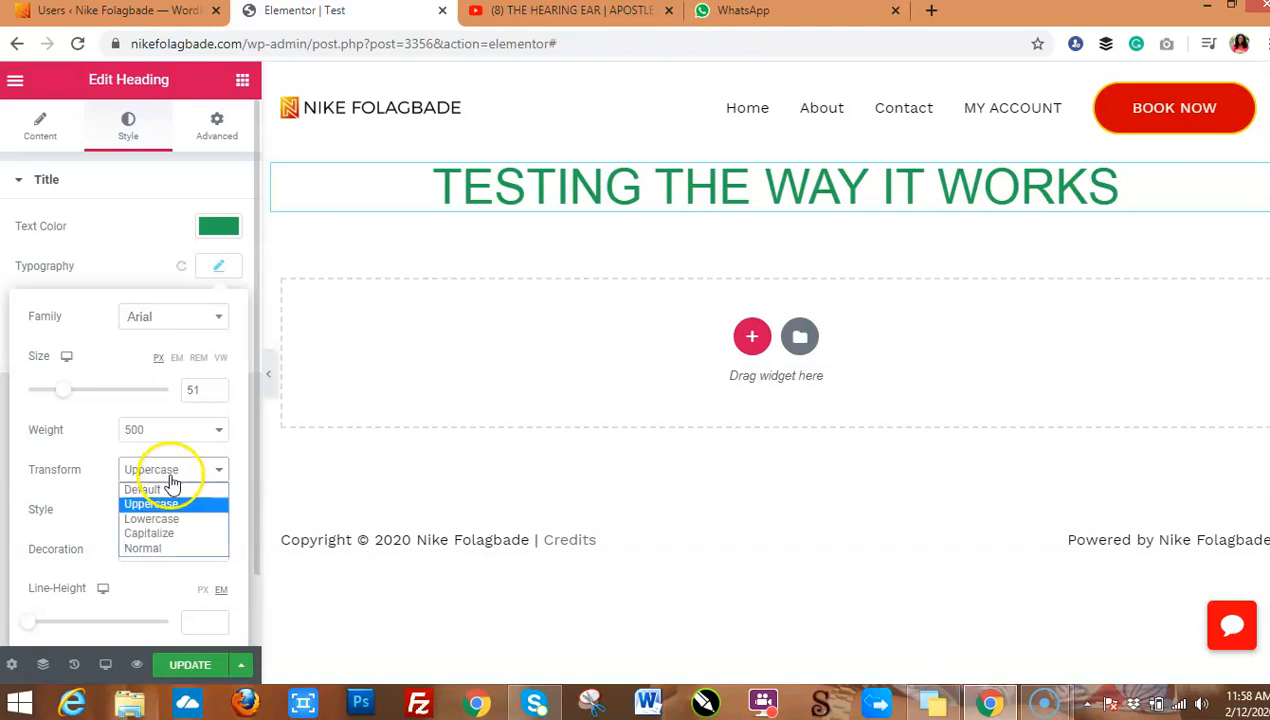
pyautogui.click(176, 536)
pyautogui.click(176, 482)
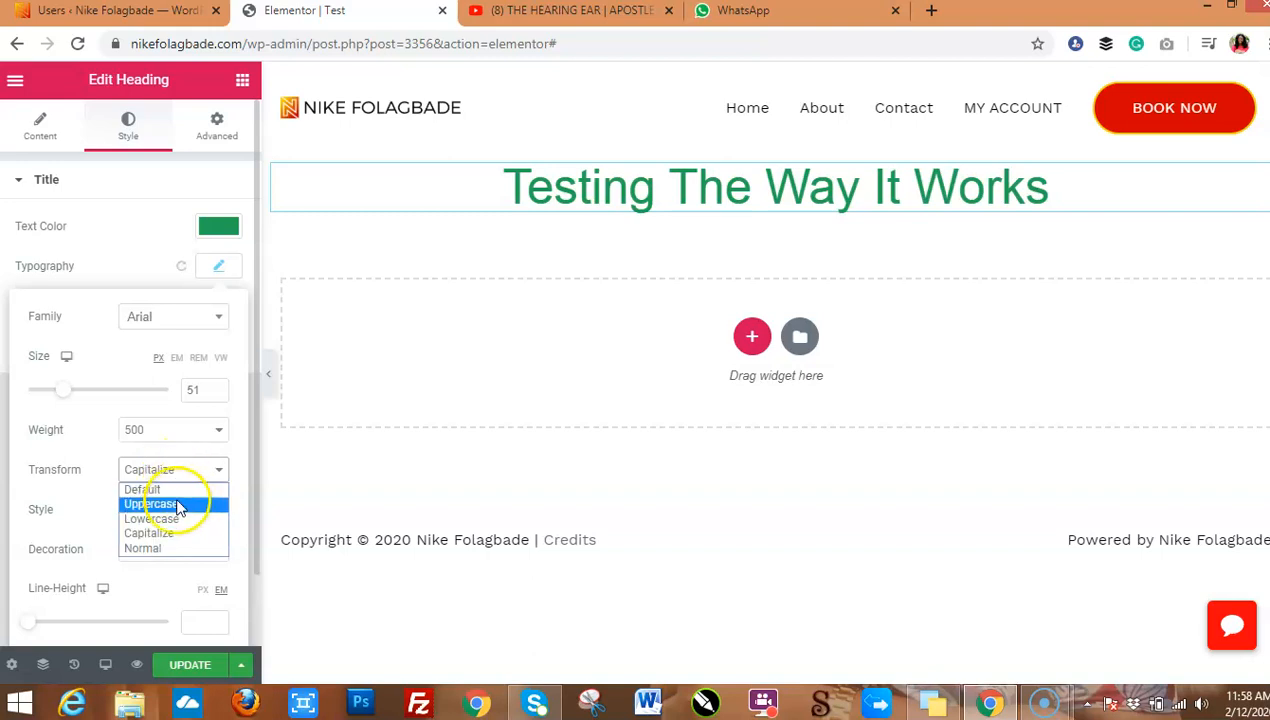
pyautogui.click(180, 549)
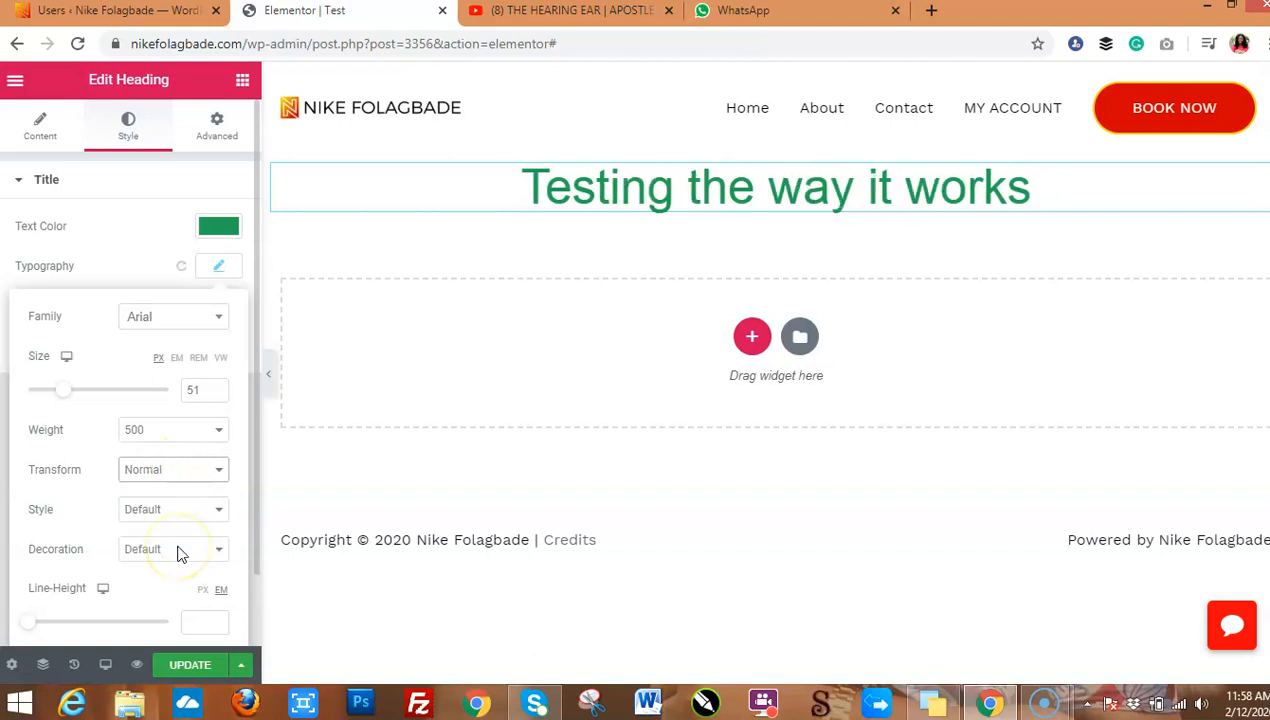
# Try the Italic and Oblique font styles on the heading, and set its style to Normal
pyautogui.click(161, 520)
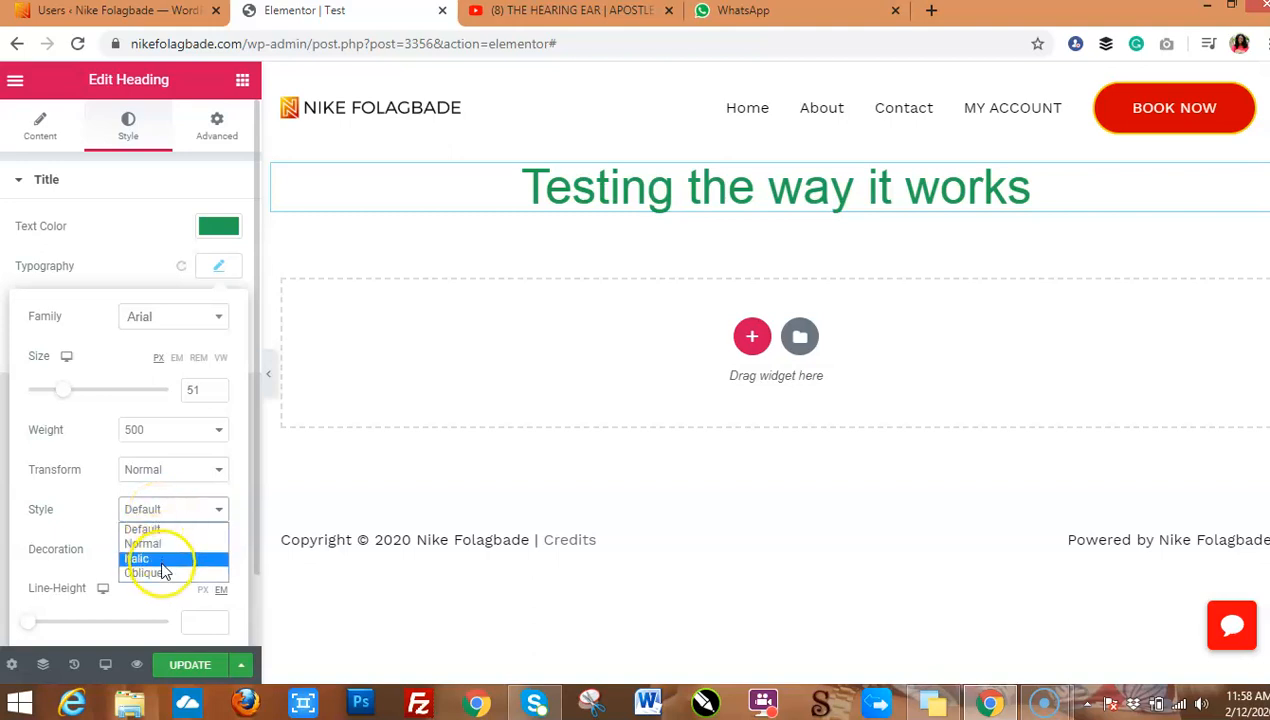
pyautogui.click(160, 561)
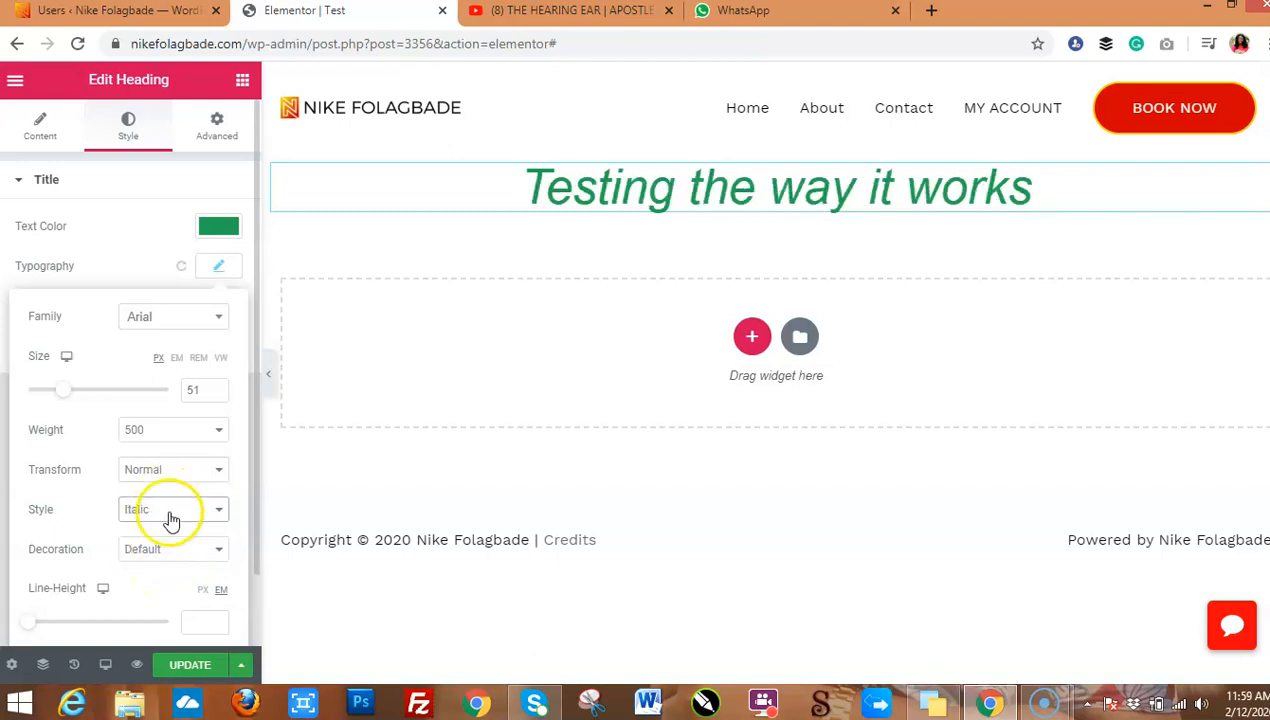
pyautogui.click(171, 519)
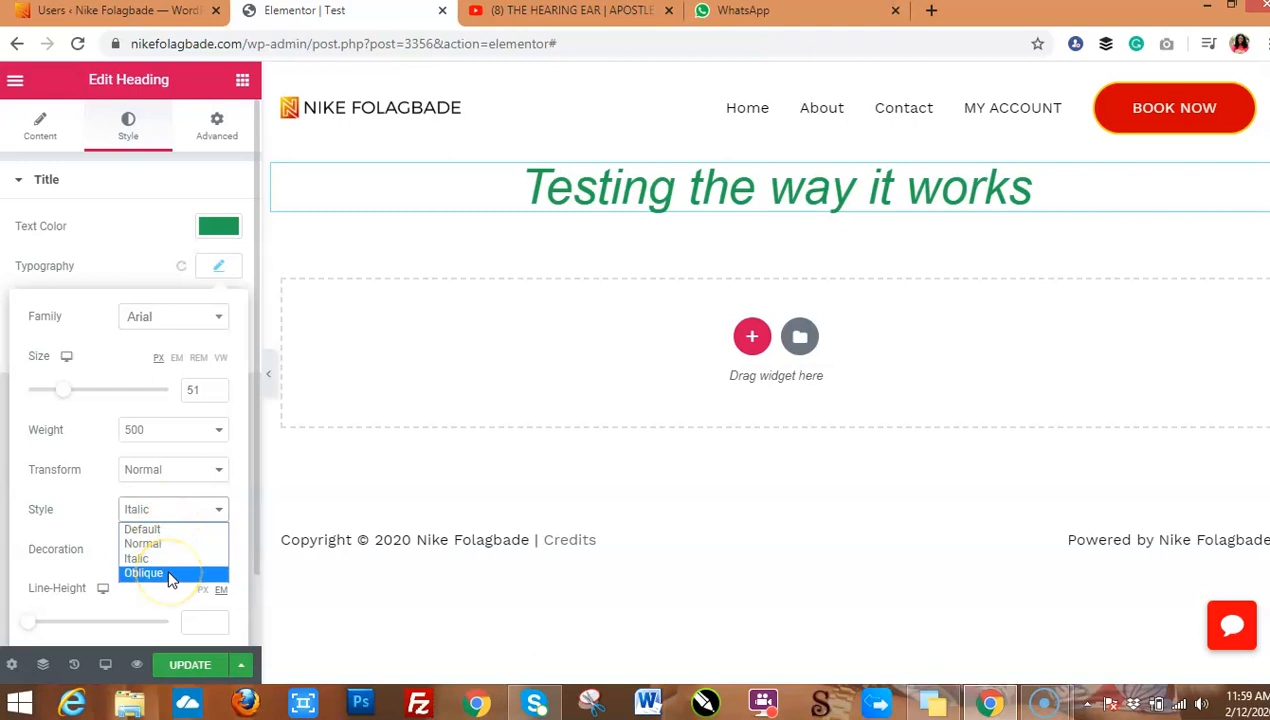
pyautogui.click(170, 576)
pyautogui.click(171, 513)
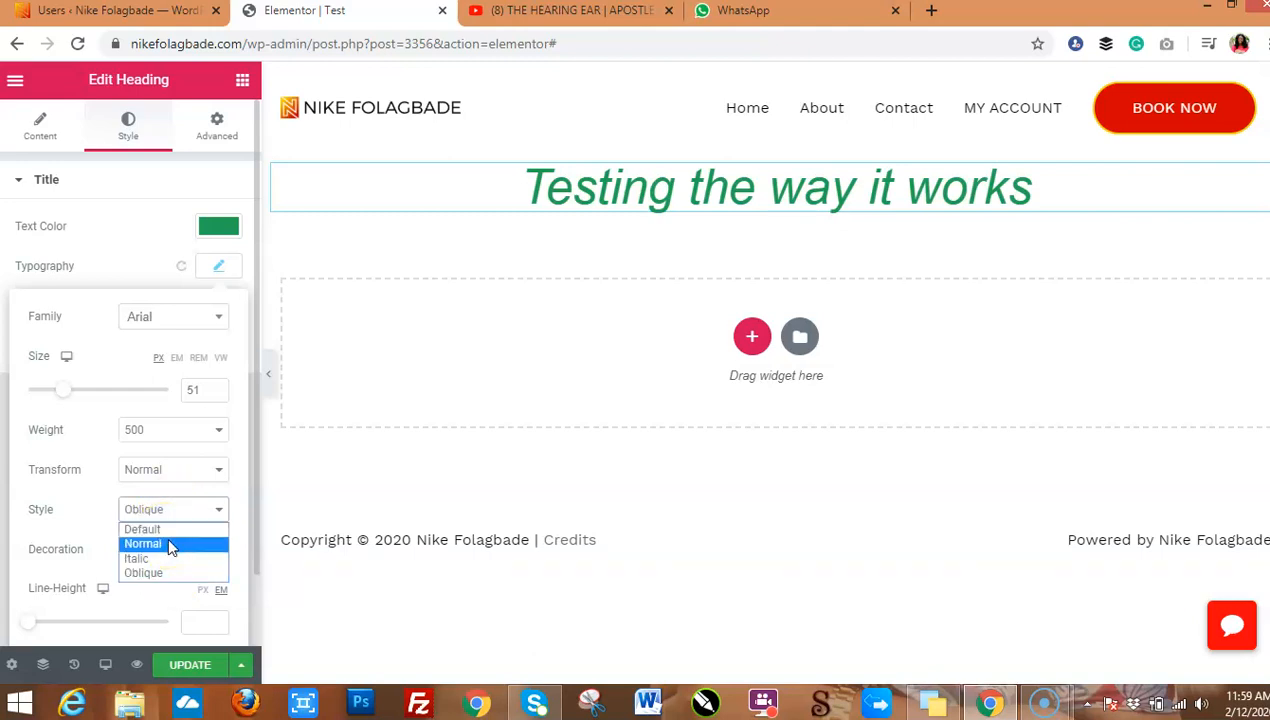
pyautogui.click(169, 545)
# Try the Line Through and Underline decorations on the heading, and reset its decoration to Default
pyautogui.click(157, 553)
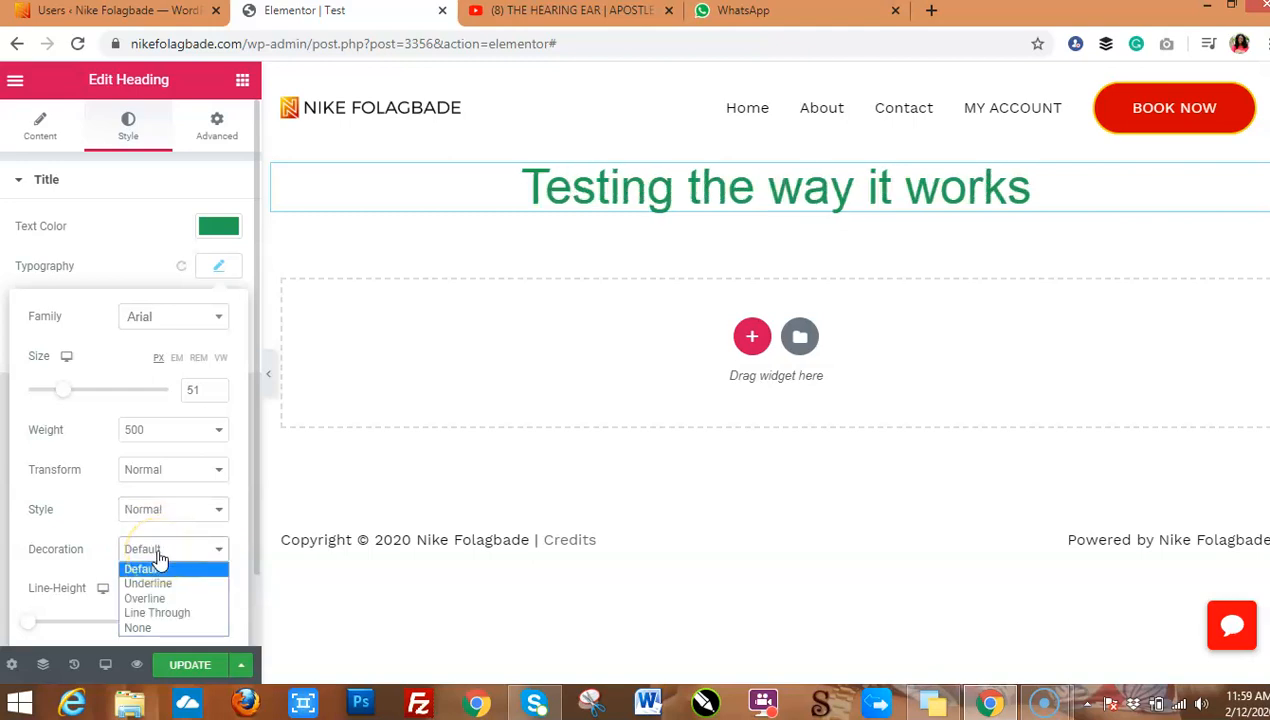
pyautogui.click(162, 612)
pyautogui.click(164, 560)
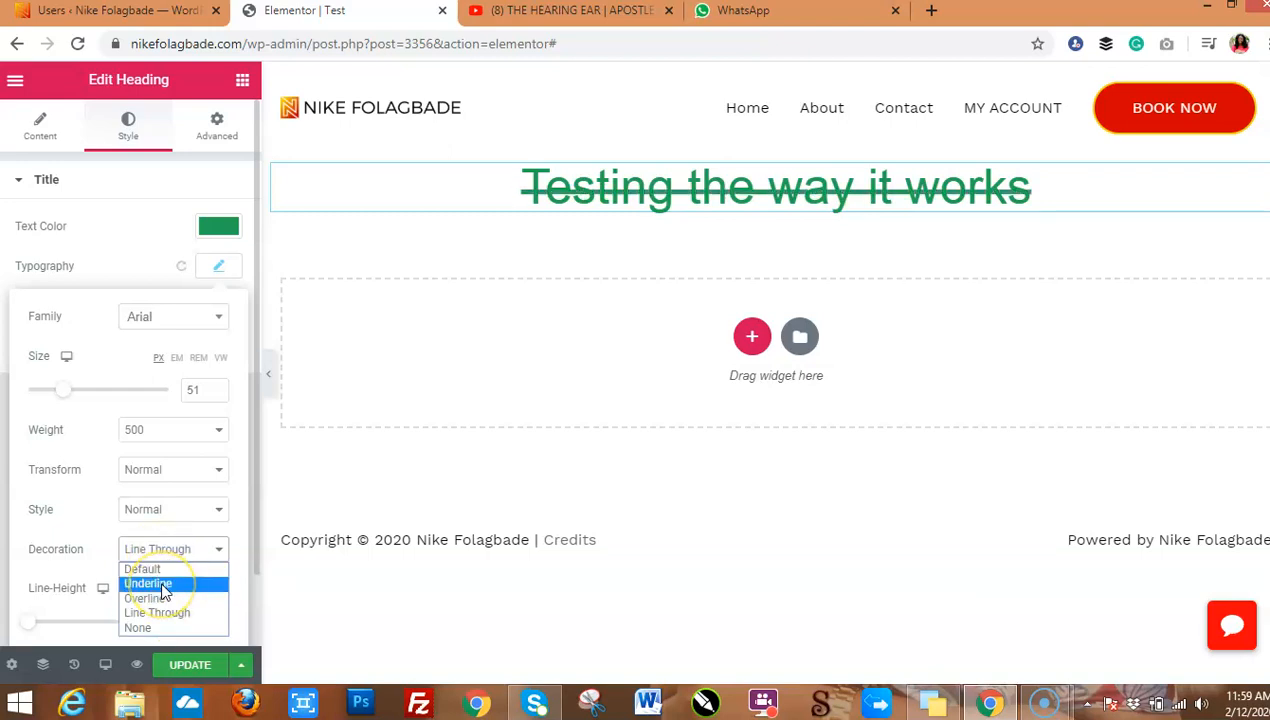
pyautogui.click(165, 588)
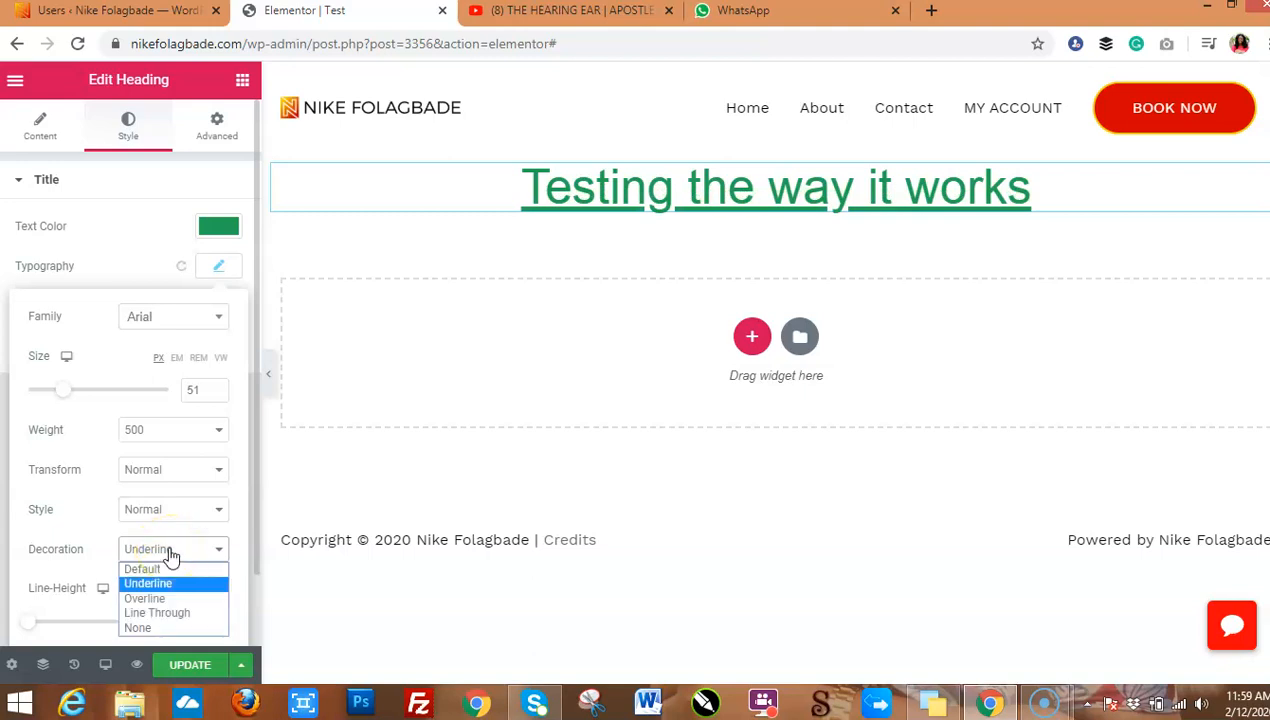
pyautogui.click(164, 570)
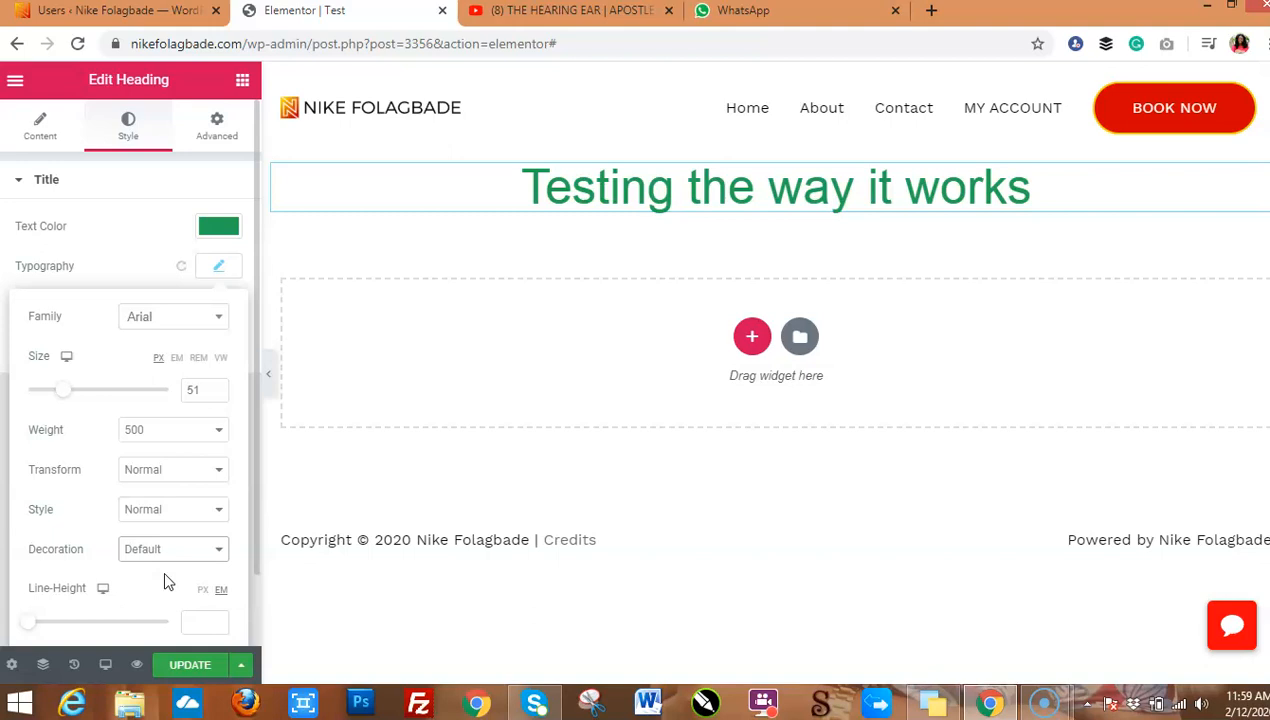
# Add a single-column section below the heading and place an Image widget in it
pyautogui.click(248, 80)
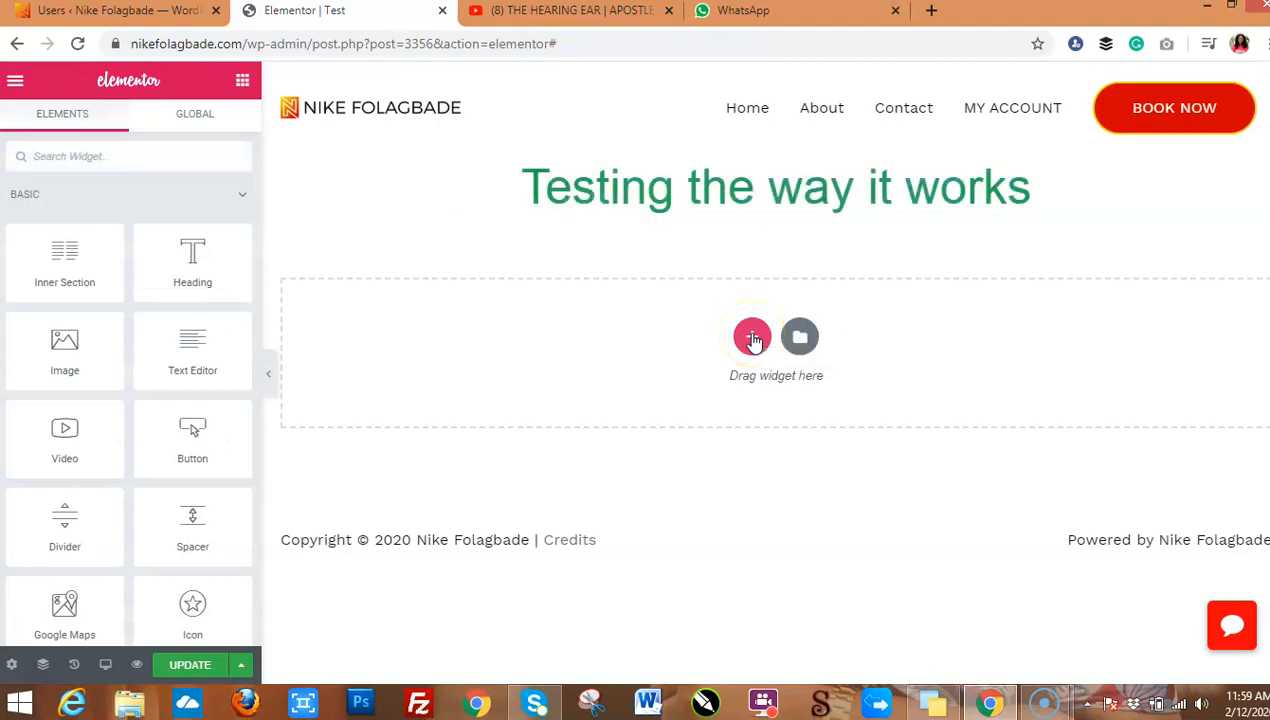
pyautogui.click(752, 338)
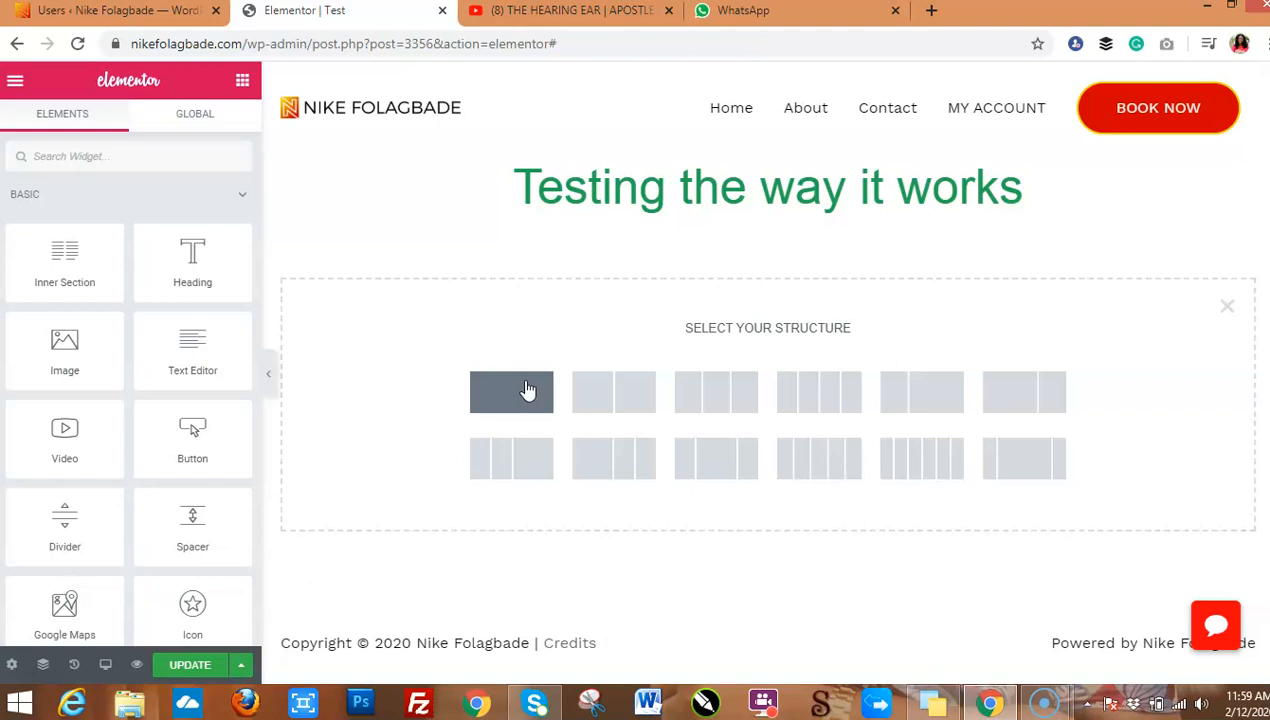
pyautogui.click(528, 390)
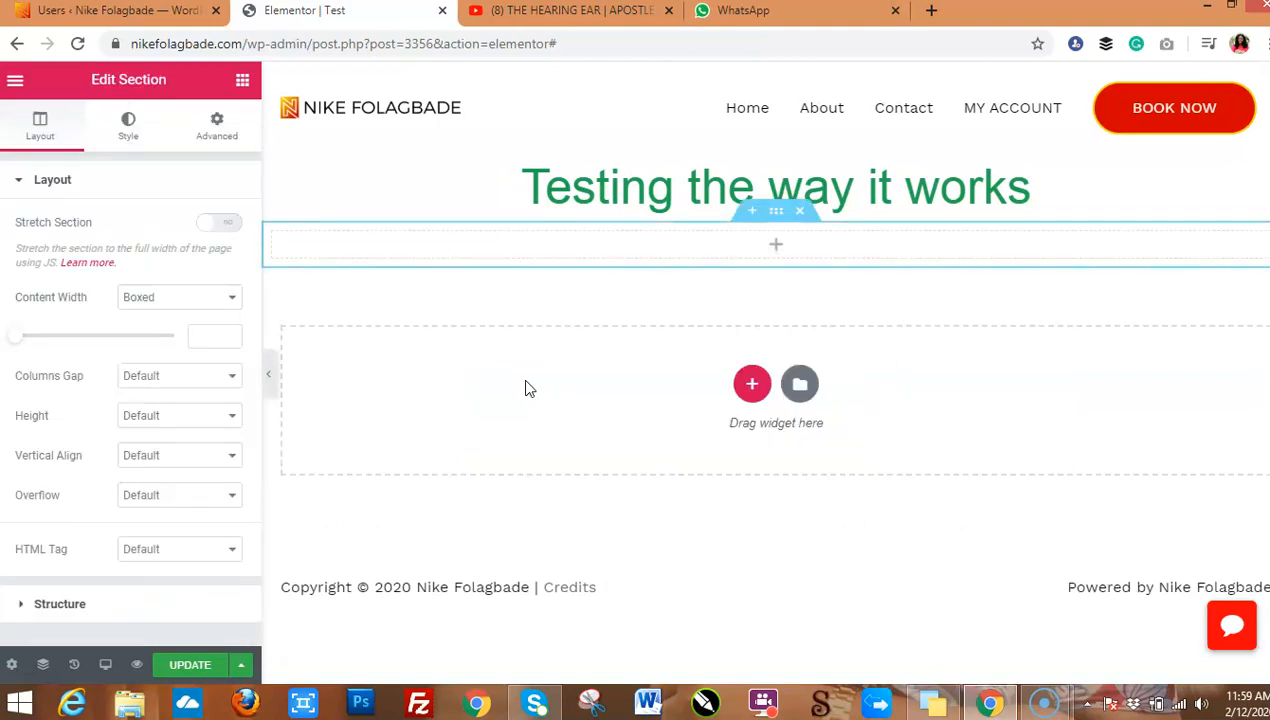
pyautogui.click(242, 82)
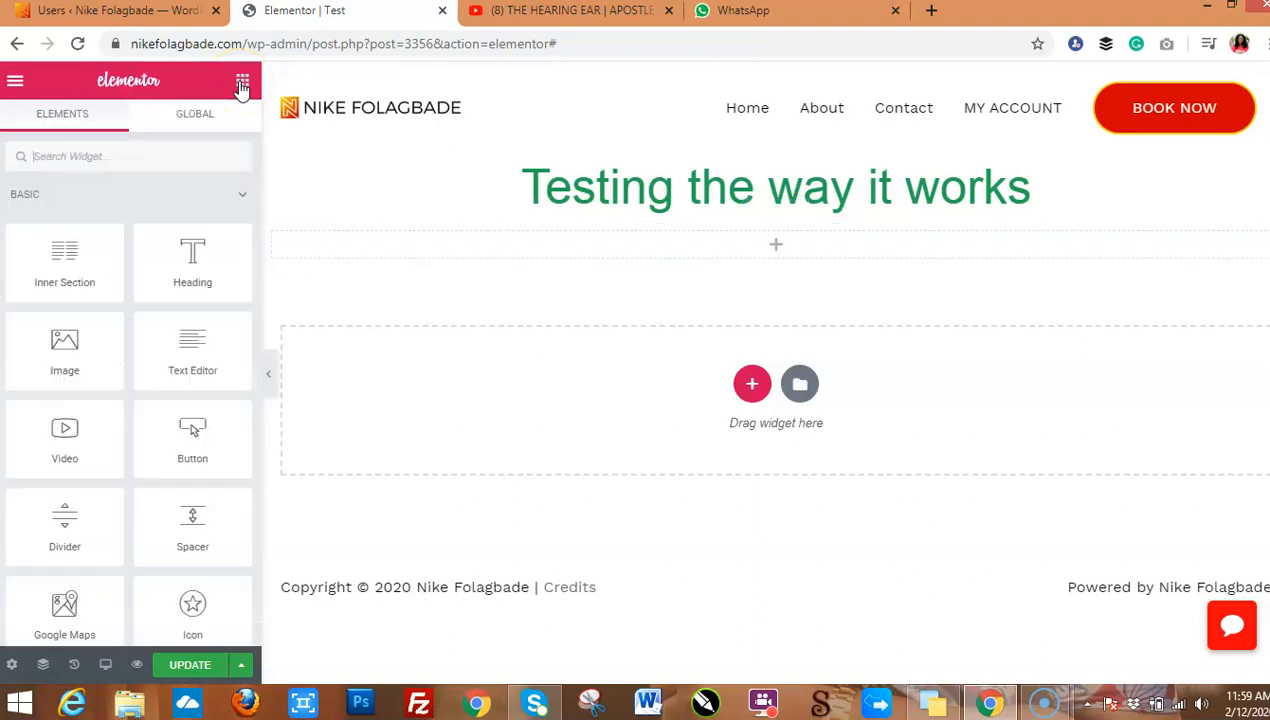
pyautogui.moveTo(60, 346); pyautogui.dragTo(612, 246)
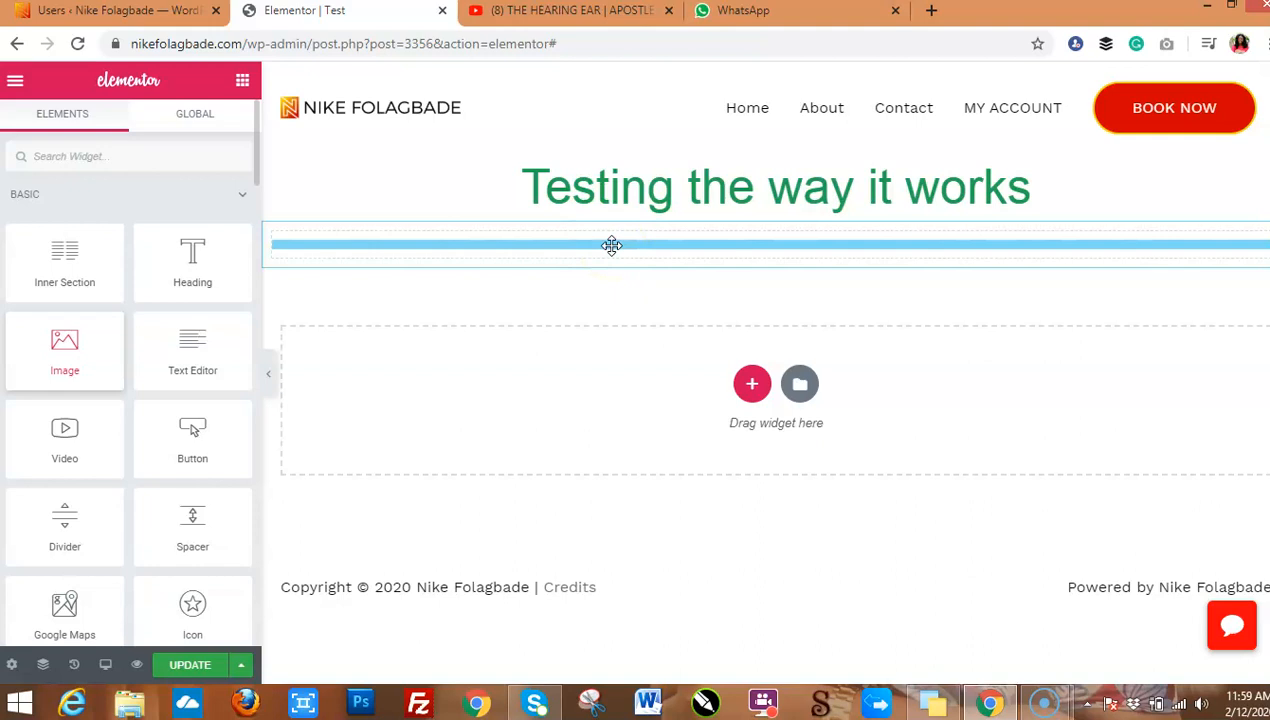
pyautogui.moveTo(612, 246); pyautogui.dragTo(614, 248)
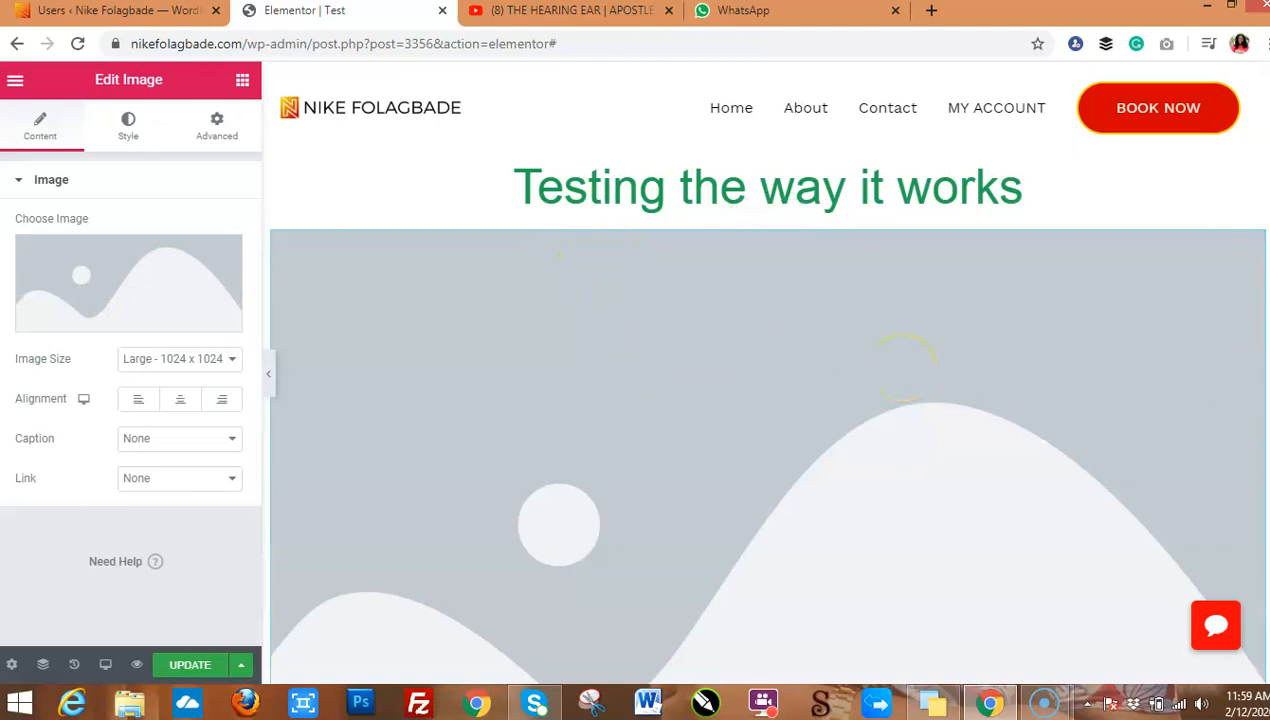
# Set the image size of the new Image widget to Medium - 300 x 300
pyautogui.scroll(-1, 1250, 380)
pyautogui.scroll(-2, 767, 370)
pyautogui.scroll(1, 767, 370)
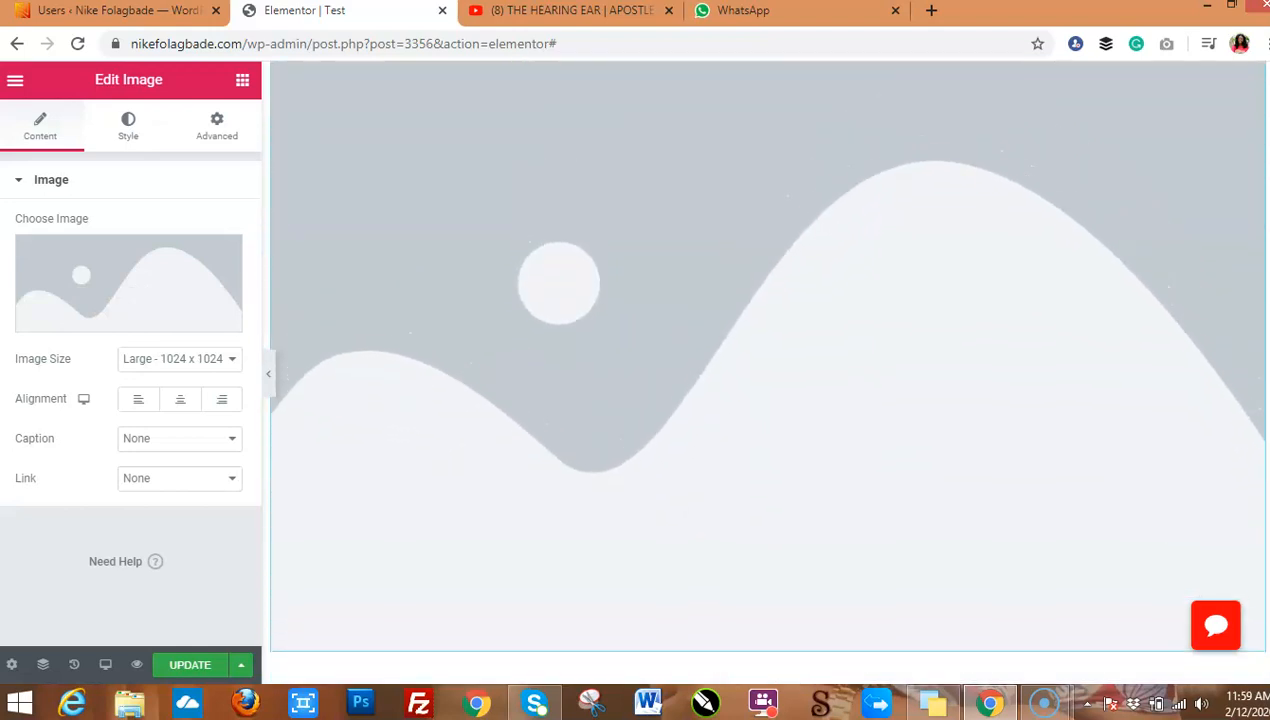
pyautogui.click(234, 360)
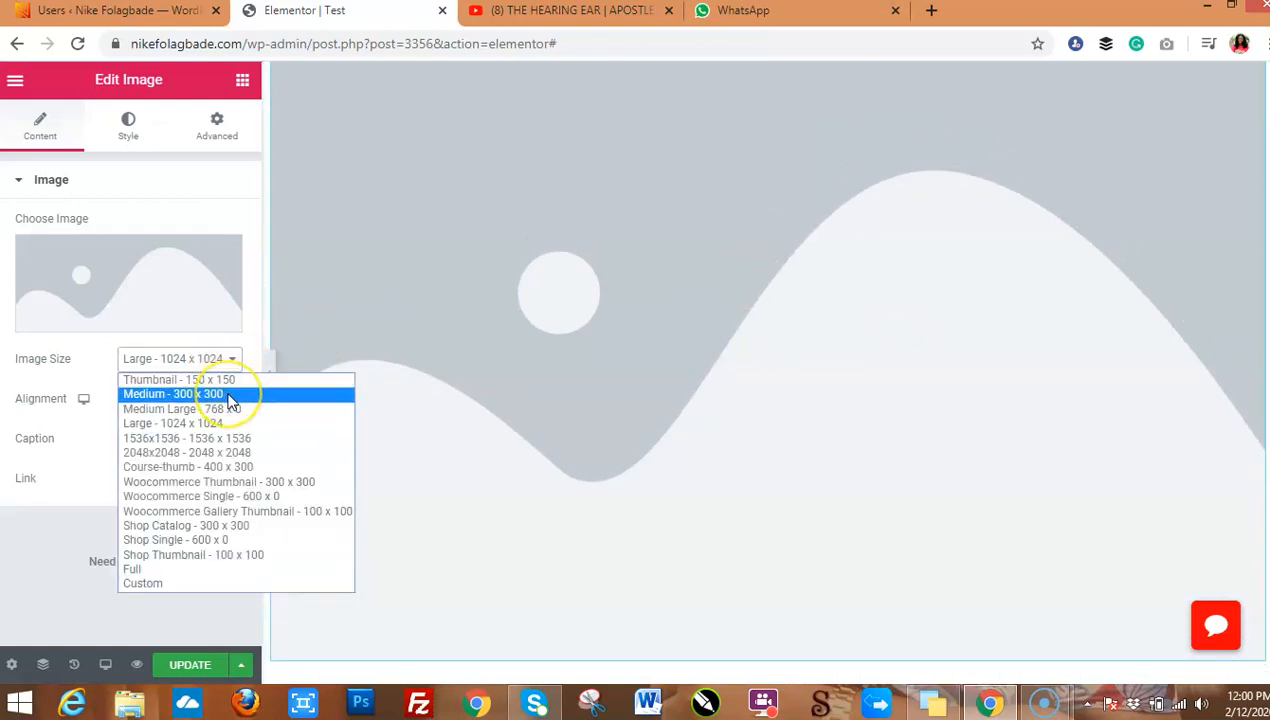
pyautogui.click(229, 395)
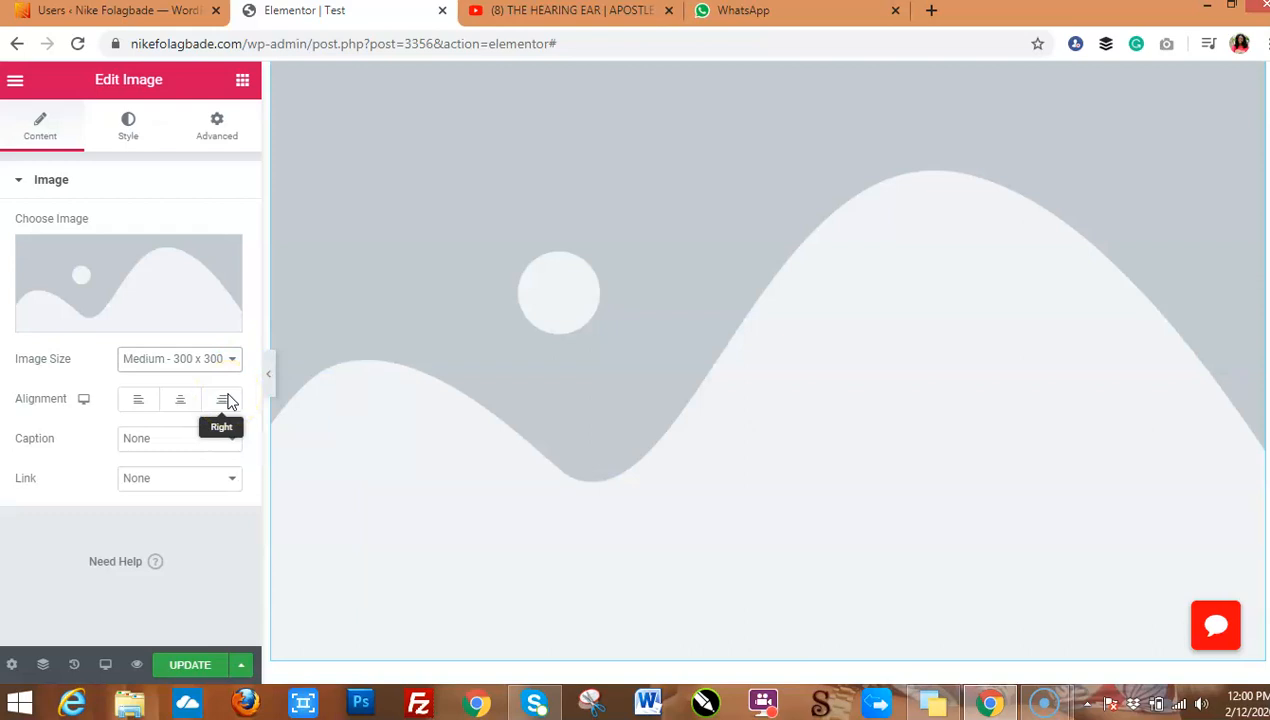
pyautogui.moveTo(1268, 508); pyautogui.dragTo(1268, 505)
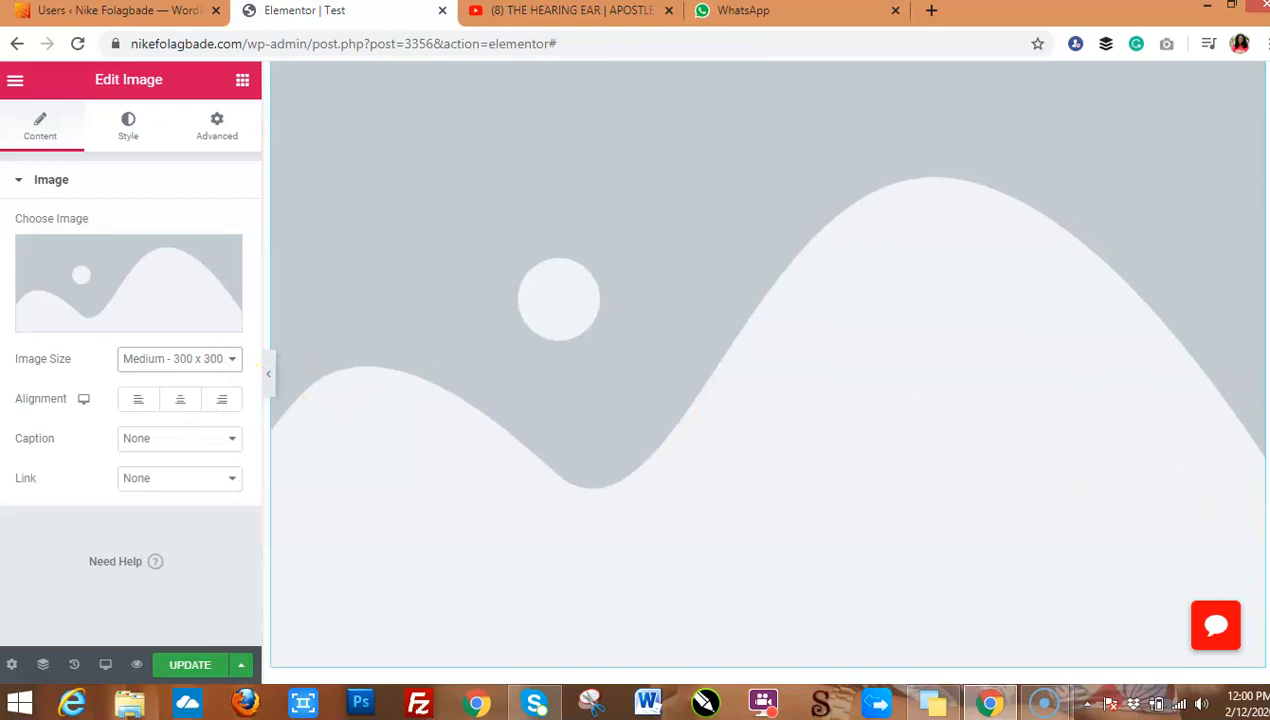
# Set the width of the column containing the image to 100%
pyautogui.scroll(2, 768, 370)
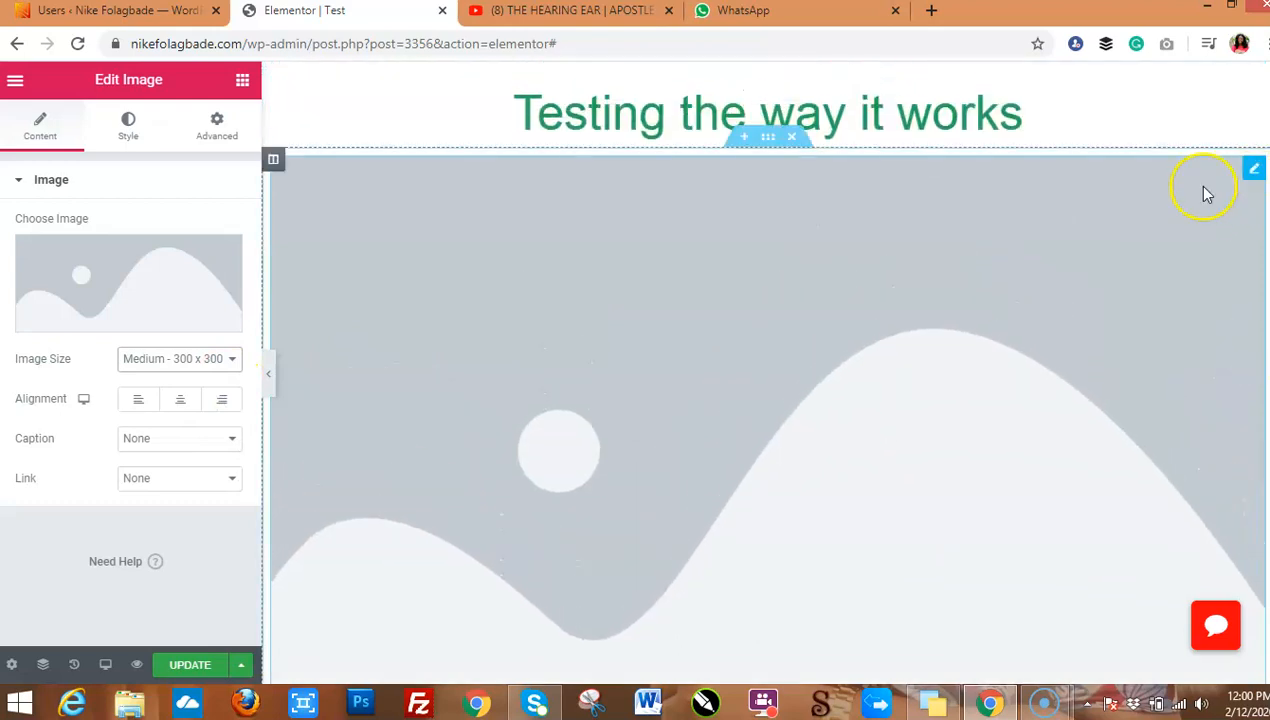
pyautogui.moveTo(1254, 170)
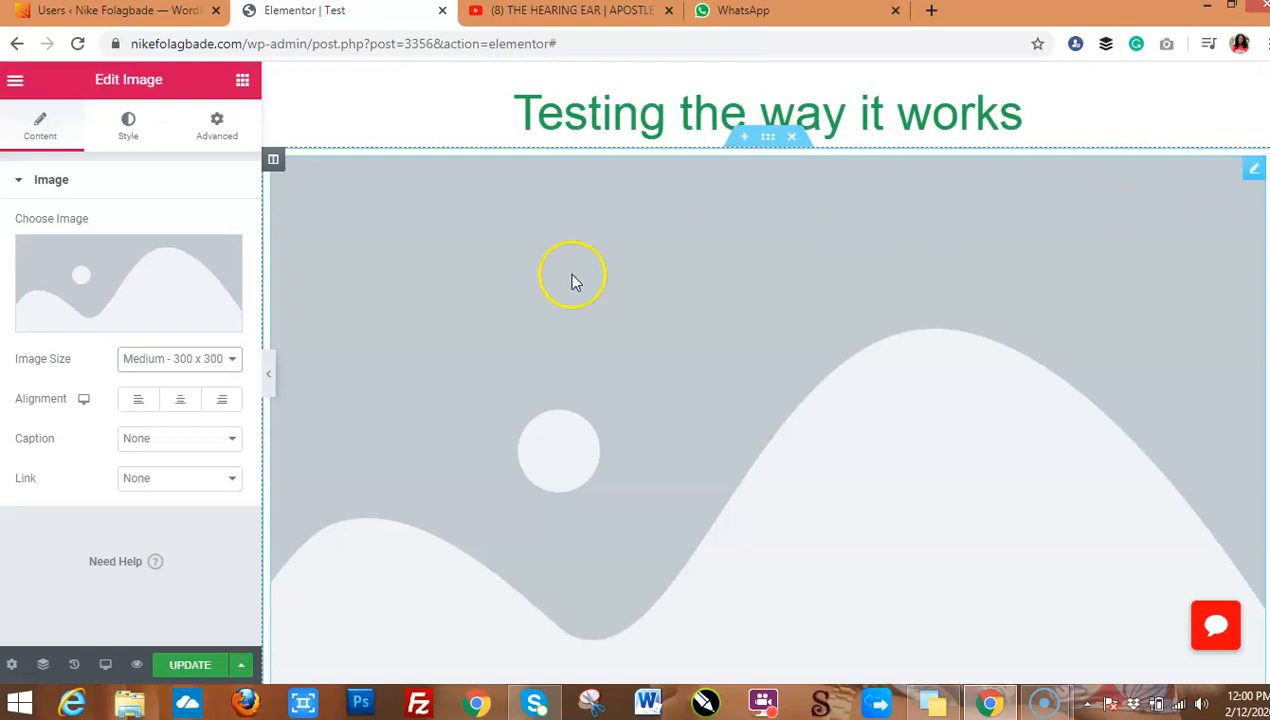
pyautogui.click(273, 162)
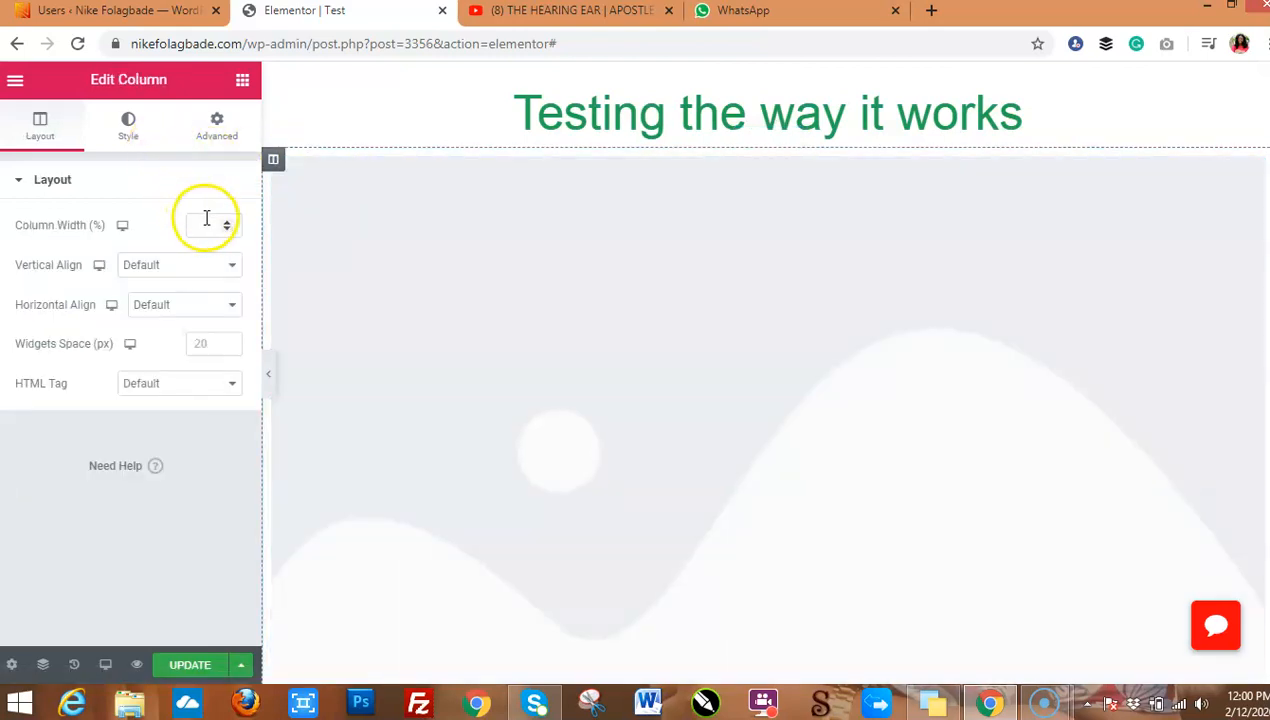
pyautogui.click(128, 127)
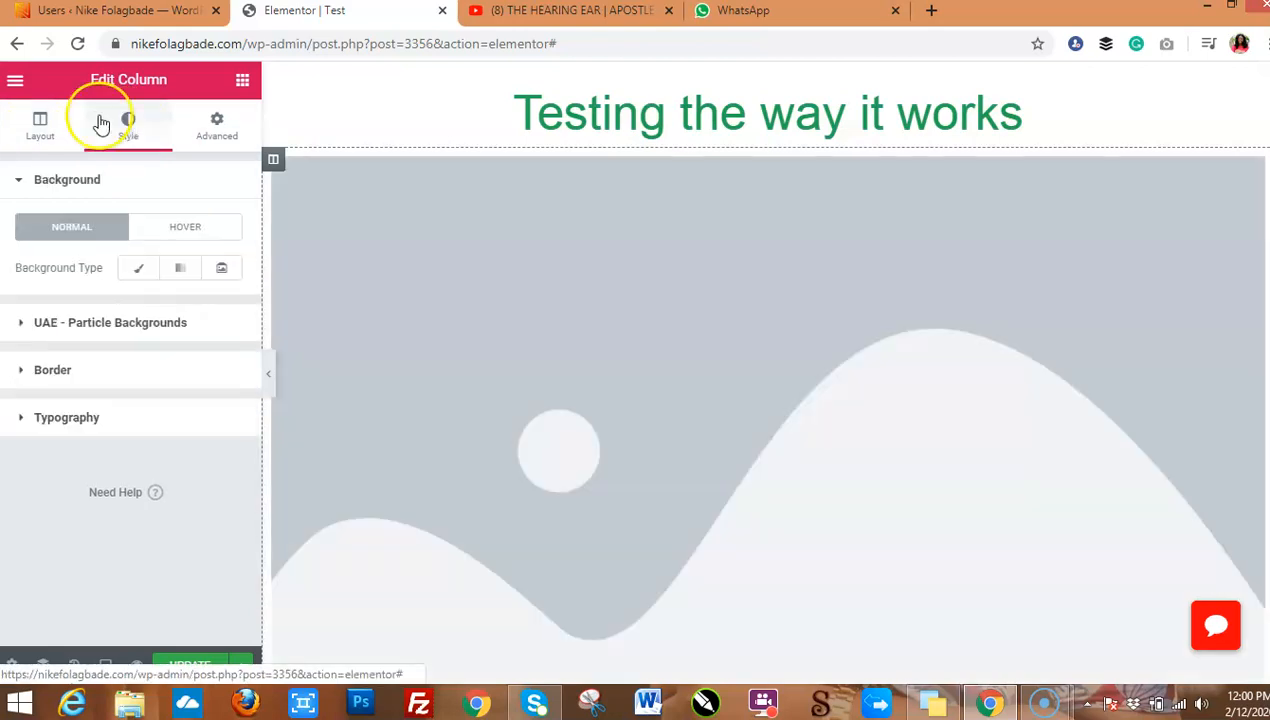
pyautogui.click(42, 124)
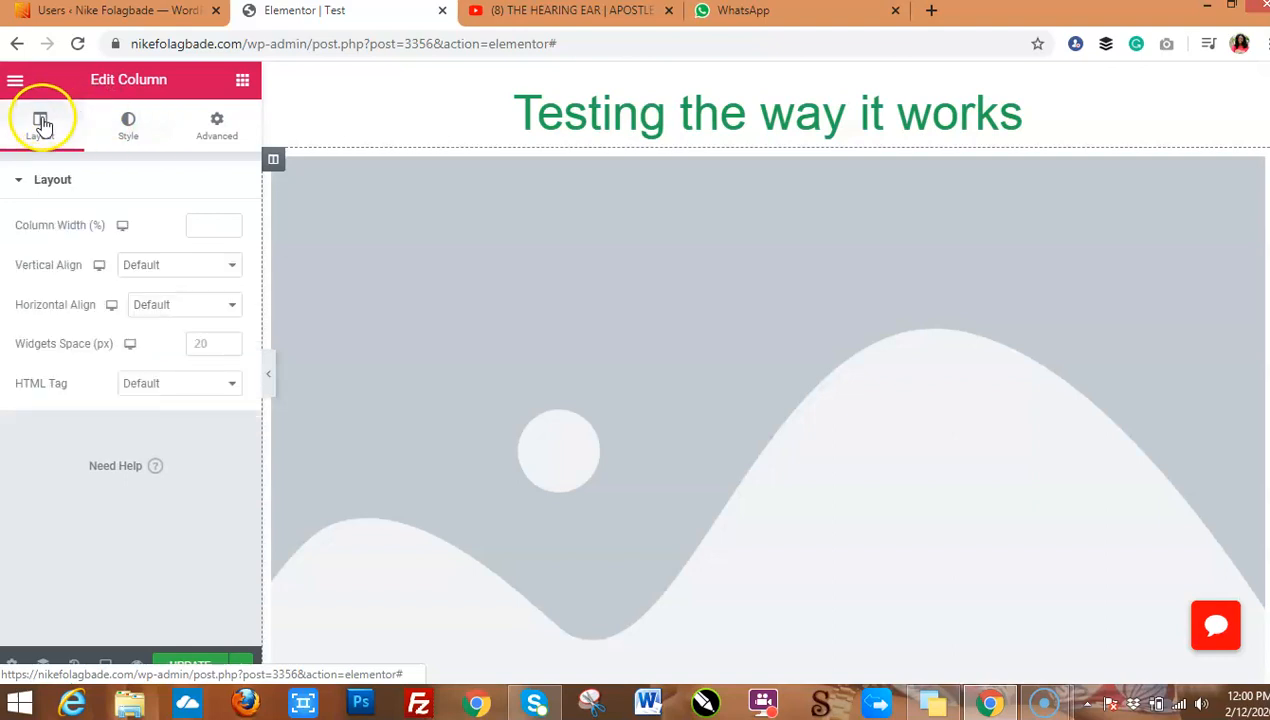
pyautogui.click(209, 224)
pyautogui.click(227, 231)
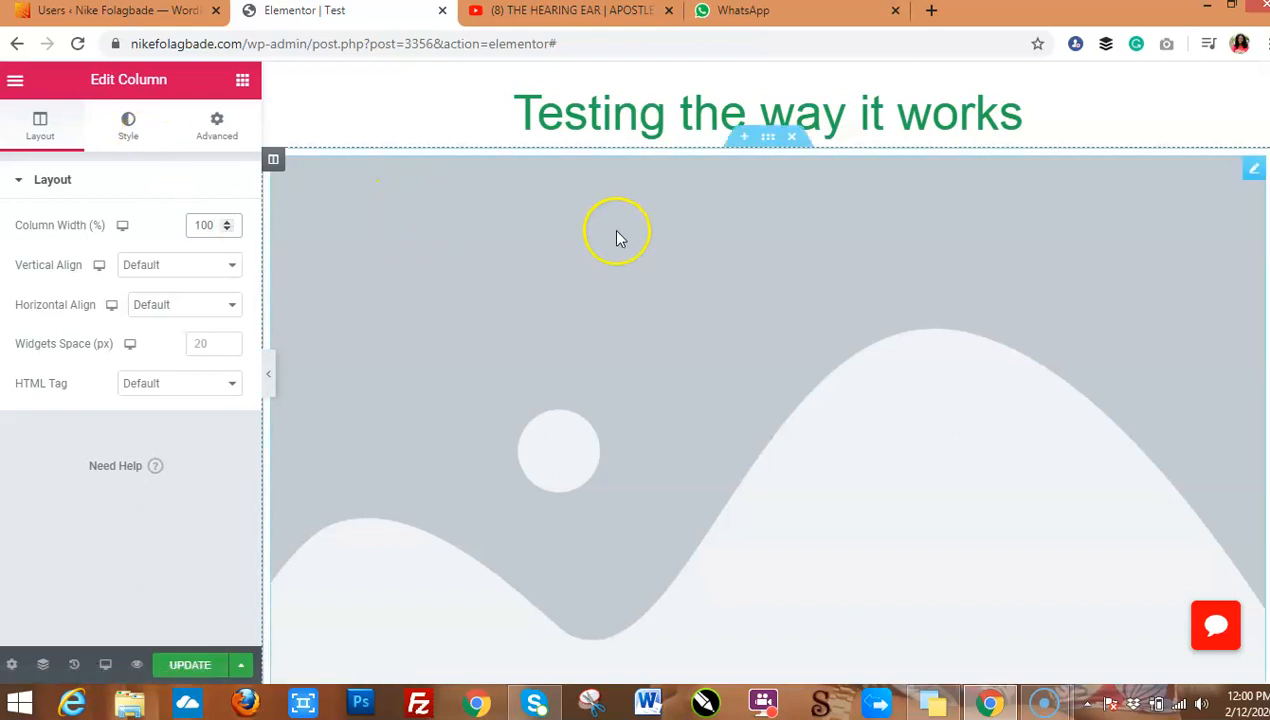
# Replace the Image widget's placeholder with the media library photo pexels-photo-large-9.jpg, showing a notebook, pen and laptop
pyautogui.click(1253, 167)
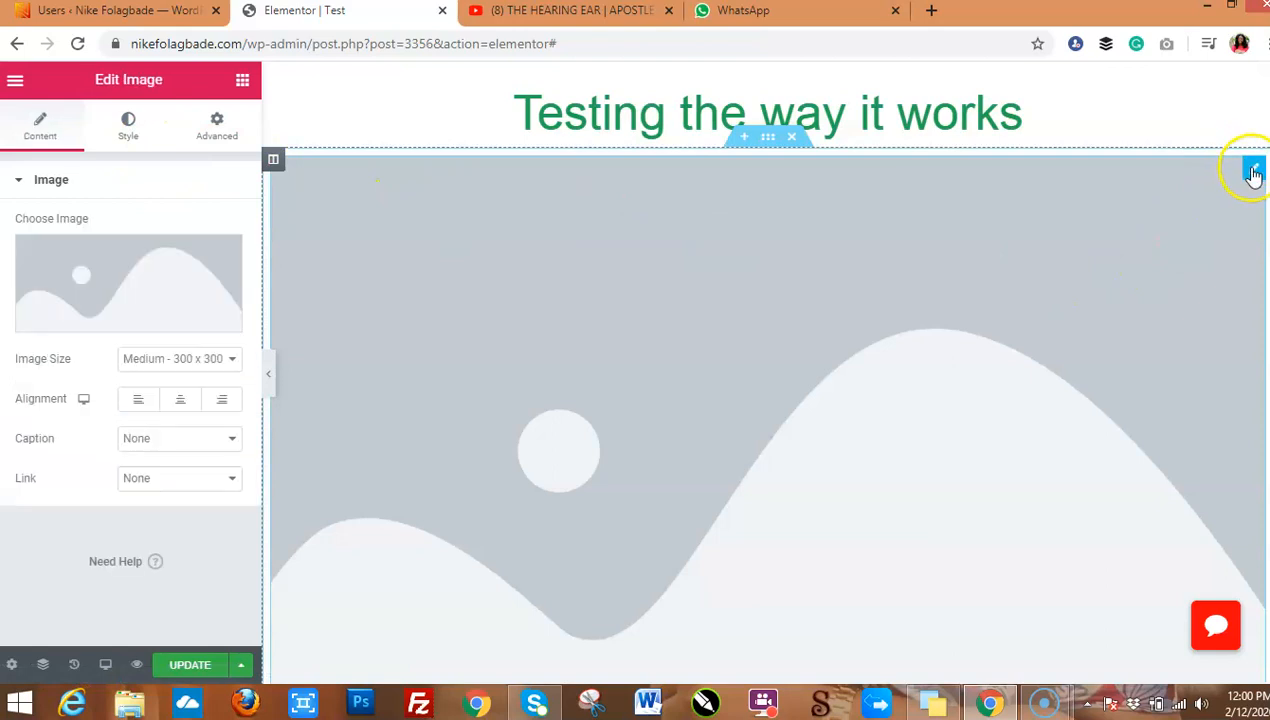
pyautogui.click(124, 262)
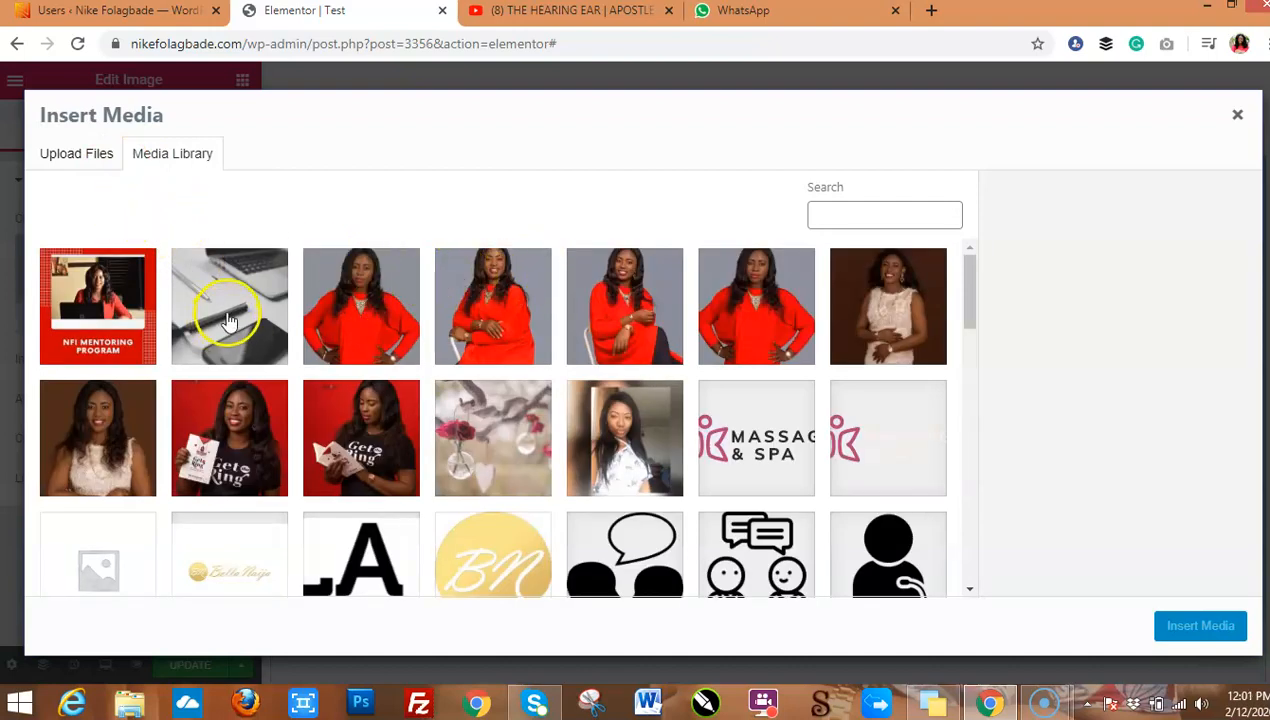
pyautogui.click(105, 161)
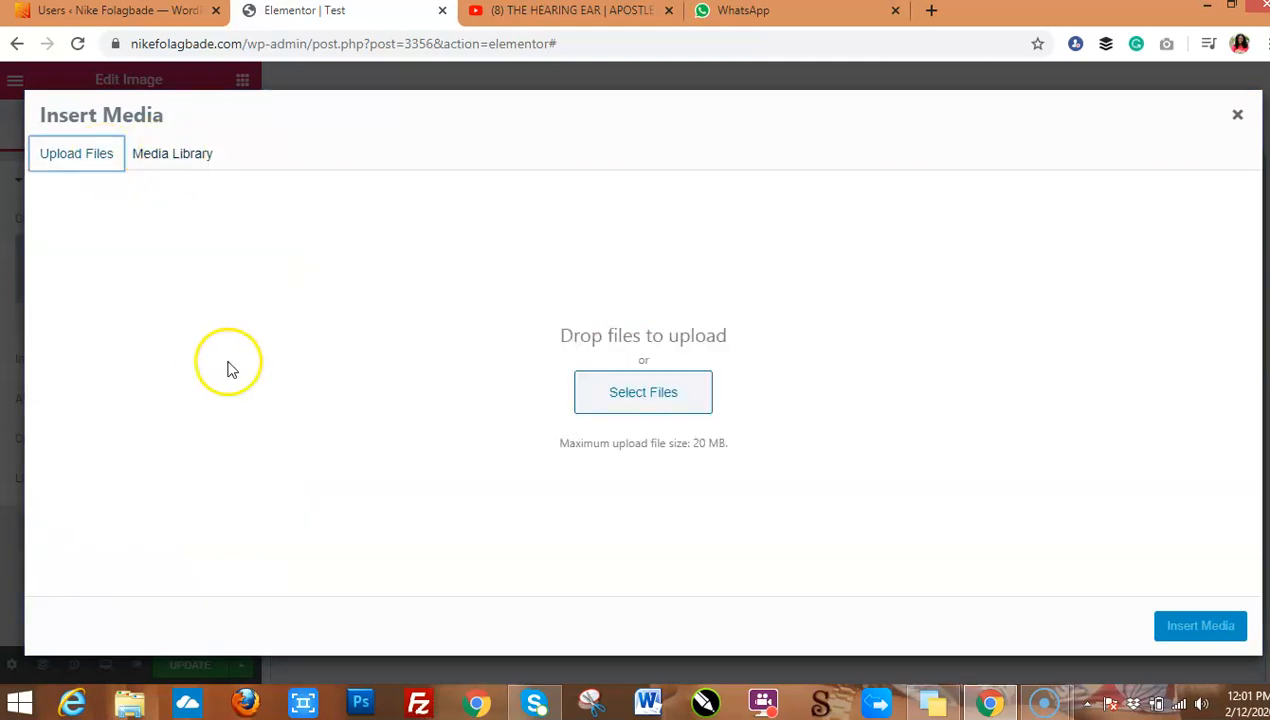
pyautogui.click(192, 155)
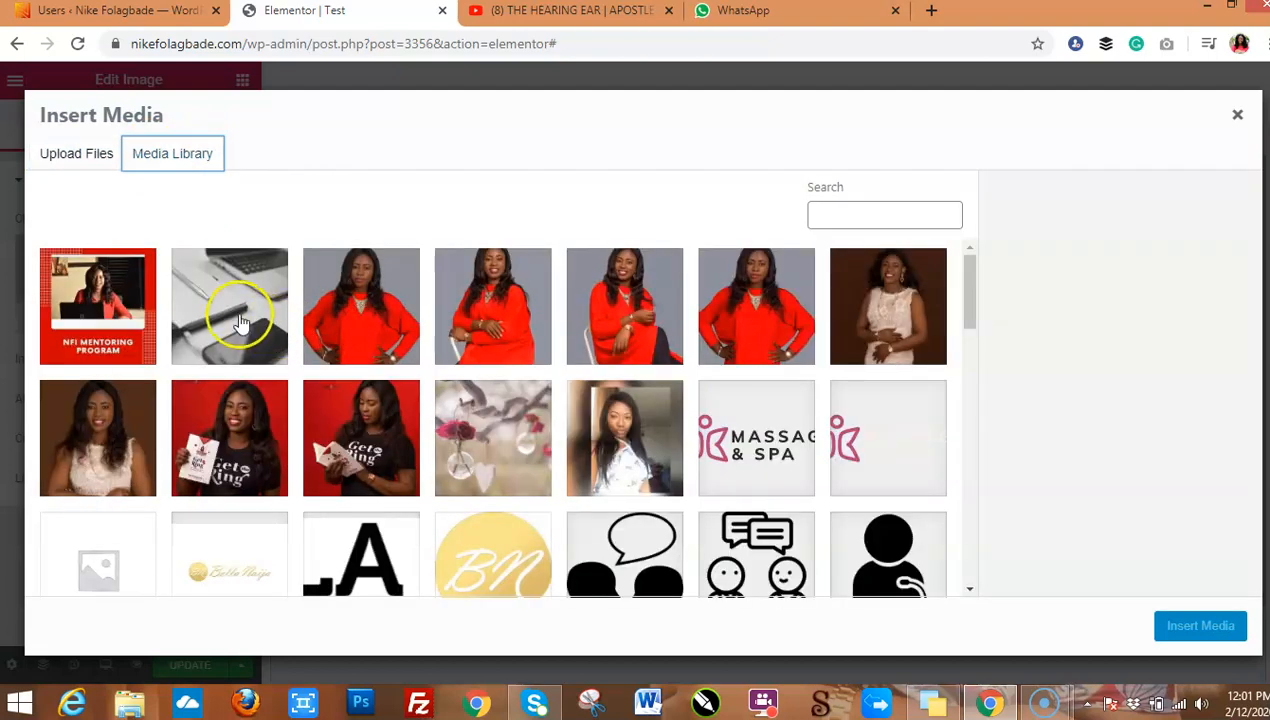
pyautogui.click(238, 317)
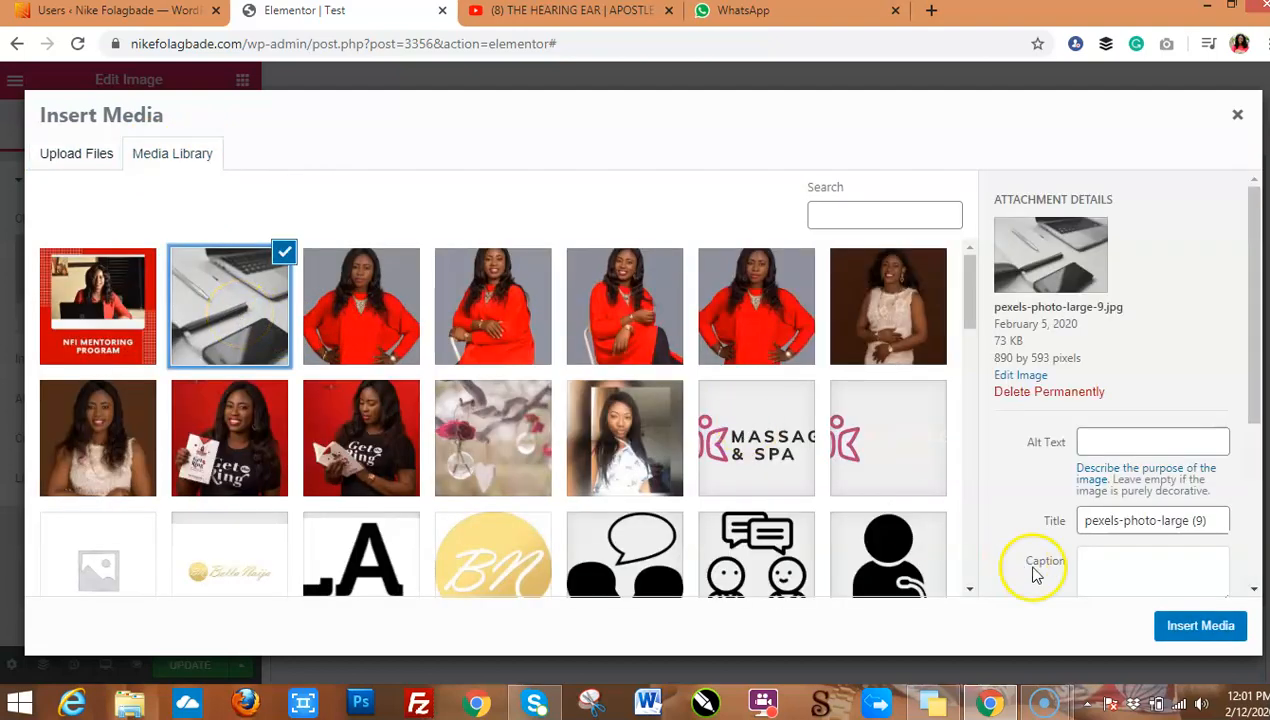
pyautogui.click(1187, 628)
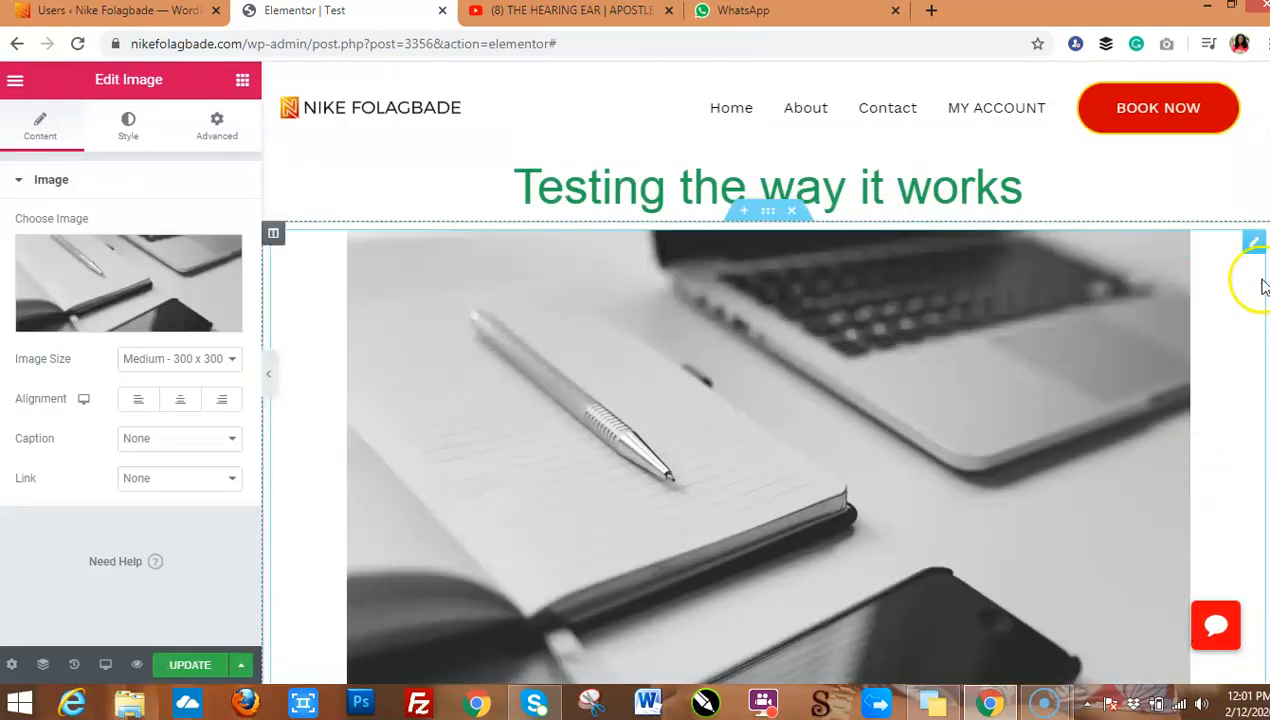
# Add a new section with two equal columns below the image section
pyautogui.scroll(-2, 768, 372)
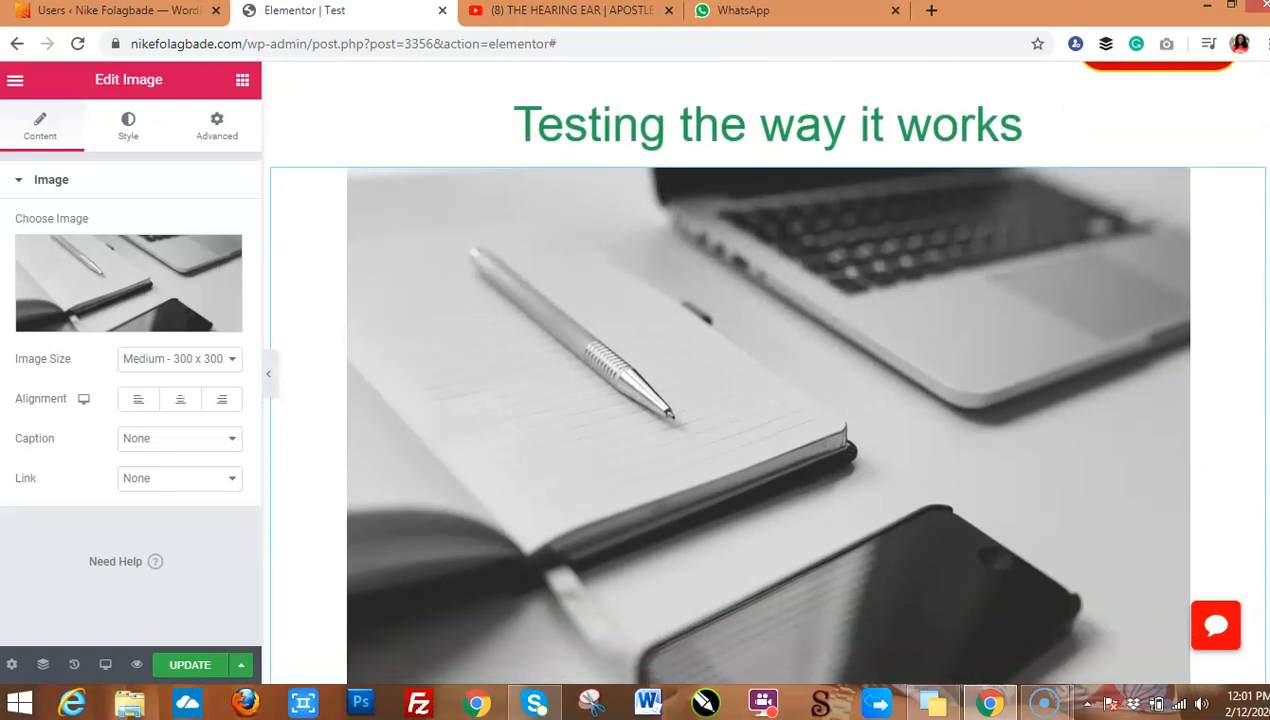
pyautogui.scroll(1, 768, 372)
pyautogui.scroll(-1, 768, 372)
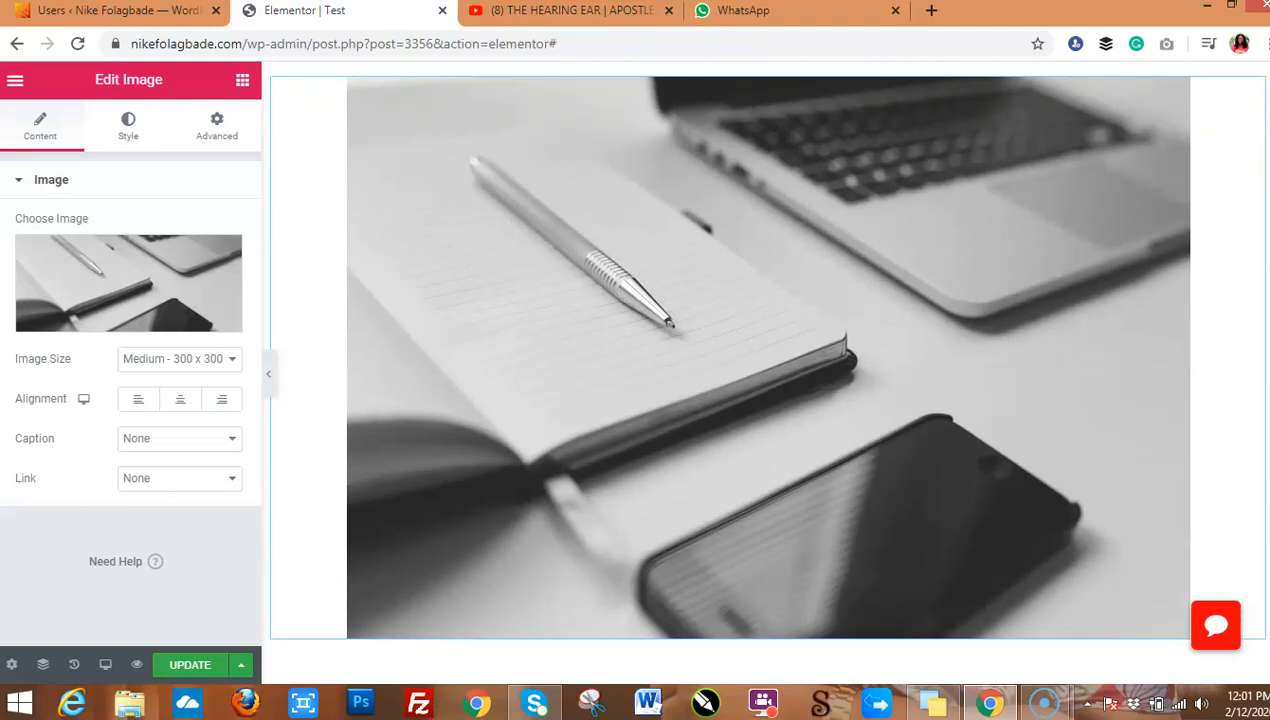
pyautogui.scroll(3, 768, 372)
pyautogui.scroll(-1, 768, 372)
pyautogui.scroll(-3, 768, 372)
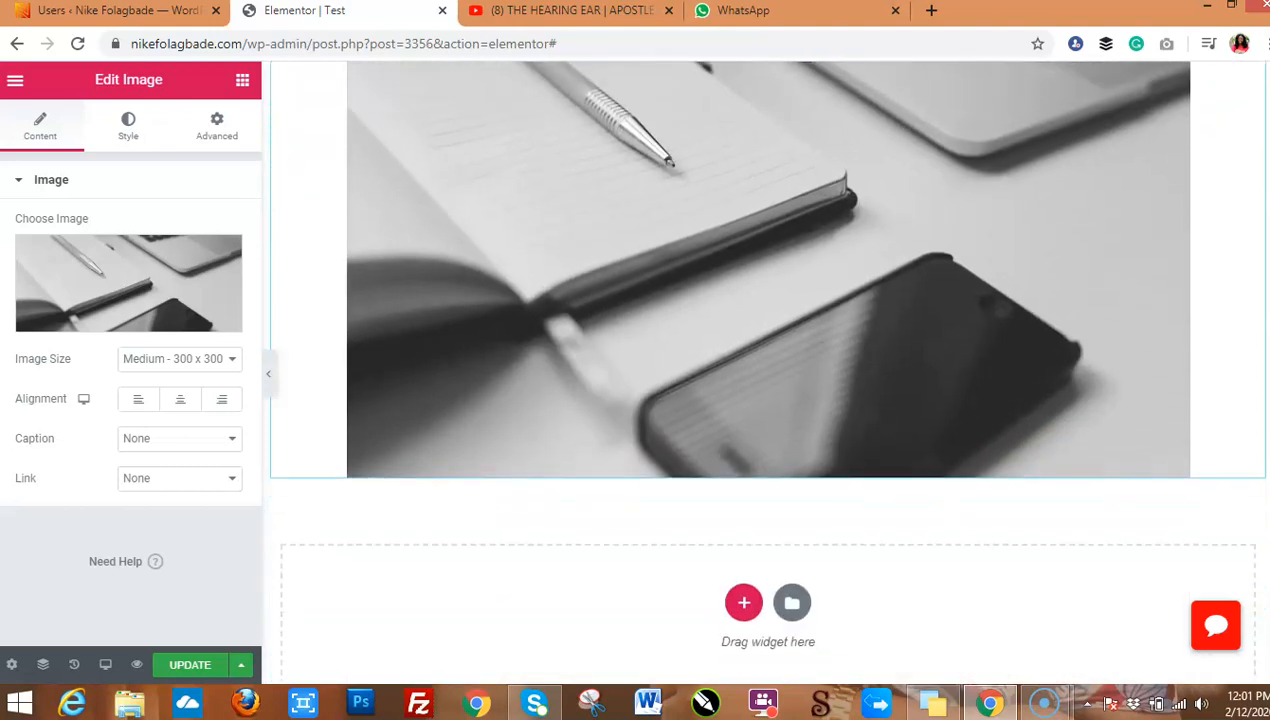
pyautogui.scroll(-1, 768, 372)
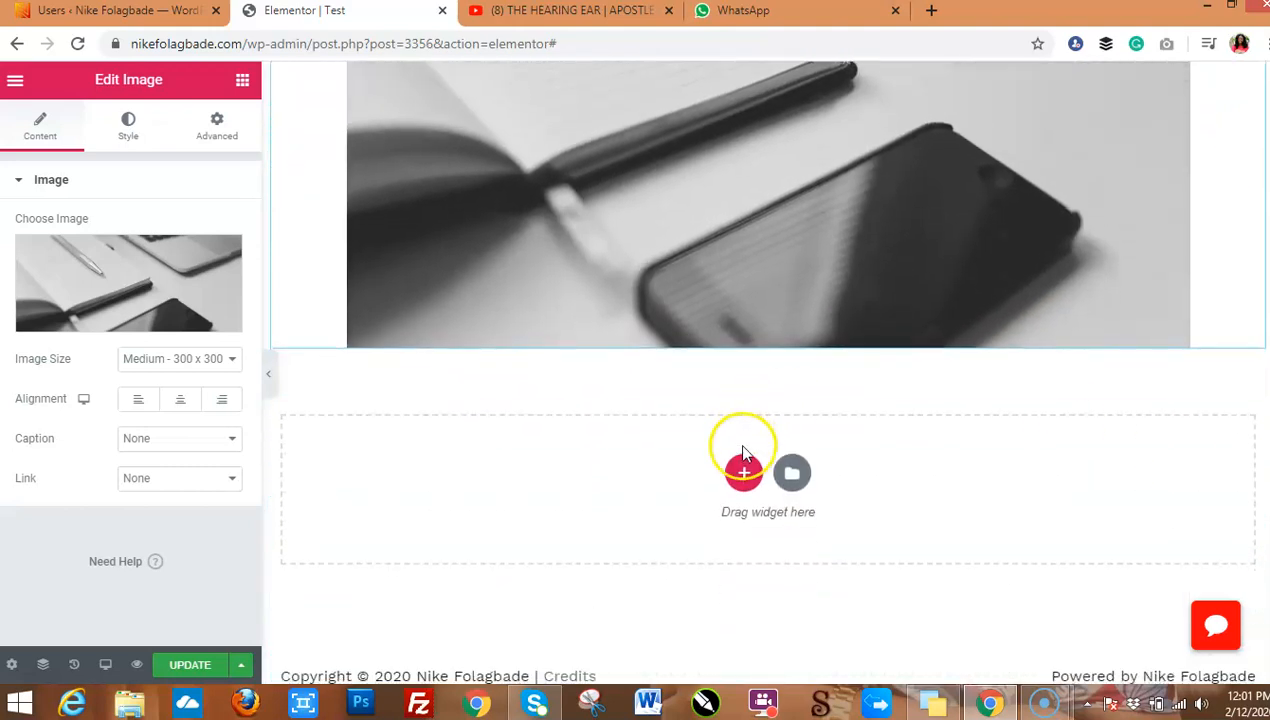
pyautogui.click(744, 476)
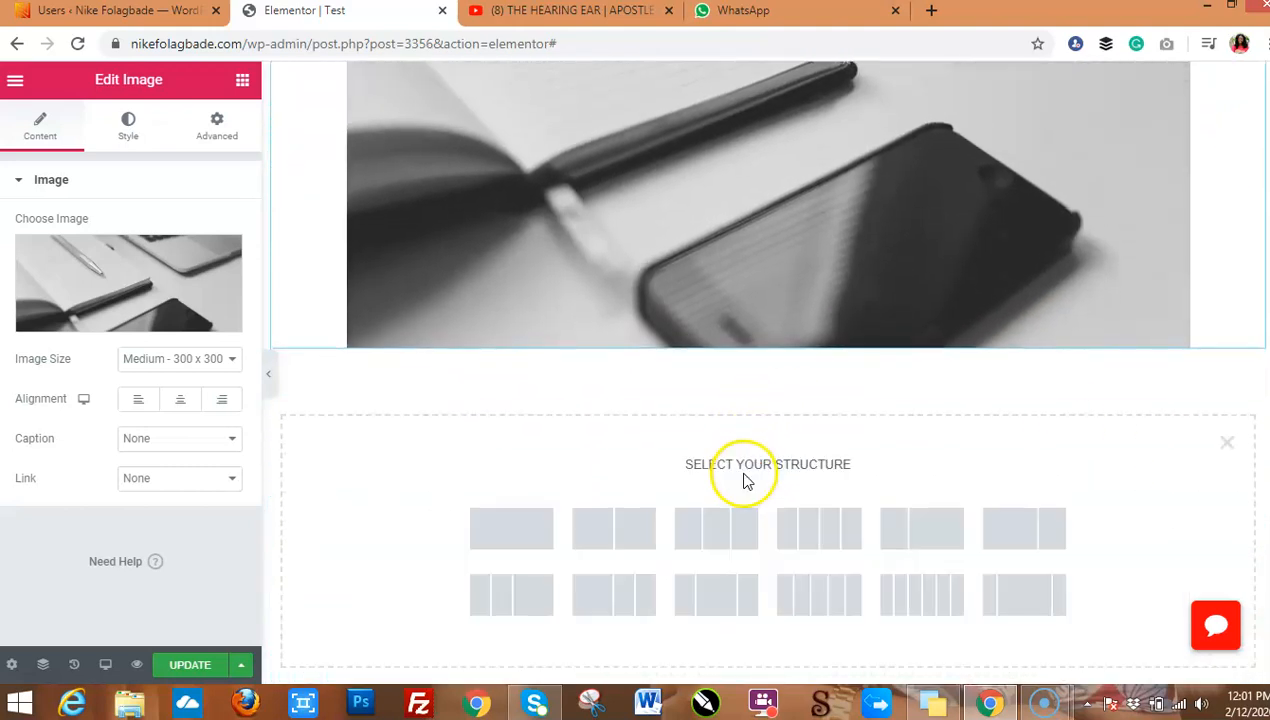
pyautogui.click(630, 535)
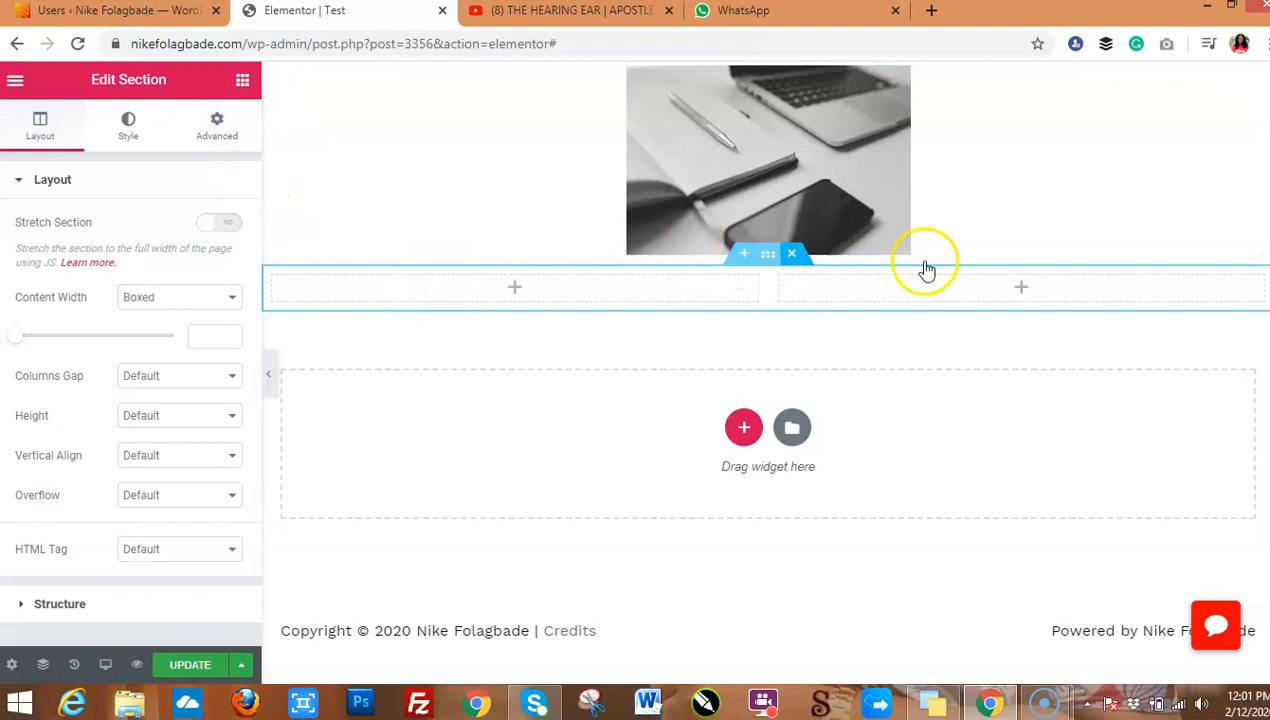
# Set the image size of the notebook-and-laptop photo to Medium Large - 768 x 0
pyautogui.scroll(2, 1158, 360)
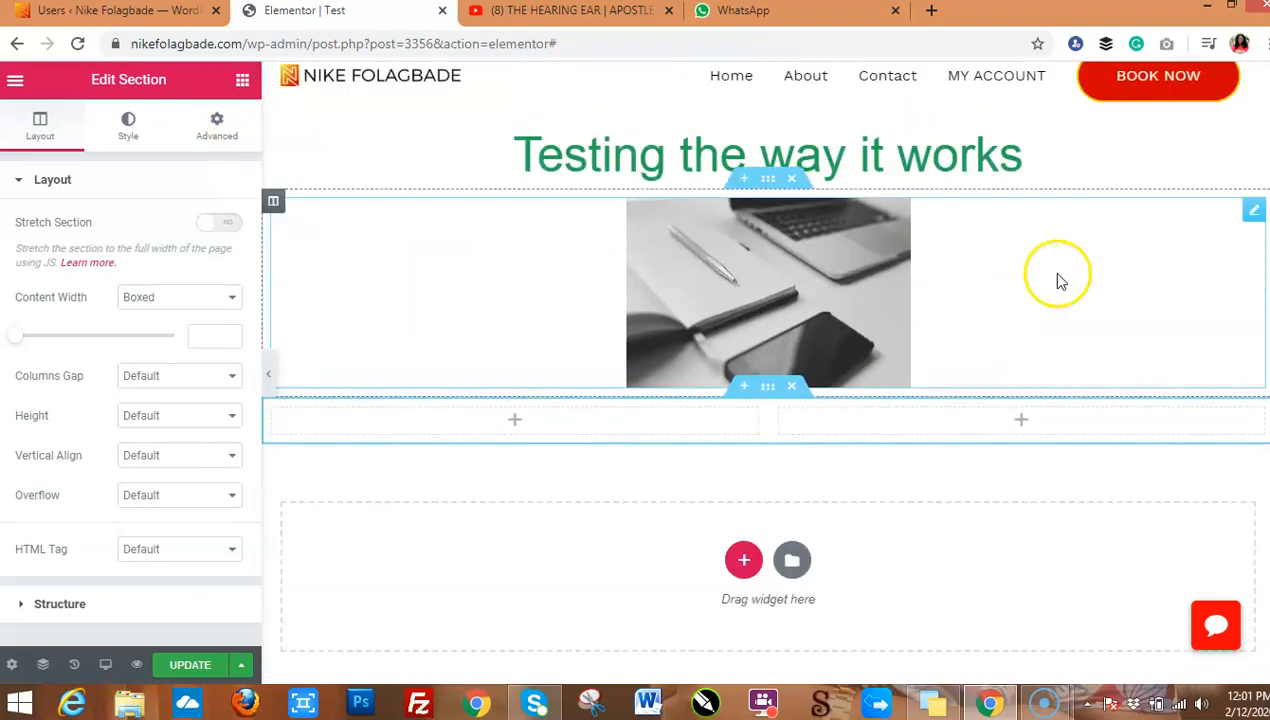
pyautogui.click(742, 306)
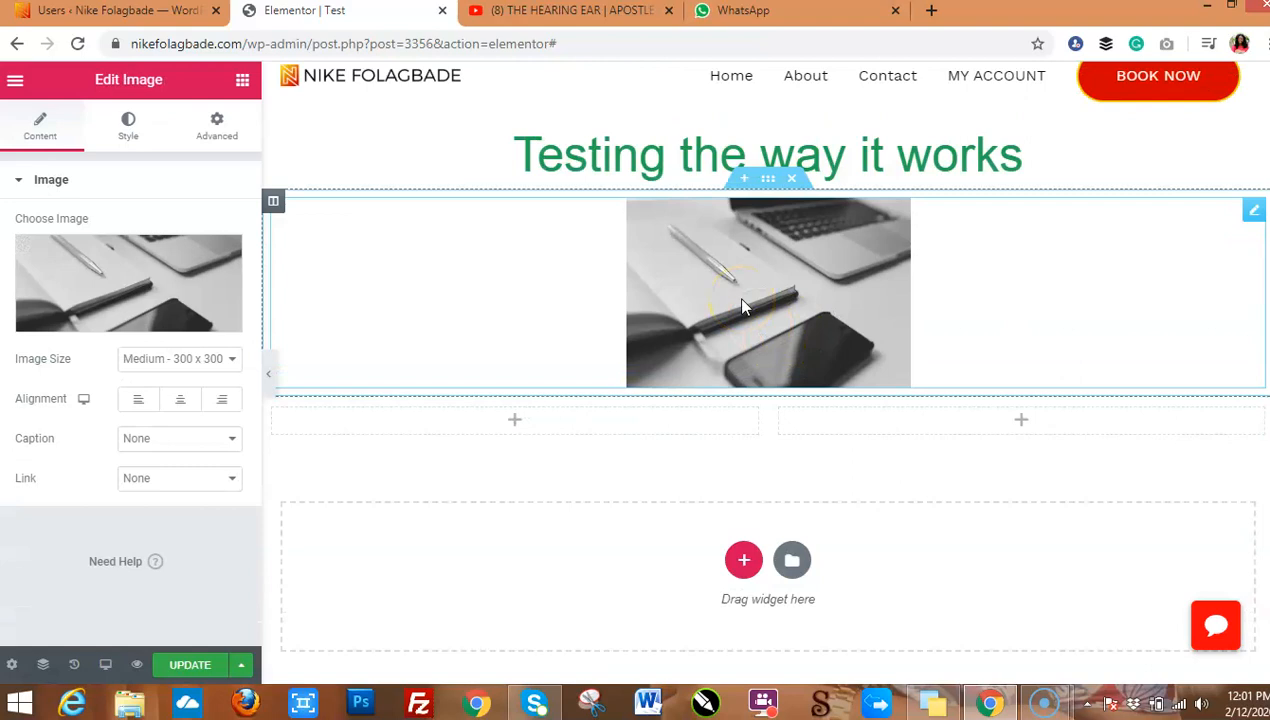
pyautogui.click(210, 362)
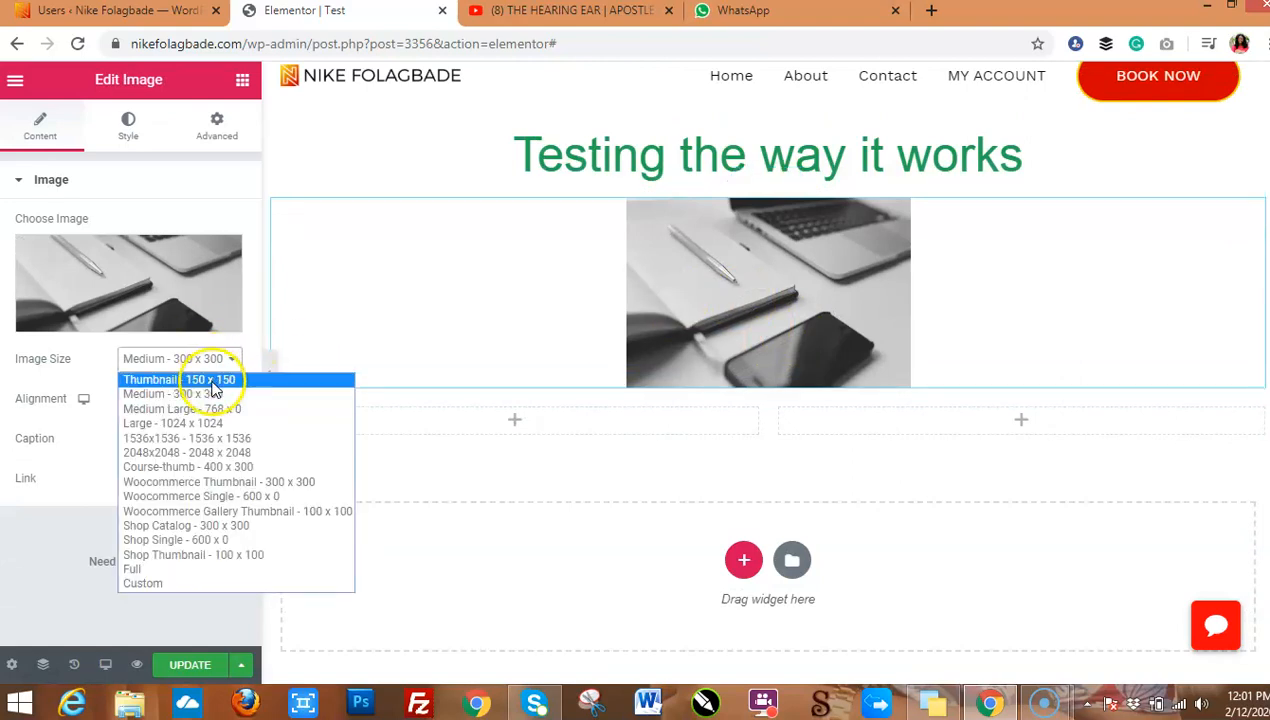
pyautogui.click(210, 409)
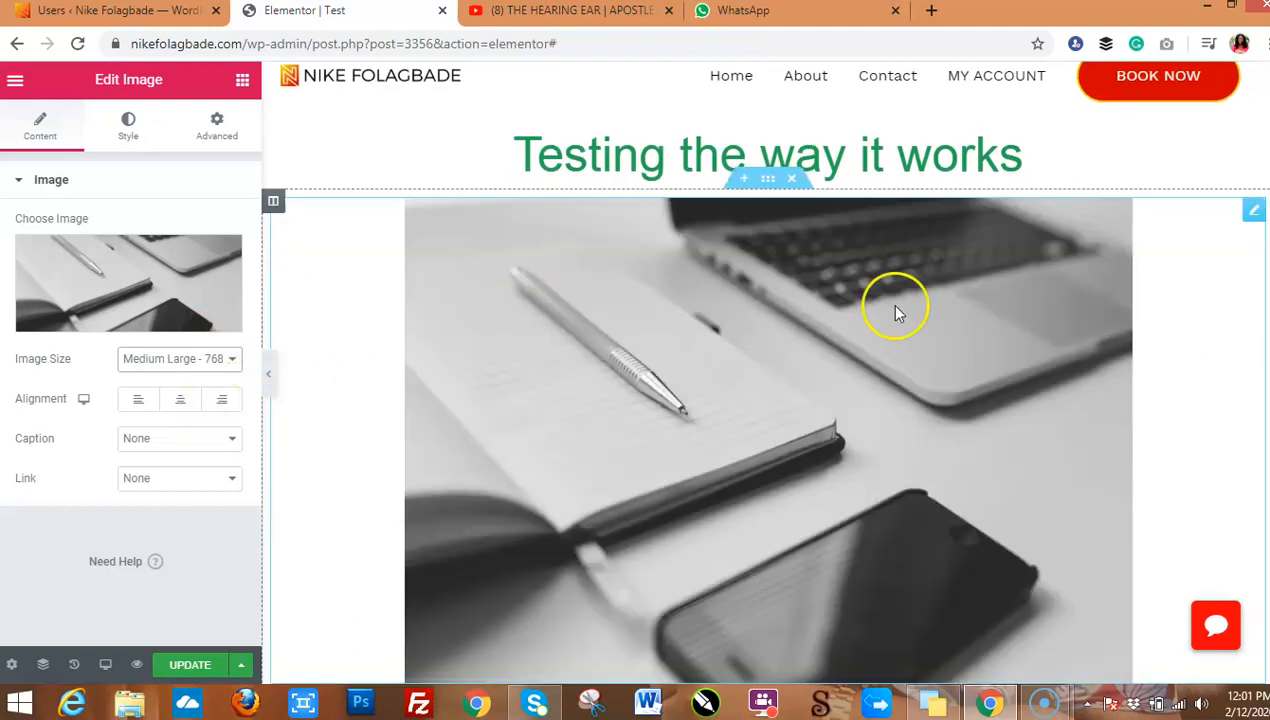
pyautogui.scroll(-2, 768, 373)
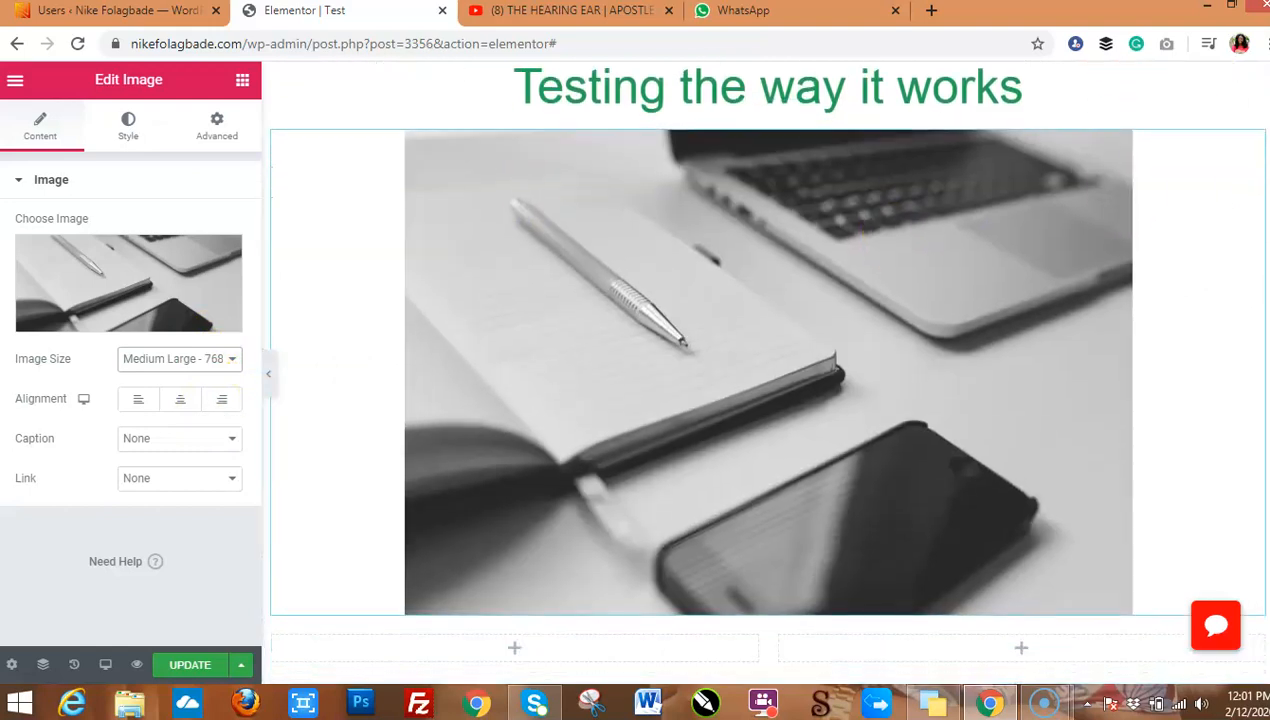
pyautogui.scroll(2, 768, 373)
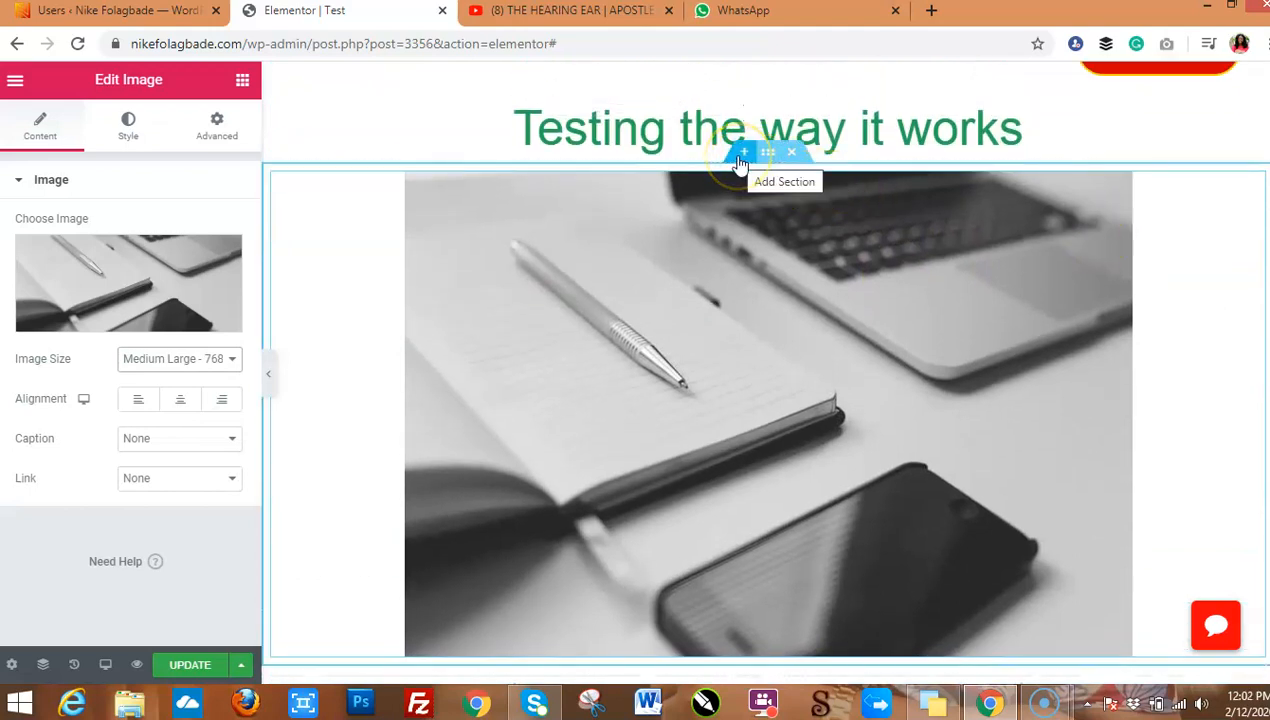
# Insert a single-column section between the image and the two-column section and place a Heading widget in it
pyautogui.scroll(-3, 700, 470)
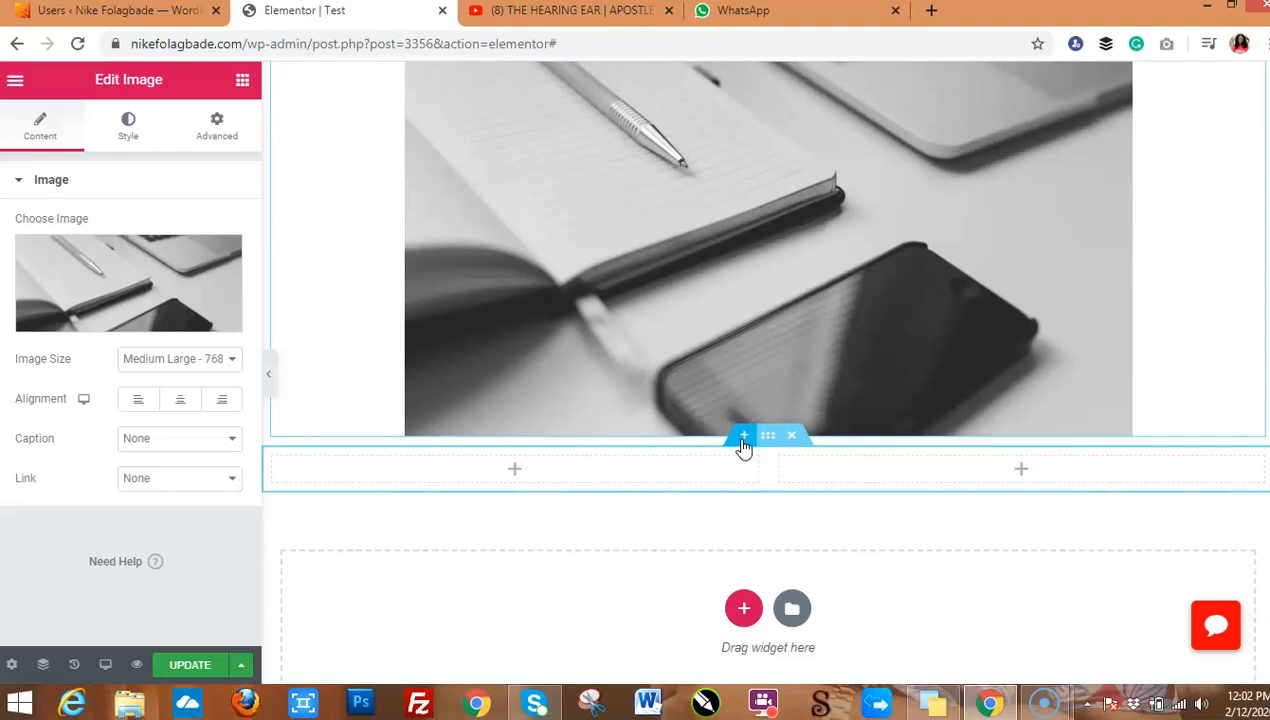
pyautogui.click(743, 440)
pyautogui.click(745, 520)
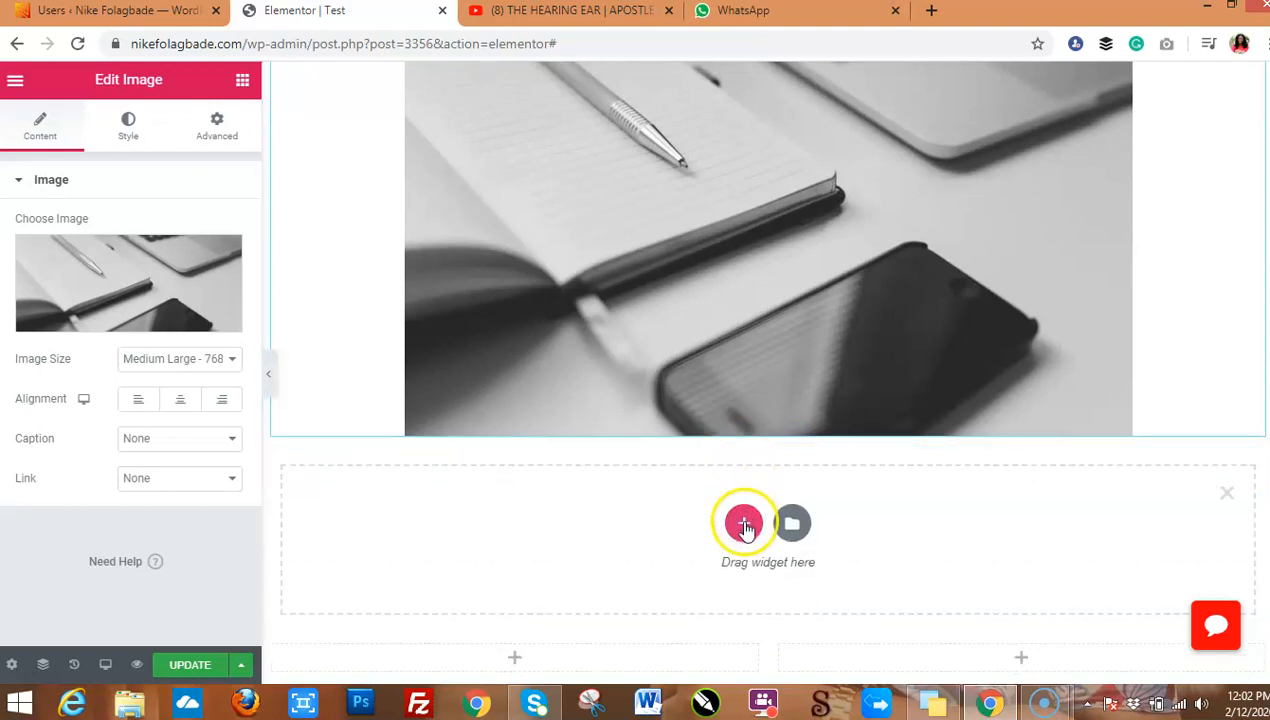
pyautogui.click(744, 524)
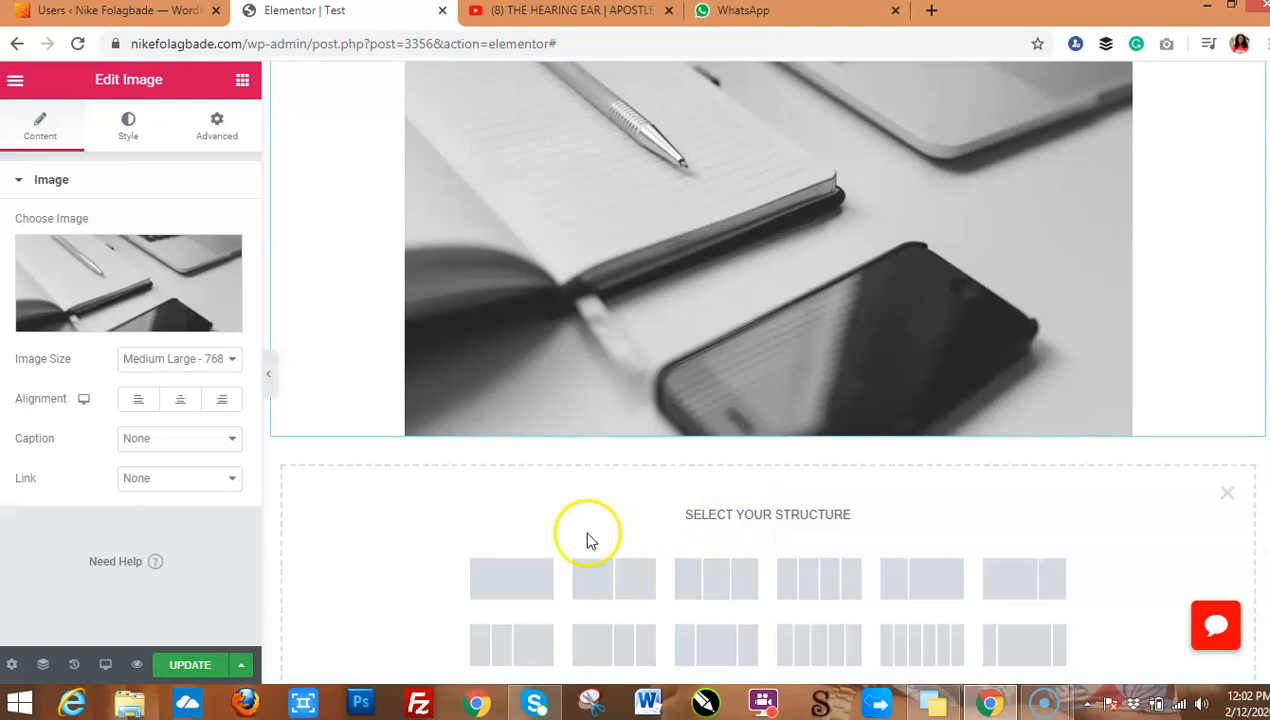
pyautogui.click(507, 587)
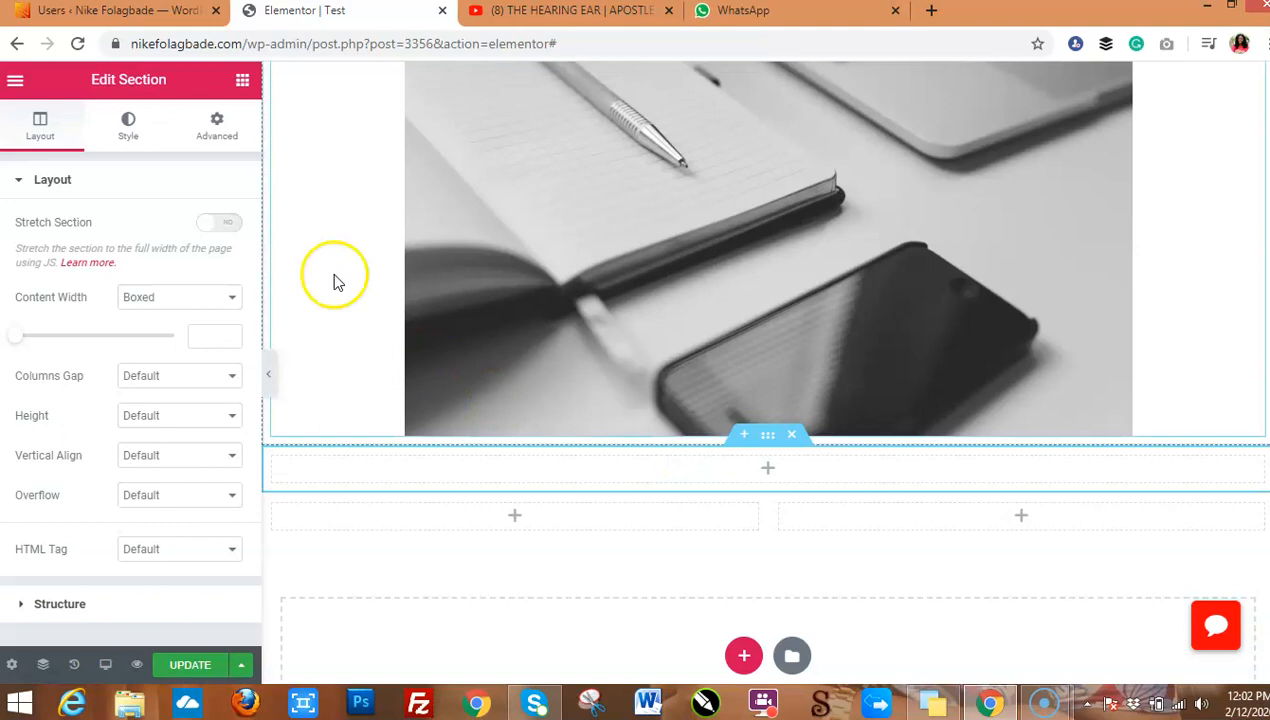
pyautogui.click(243, 82)
pyautogui.moveTo(187, 247); pyautogui.dragTo(736, 470)
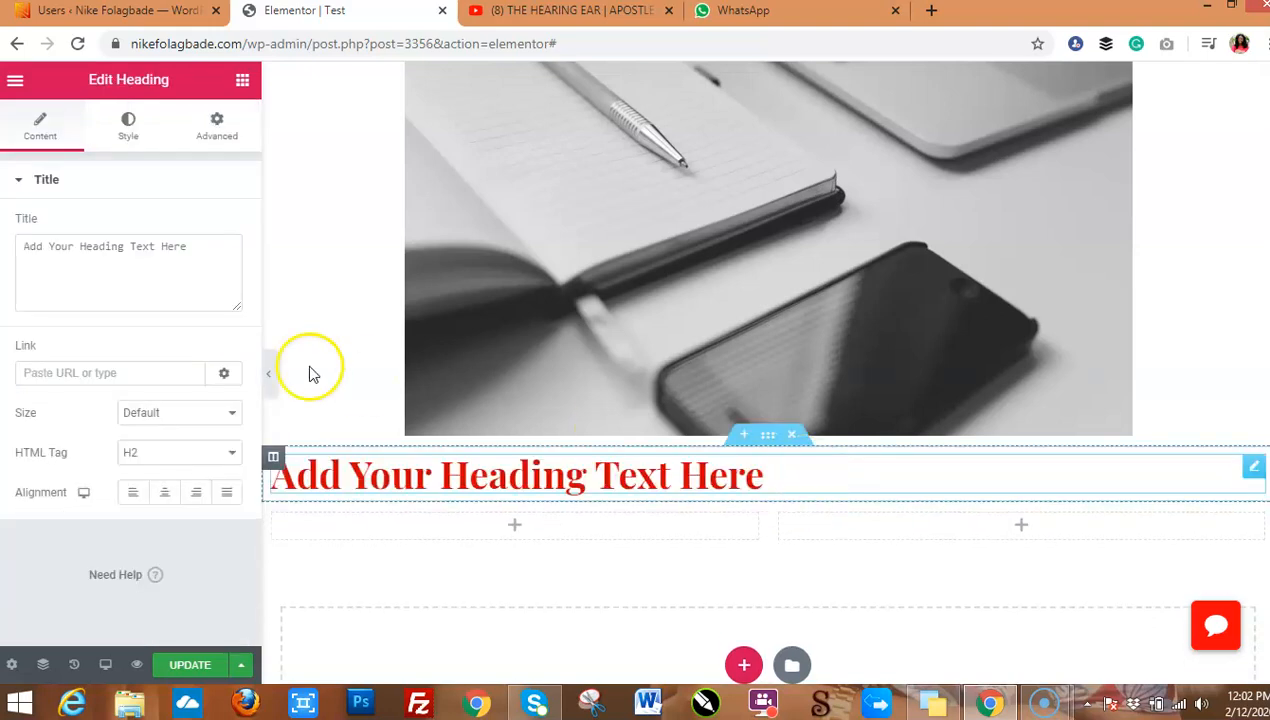
# Set the new heading's title to "Our Services" and align it to the center
pyautogui.moveTo(193, 240); pyautogui.dragTo(18, 245)
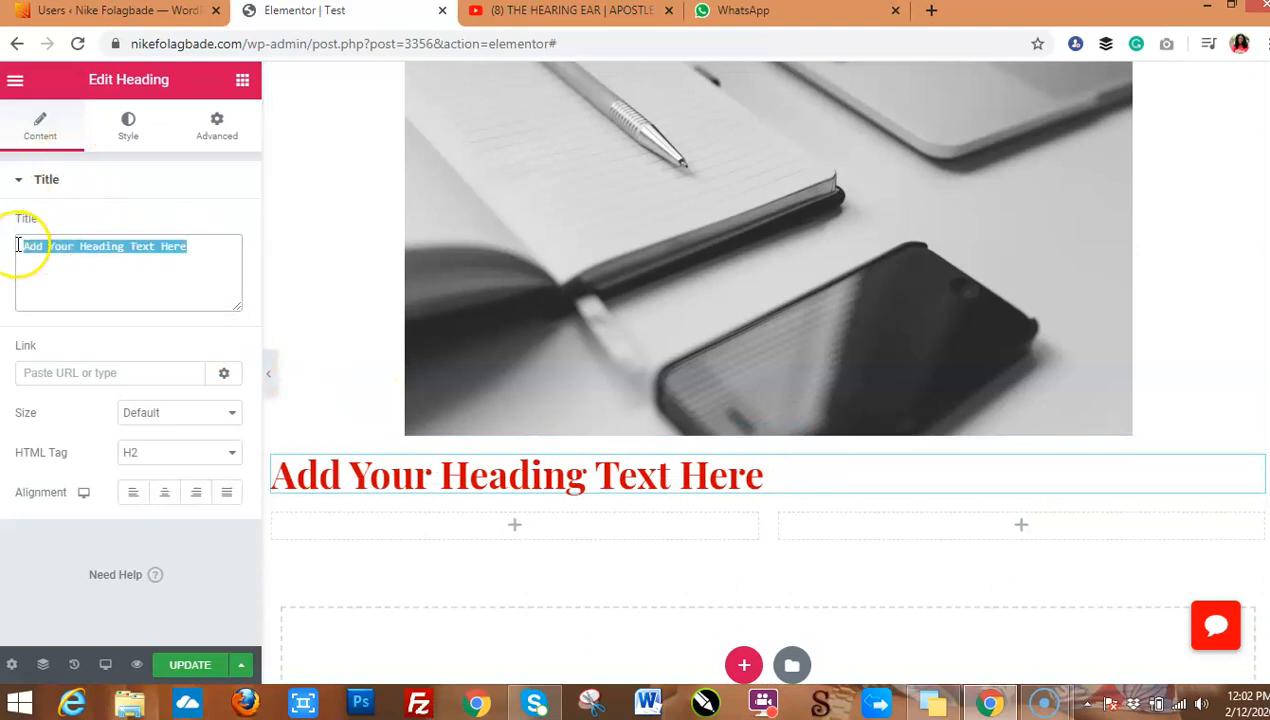
pyautogui.write('Our Services')
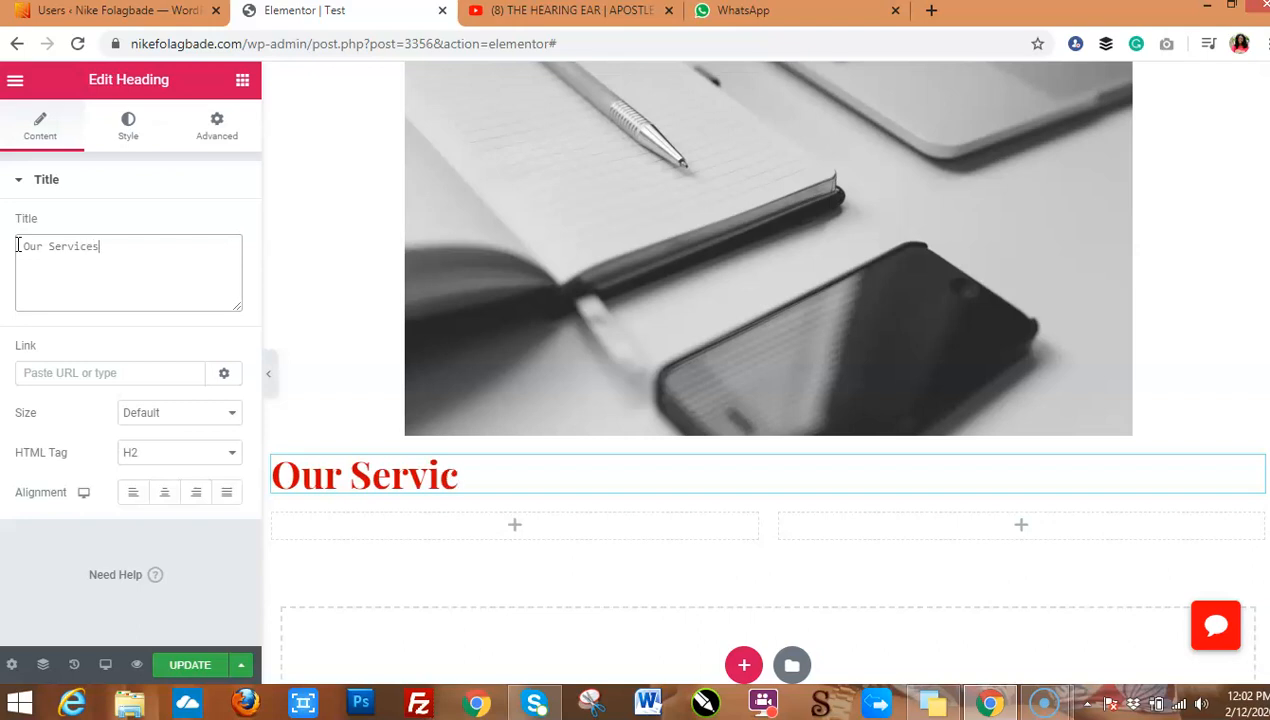
pyautogui.click(165, 494)
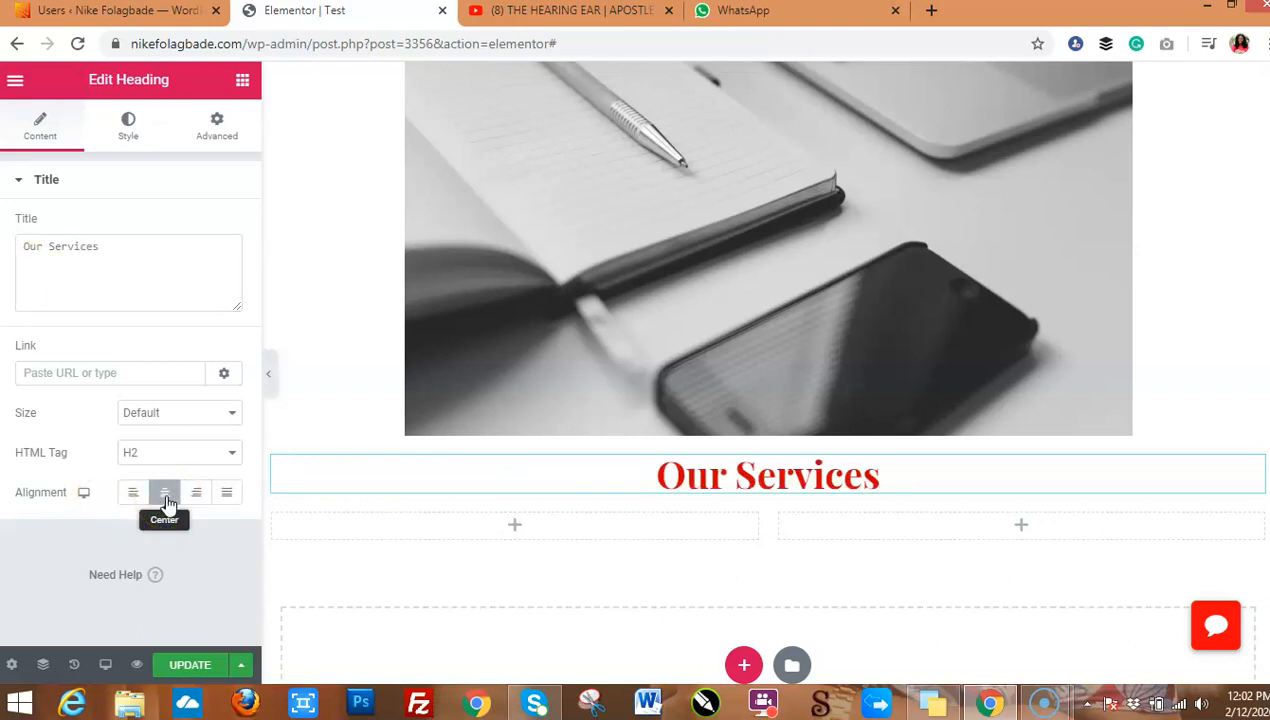
# Search the widgets for "icon" and place an Icon Box in the first column of the two-column section
pyautogui.scroll(-1, 1250, 390)
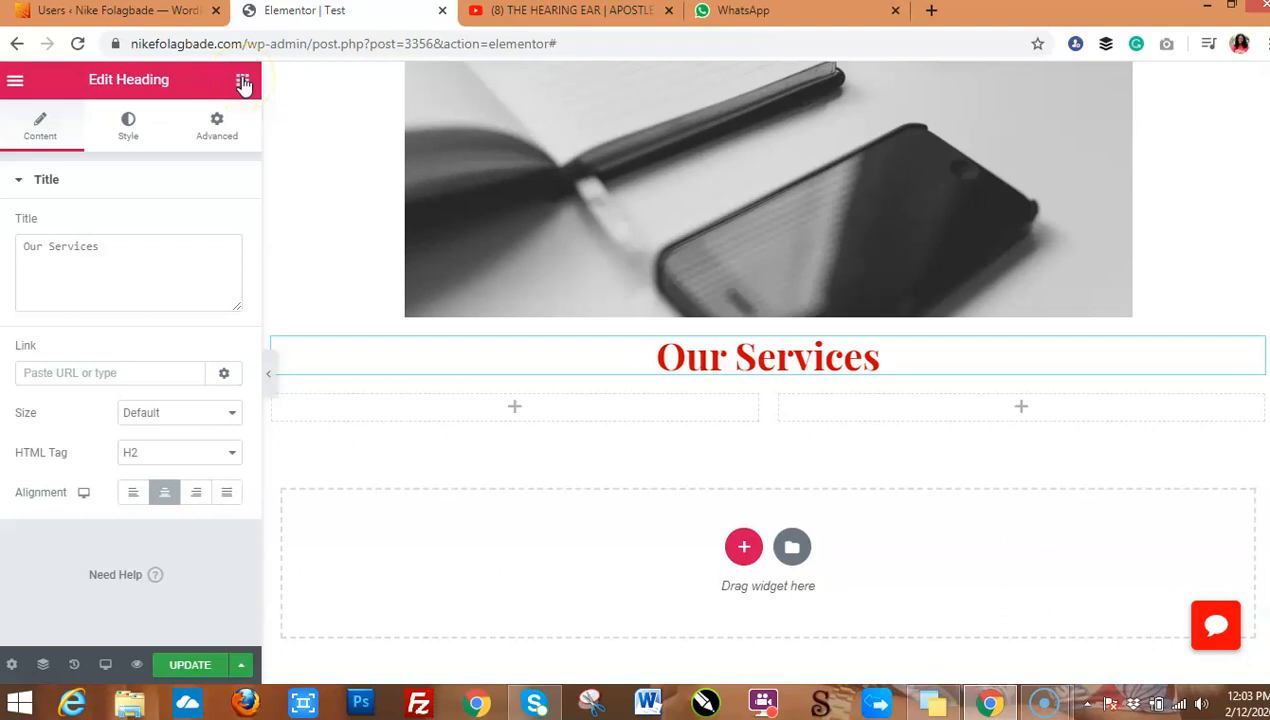
pyautogui.click(242, 81)
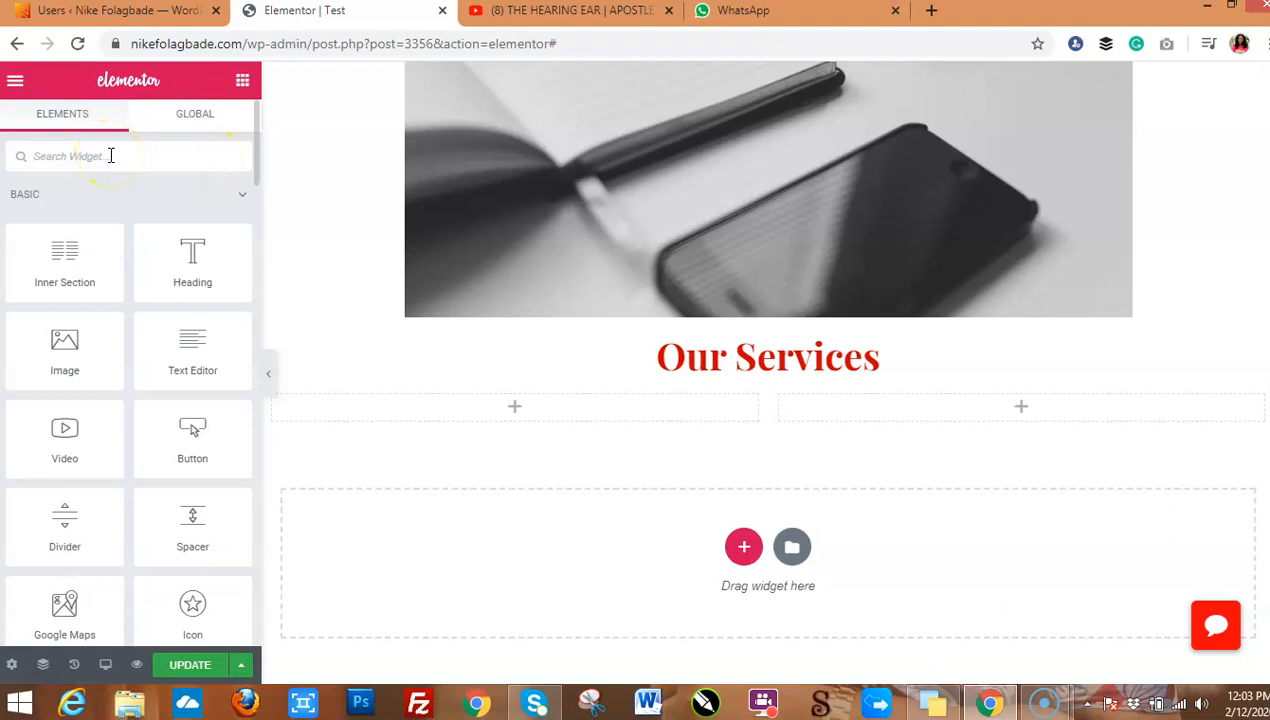
pyautogui.write('icon')
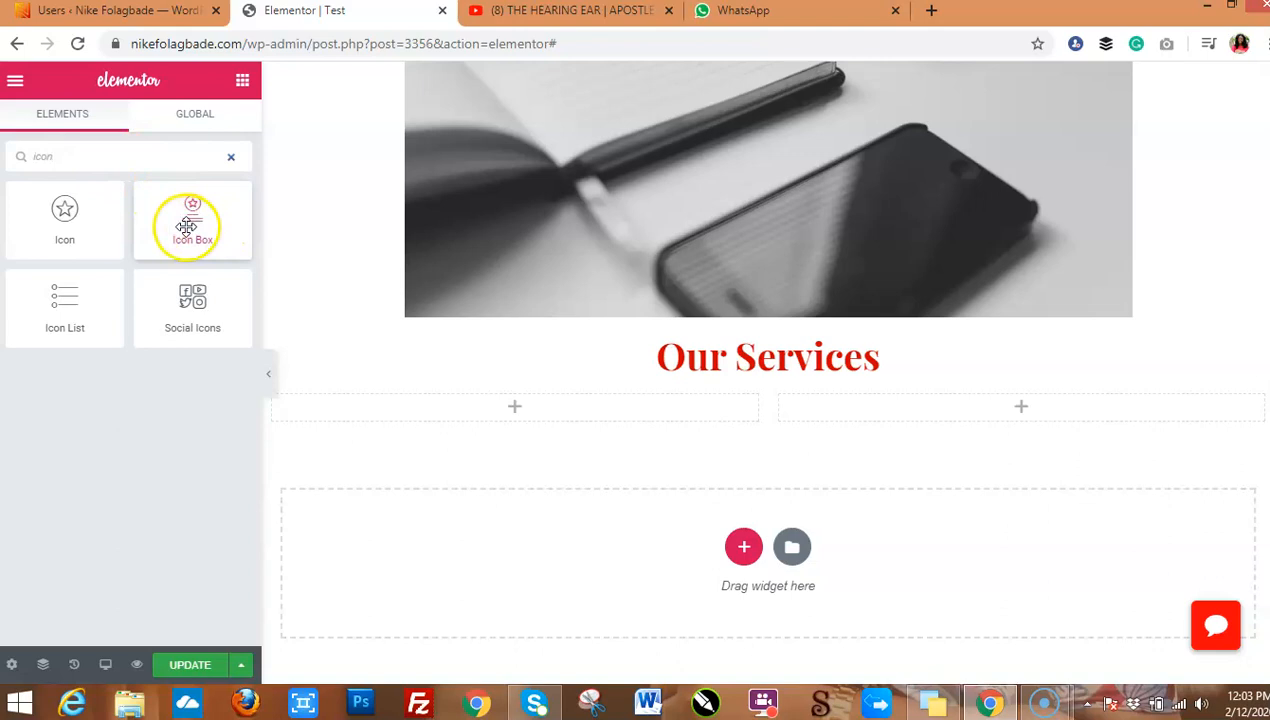
pyautogui.moveTo(187, 226); pyautogui.dragTo(505, 412)
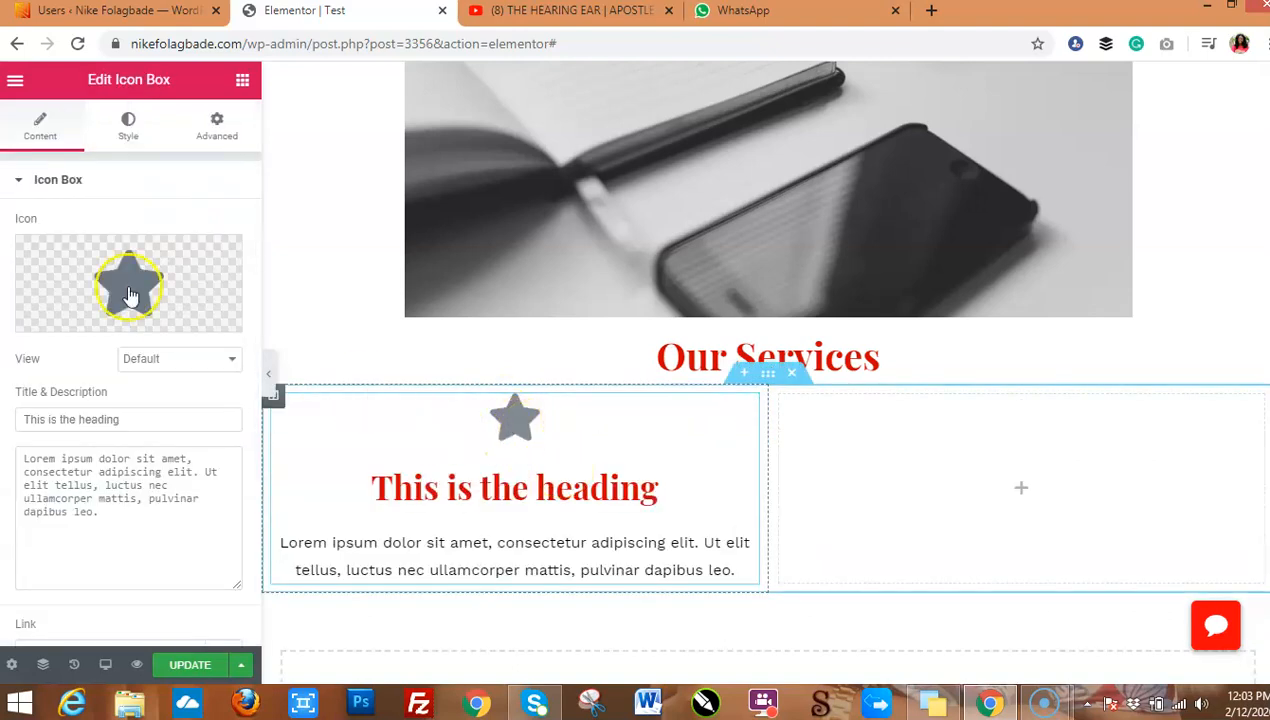
# Replace the icon box's star with the outlined smiling face with closed eyes, found by filtering the icon library for "smile"
pyautogui.moveTo(89, 281)
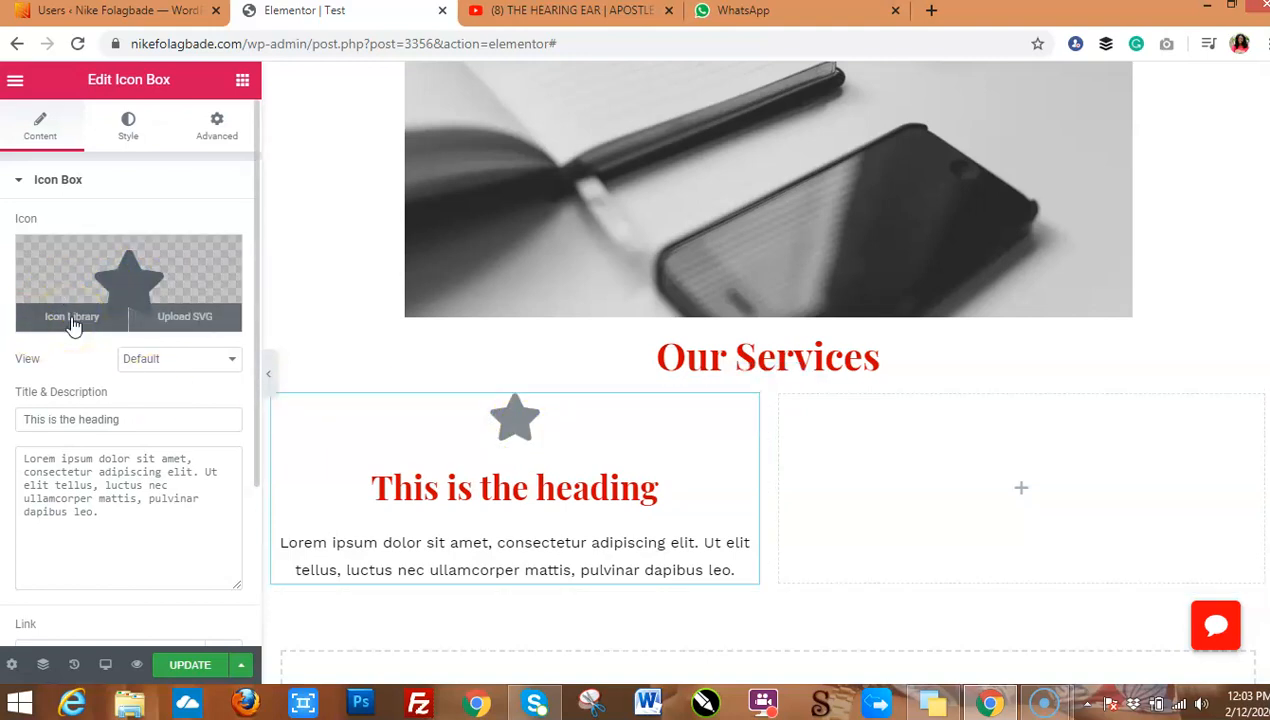
pyautogui.click(72, 318)
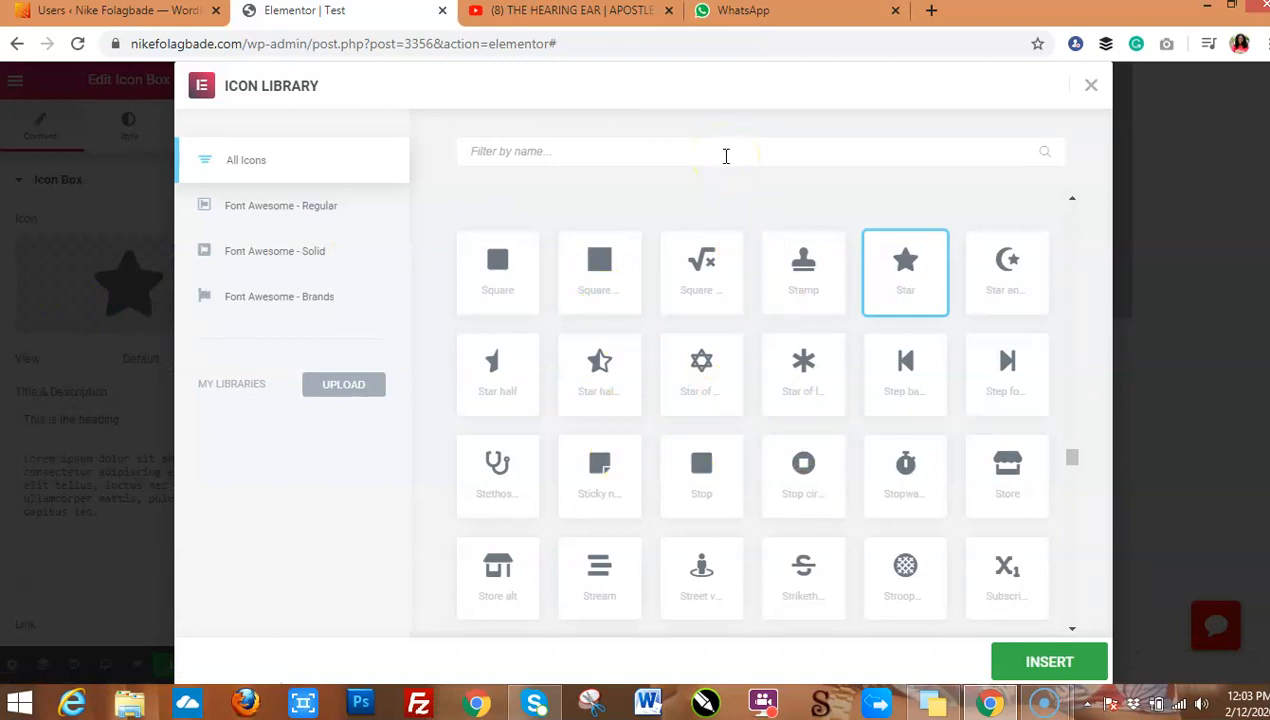
pyautogui.click(726, 156)
pyautogui.write('smile')
pyautogui.click(603, 279)
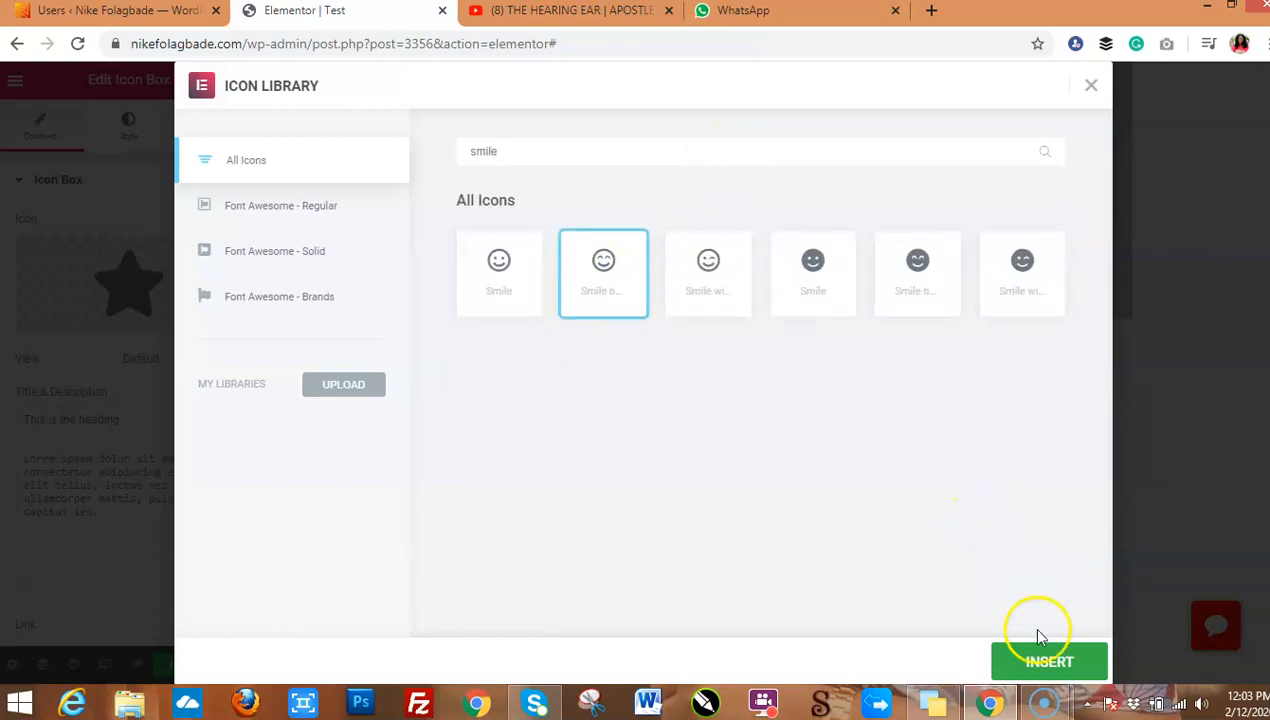
pyautogui.click(1049, 662)
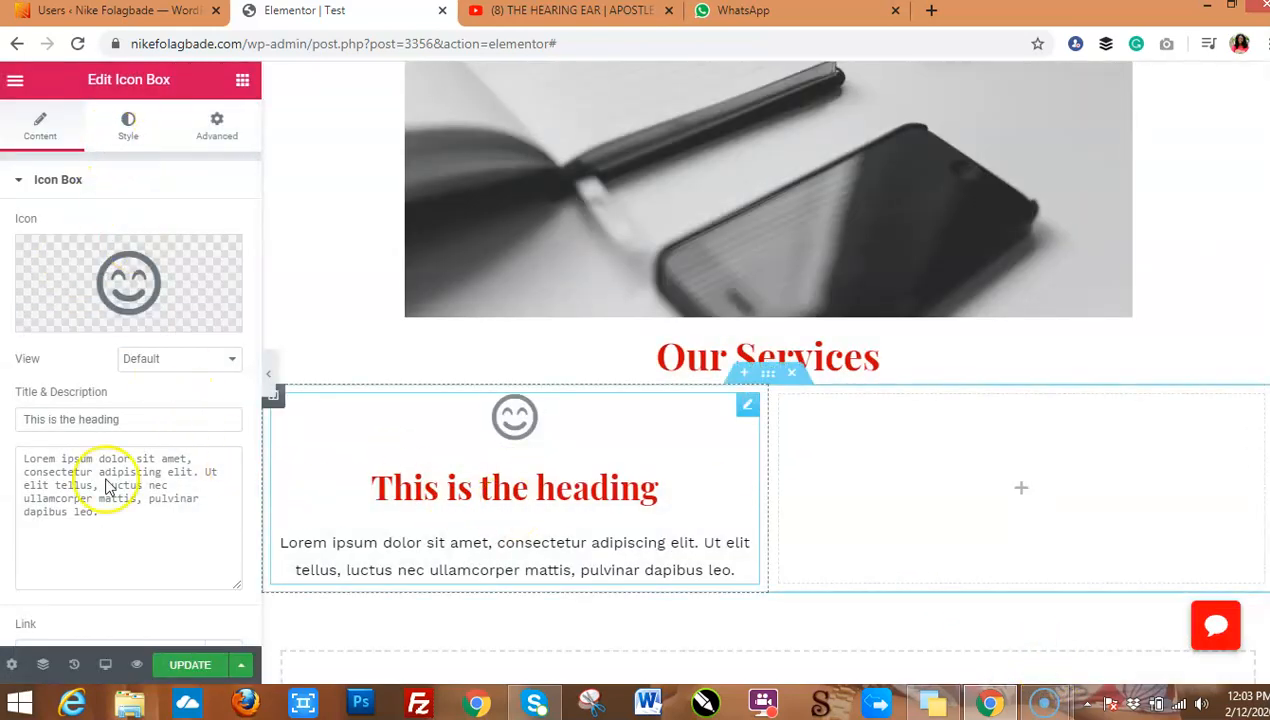
# Title the icon box "Content Creation" and set its description to "We help you write very well to fit your purpose."
pyautogui.moveTo(142, 419); pyautogui.dragTo(24, 419)
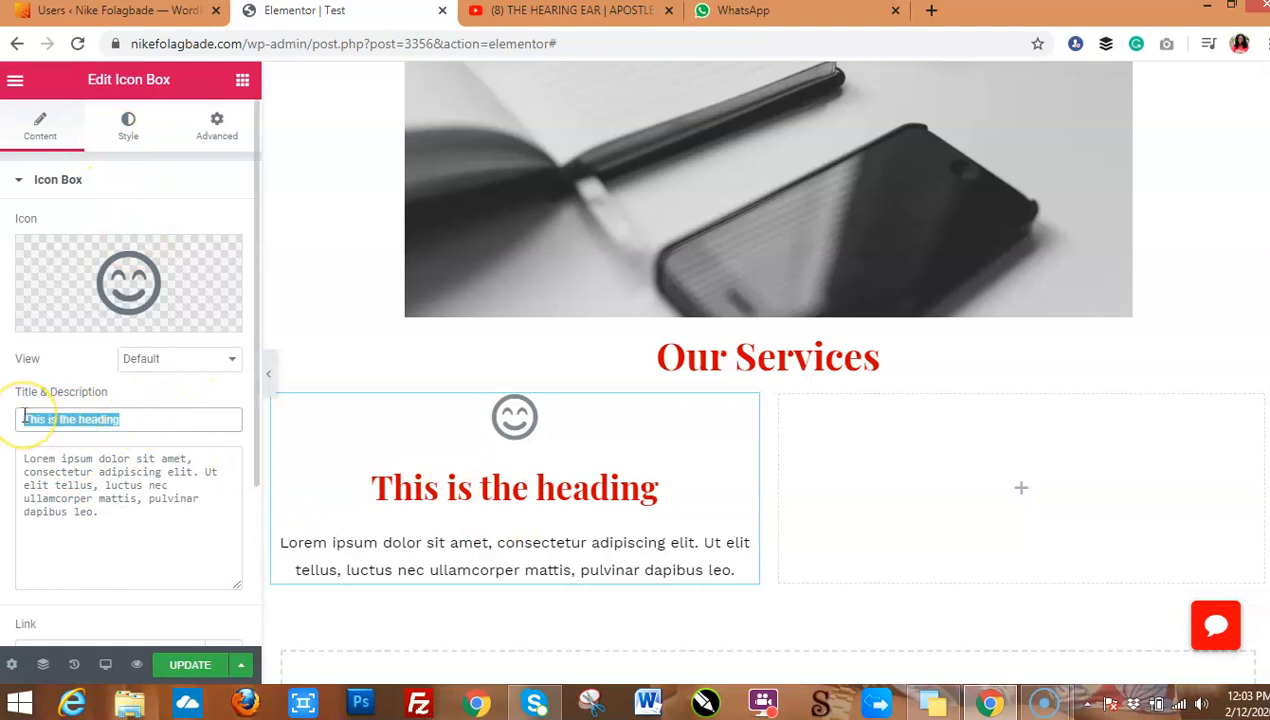
pyautogui.write('Content')
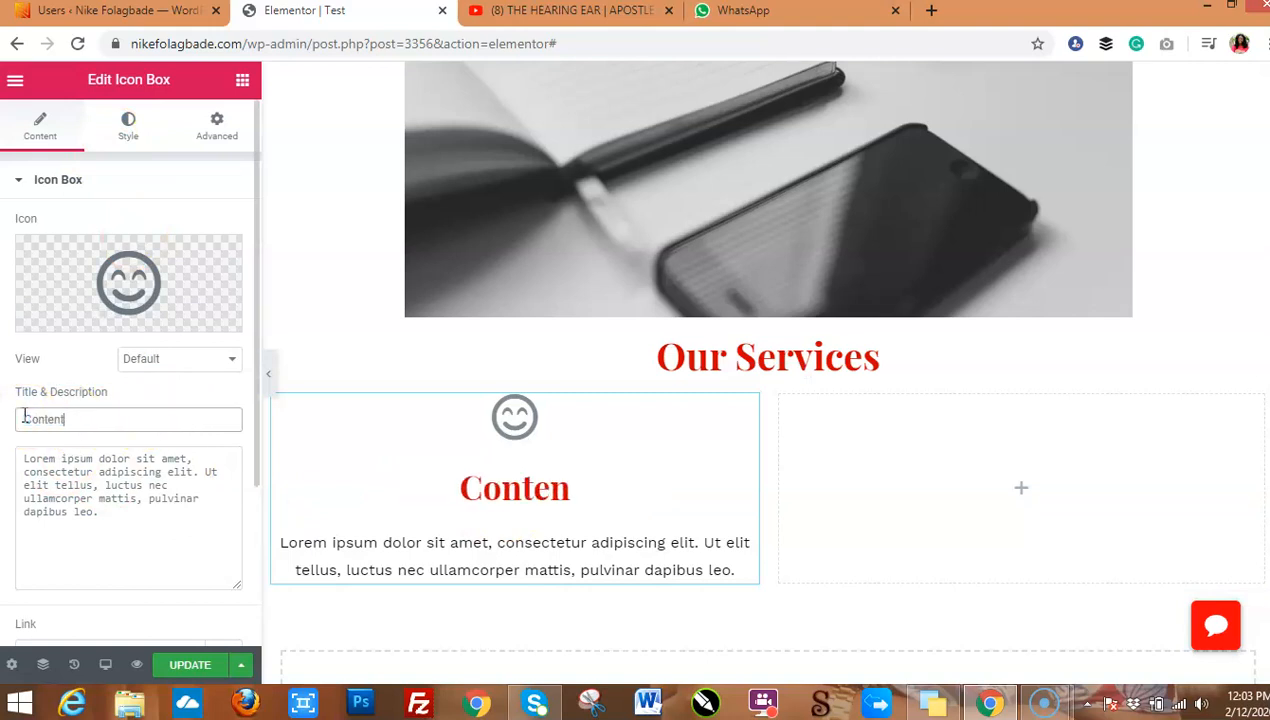
pyautogui.write(' Creation')
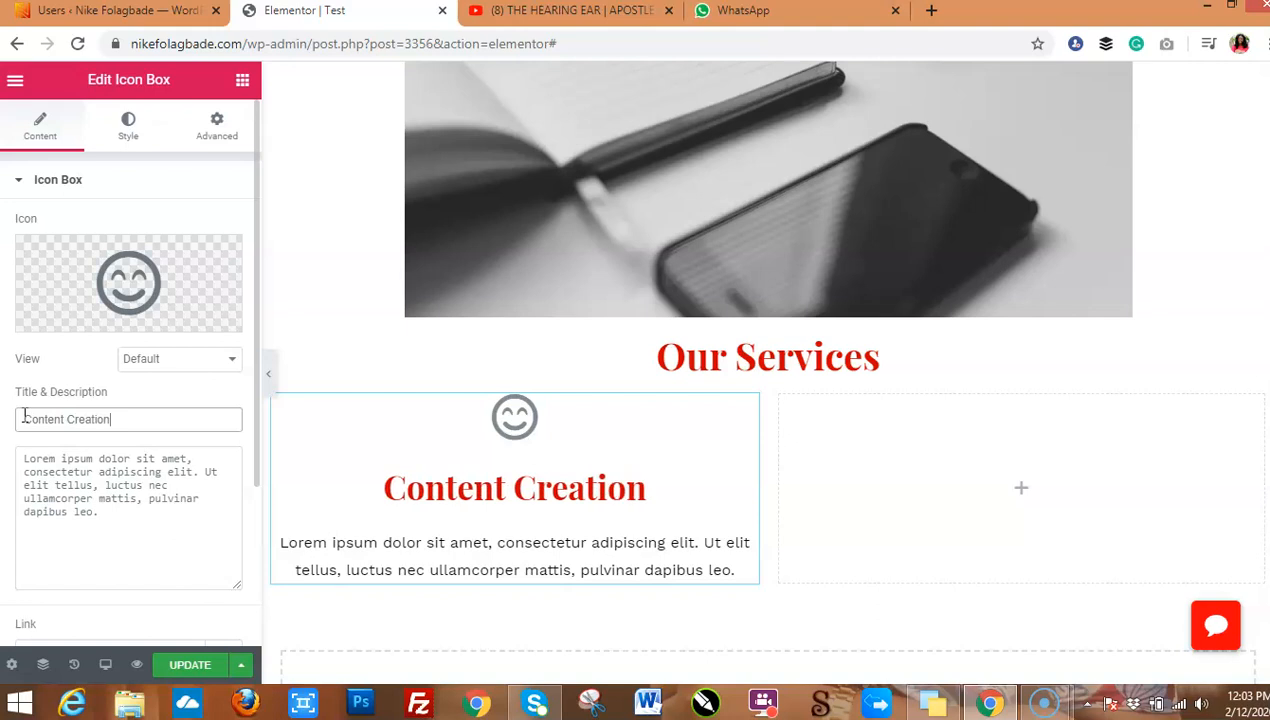
pyautogui.click(65, 485)
pyautogui.moveTo(108, 510); pyautogui.dragTo(15, 455)
pyautogui.write('We help you')
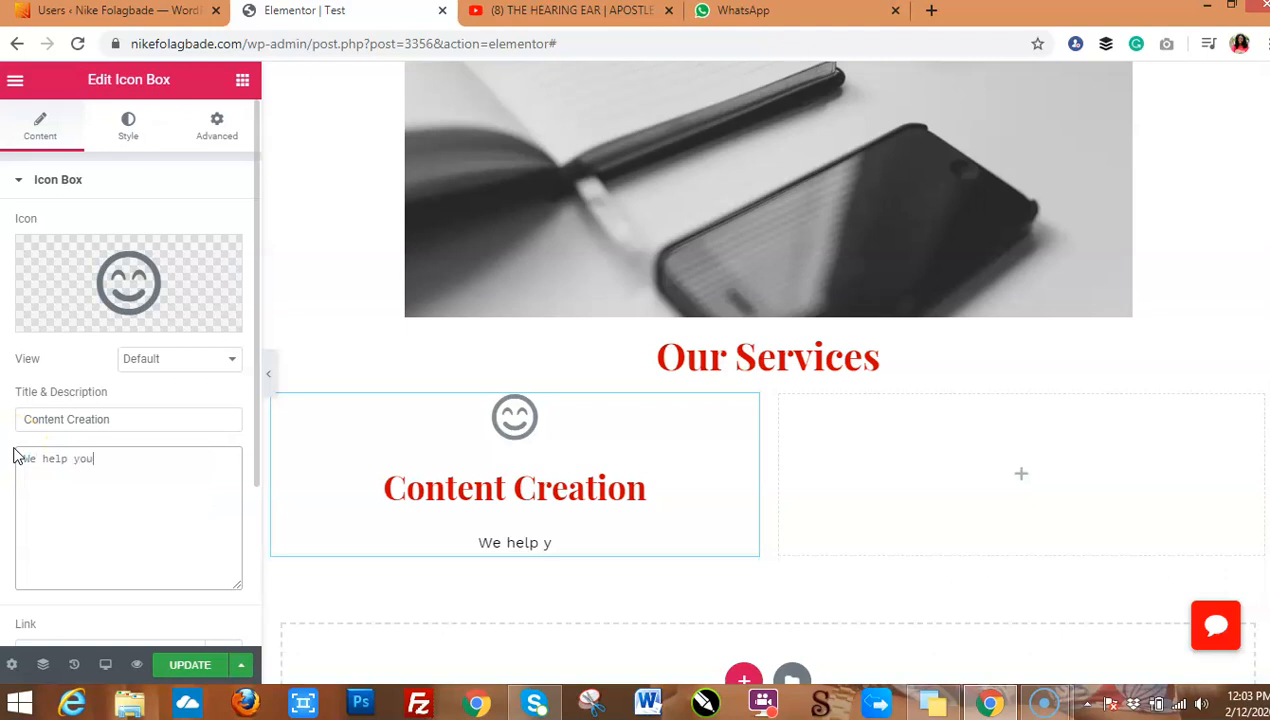
pyautogui.write(' write very well to fit your purpose')
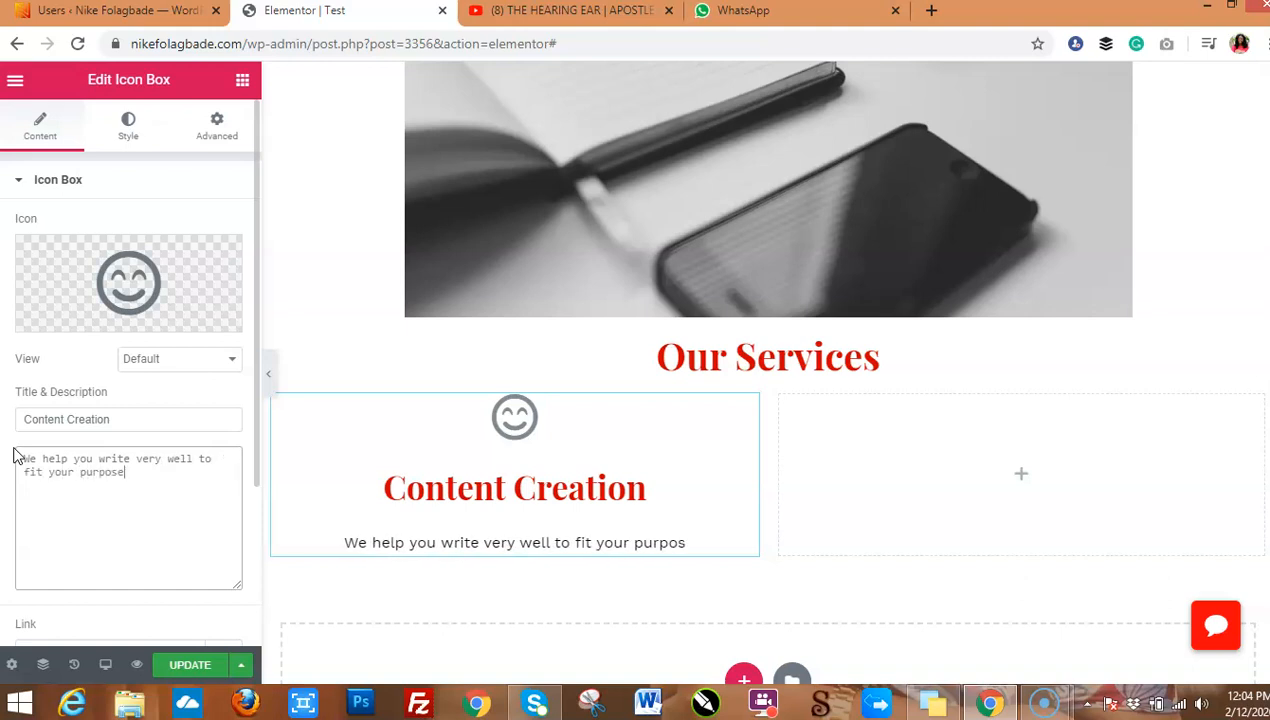
pyautogui.write('.')
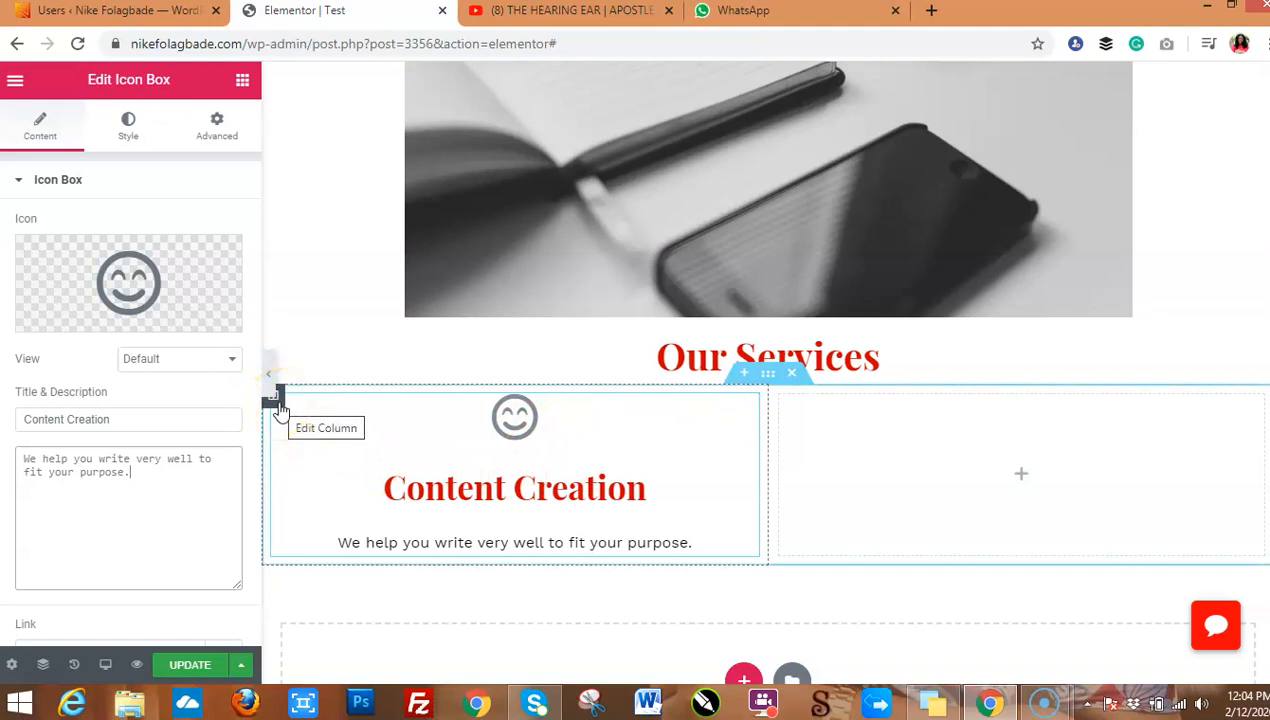
# Duplicate the column that holds the "Content Creation" icon box
pyautogui.click(279, 403)
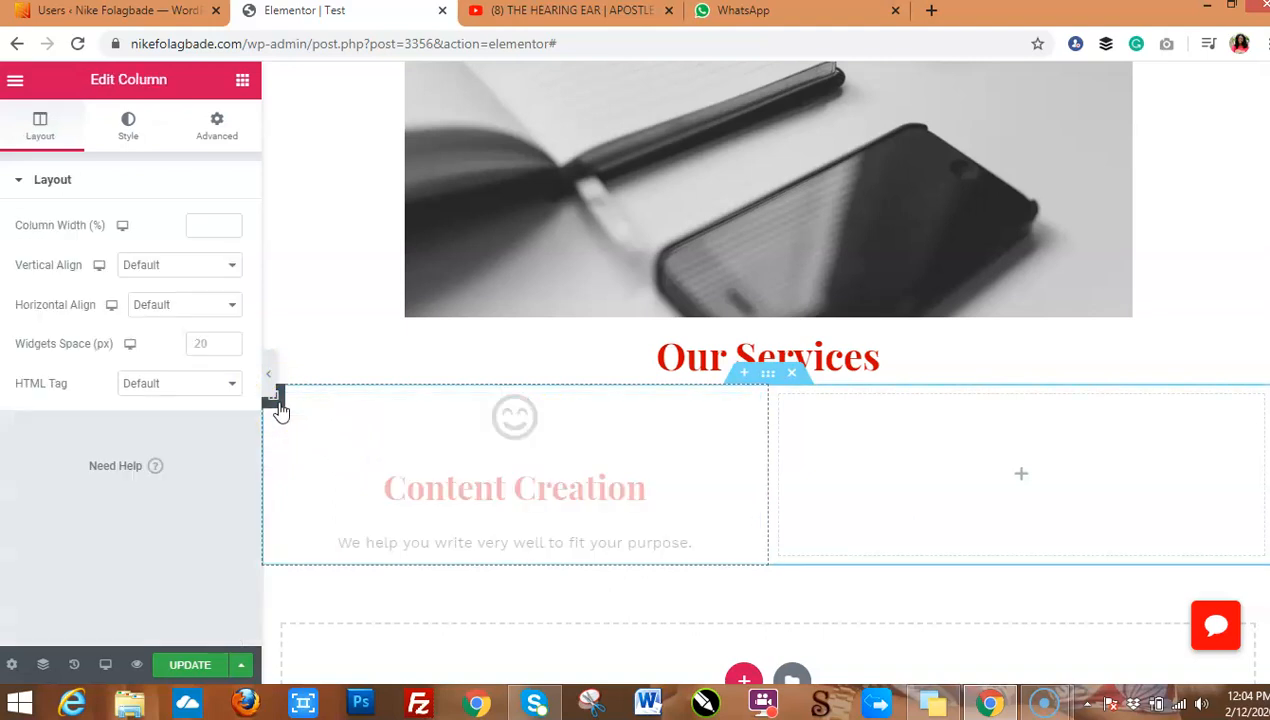
pyautogui.rightClick(279, 405)
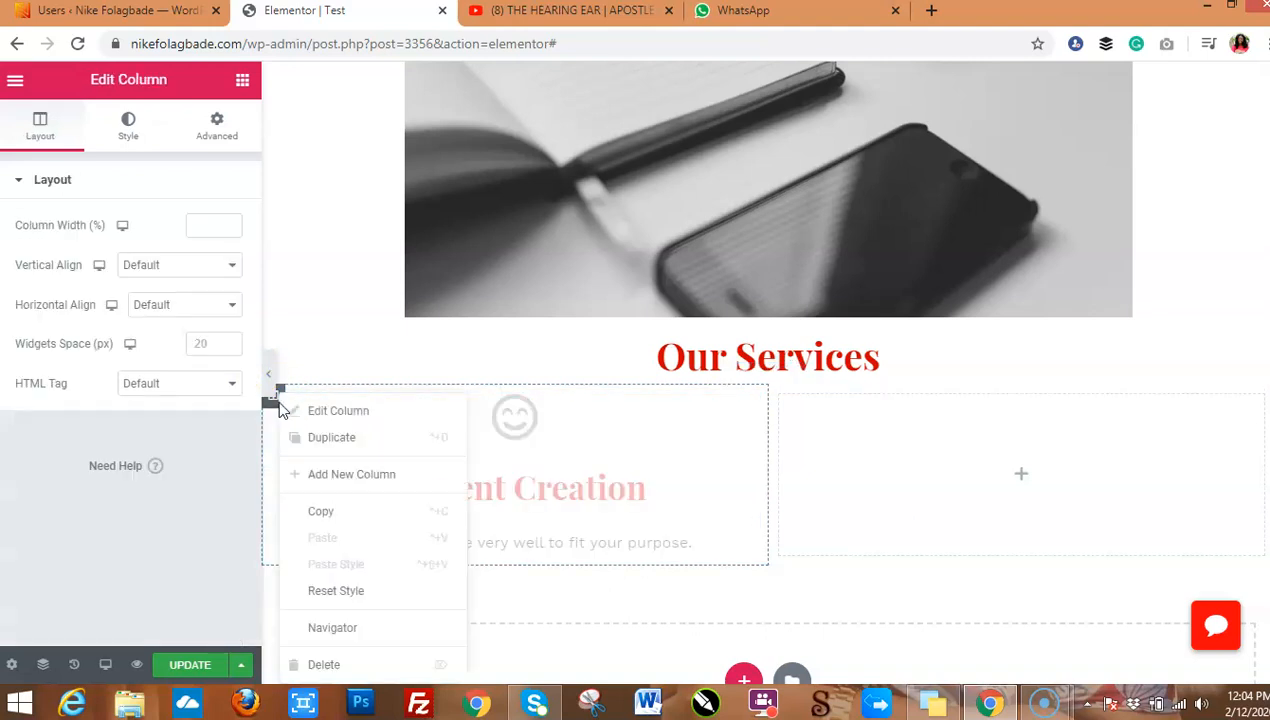
pyautogui.click(333, 439)
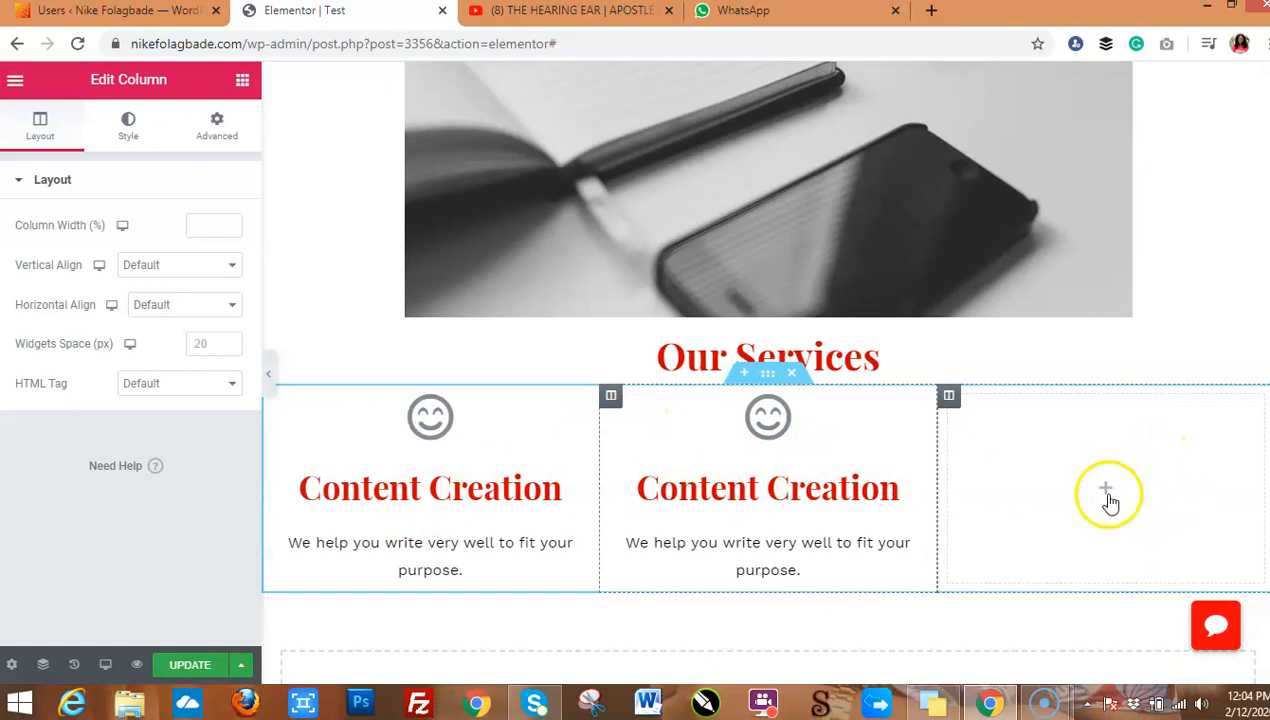
# Search the widgets for "icon" and place an Icon Box in the empty third column of the services section
pyautogui.click(243, 84)
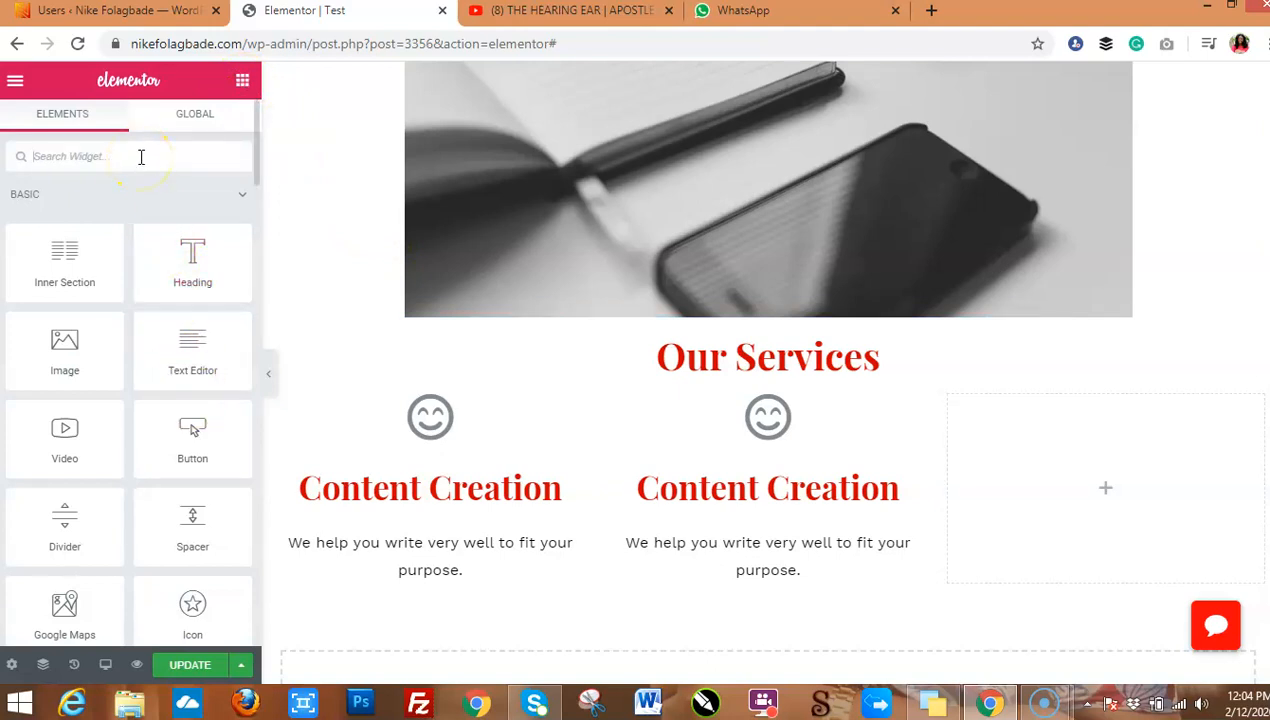
pyautogui.write('icon')
pyautogui.moveTo(184, 200); pyautogui.dragTo(1049, 466)
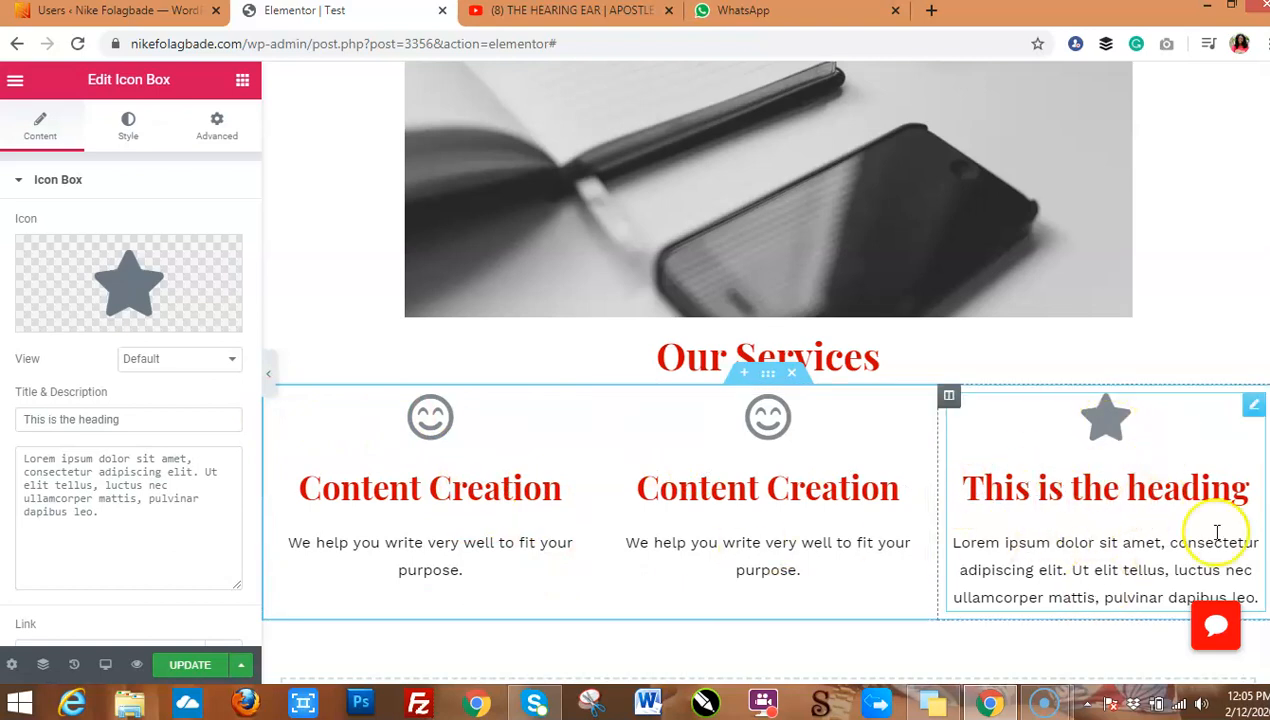
# Add a new single-column section below the row of icon boxes
pyautogui.scroll(-3, 1217, 532)
pyautogui.scroll(1, 1217, 532)
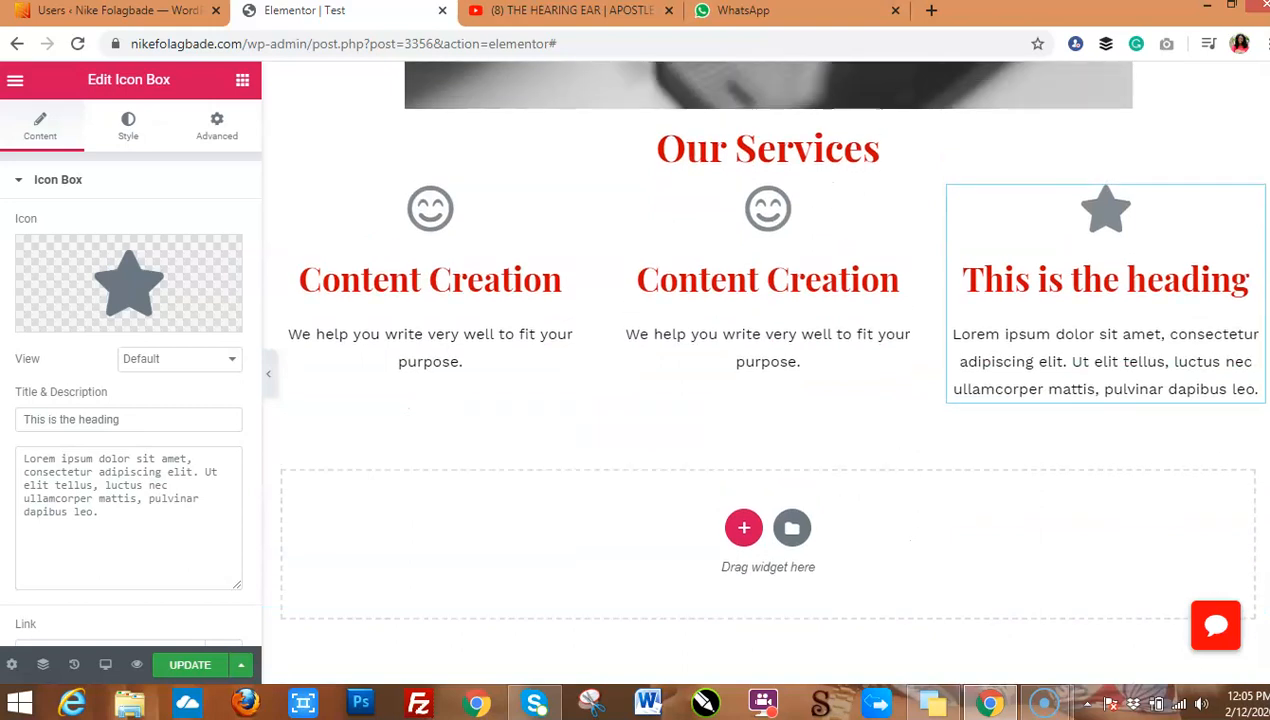
pyautogui.scroll(-1, 668, 602)
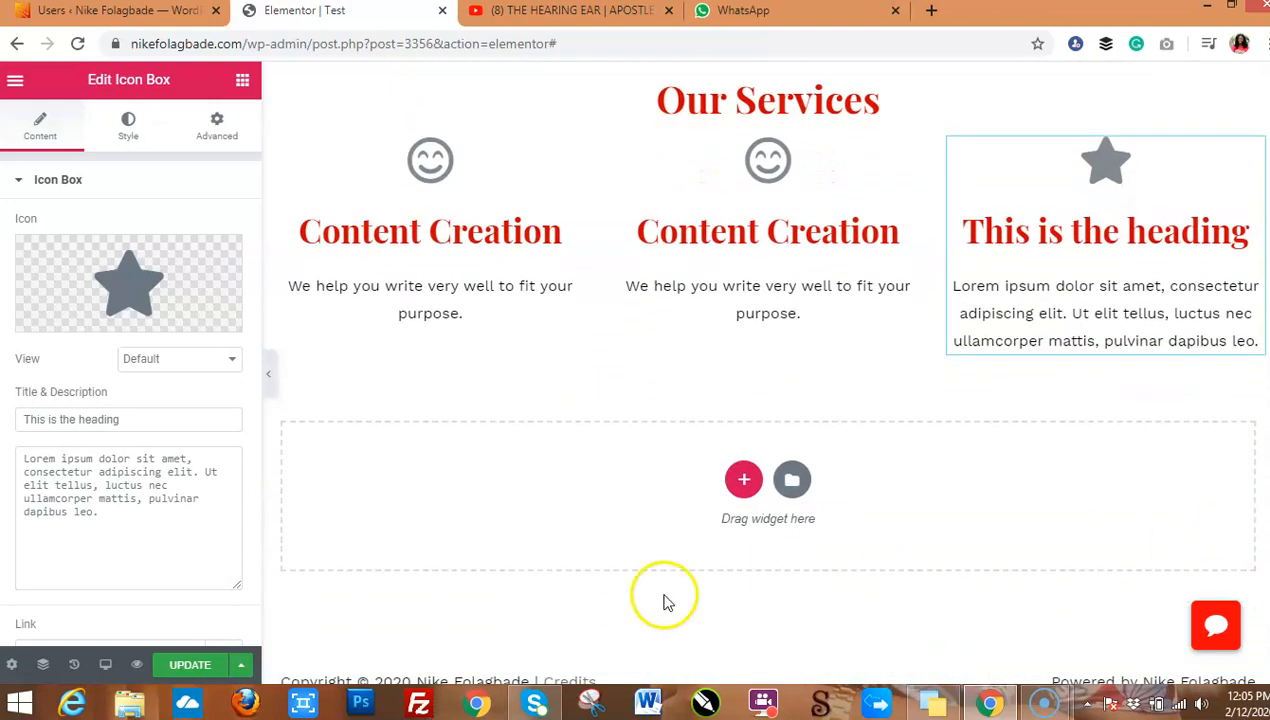
pyautogui.click(744, 484)
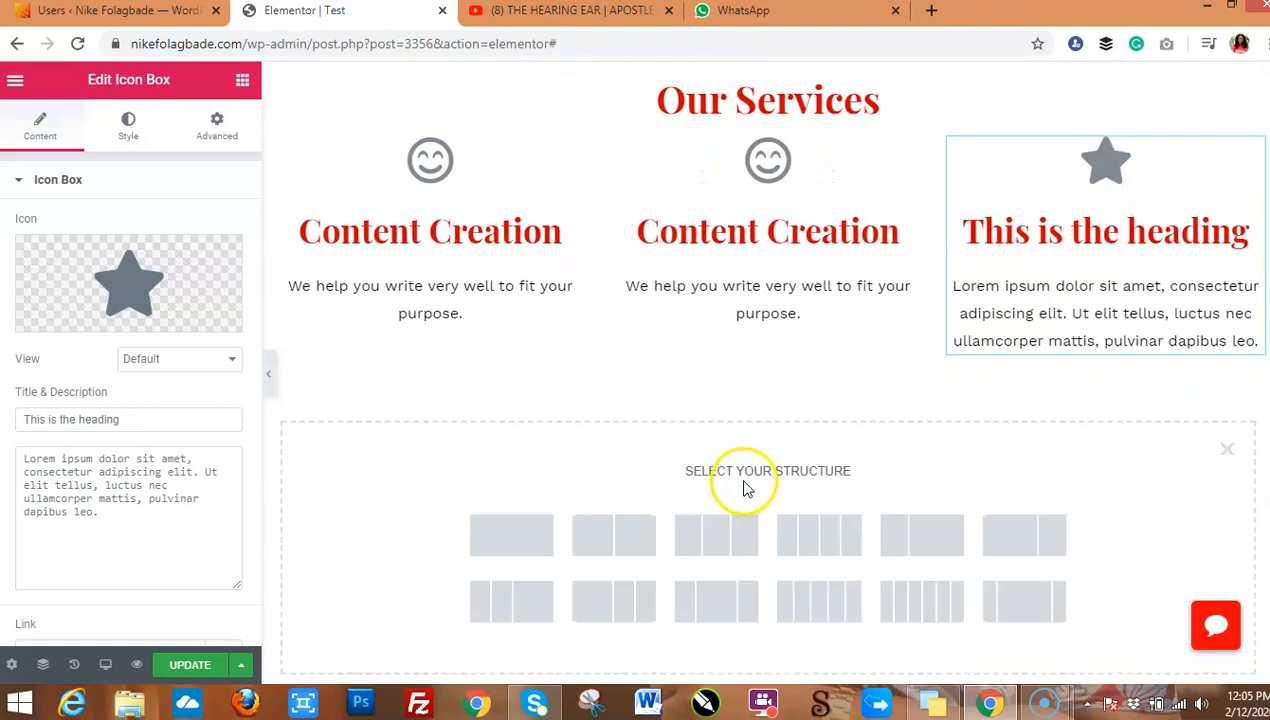
pyautogui.click(513, 538)
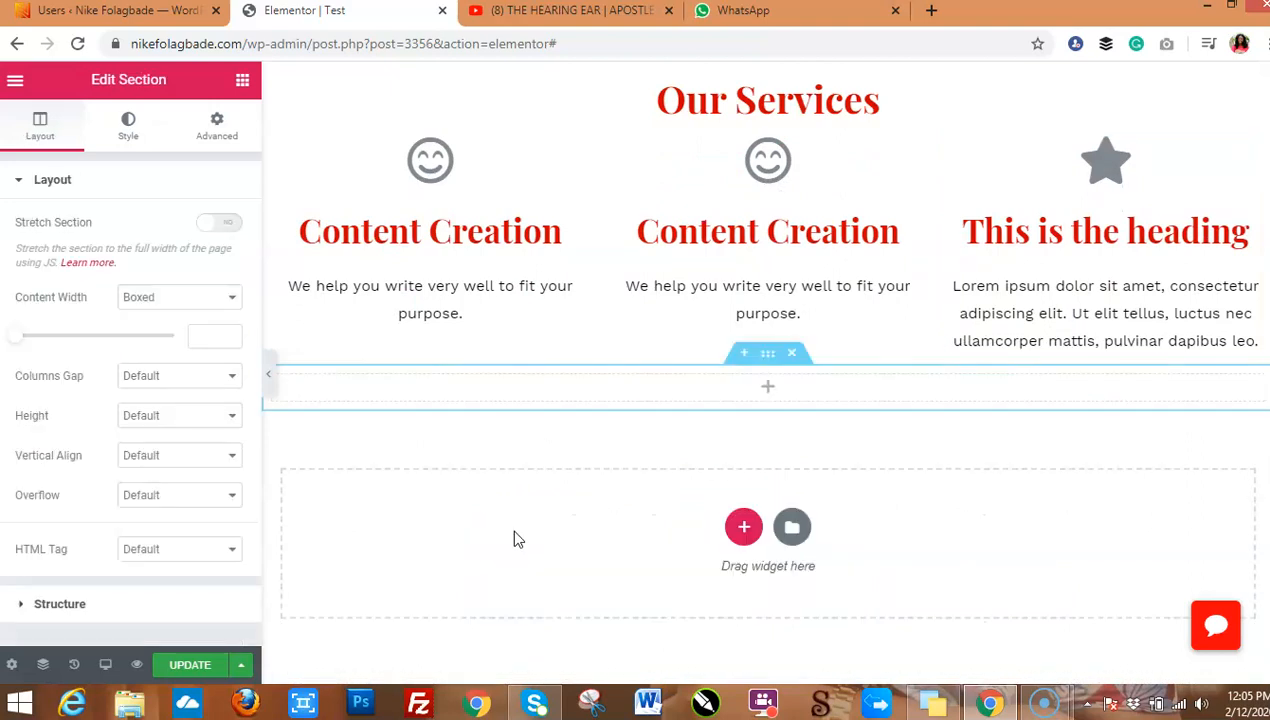
# Search the widgets for "testim" and place a Testimonial in the empty single-column section
pyautogui.click(240, 88)
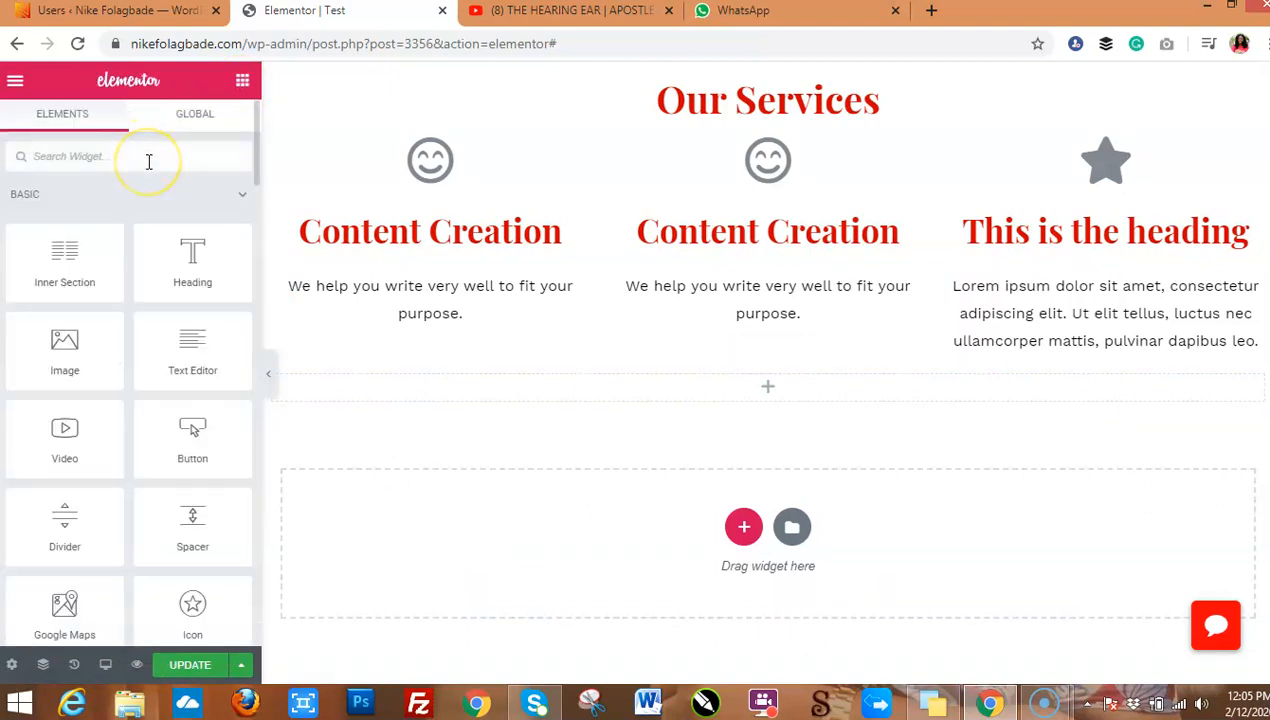
pyautogui.write('testim')
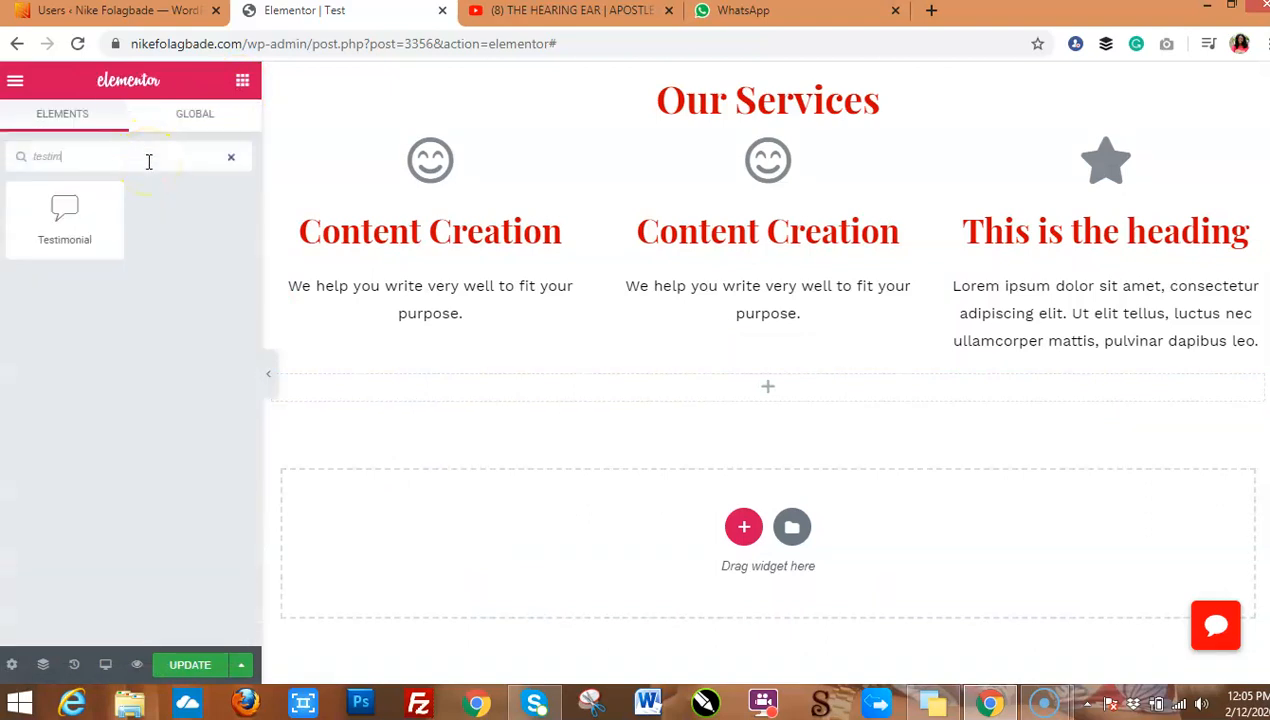
pyautogui.moveTo(64, 215); pyautogui.dragTo(765, 395)
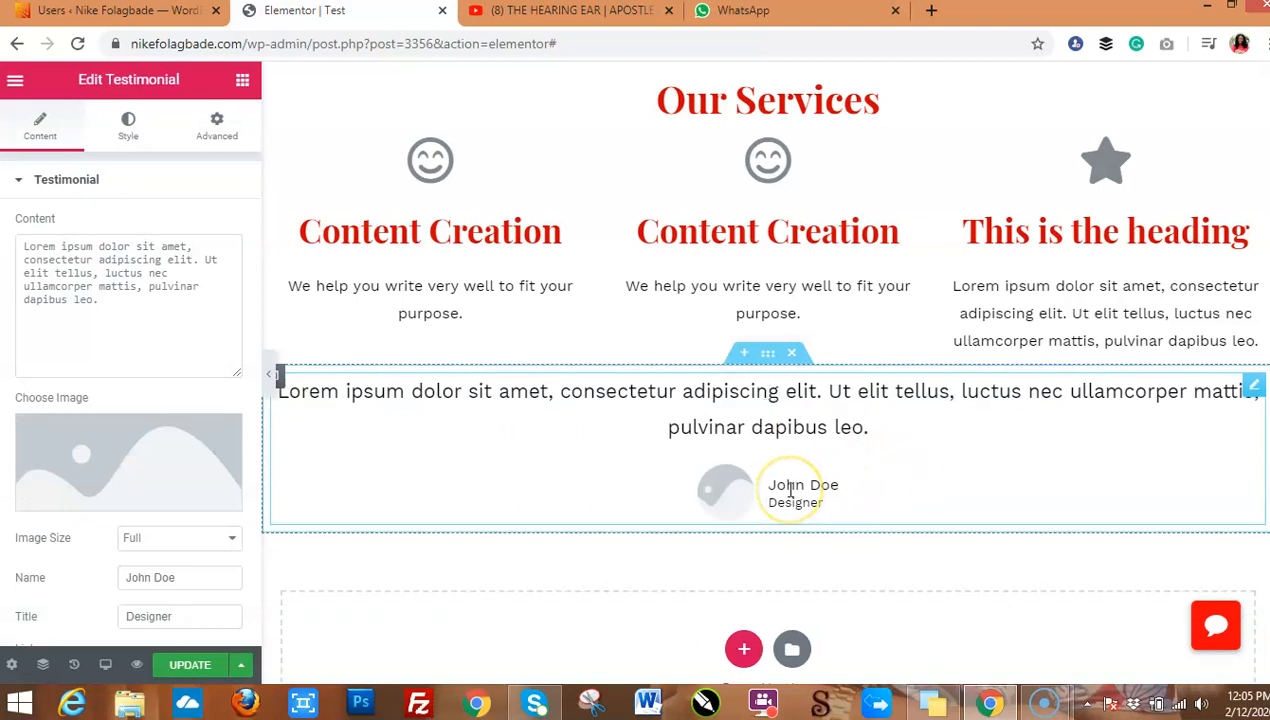
# Set the testimonial's title to "Coach"
pyautogui.click(128, 128)
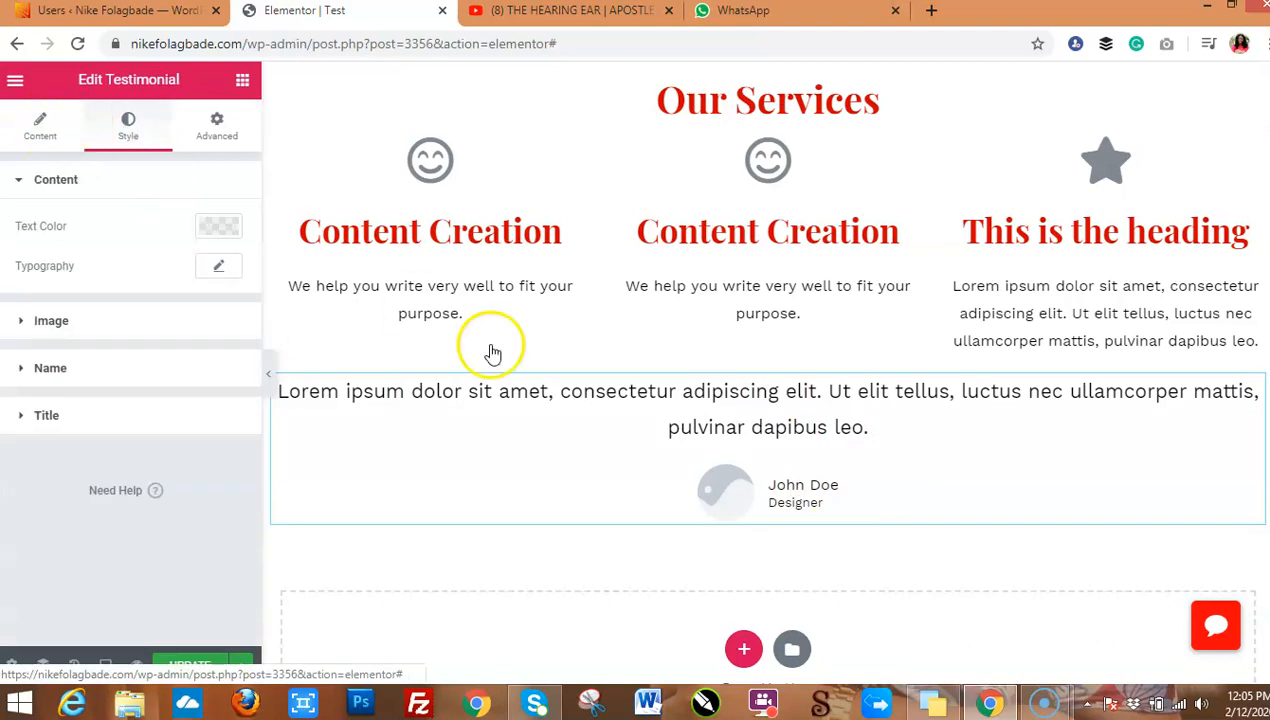
pyautogui.click(555, 395)
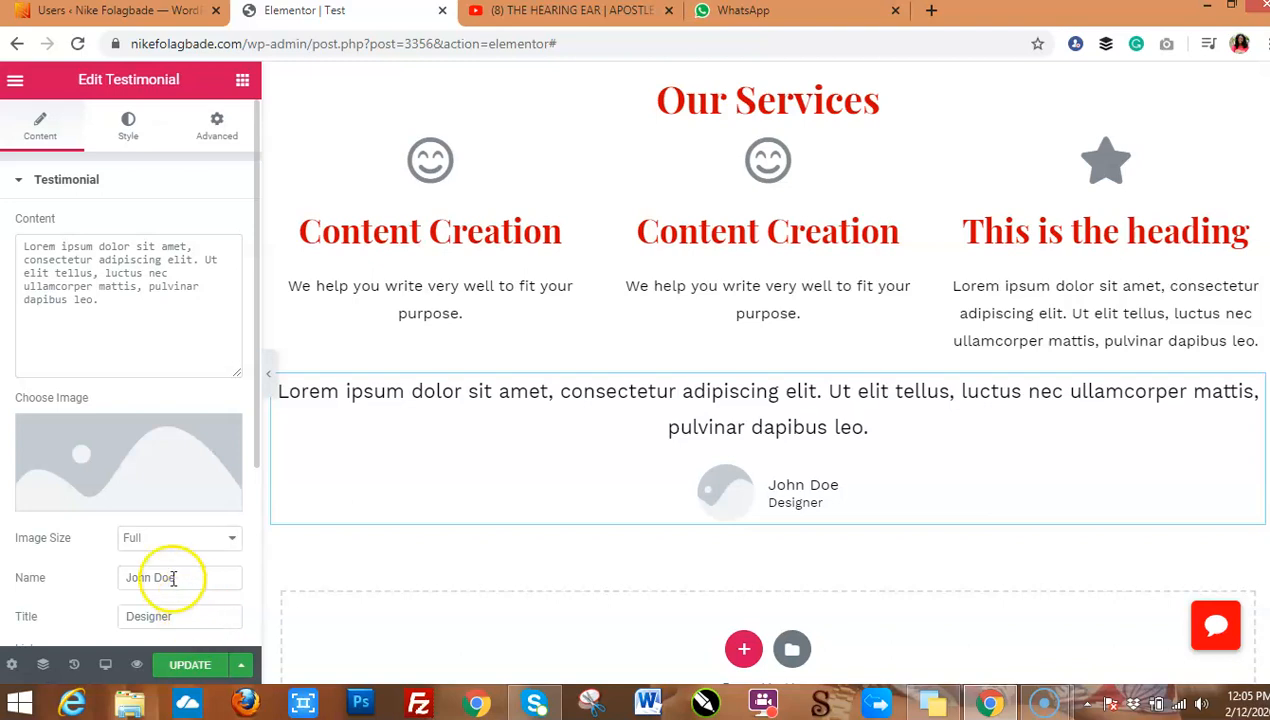
pyautogui.moveTo(183, 620); pyautogui.dragTo(118, 624)
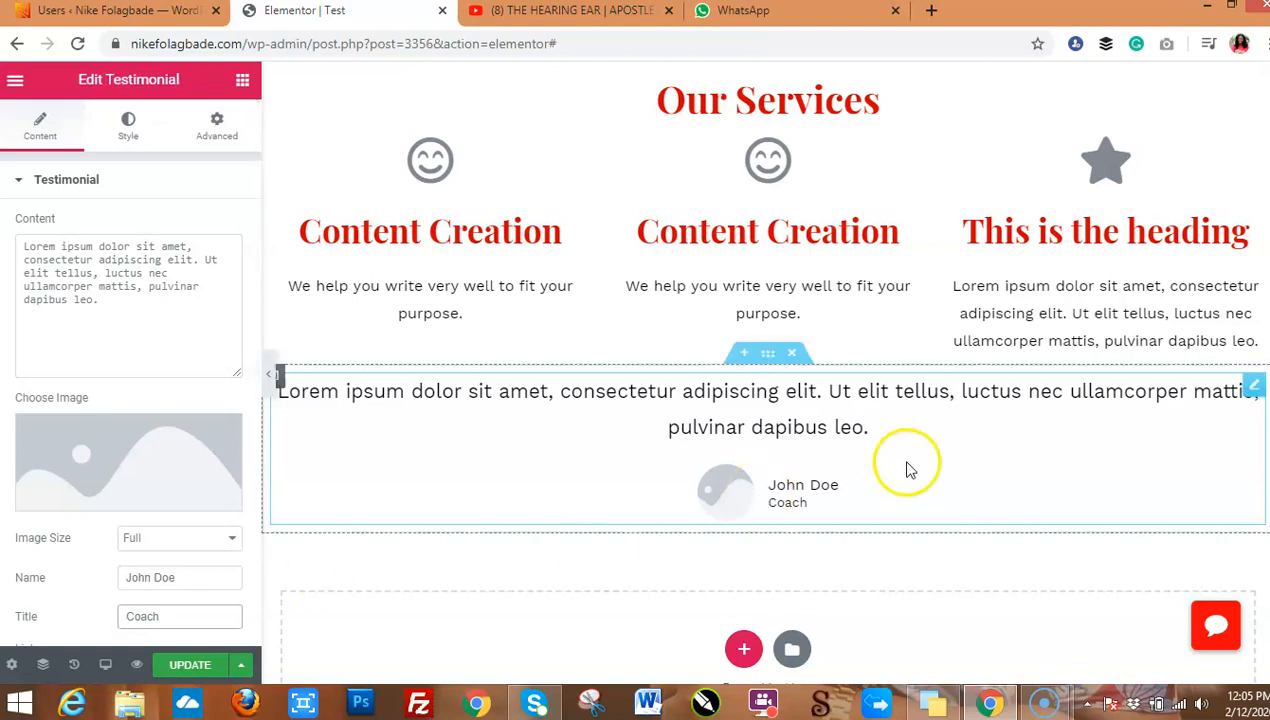
# Look over the page design and update the page to save it
pyautogui.scroll(6, 768, 400)
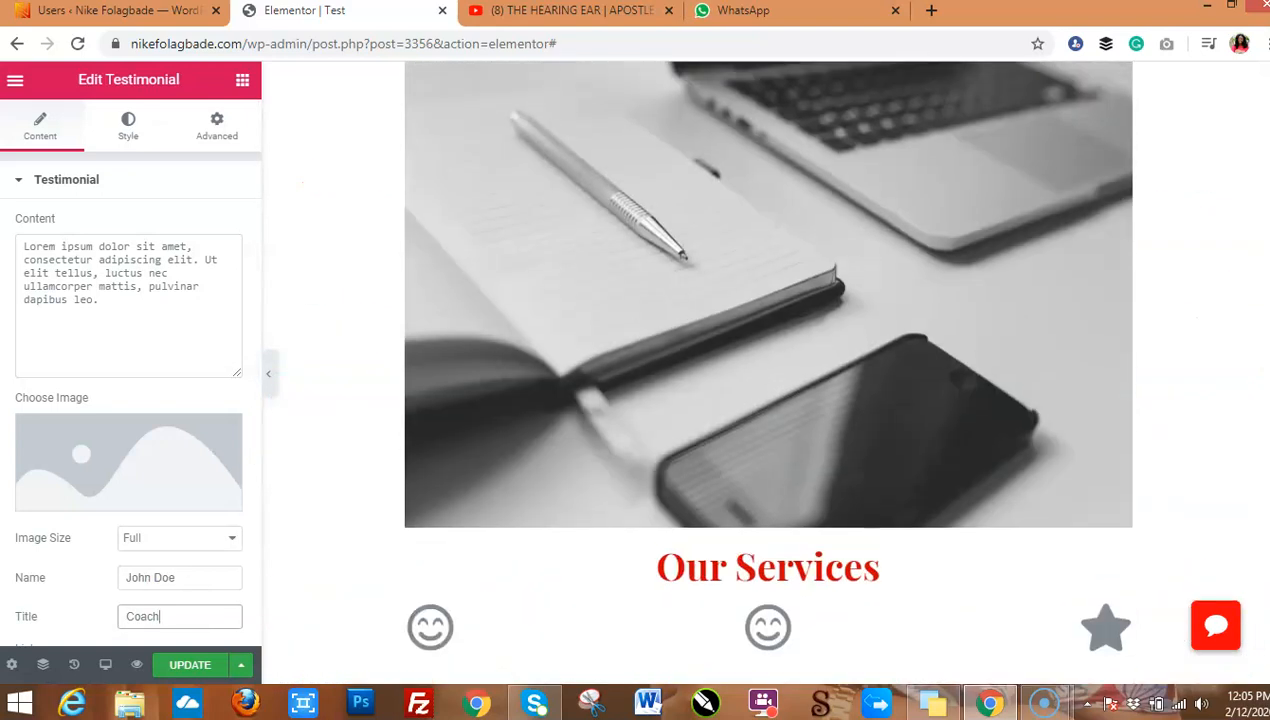
pyautogui.scroll(-5, 535, 420)
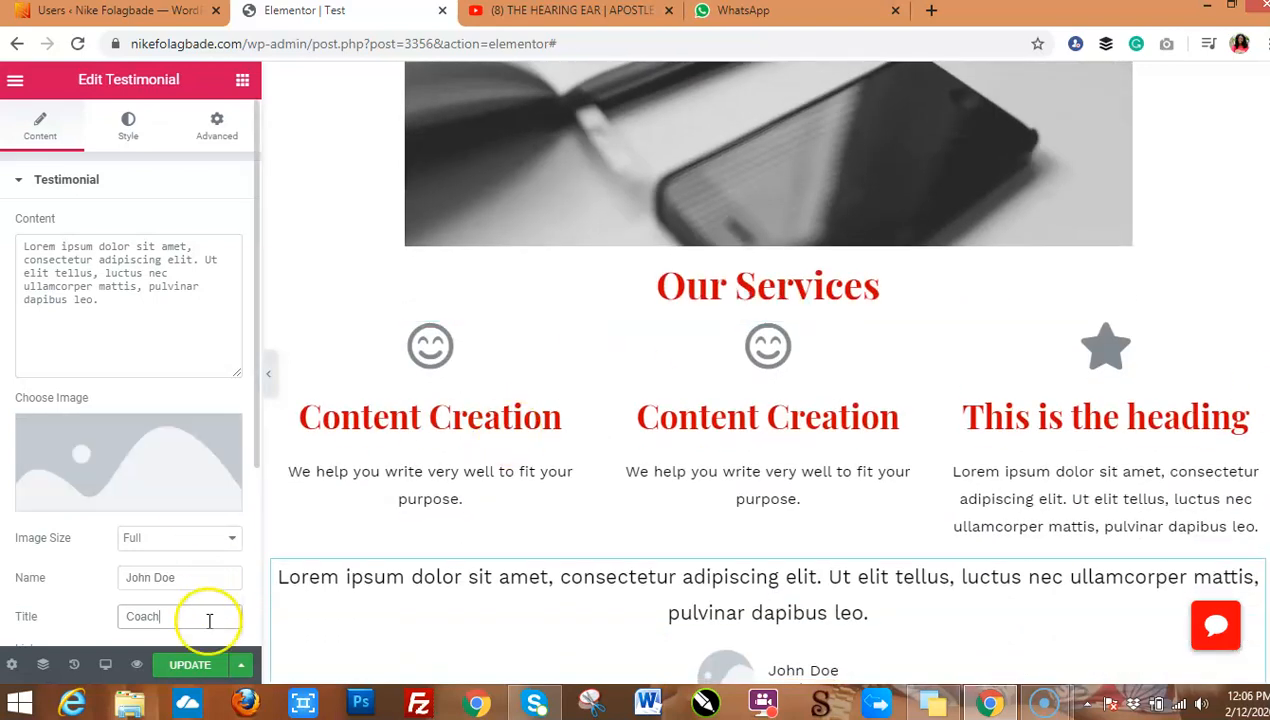
pyautogui.click(190, 665)
pyautogui.click(200, 662)
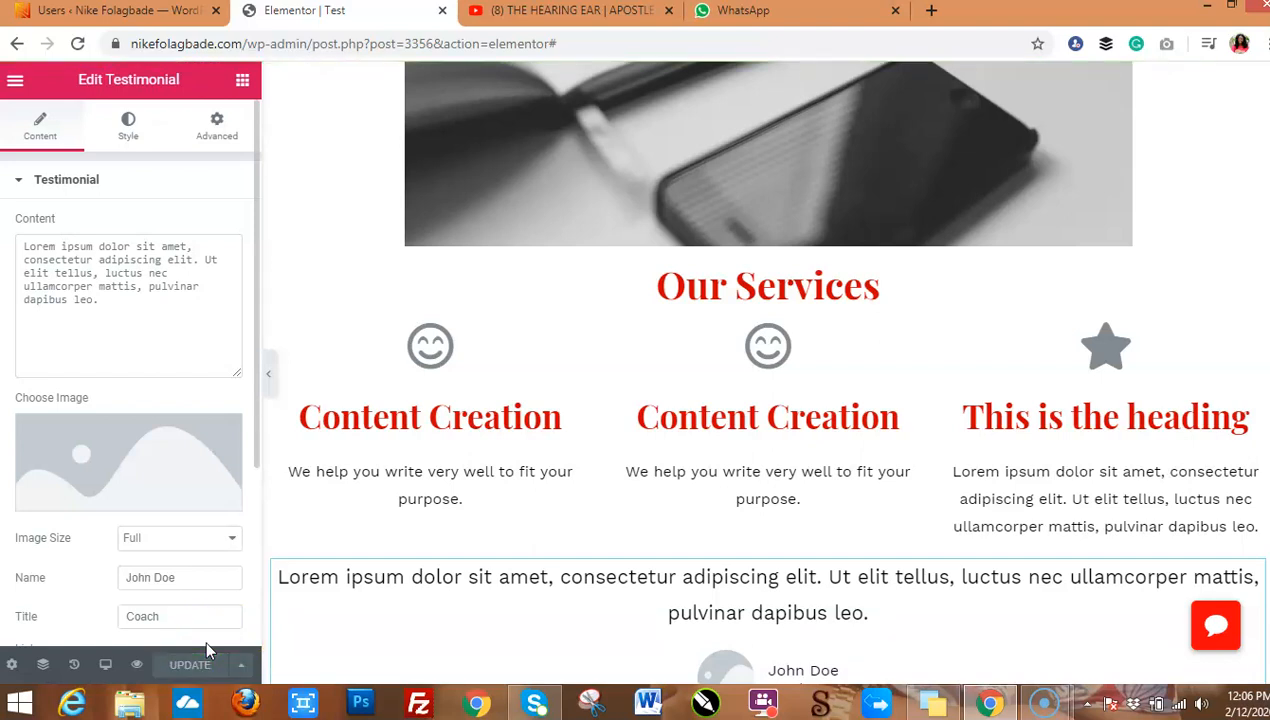
# Check the page layout in the tablet and mobile responsive previews, and return to the desktop view
pyautogui.click(106, 667)
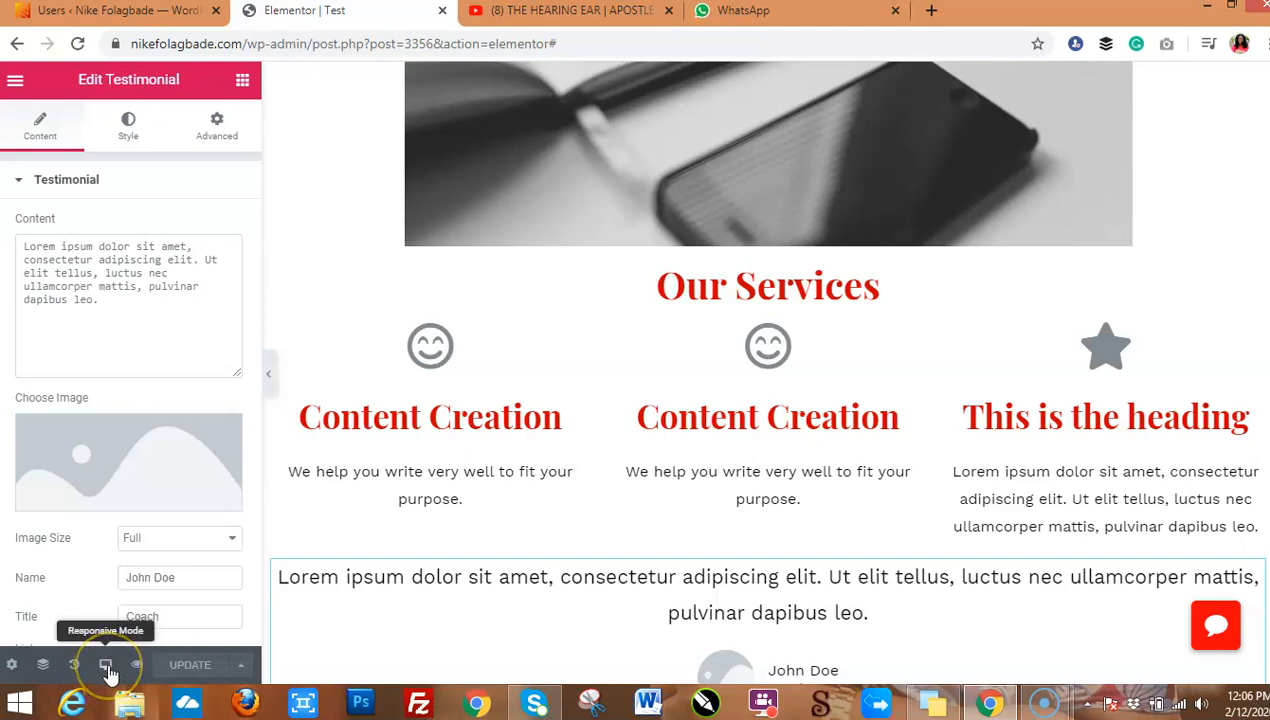
pyautogui.click(106, 667)
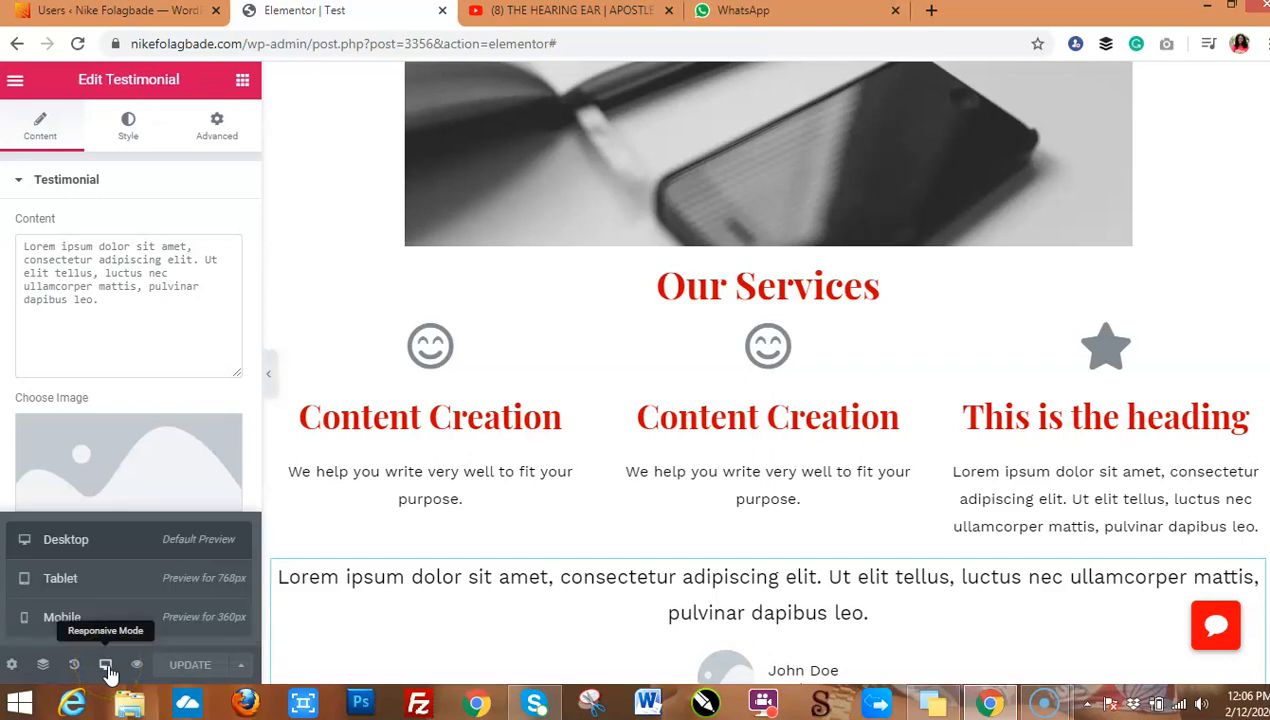
pyautogui.click(128, 588)
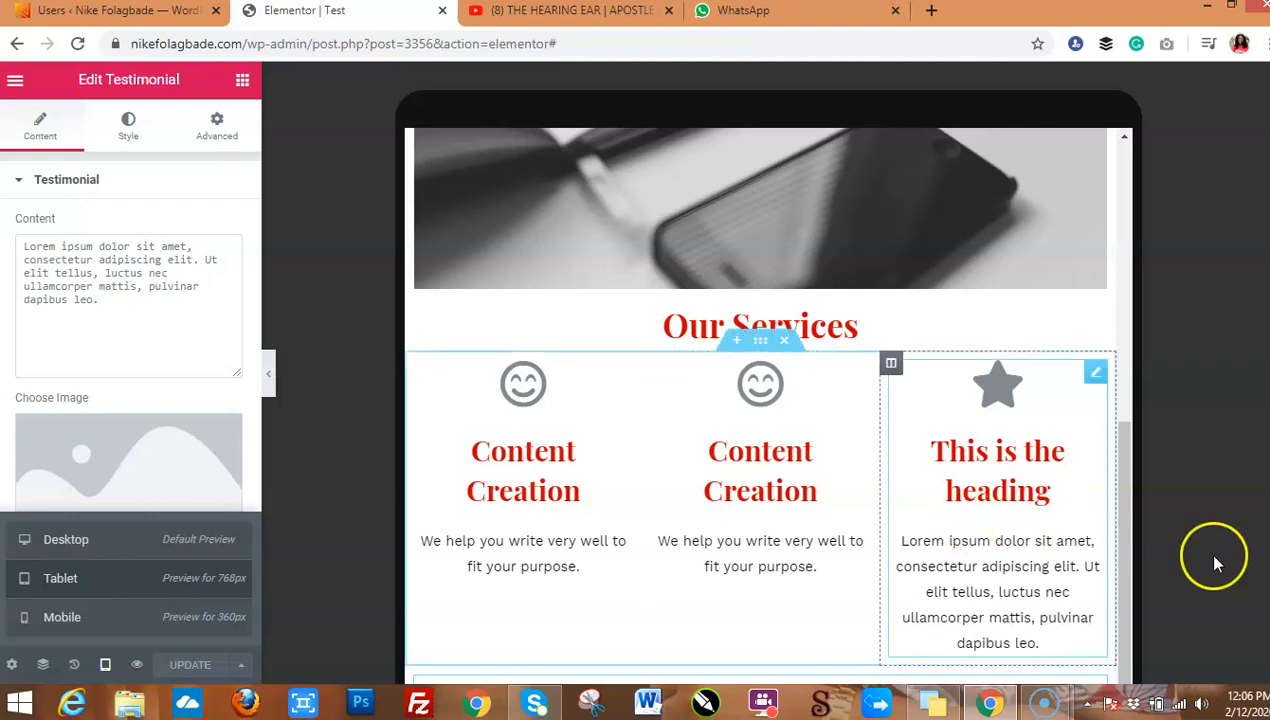
pyautogui.moveTo(1124, 522); pyautogui.dragTo(1123, 558)
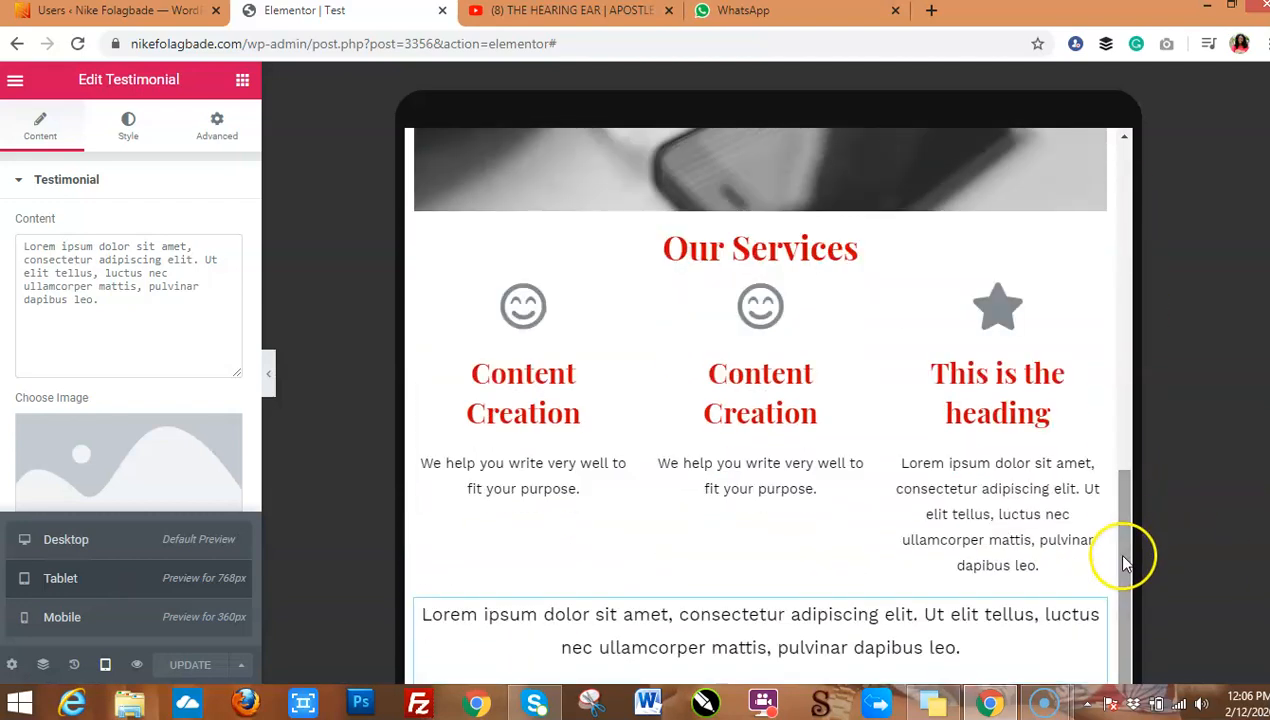
pyautogui.click(200, 620)
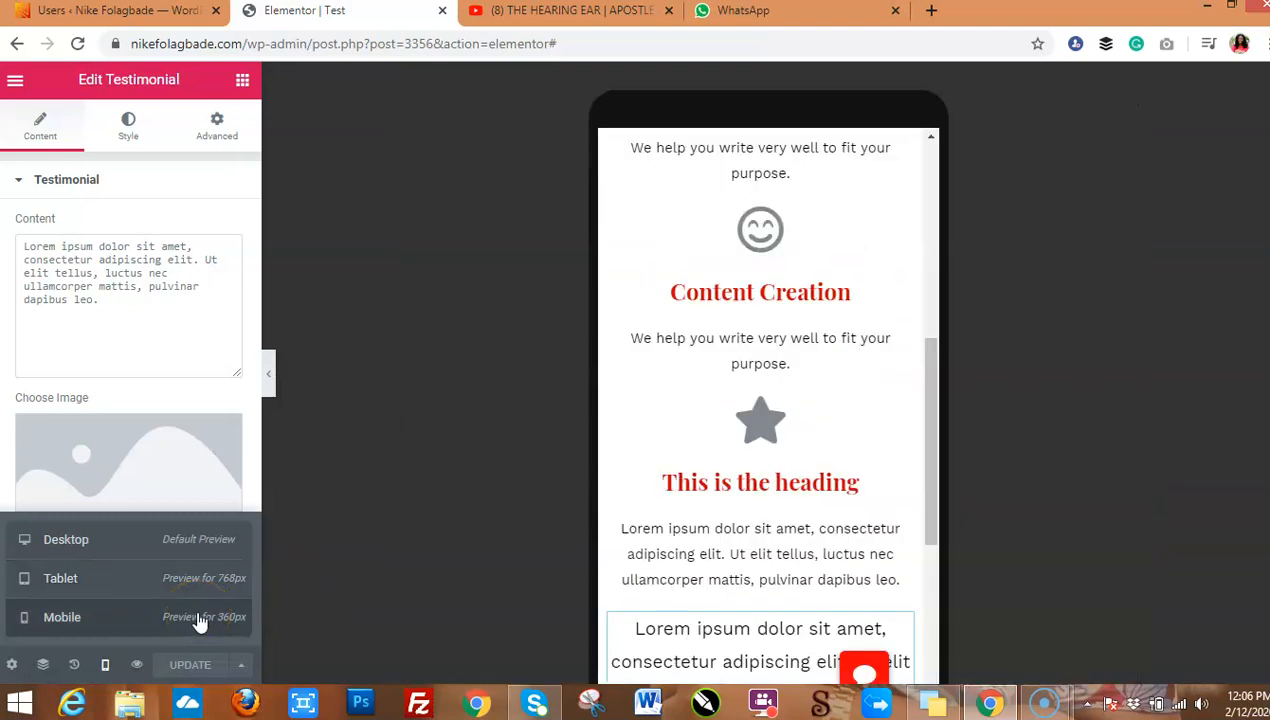
pyautogui.moveTo(935, 411); pyautogui.dragTo(927, 221)
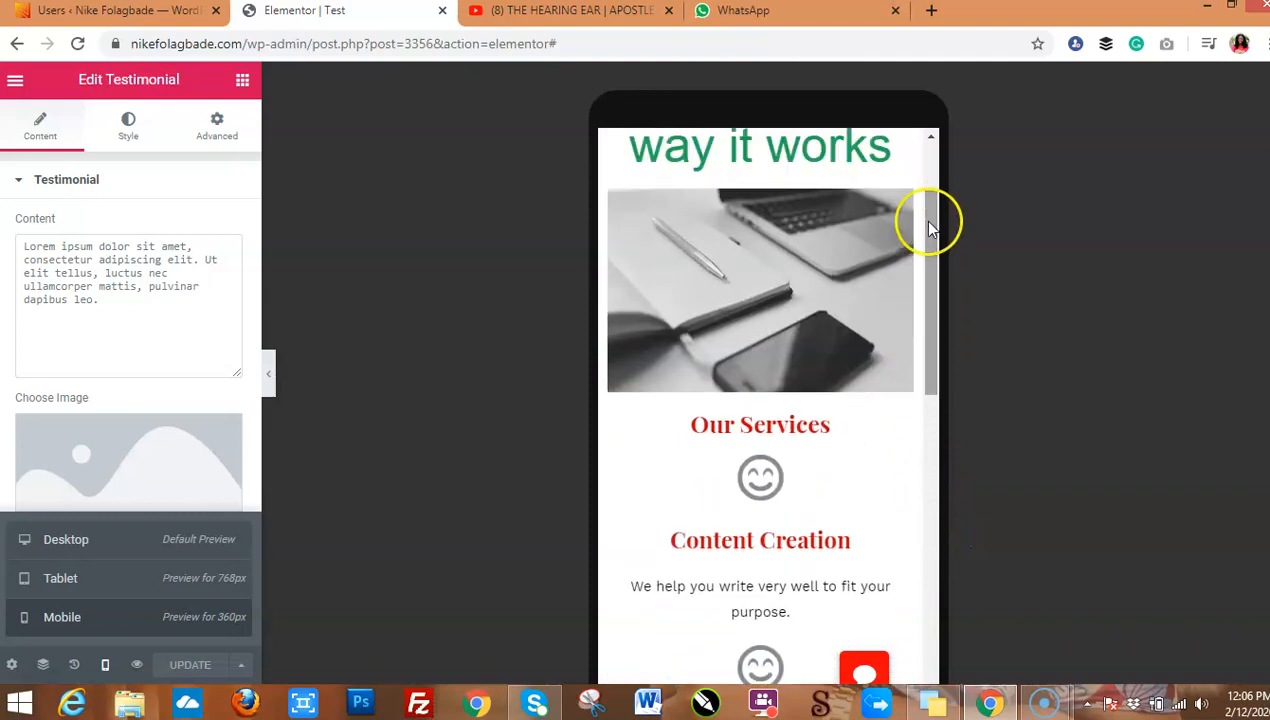
pyautogui.click(103, 545)
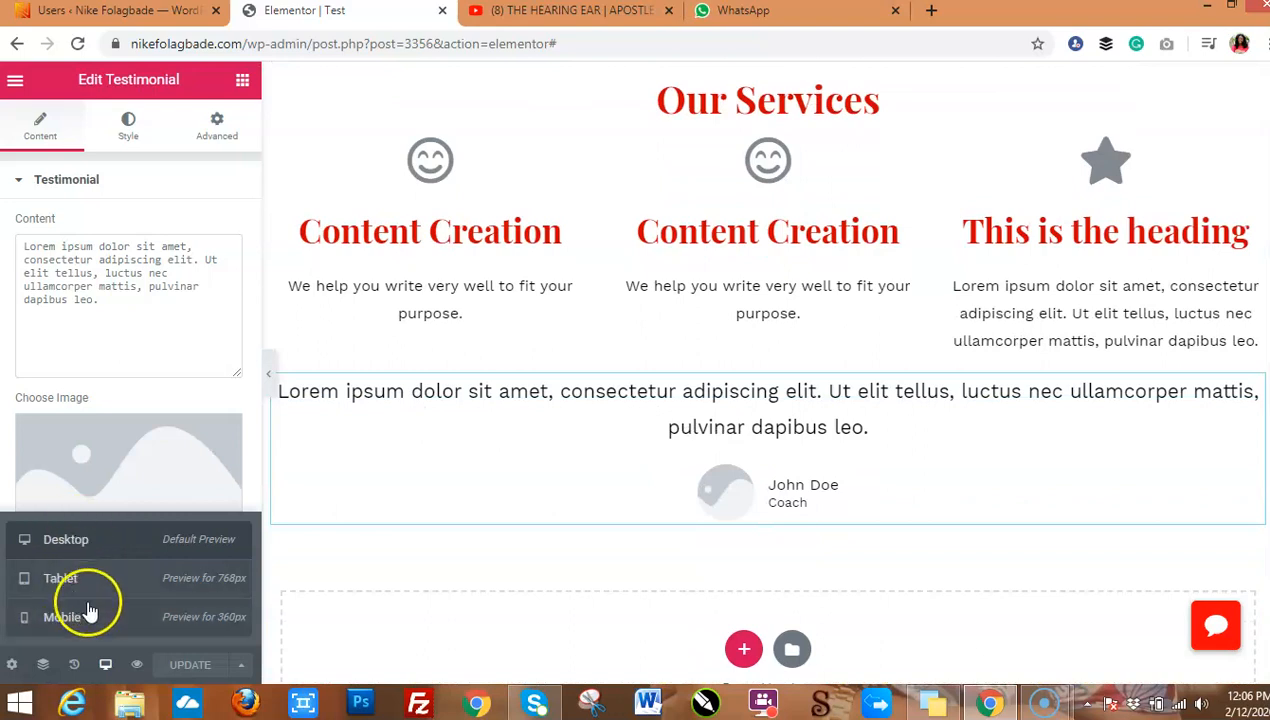
# Open the editing history, and preview the saved page in a new tab to review it from header to footer
pyautogui.click(74, 665)
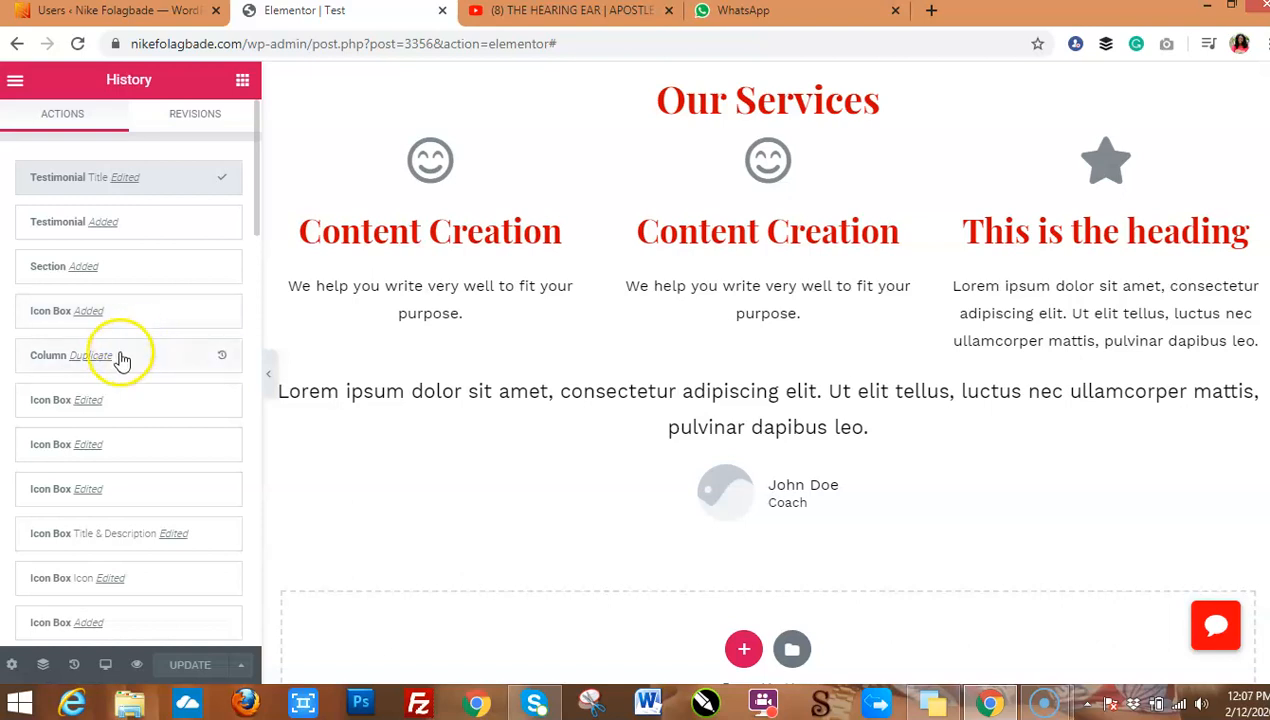
pyautogui.click(137, 665)
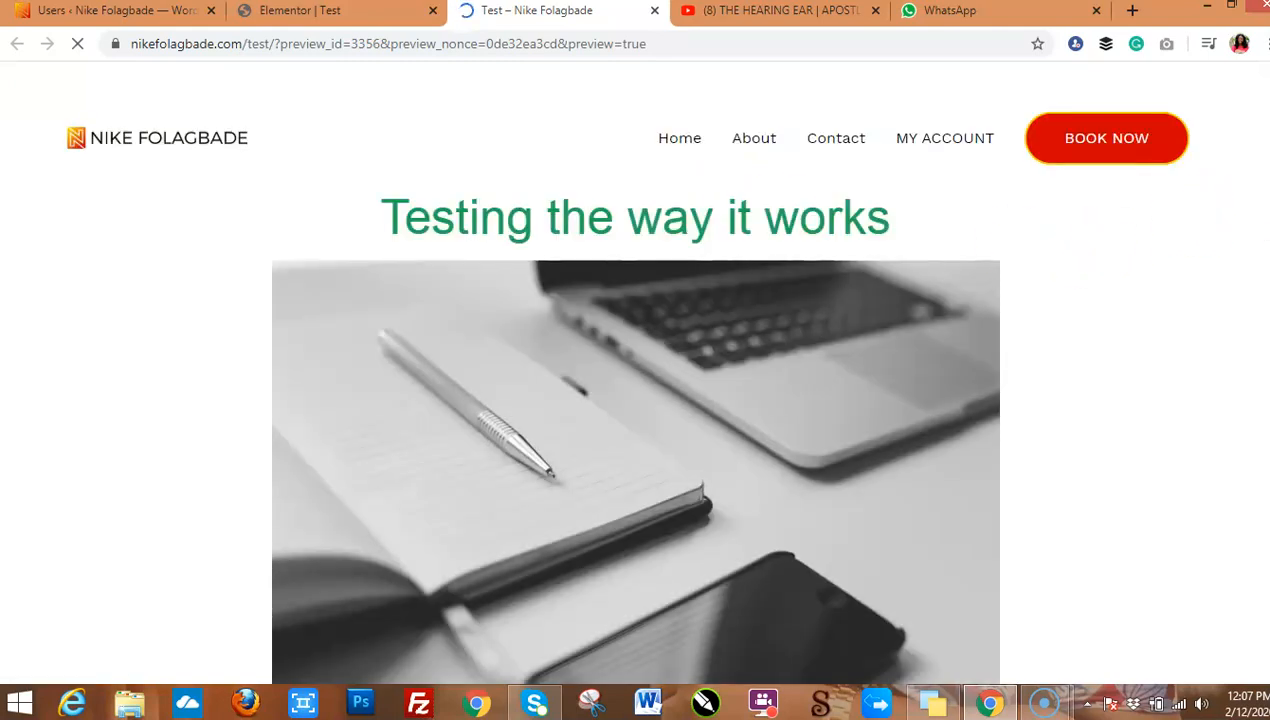
pyautogui.scroll(-3, 635, 370)
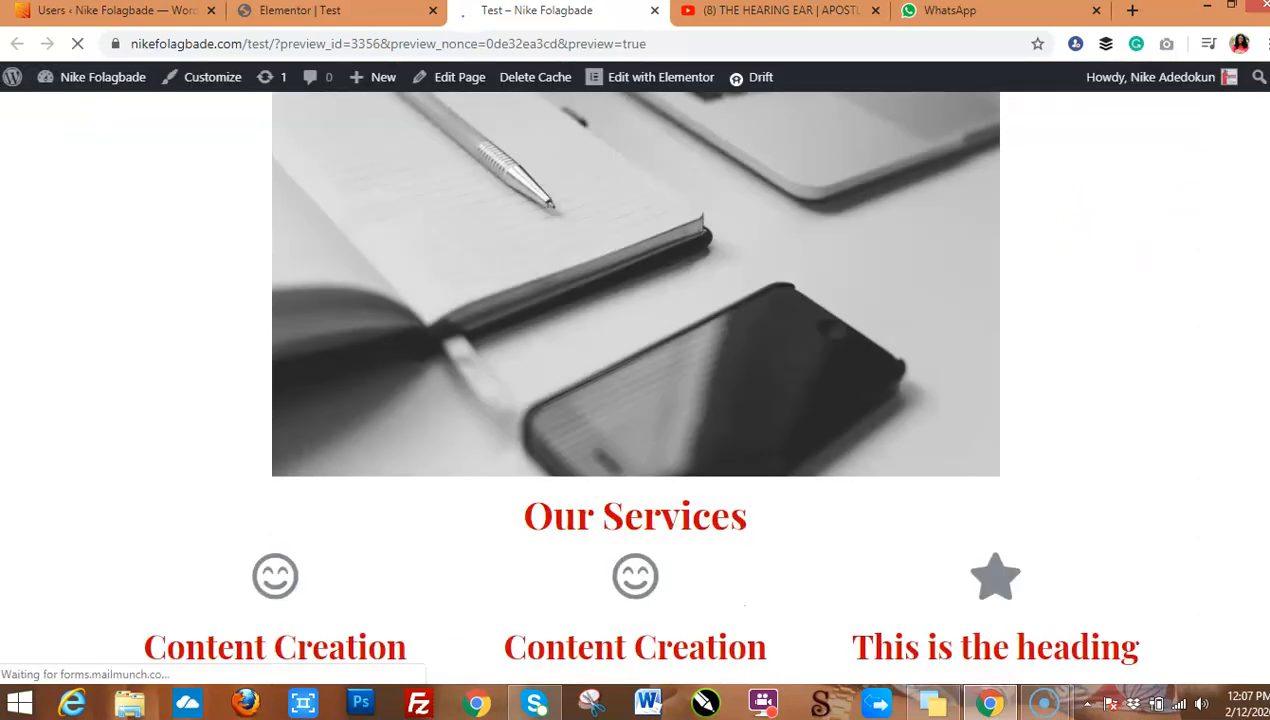
pyautogui.scroll(-4, 635, 380)
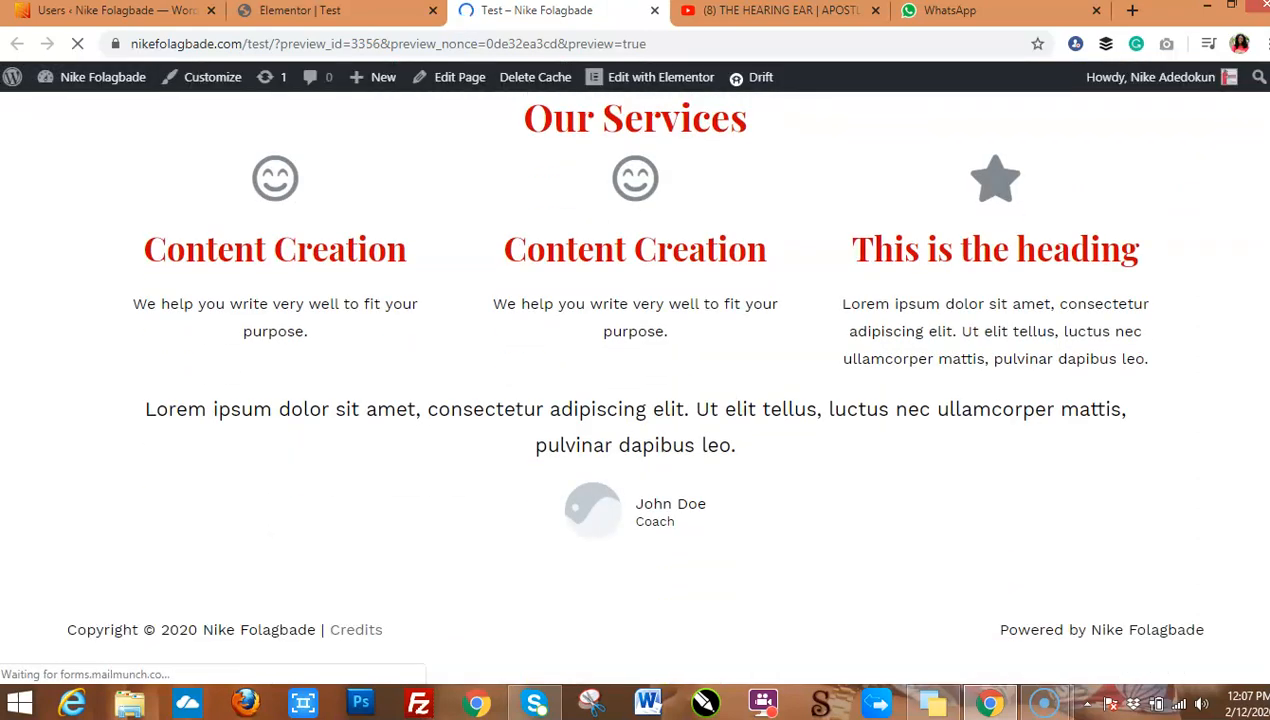
pyautogui.scroll(7, 635, 380)
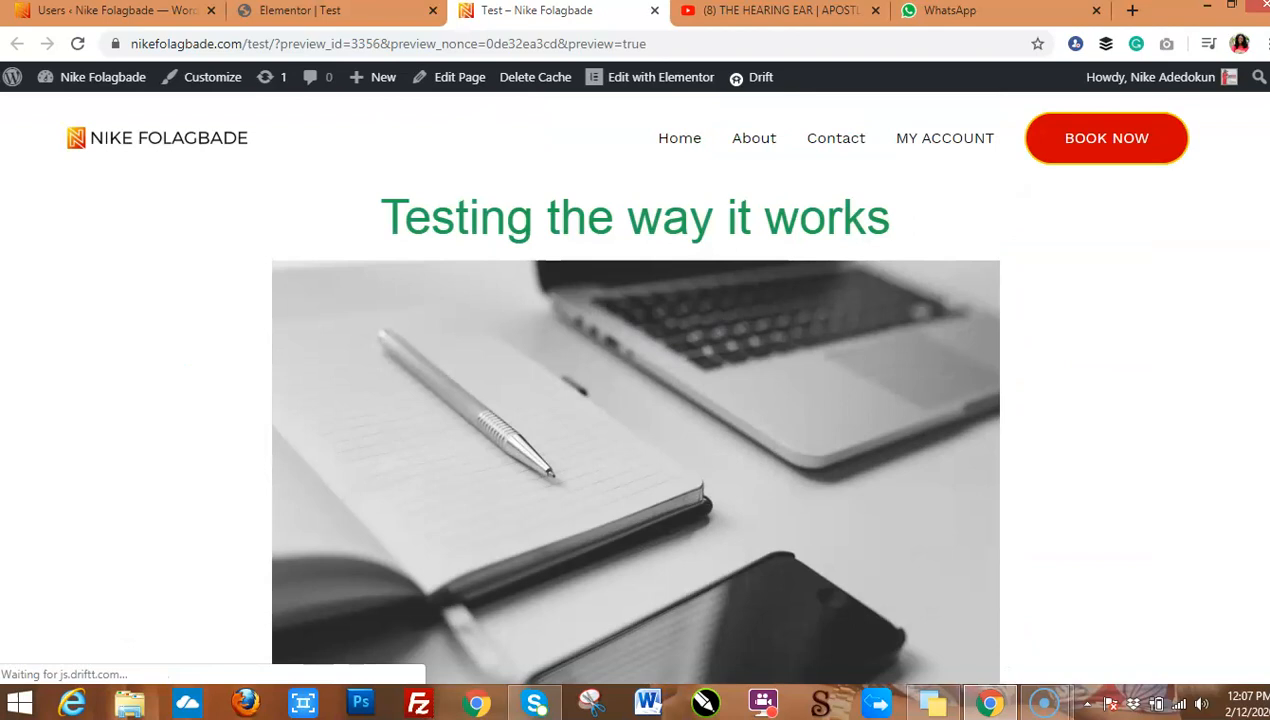
# Return to the Elementor editor and set the boxed content width of the three-column icon box section to 978
pyautogui.click(350, 10)
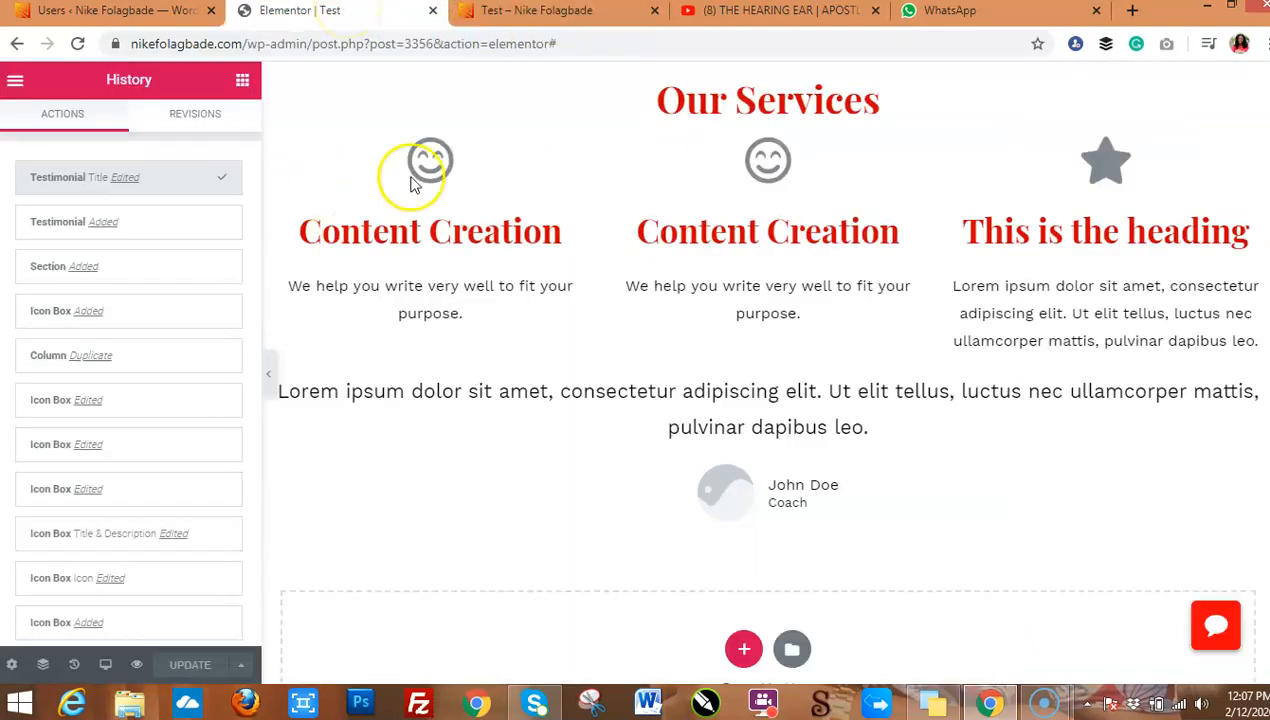
pyautogui.scroll(2, 765, 300)
pyautogui.scroll(1, 765, 360)
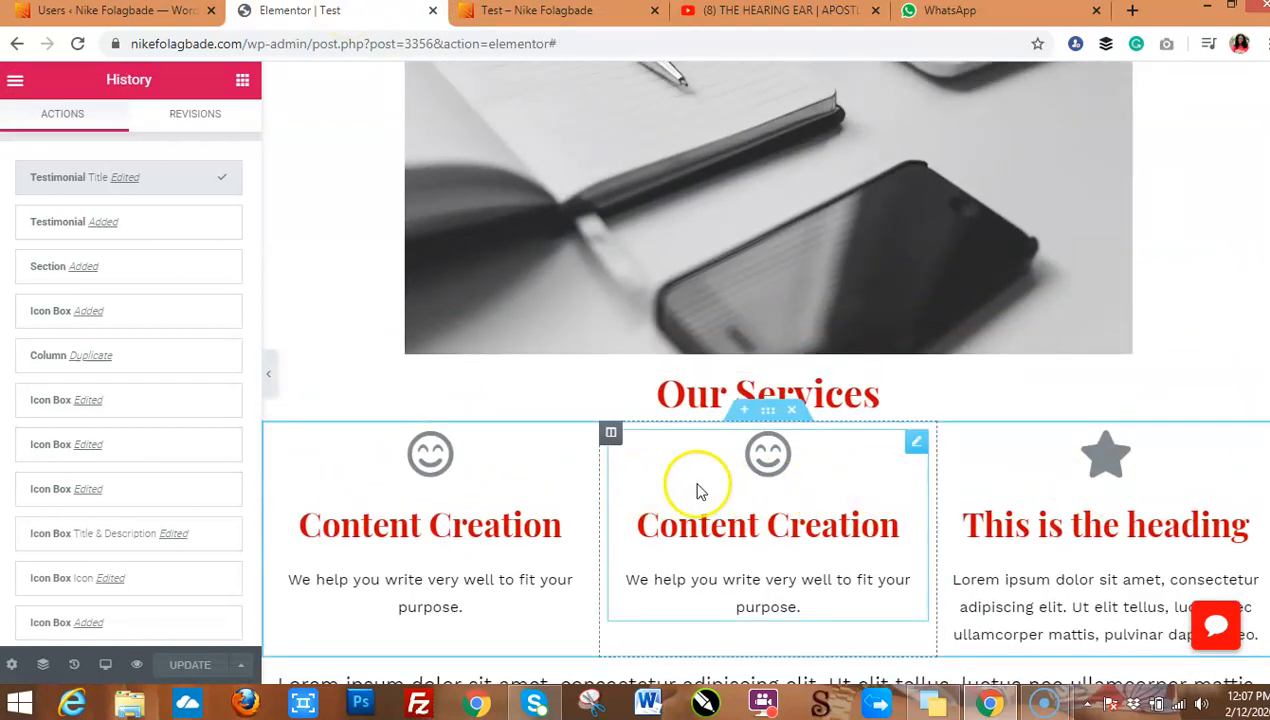
pyautogui.click(769, 413)
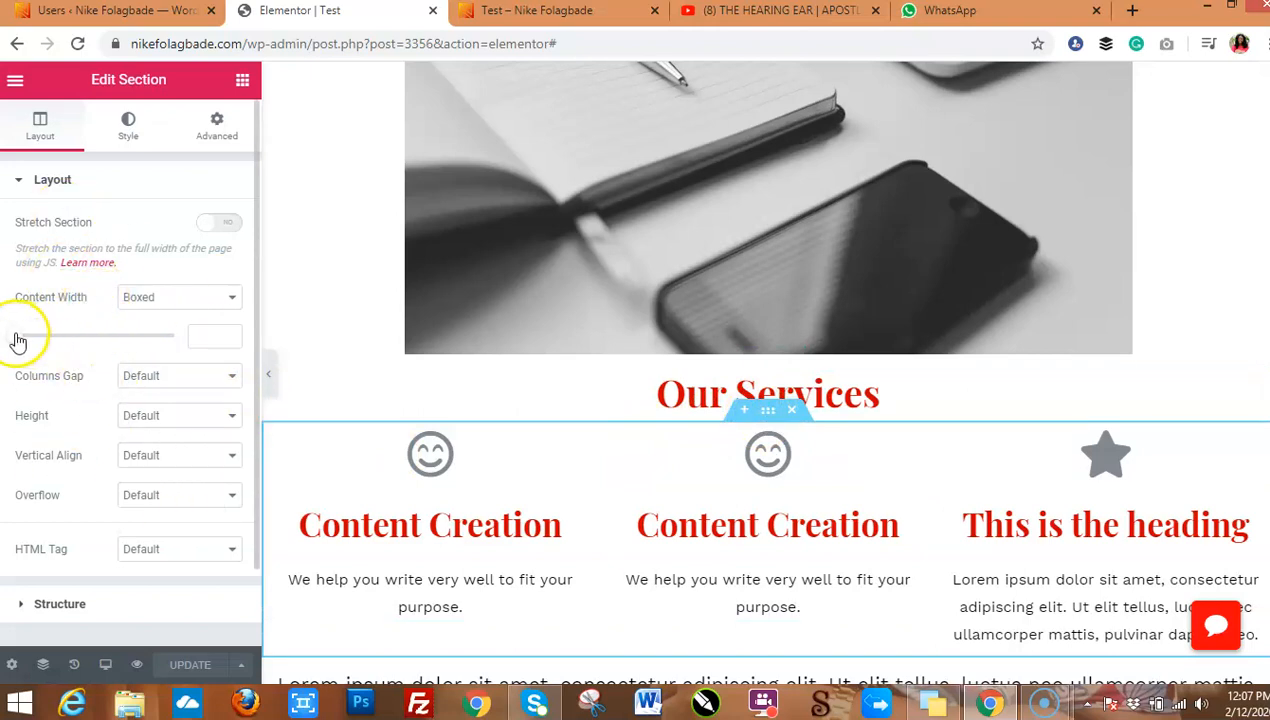
pyautogui.moveTo(36, 342); pyautogui.dragTo(86, 343)
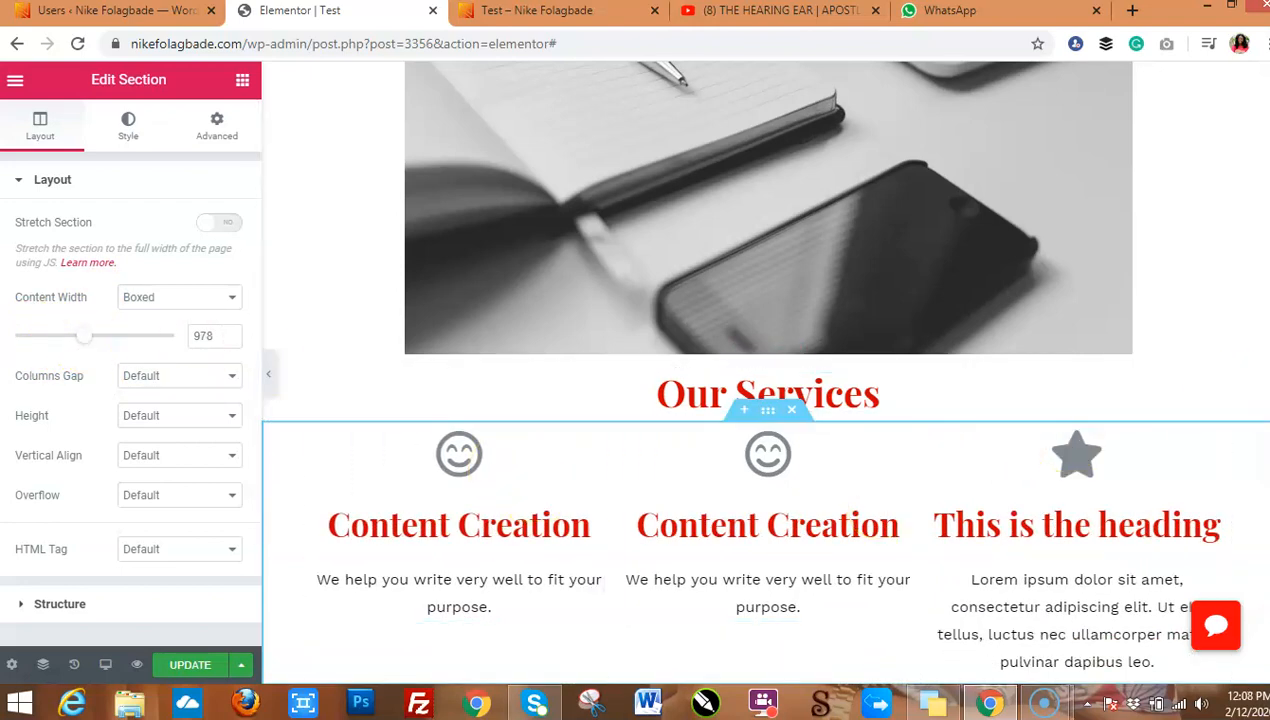
pyautogui.scroll(-1, 766, 380)
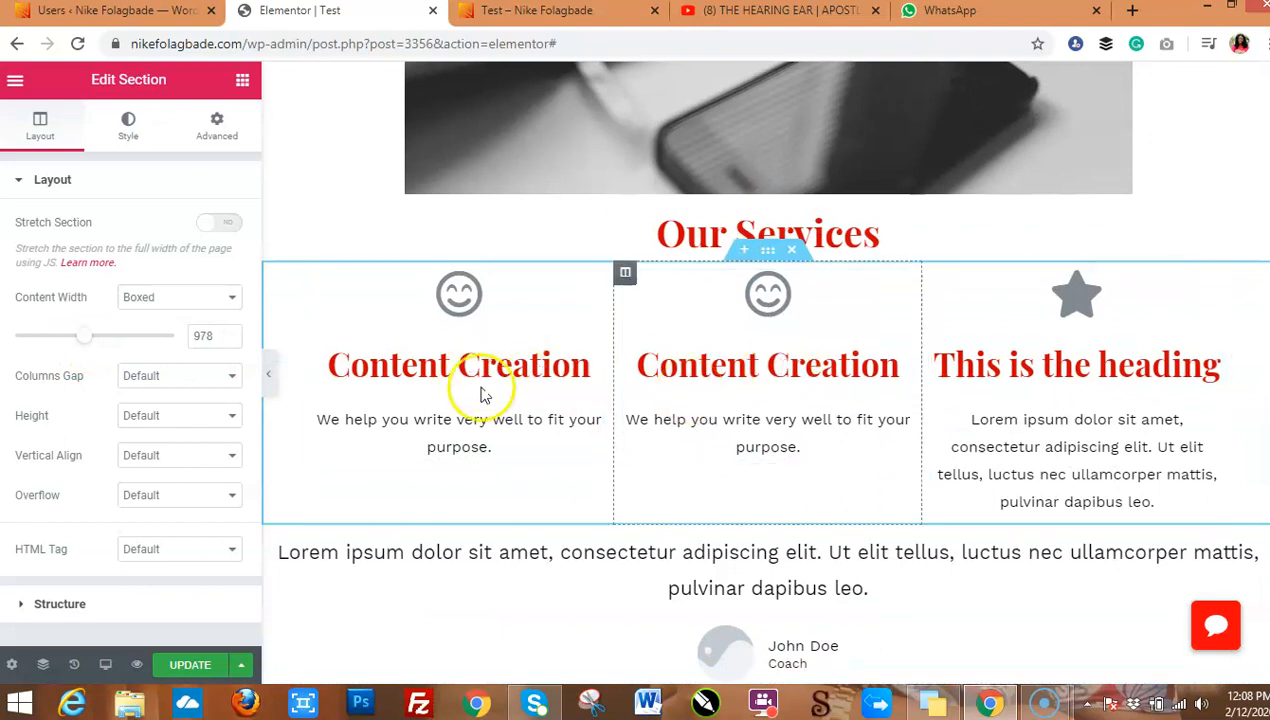
# Give the three-column icon box section a classic background overlay in the saved yellow, #F6CF00
pyautogui.click(128, 128)
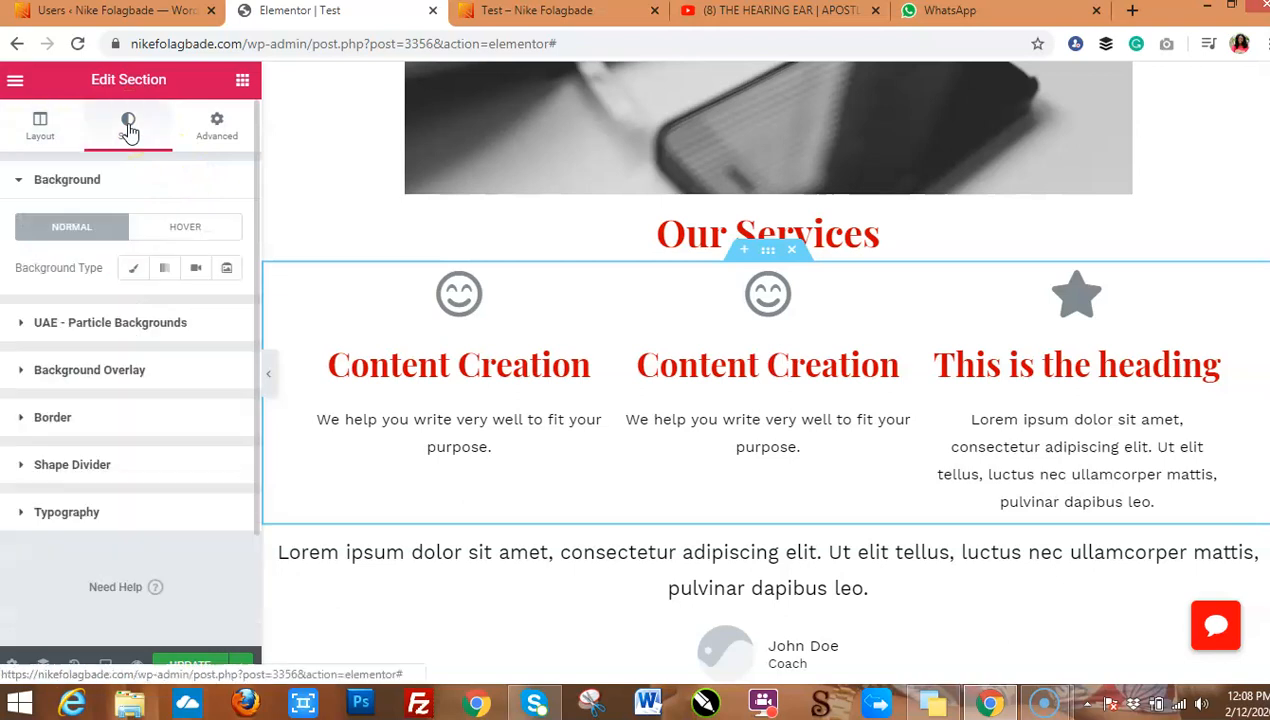
pyautogui.click(99, 371)
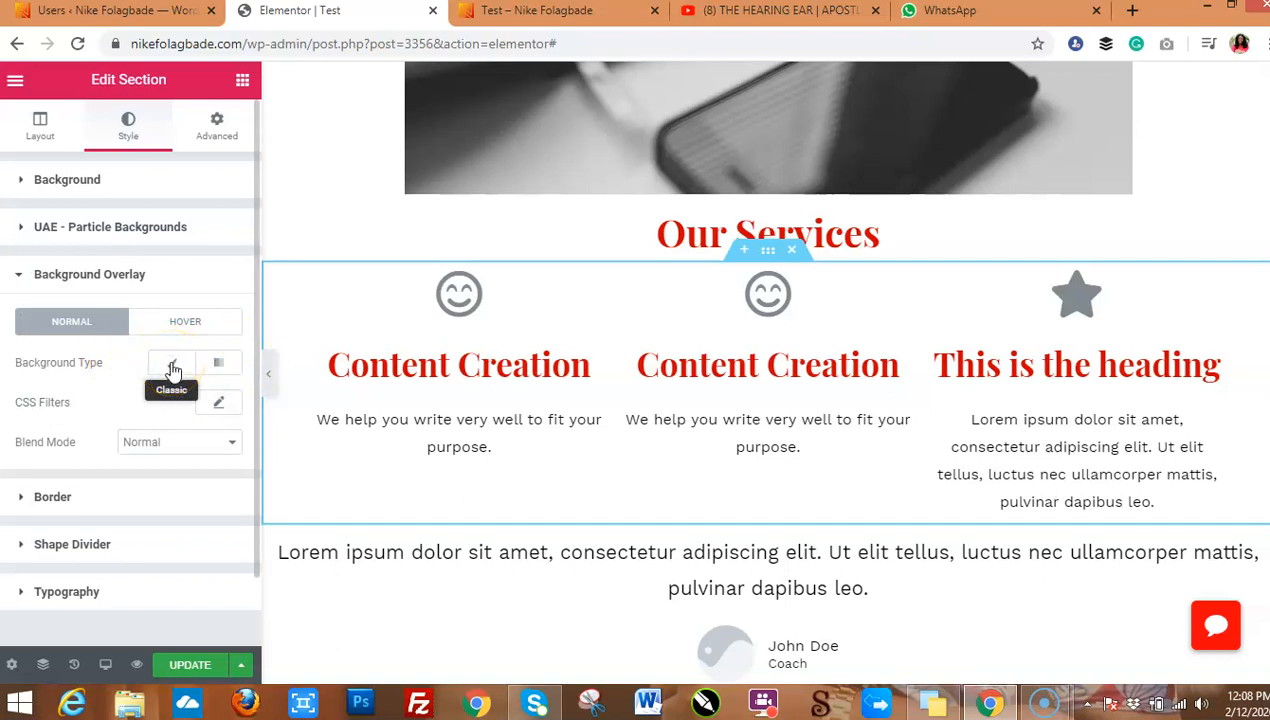
pyautogui.click(217, 368)
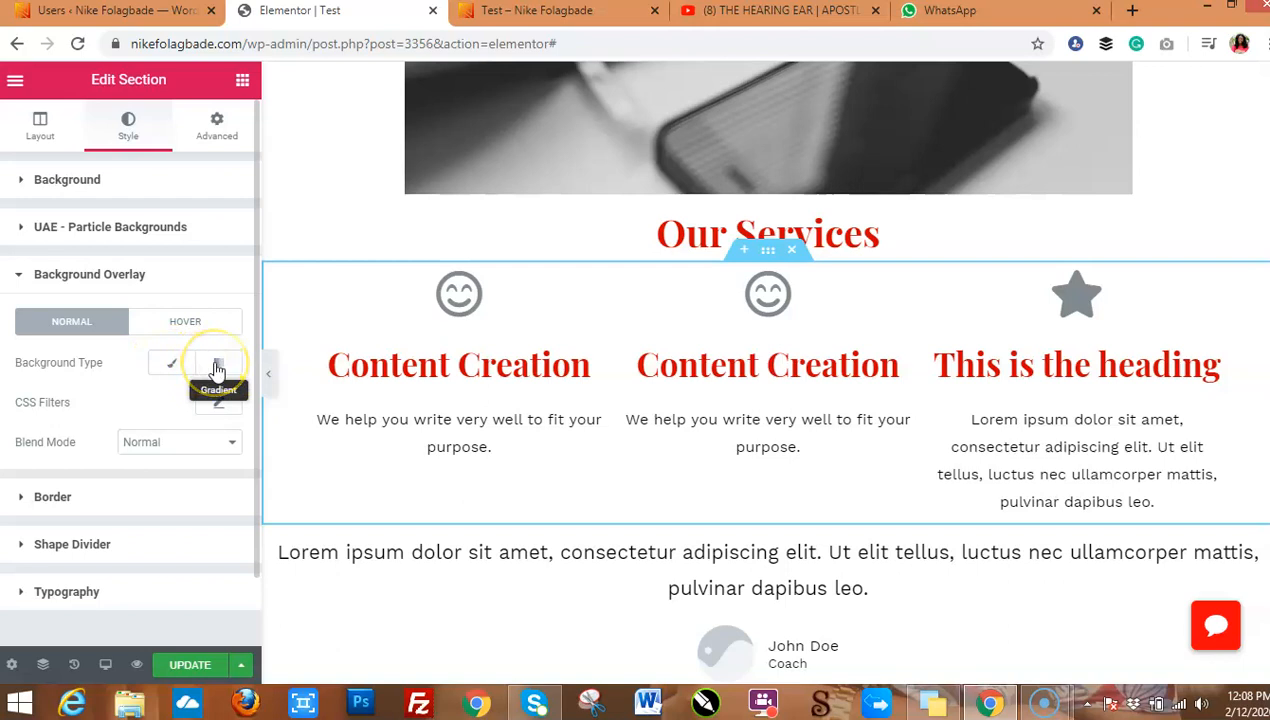
pyautogui.click(172, 368)
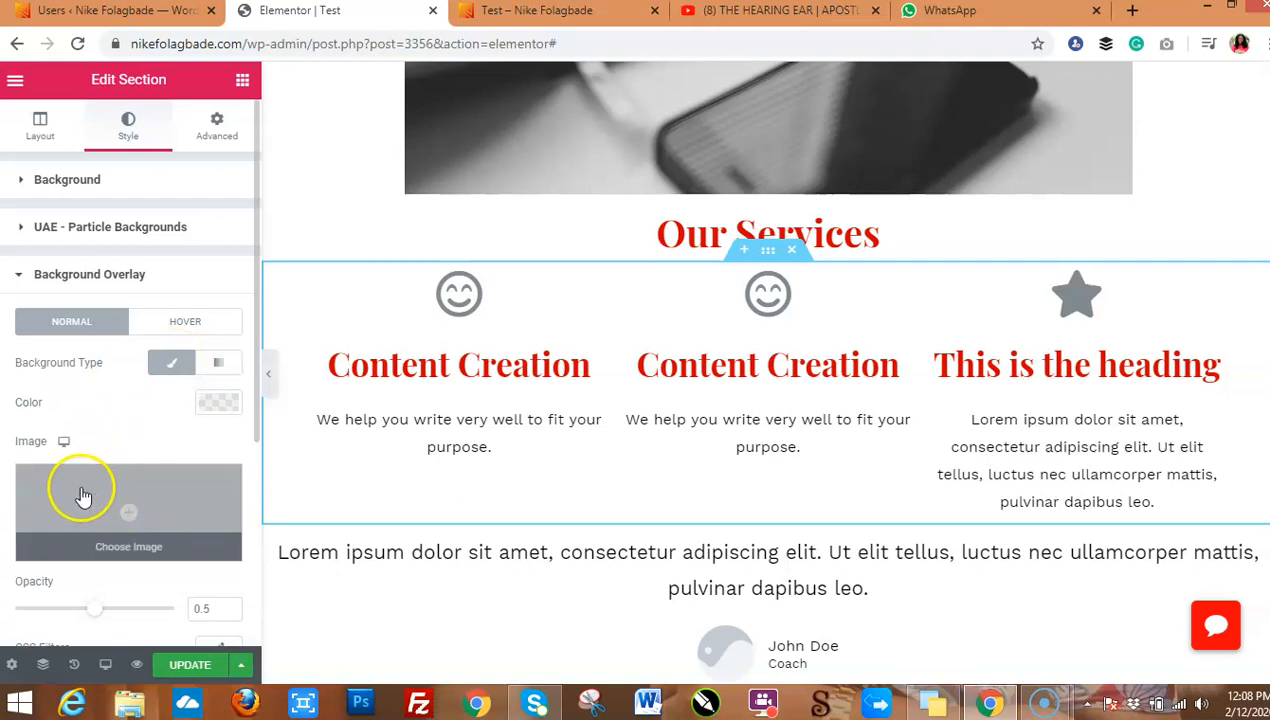
pyautogui.click(222, 404)
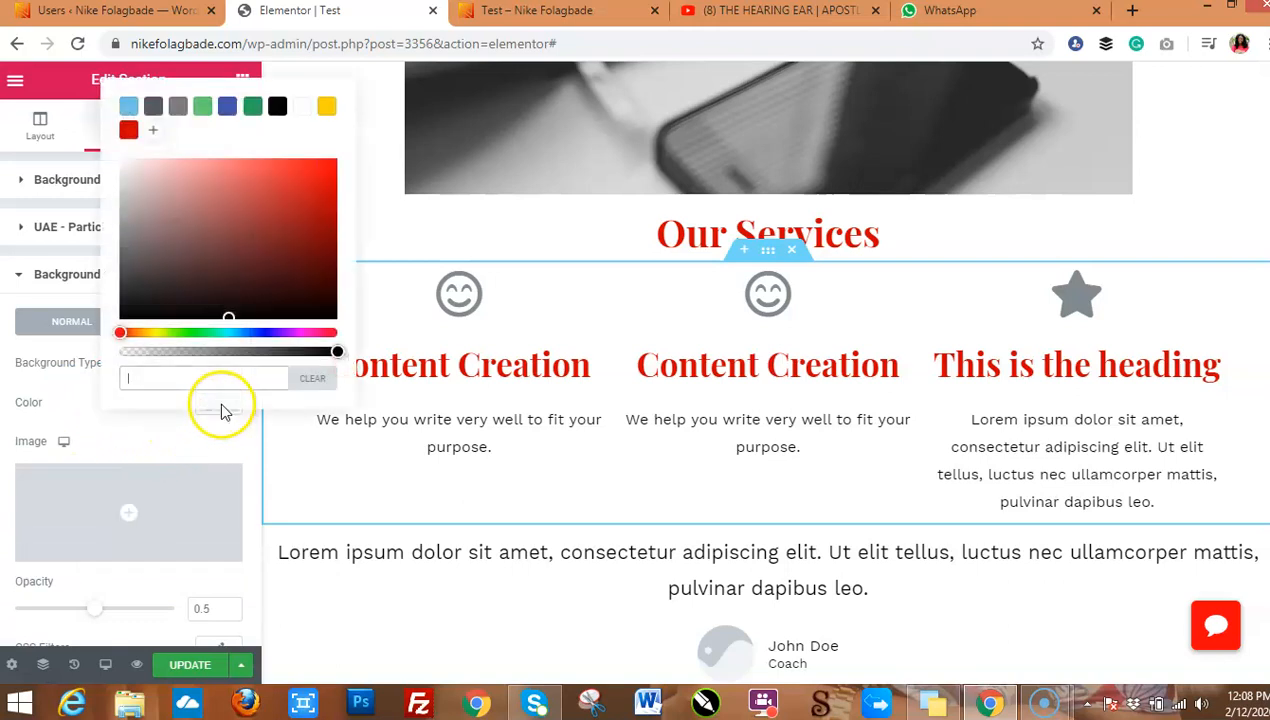
pyautogui.click(327, 107)
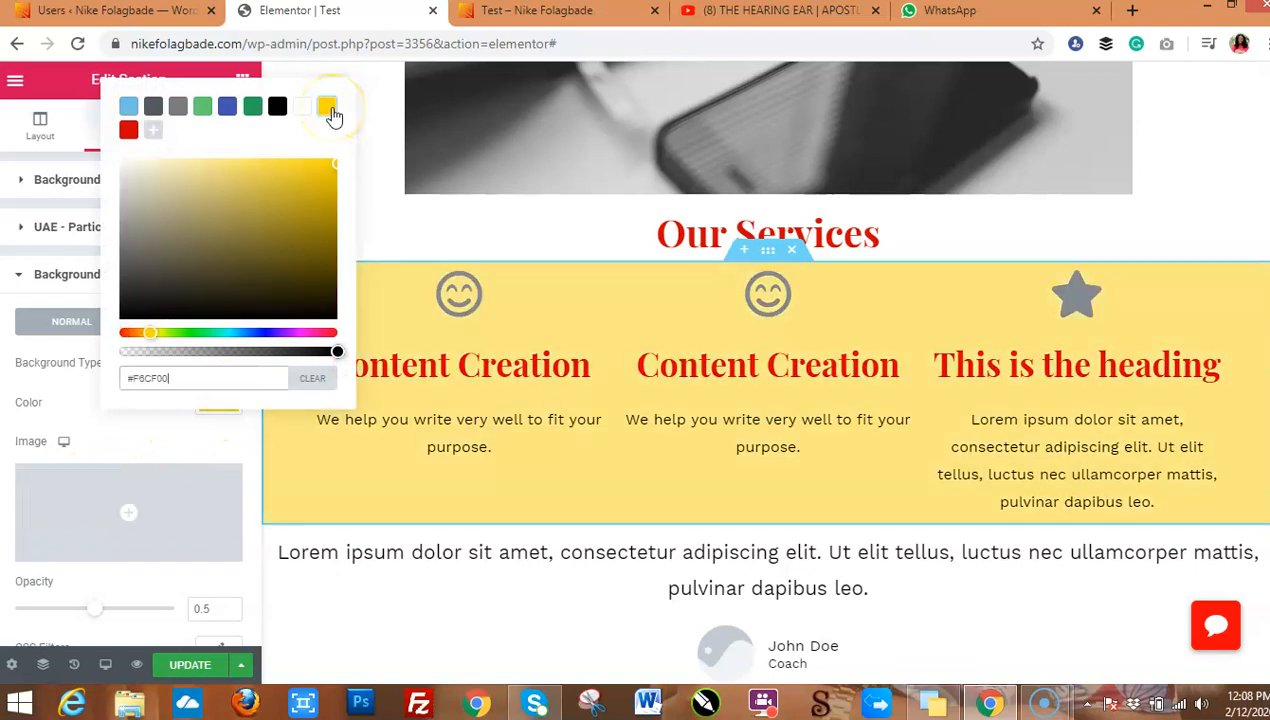
pyautogui.click(70, 410)
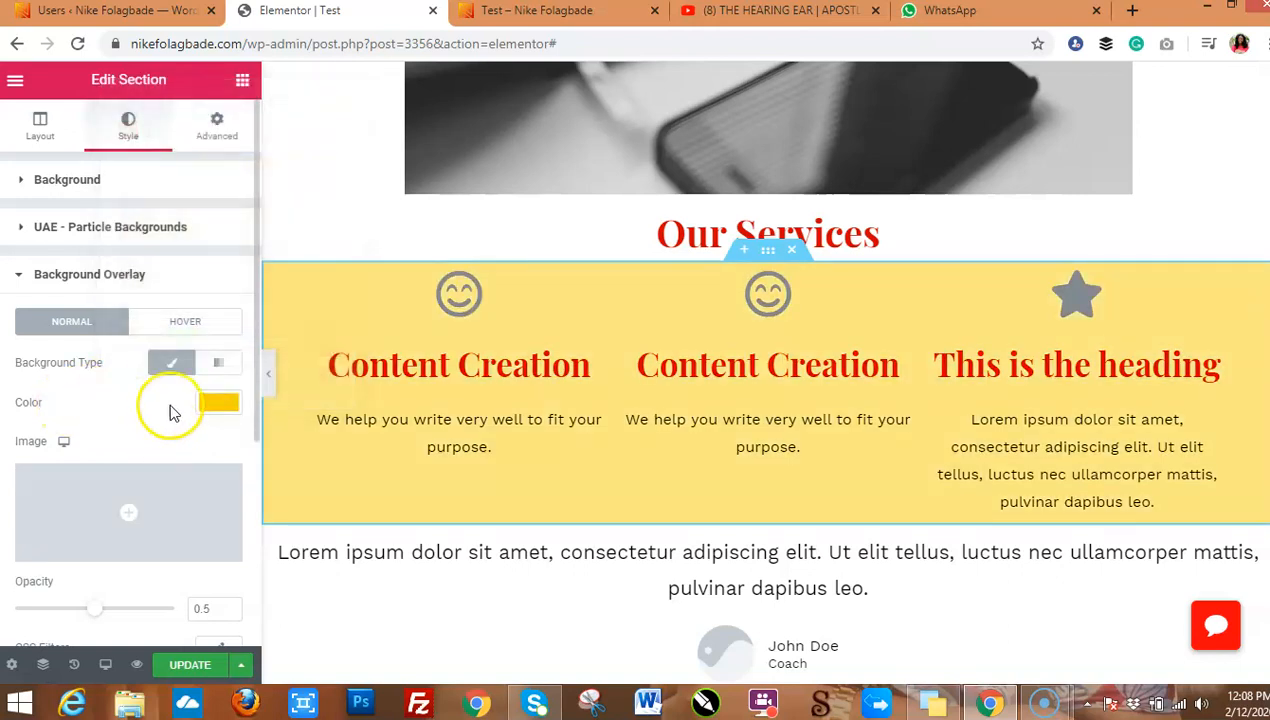
# Change the section's background overlay to a gradient and set its second color to the saved red, #CF0000
pyautogui.click(219, 364)
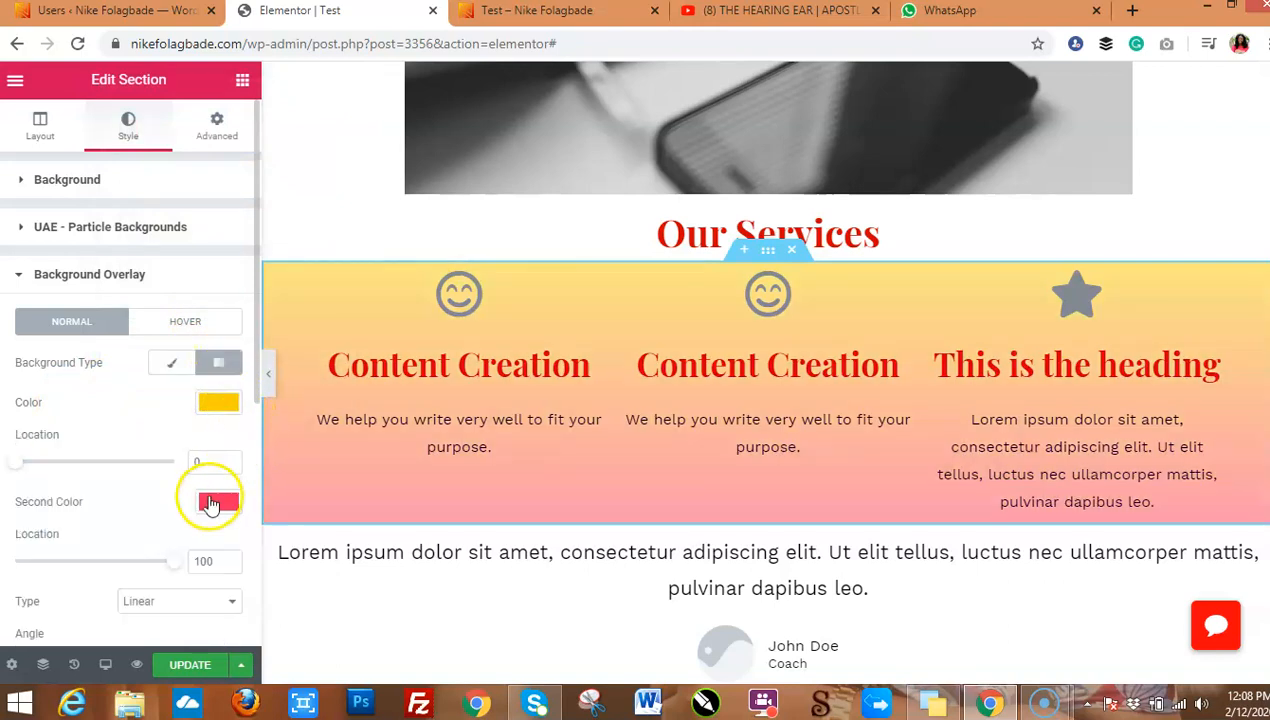
pyautogui.click(207, 505)
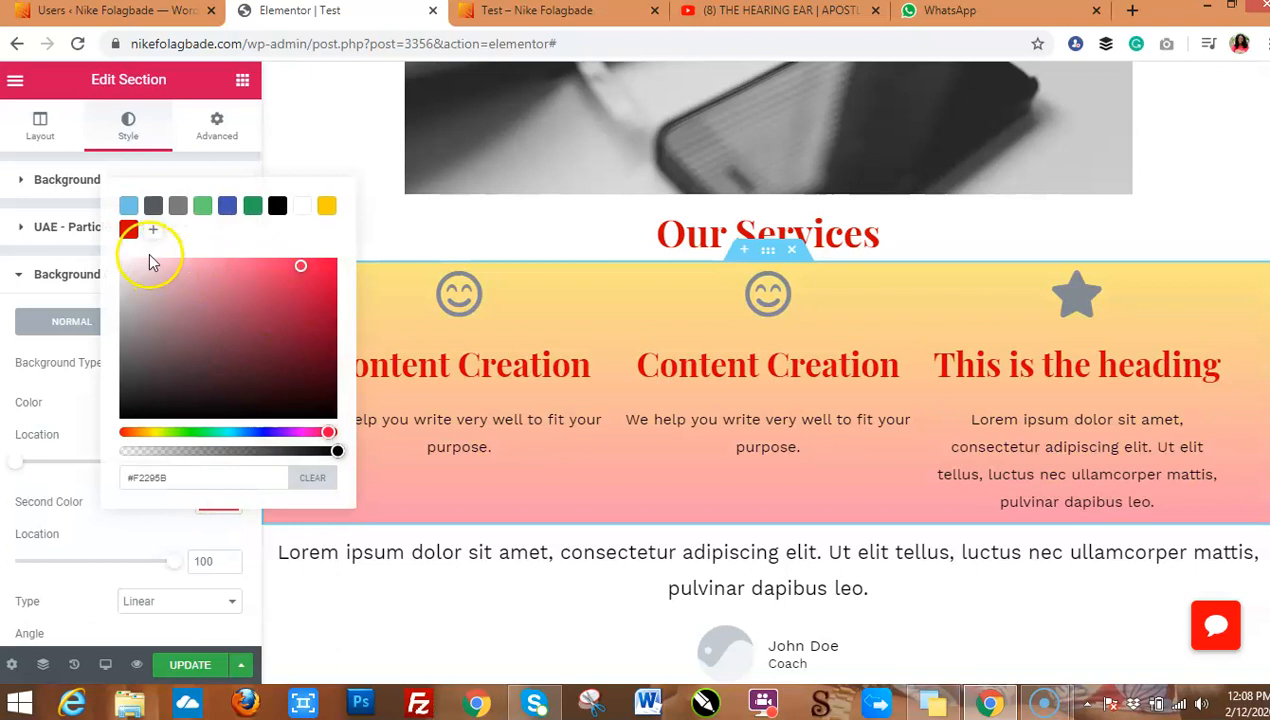
pyautogui.click(130, 231)
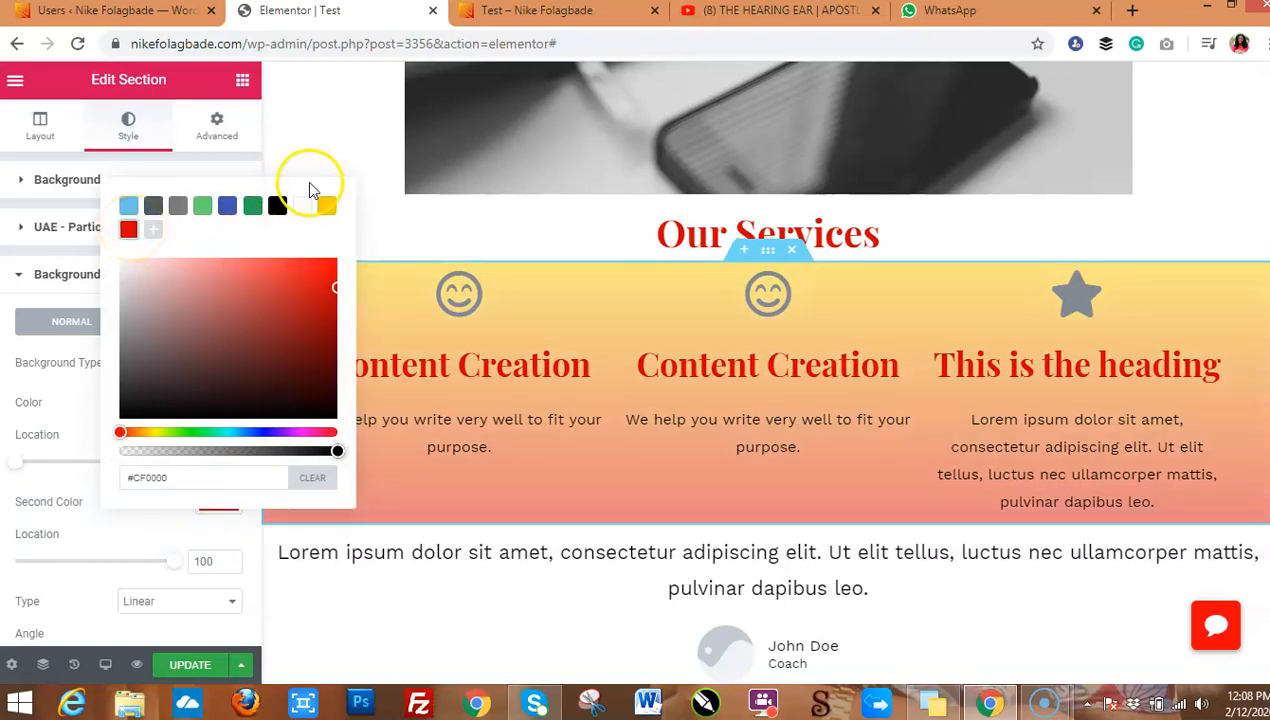
pyautogui.click(278, 208)
pyautogui.click(254, 207)
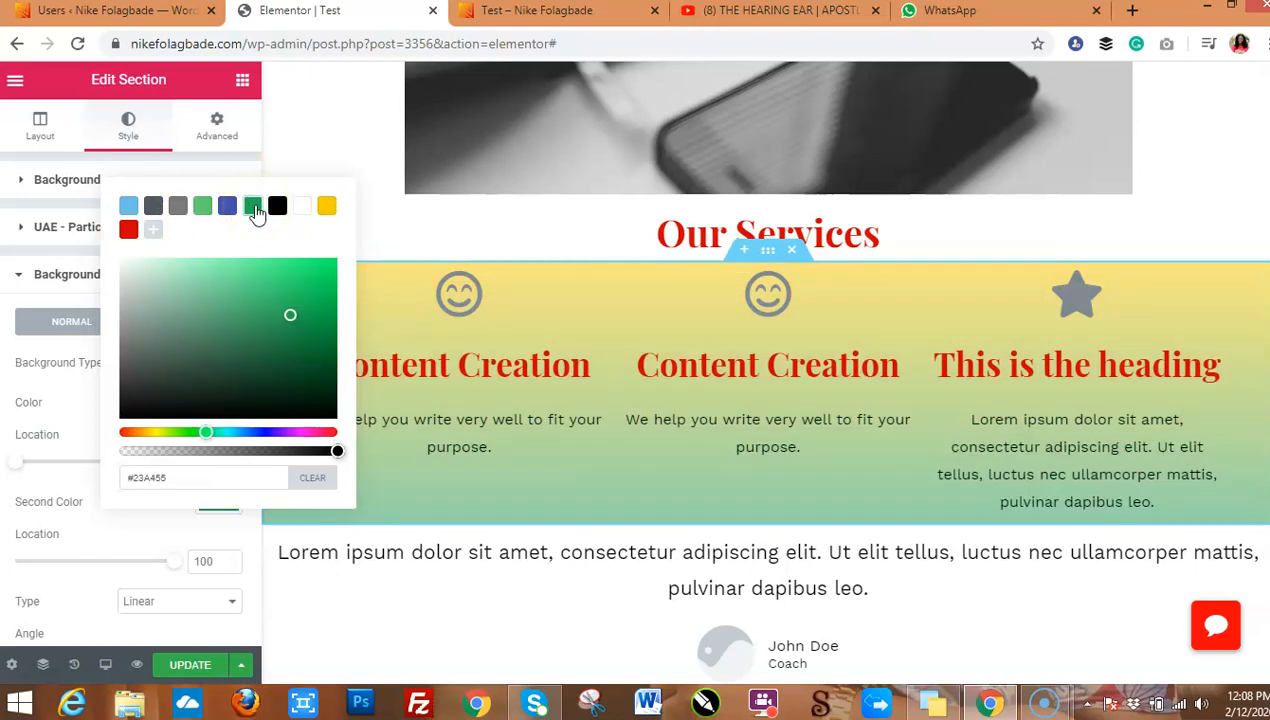
pyautogui.click(129, 232)
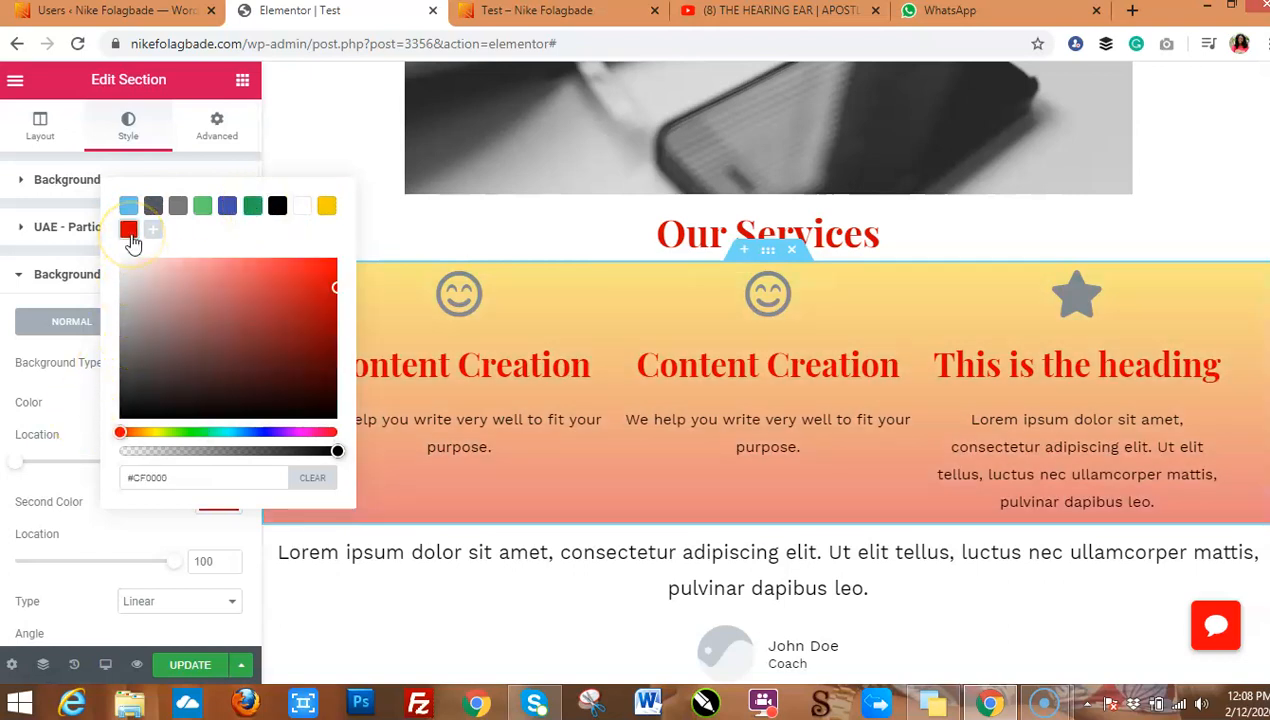
pyautogui.click(83, 420)
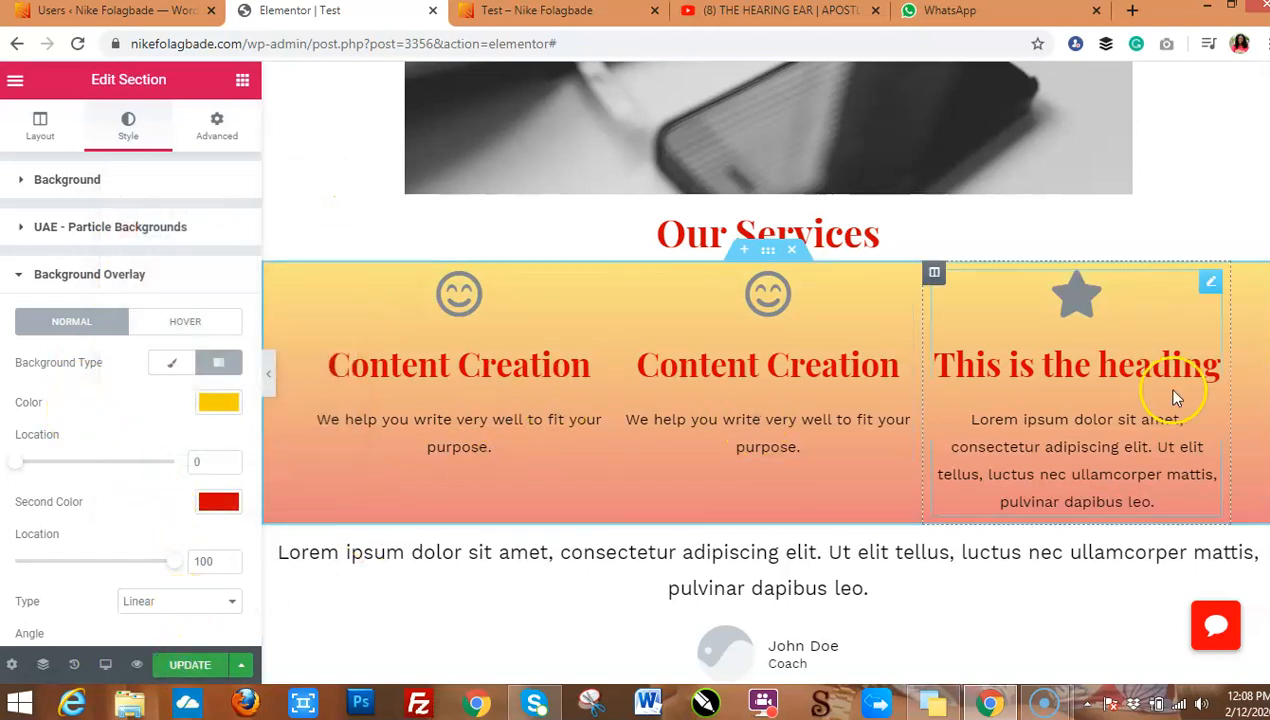
# Review the page from the header to the testimonial to check how the gradient section fits the design
pyautogui.scroll(3, 1164, 387)
pyautogui.scroll(3, 765, 370)
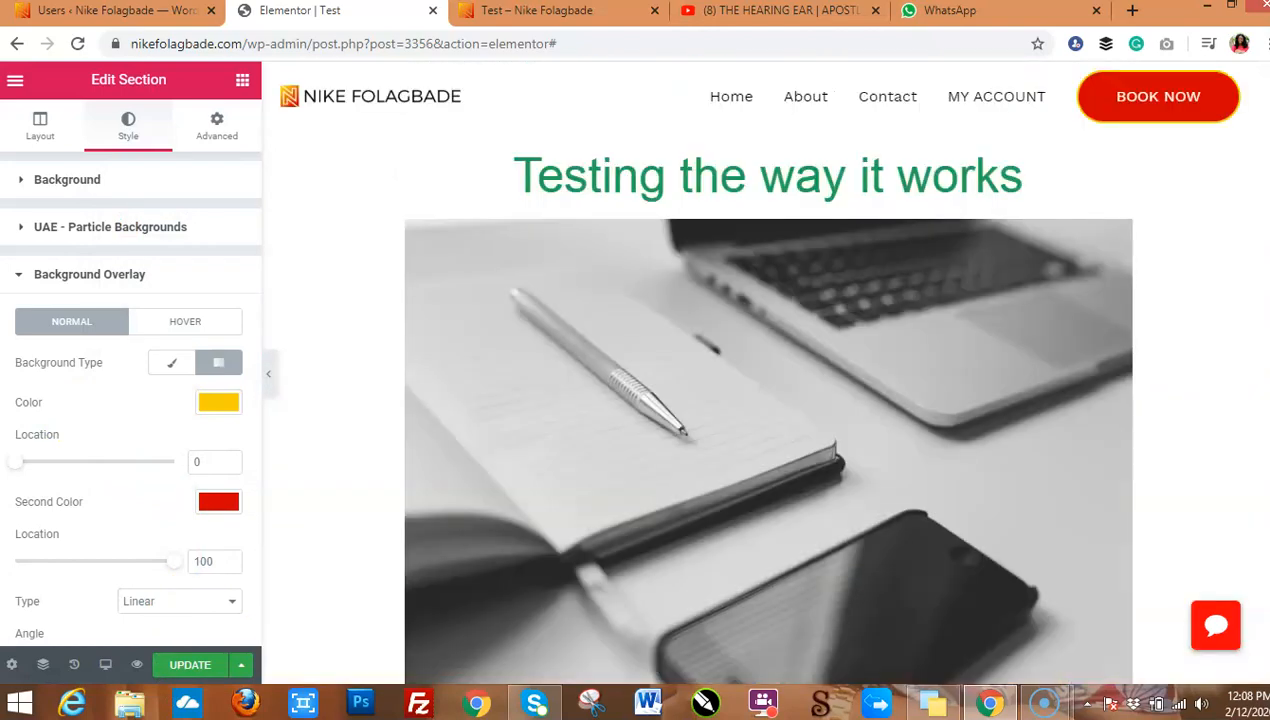
pyautogui.scroll(-5, 765, 370)
pyautogui.scroll(-1, 765, 370)
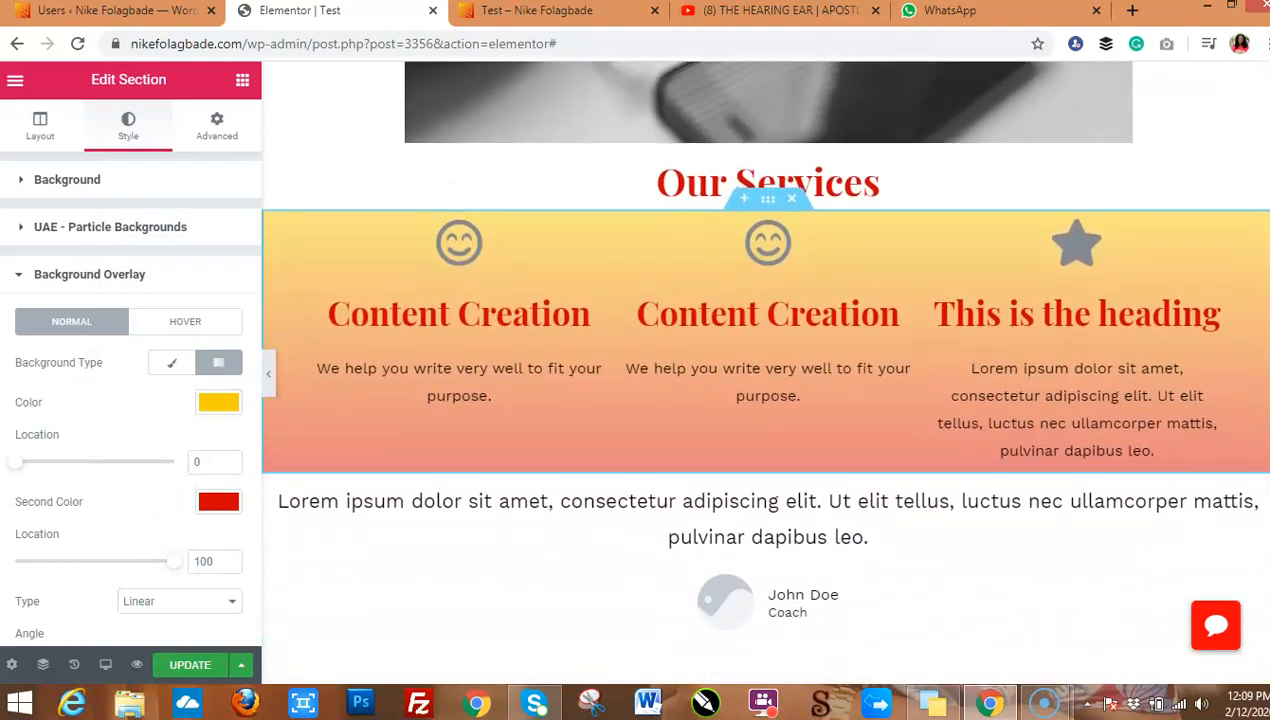
pyautogui.scroll(5, 765, 370)
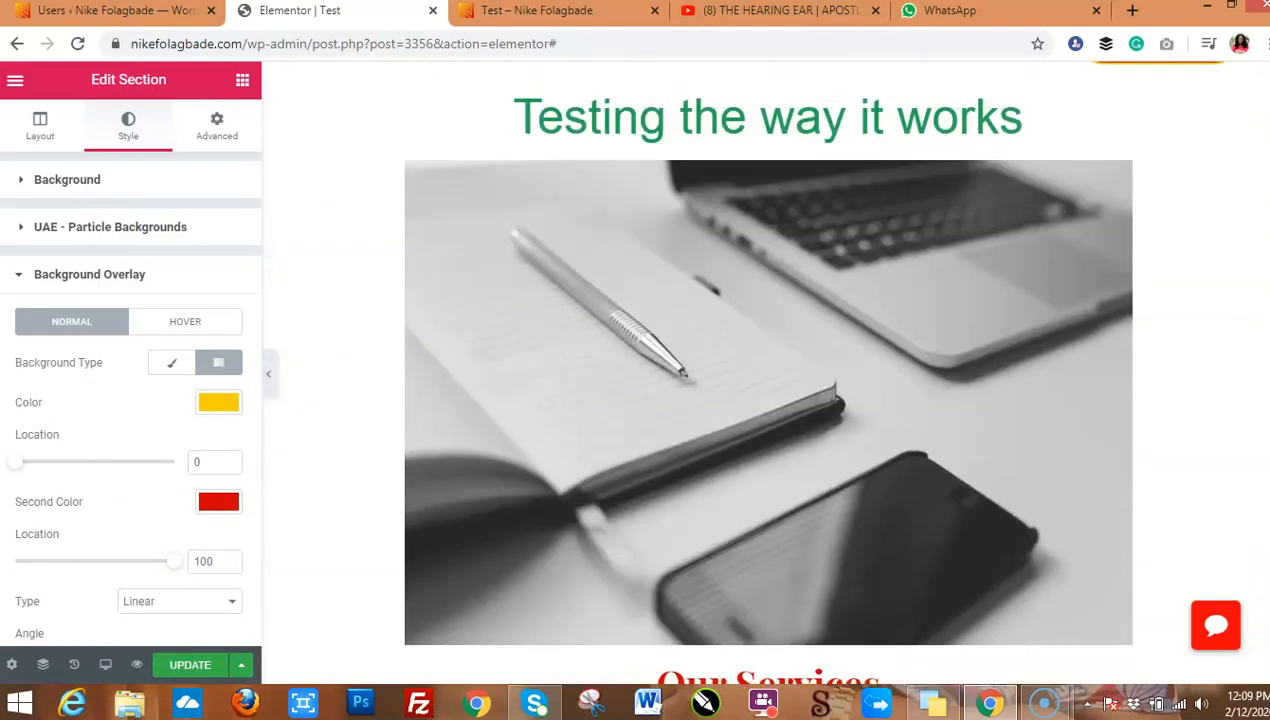
pyautogui.scroll(-5, 765, 370)
pyautogui.scroll(-3, 765, 370)
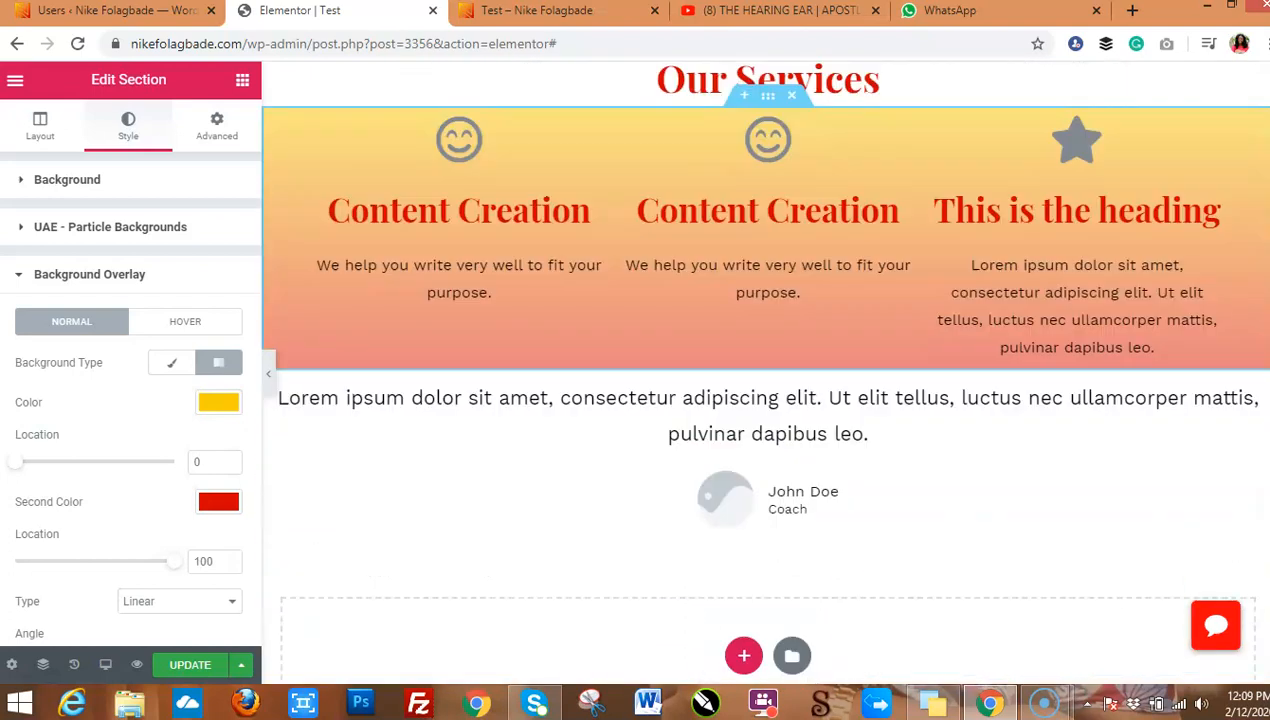
pyautogui.scroll(1, 1190, 420)
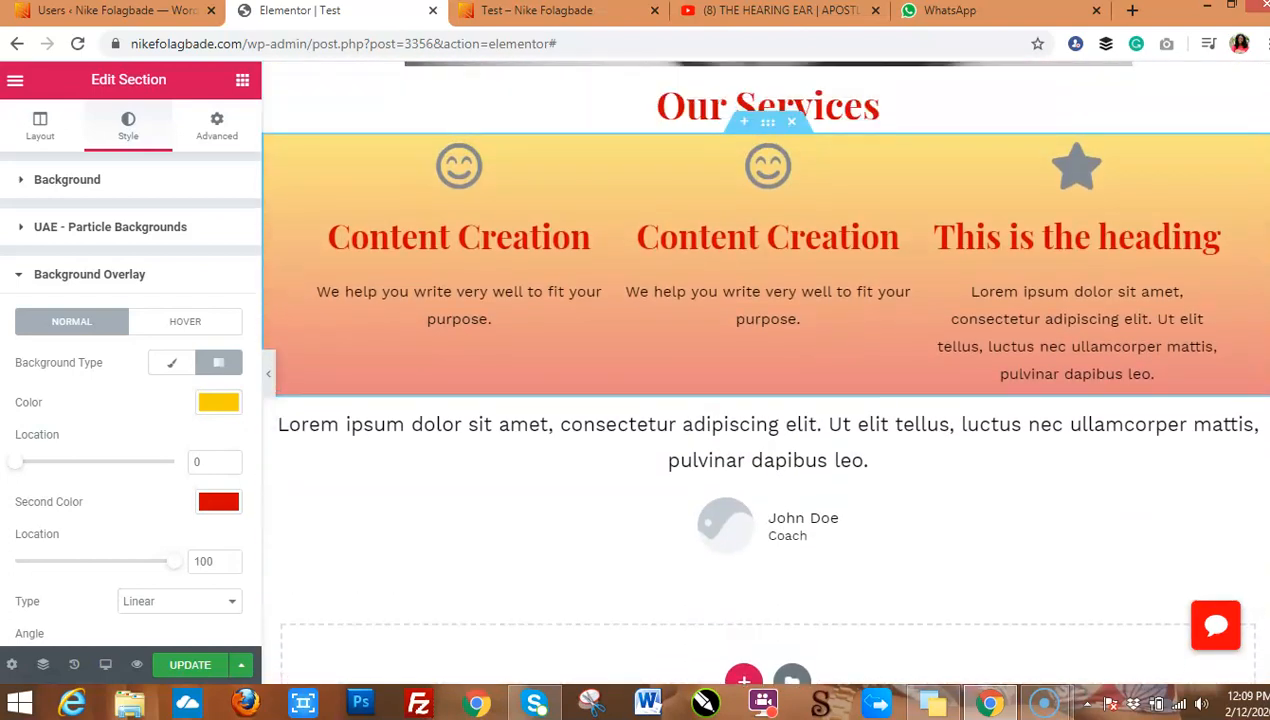
# Open the template library from the empty area below the testimonial and filter its blocks by the Testimonials category
pyautogui.scroll(-3, 933, 377)
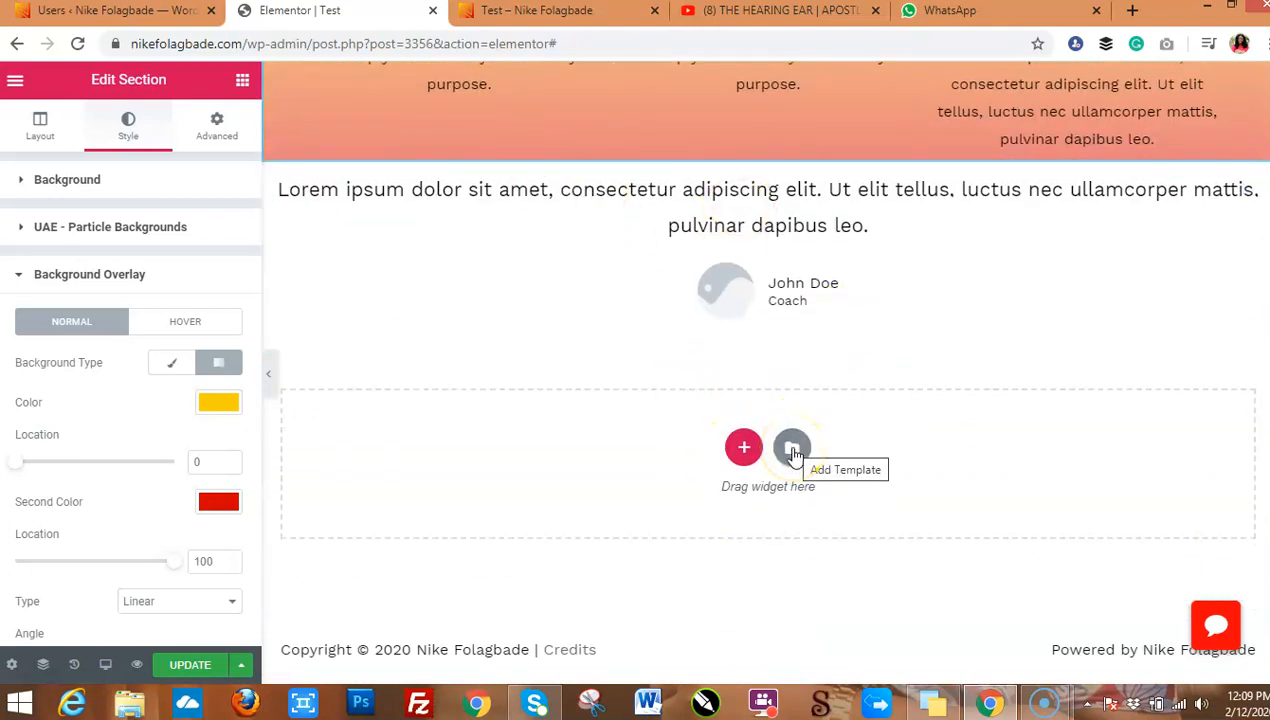
pyautogui.click(792, 450)
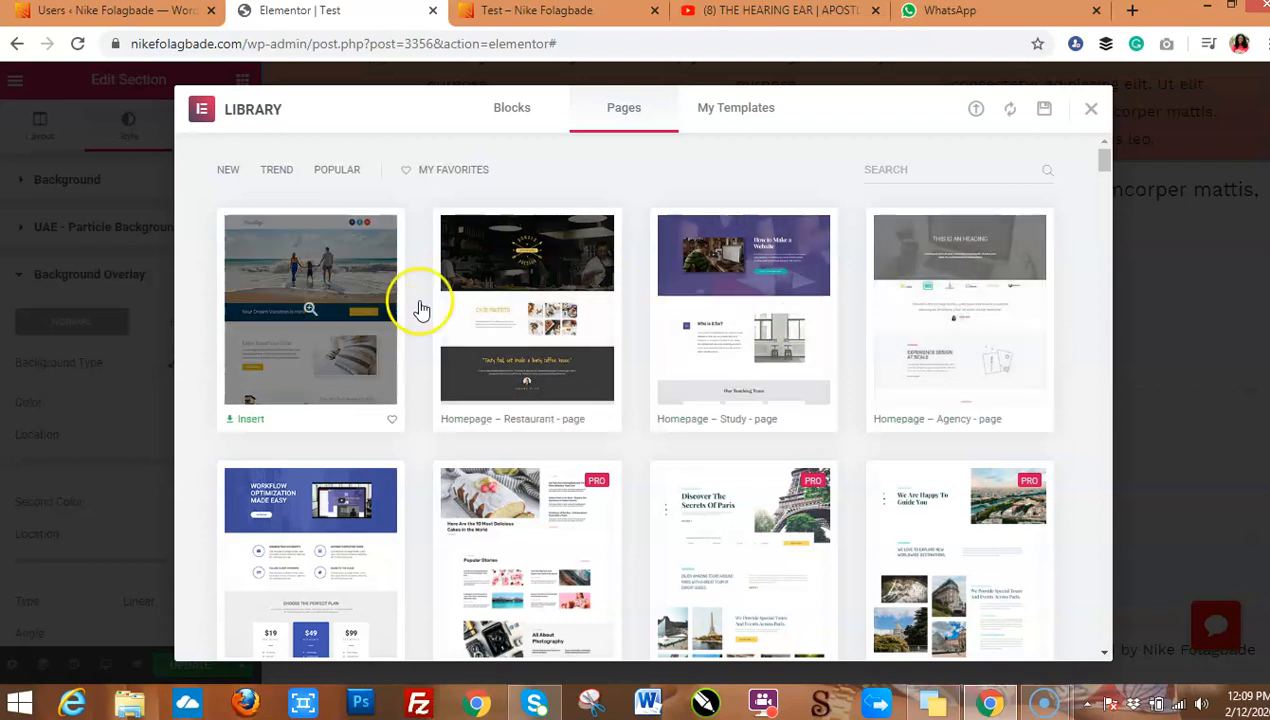
pyautogui.click(510, 112)
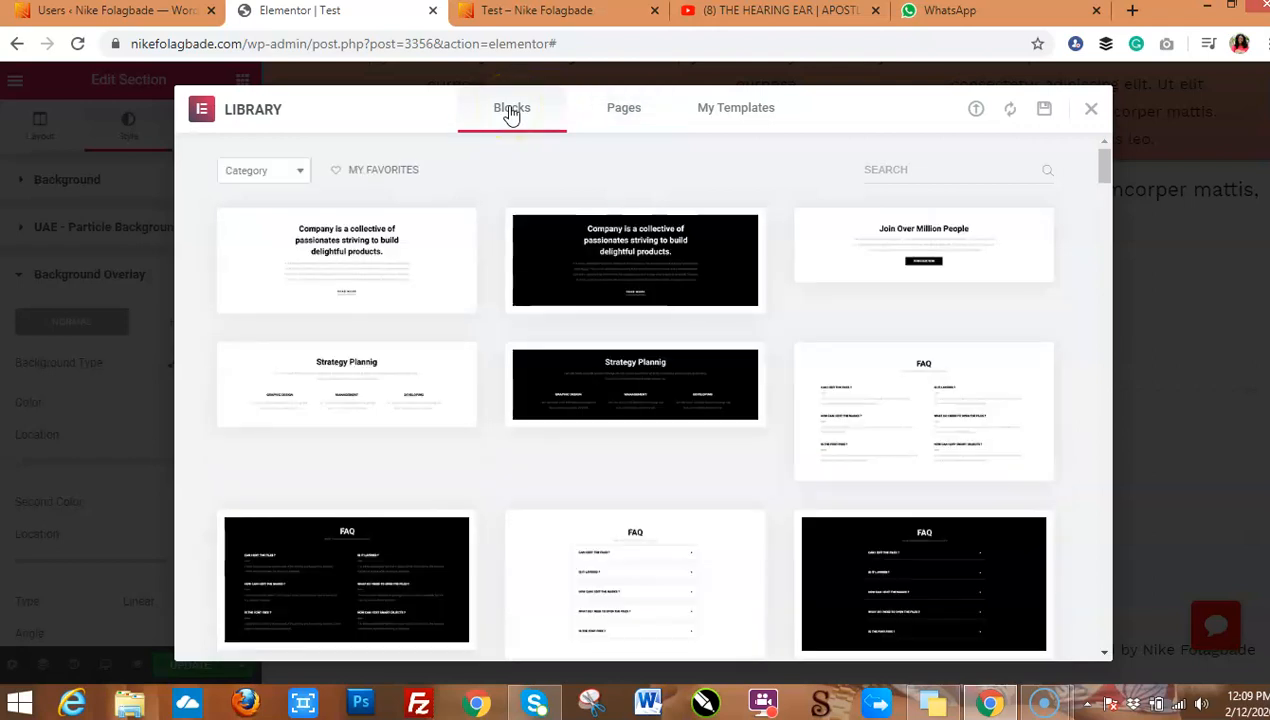
pyautogui.click(303, 175)
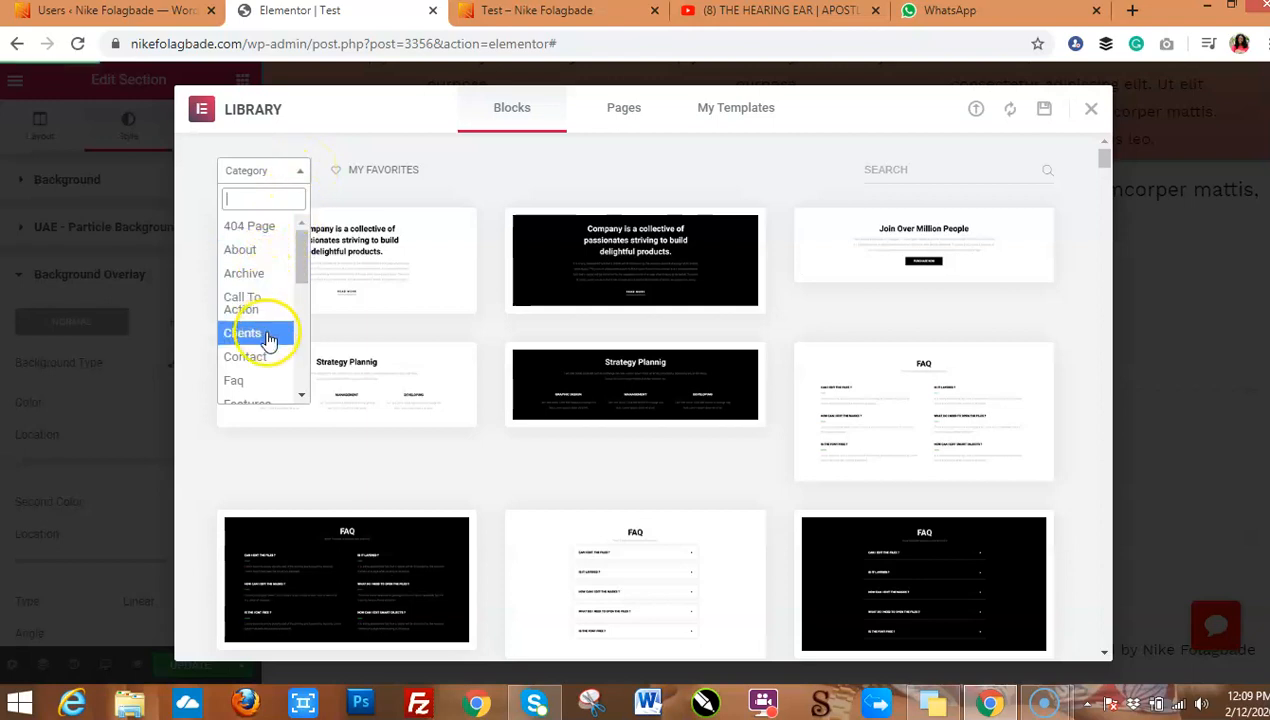
pyautogui.moveTo(303, 272); pyautogui.dragTo(306, 320)
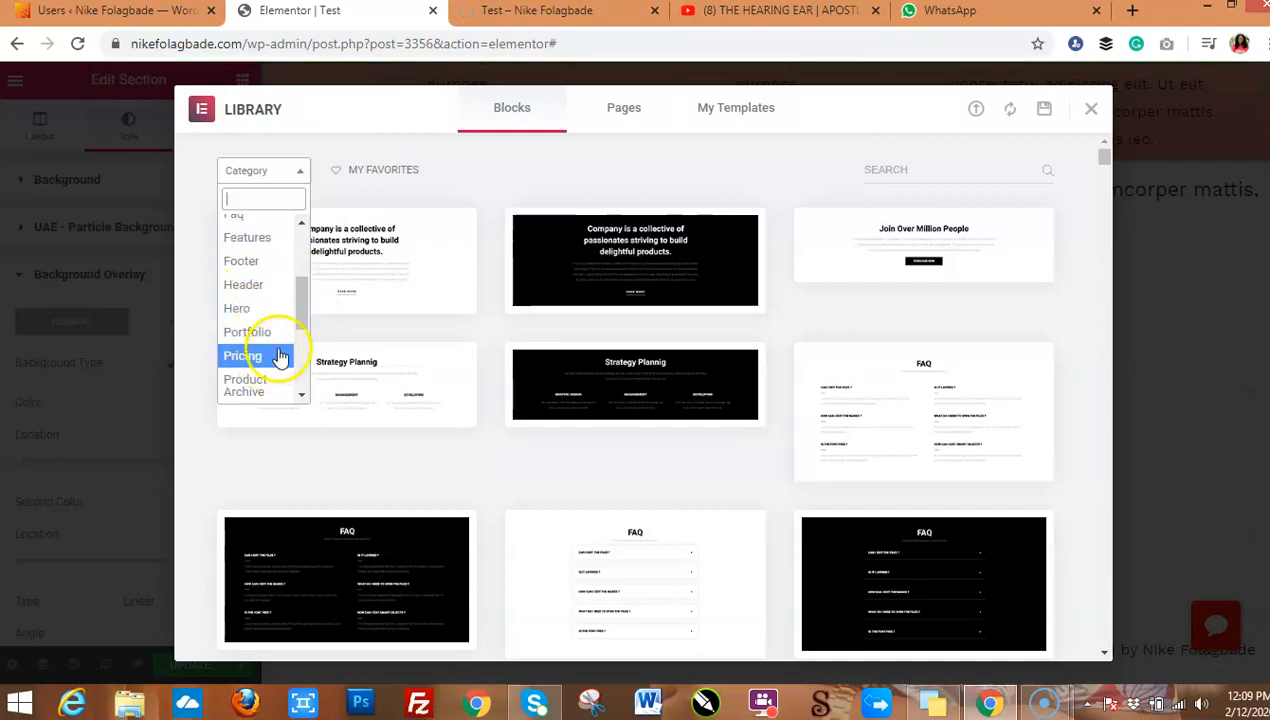
pyautogui.moveTo(306, 320); pyautogui.dragTo(304, 366)
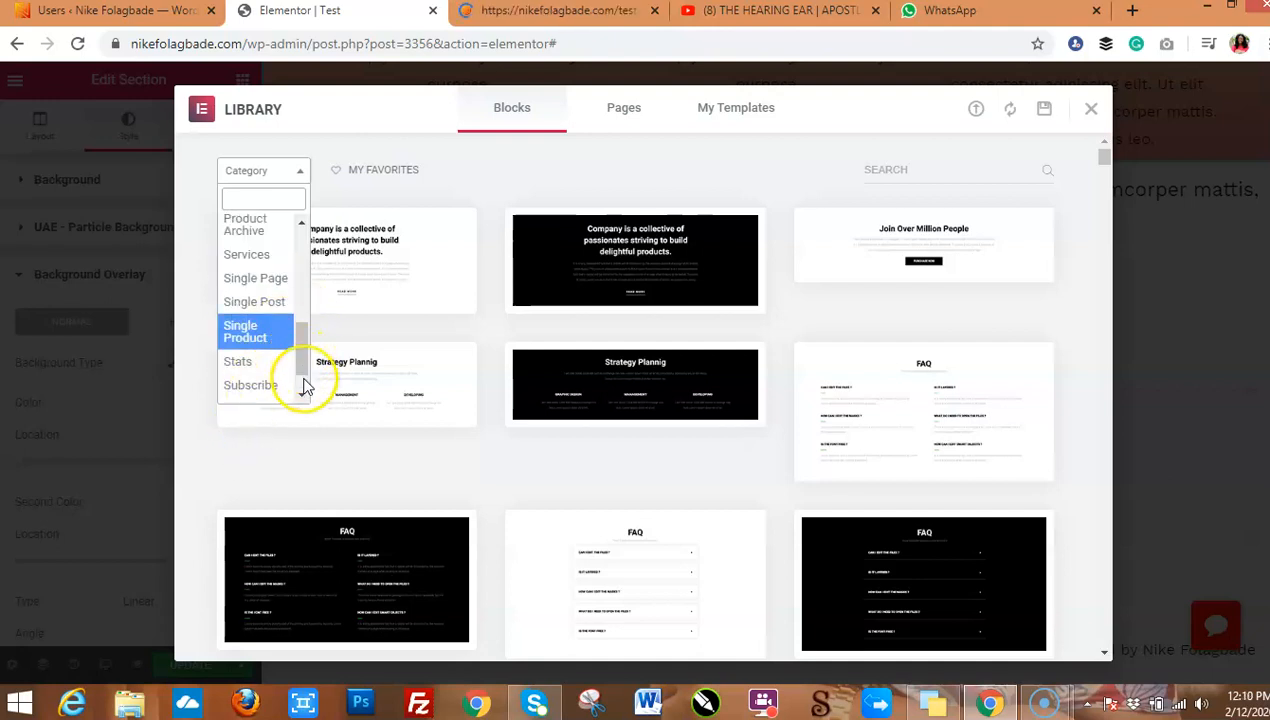
pyautogui.click(305, 398)
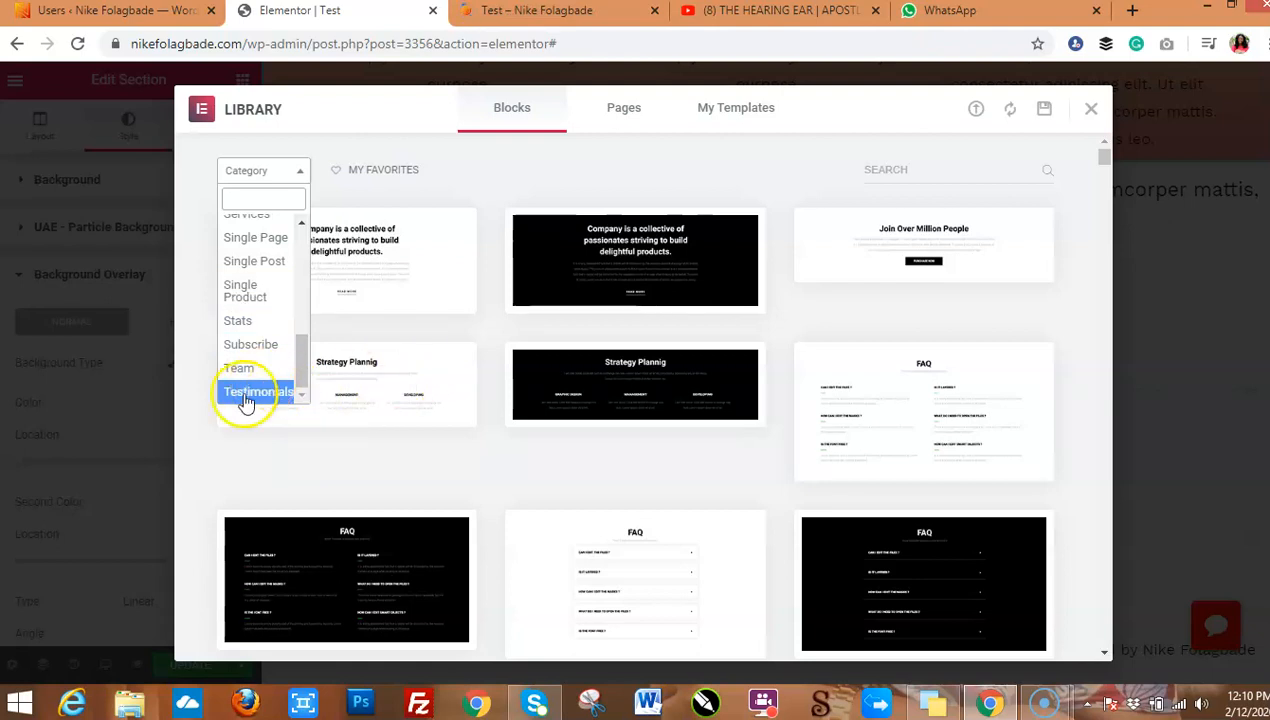
pyautogui.click(250, 393)
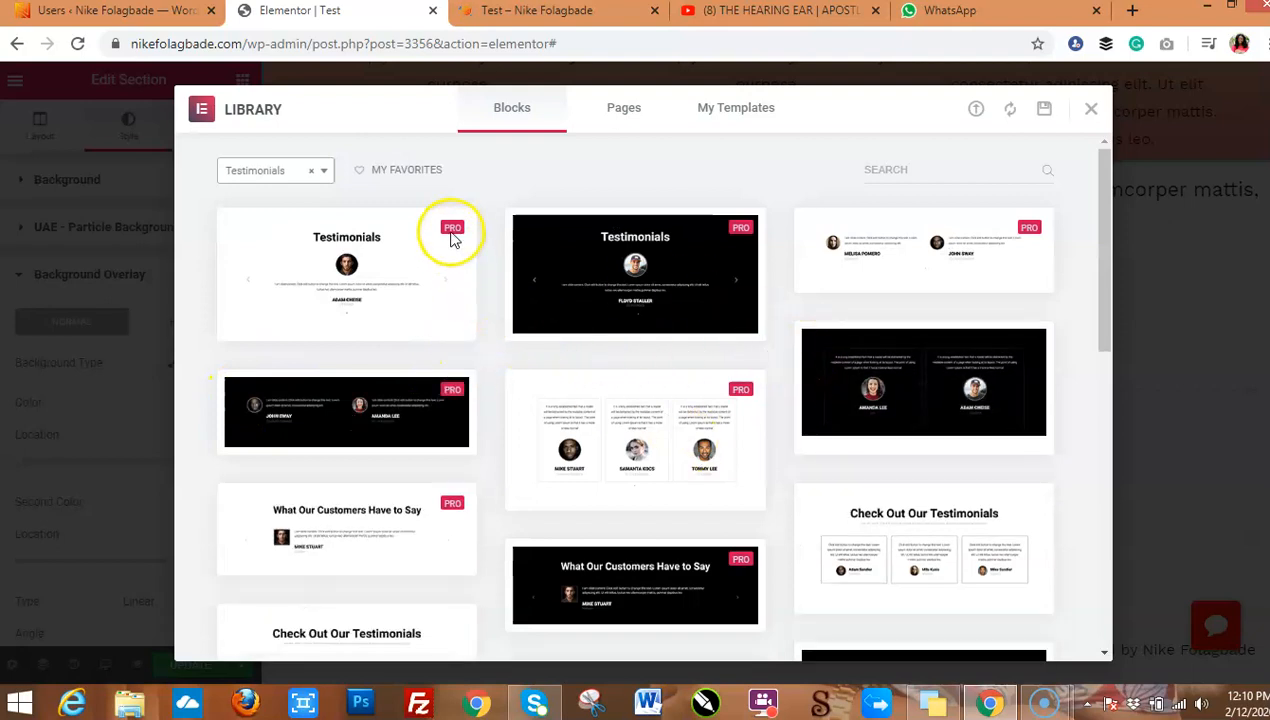
# Insert the white two-card "Check Out Our Testimonials" block, connecting the site to the Elementor template library
pyautogui.moveTo(452, 240)
pyautogui.moveTo(751, 278)
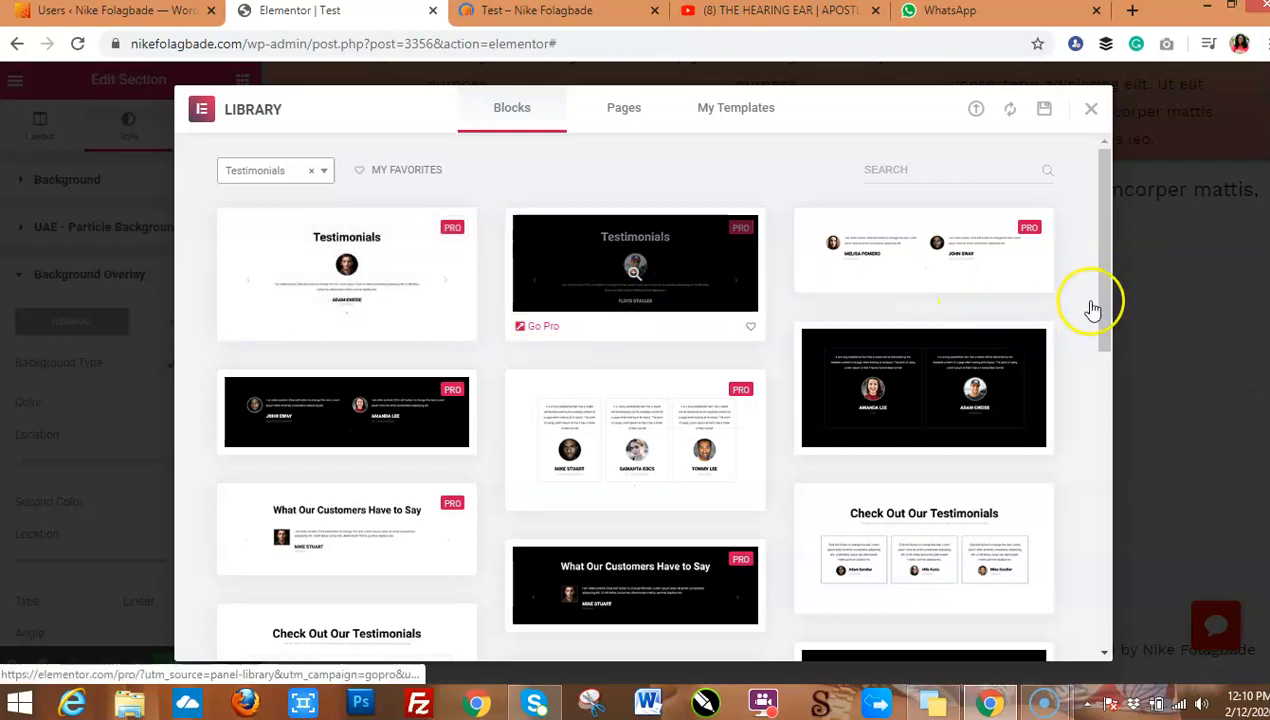
pyautogui.moveTo(1105, 292); pyautogui.dragTo(1110, 395)
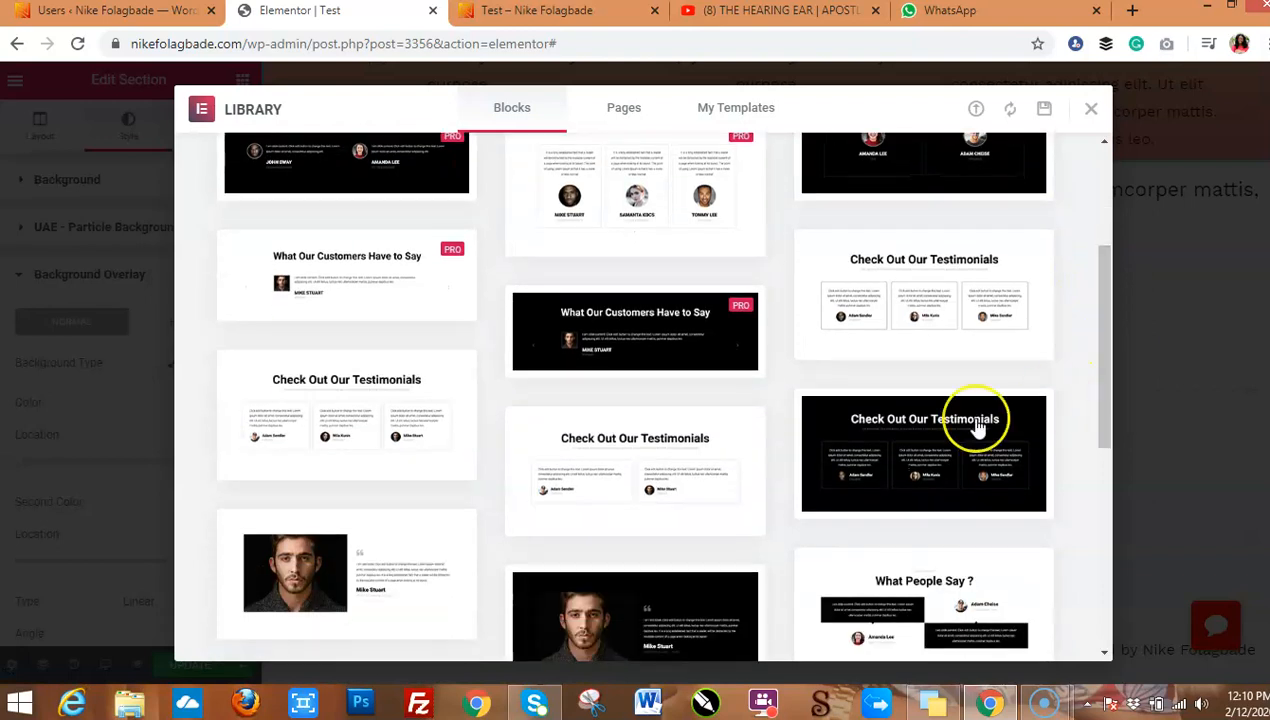
pyautogui.click(643, 477)
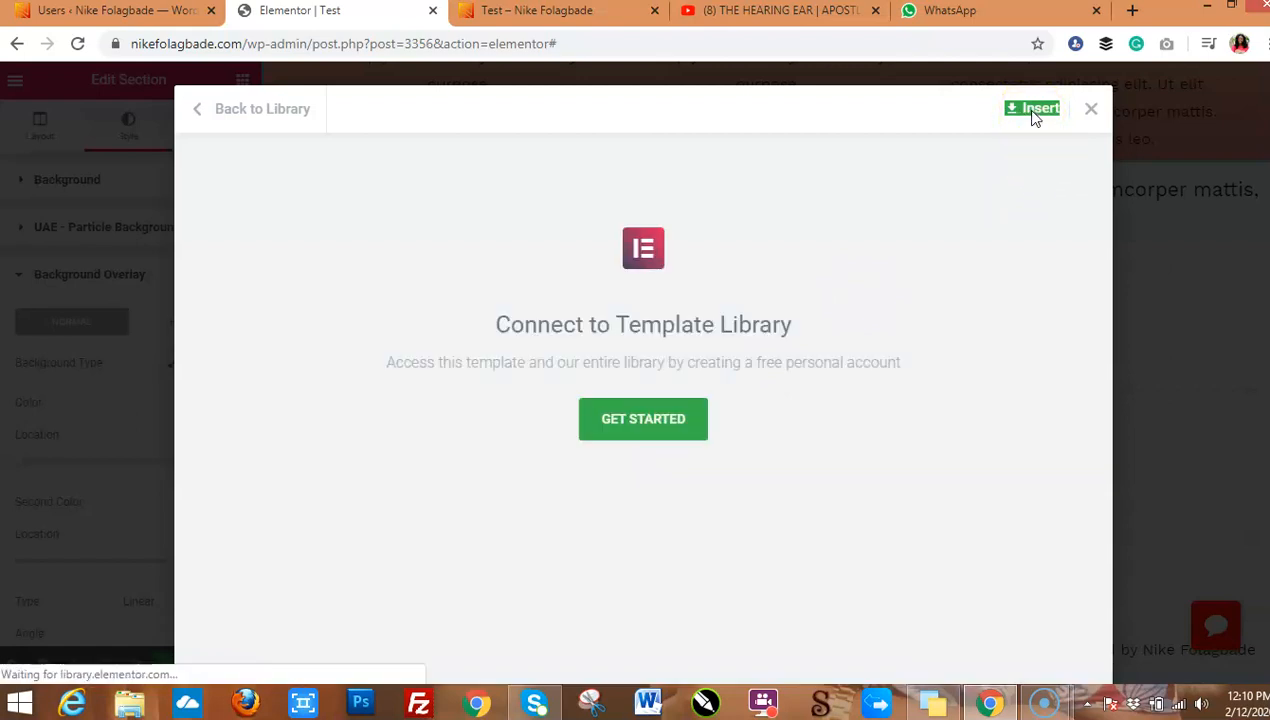
pyautogui.click(643, 419)
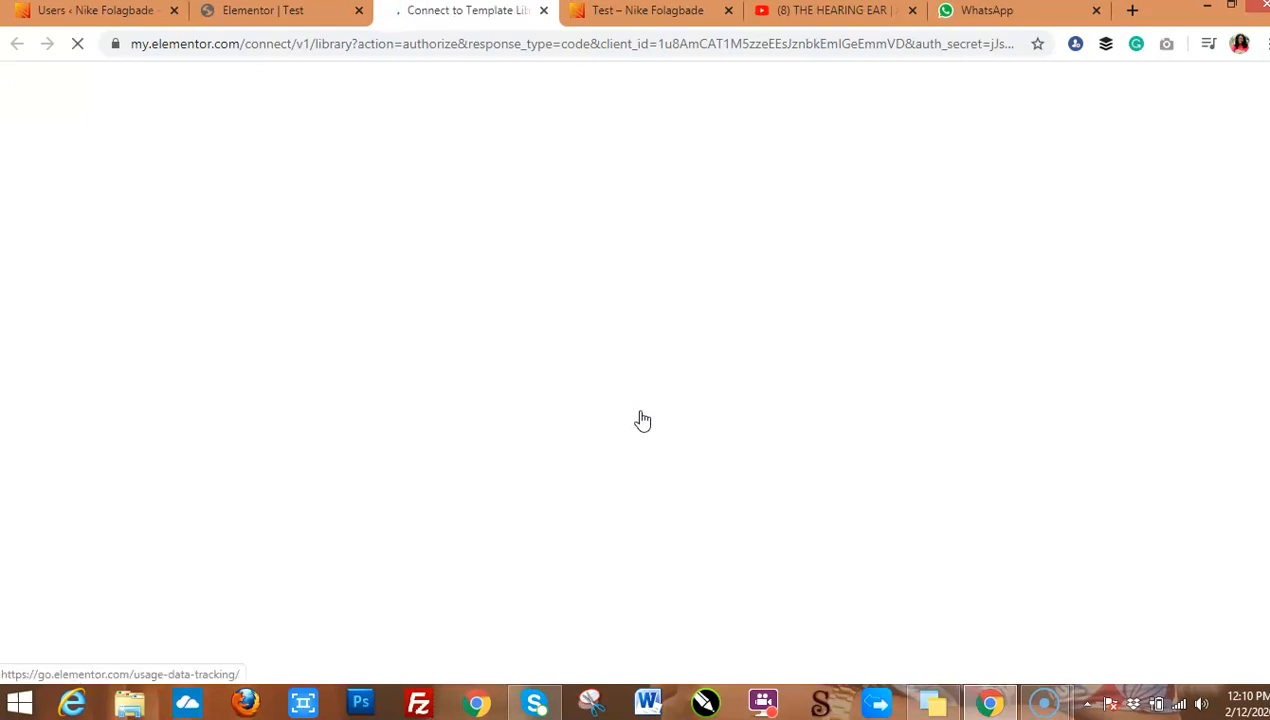
pyautogui.click(669, 478)
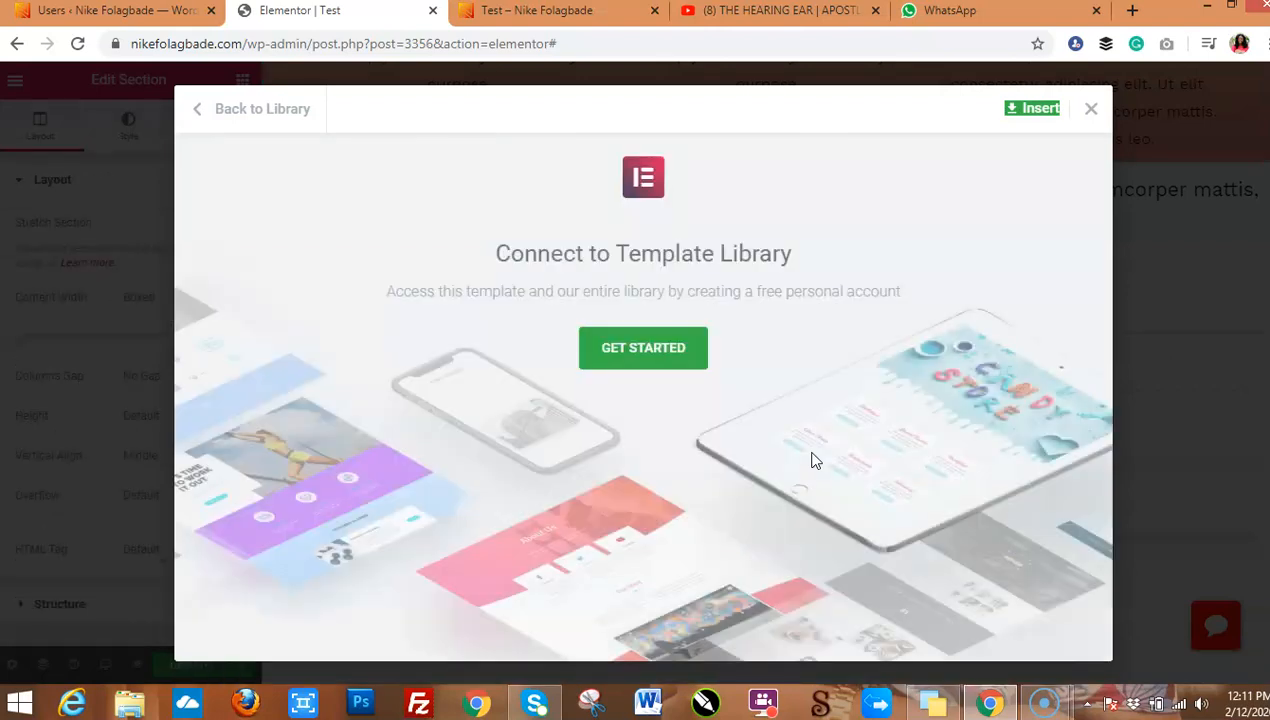
pyautogui.click(650, 352)
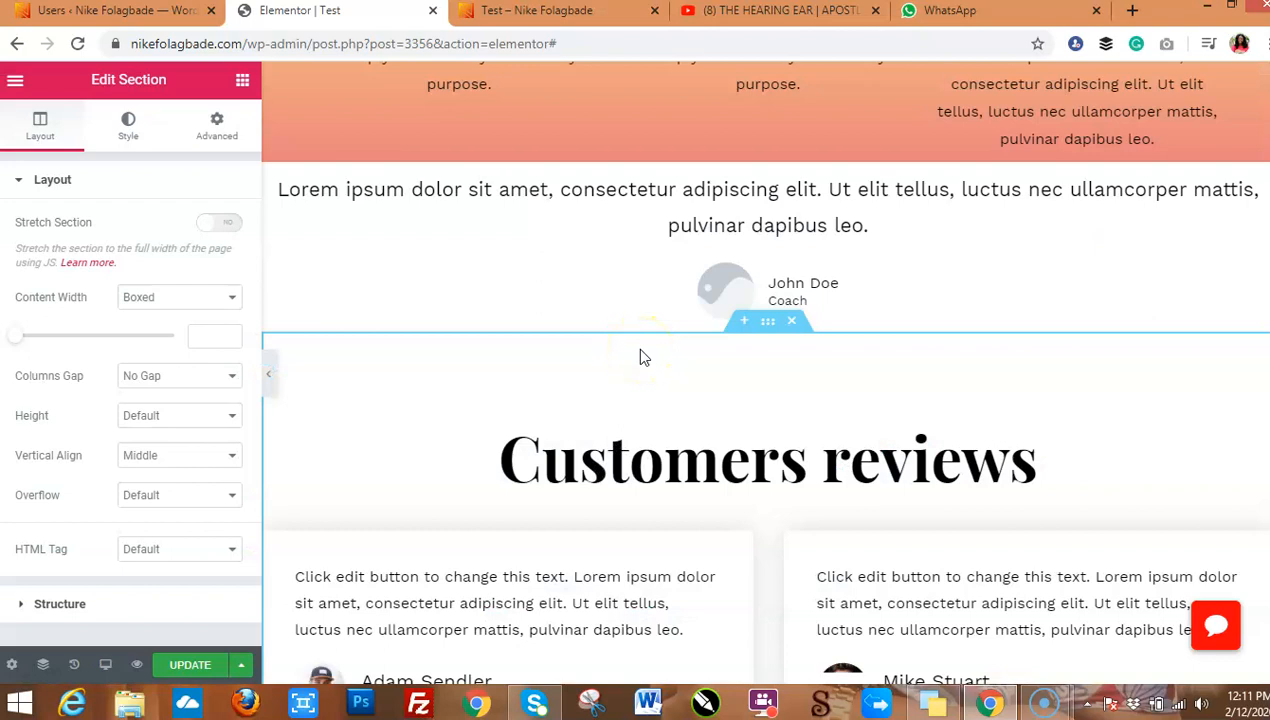
# Change the "Customers reviews" heading text to "What Our Students Are Saying"
pyautogui.moveTo(1268, 364); pyautogui.dragTo(1268, 366)
pyautogui.scroll(-3, 759, 360)
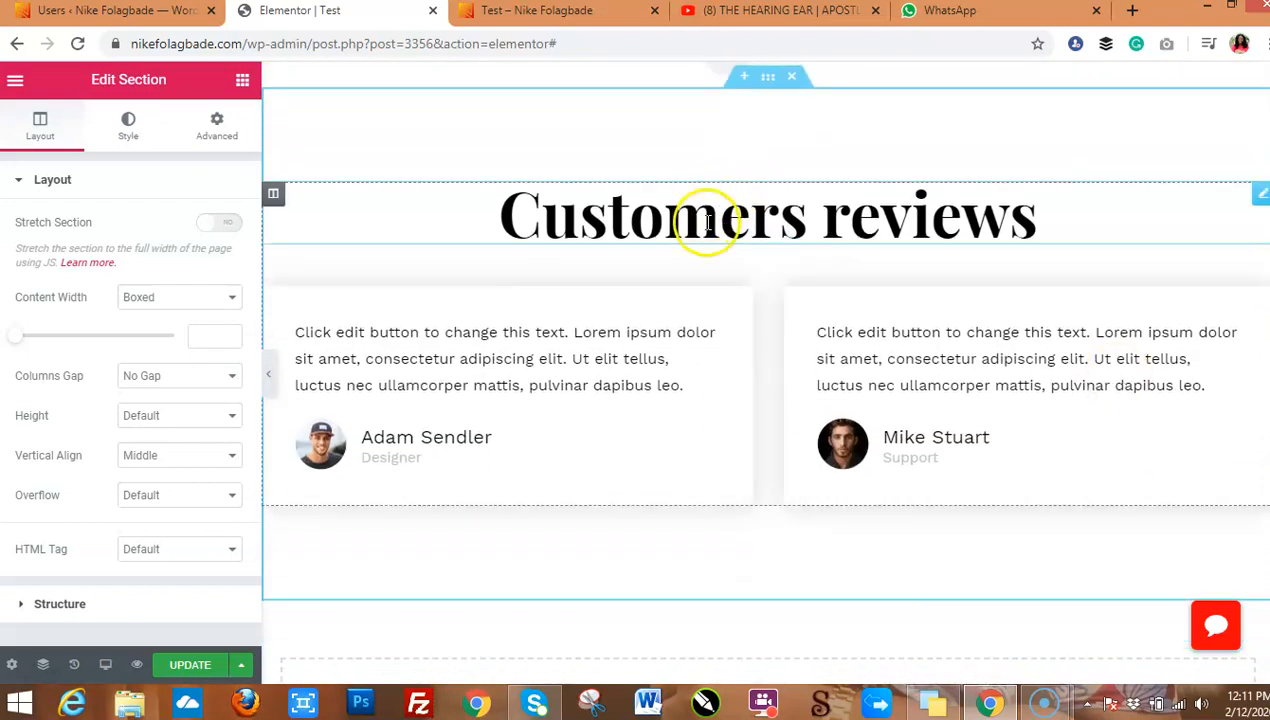
pyautogui.click(709, 222)
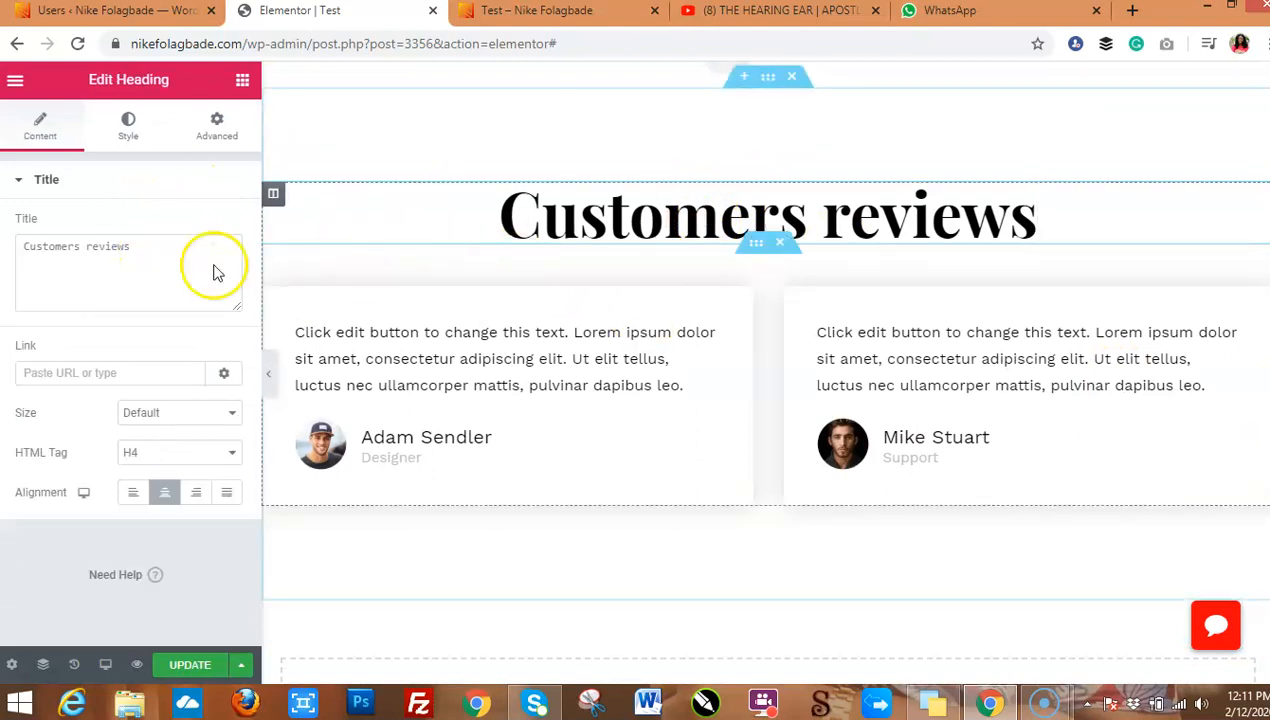
pyautogui.moveTo(142, 252); pyautogui.dragTo(5, 260)
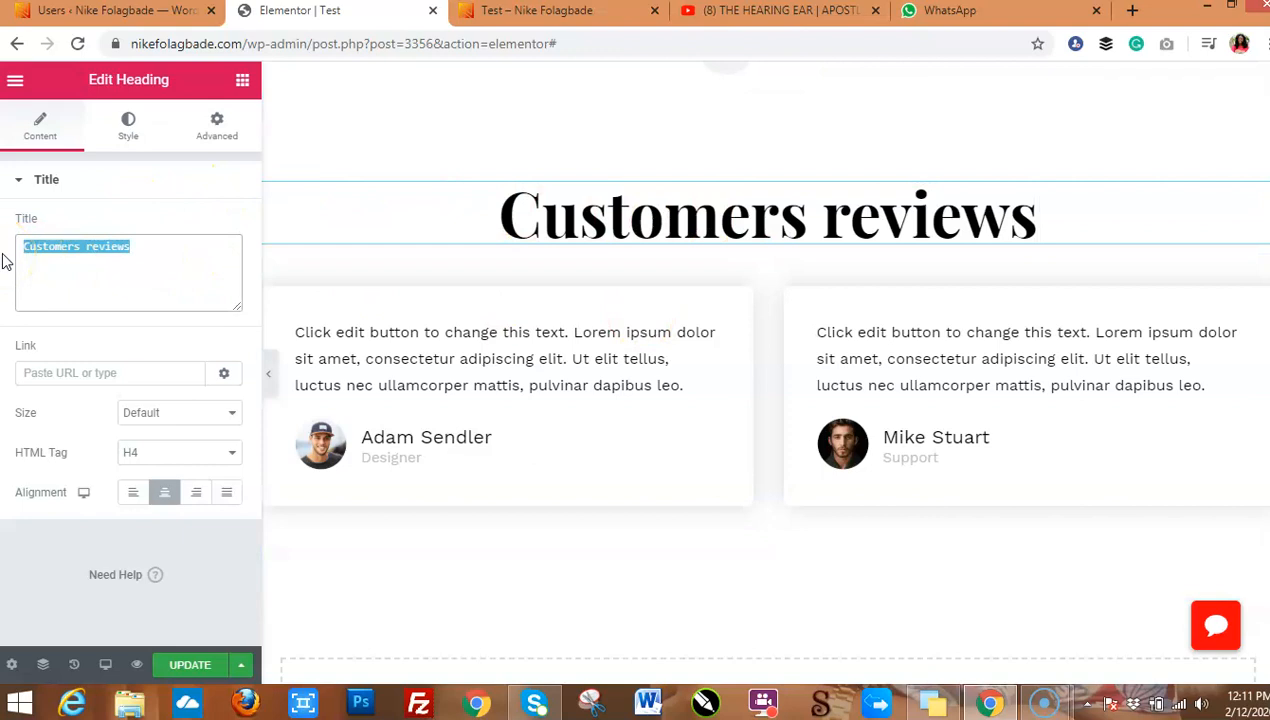
pyautogui.write('What Ou')
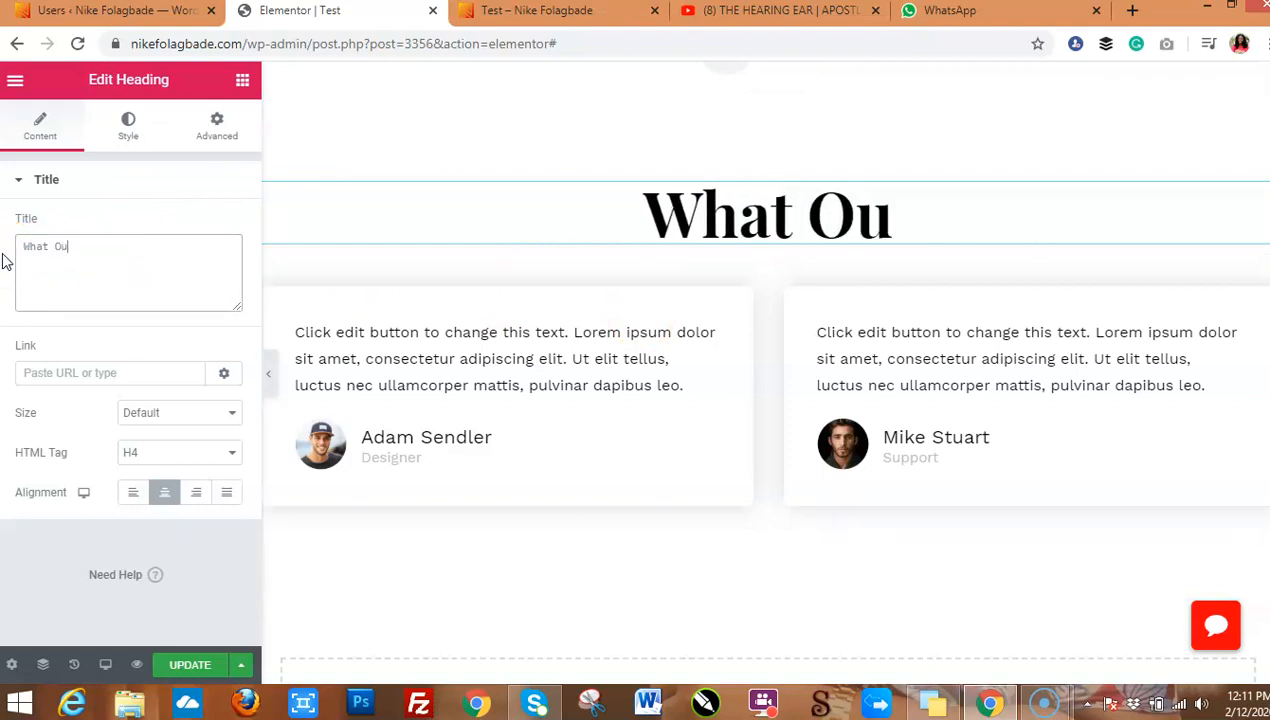
pyautogui.write('r Studen')
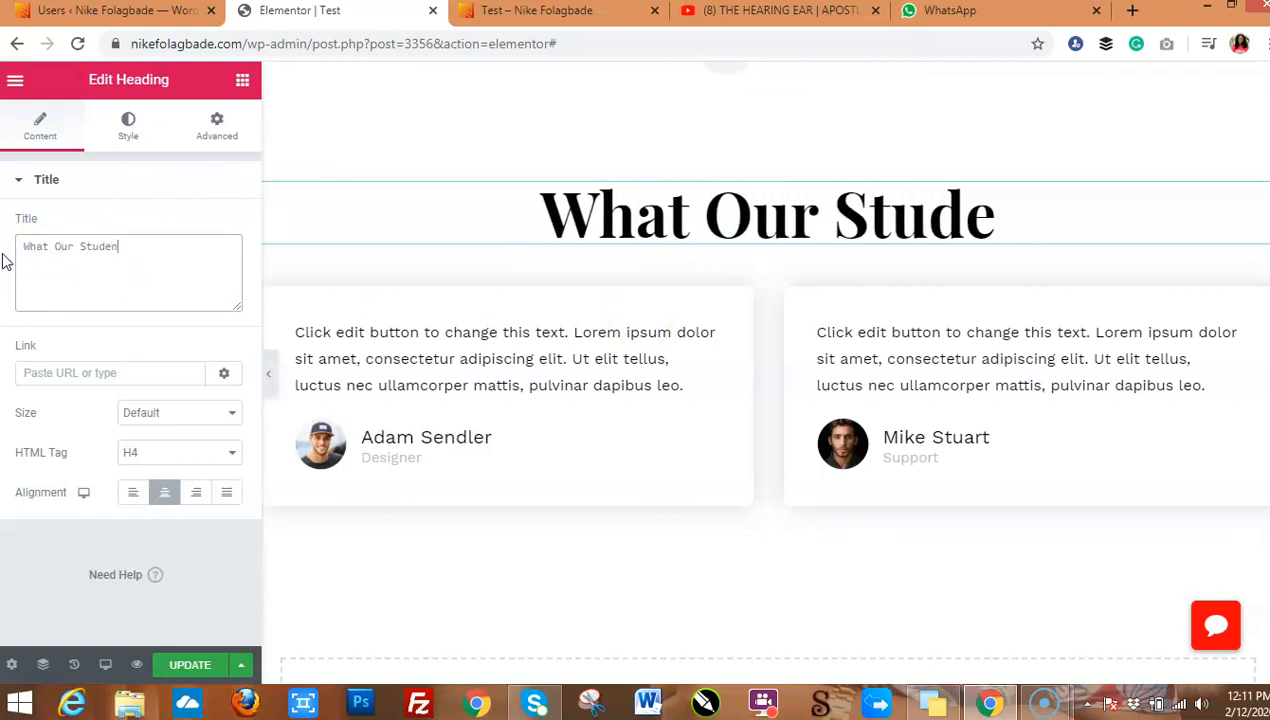
pyautogui.write('ts Are Saying')
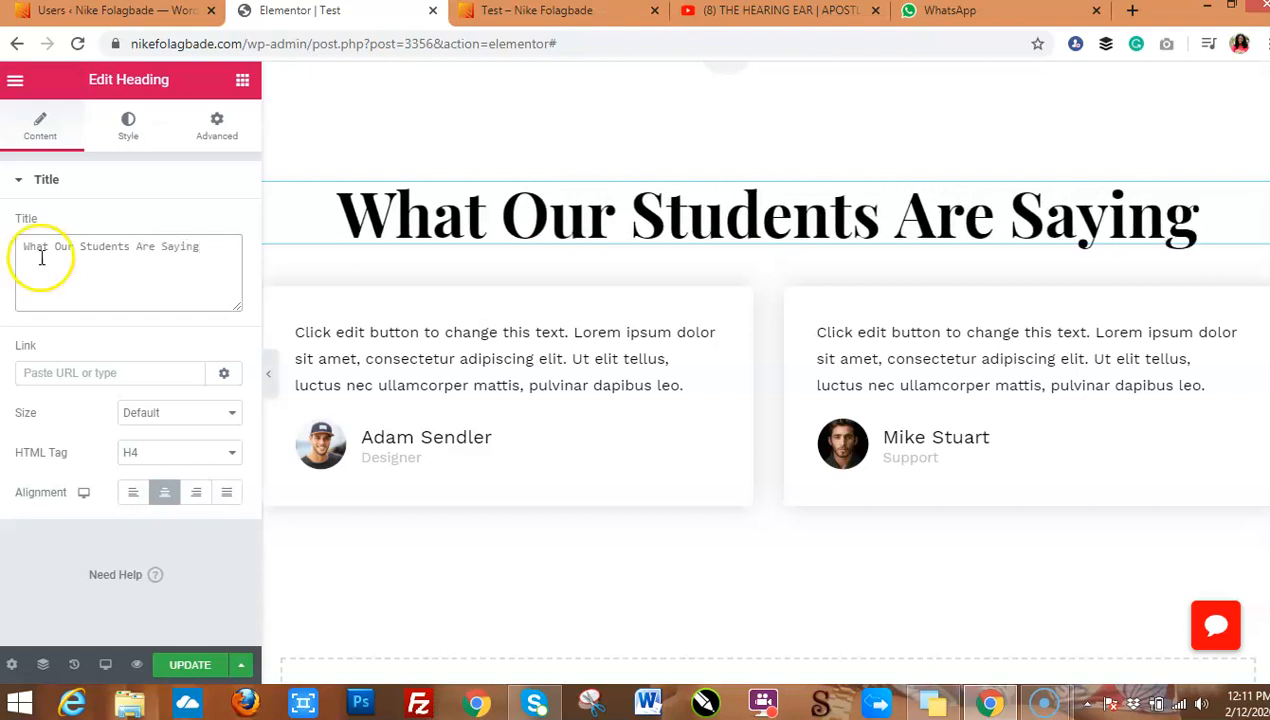
# Set the reviews heading's font size to 40 px and its text color to the saved red, #CF0000
pyautogui.click(130, 133)
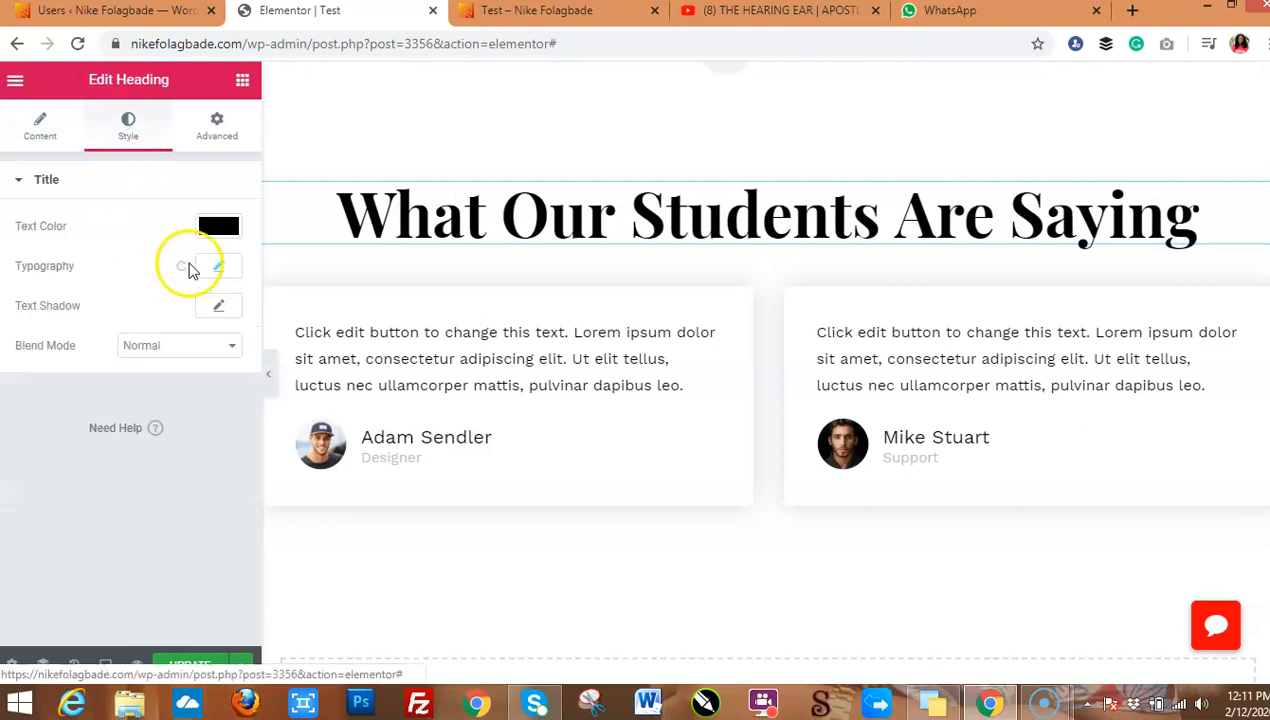
pyautogui.click(214, 267)
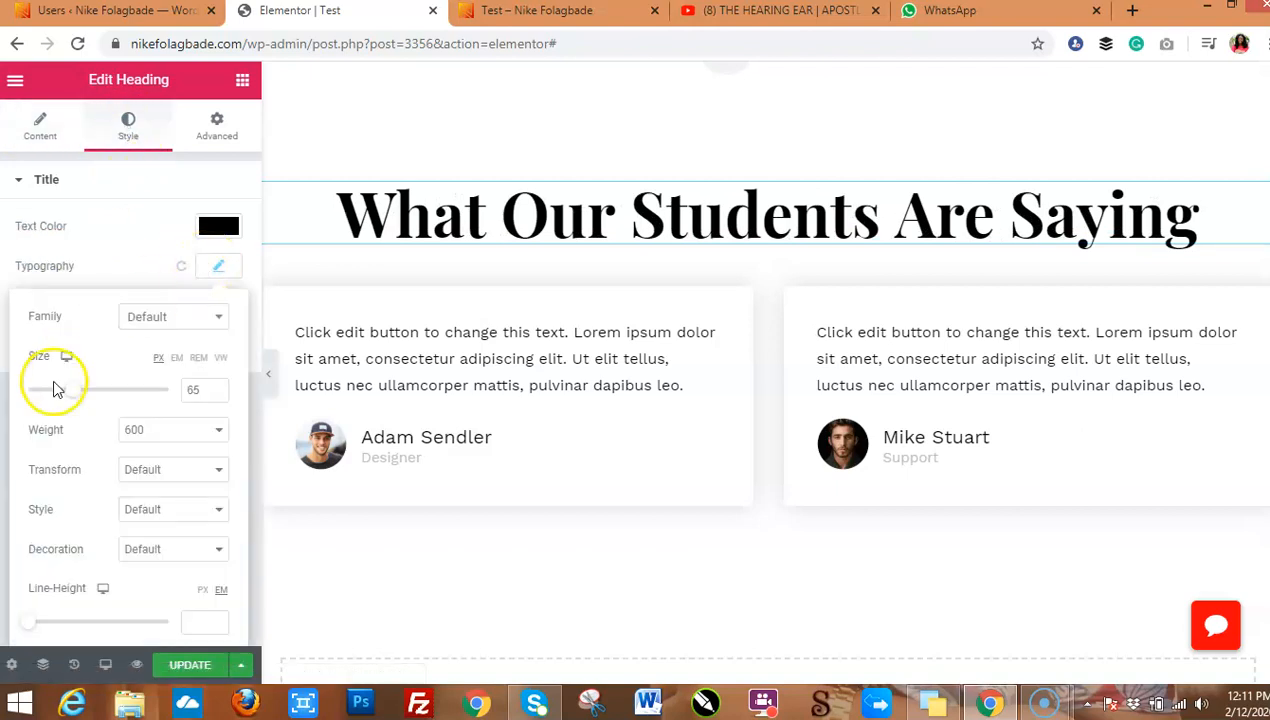
pyautogui.moveTo(73, 397); pyautogui.dragTo(57, 397)
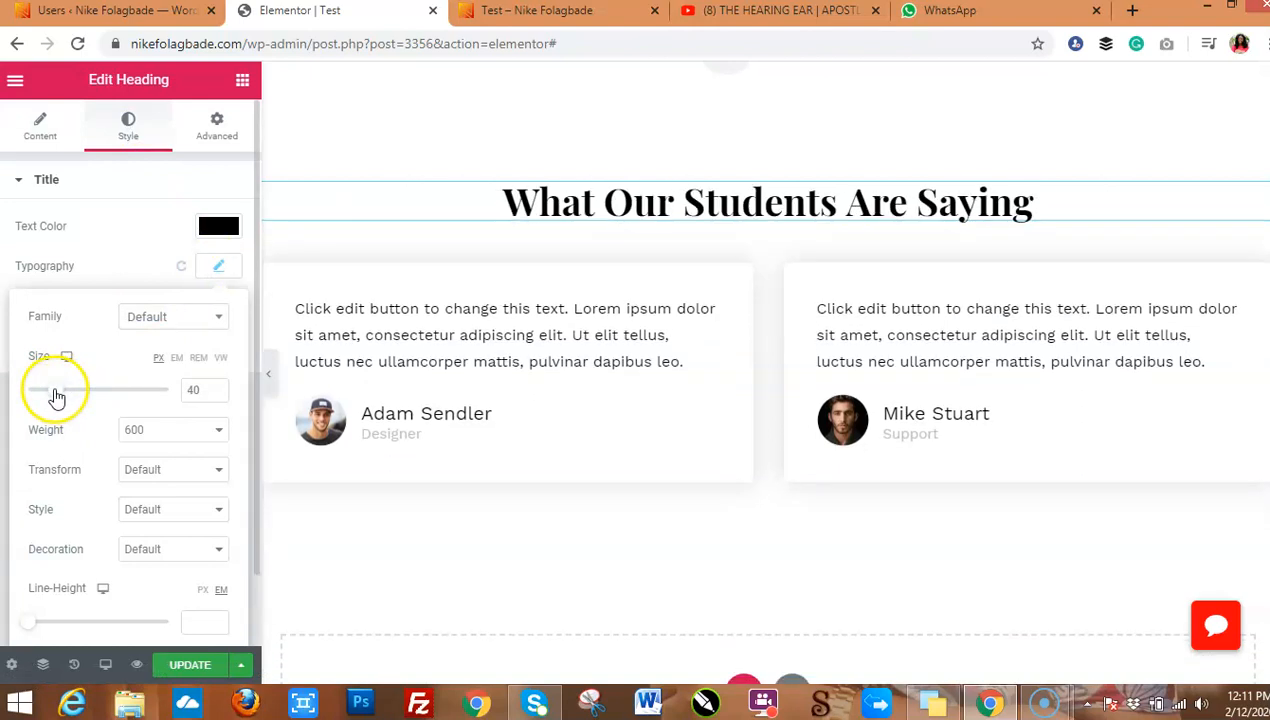
pyautogui.click(214, 227)
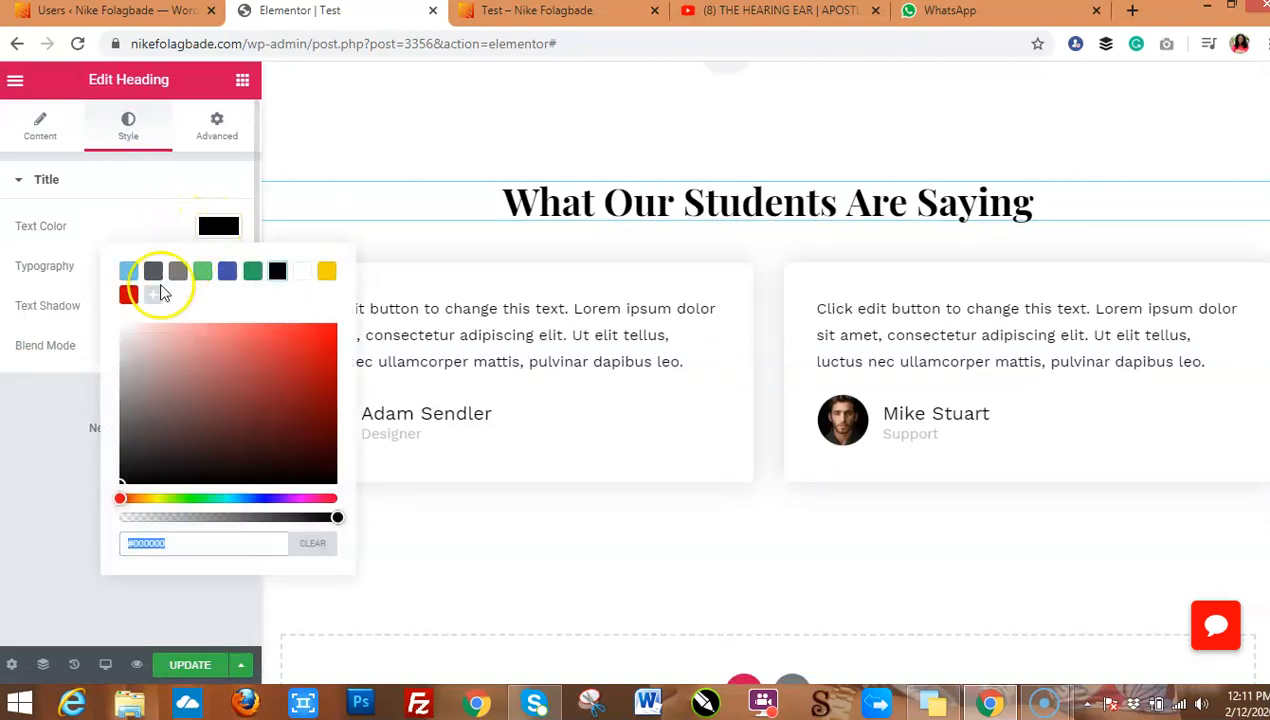
pyautogui.click(128, 296)
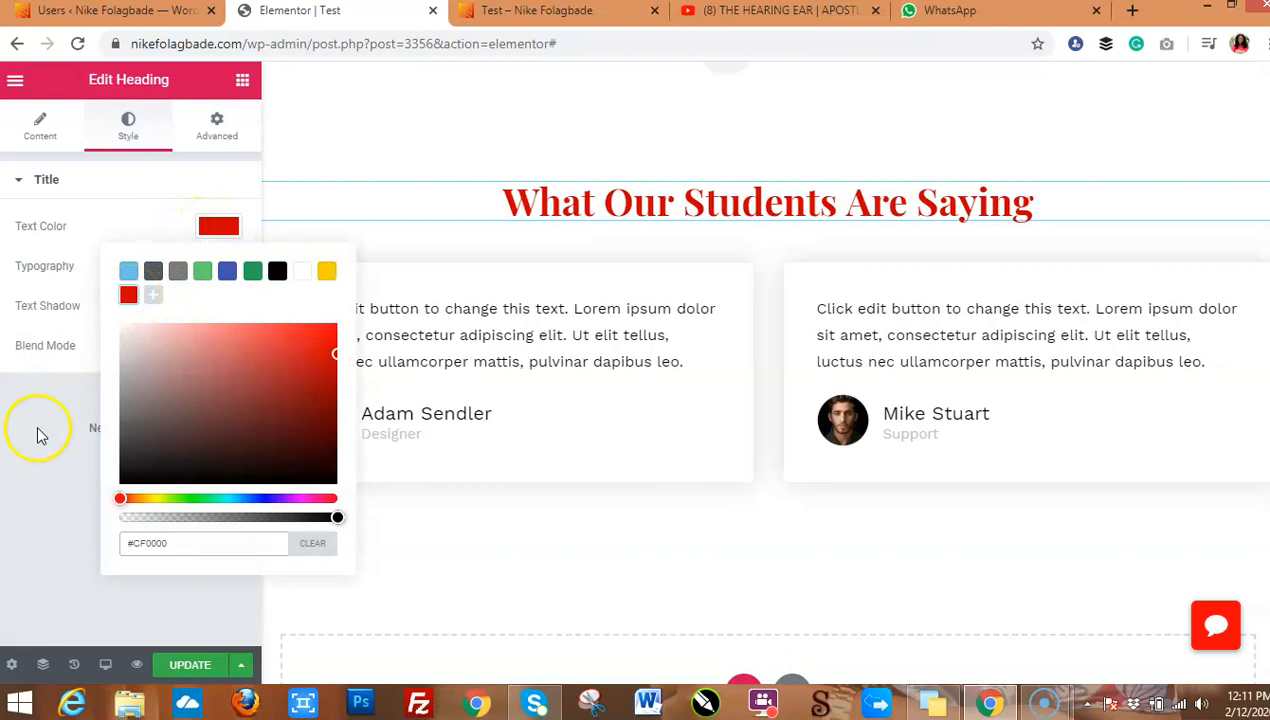
pyautogui.click(38, 433)
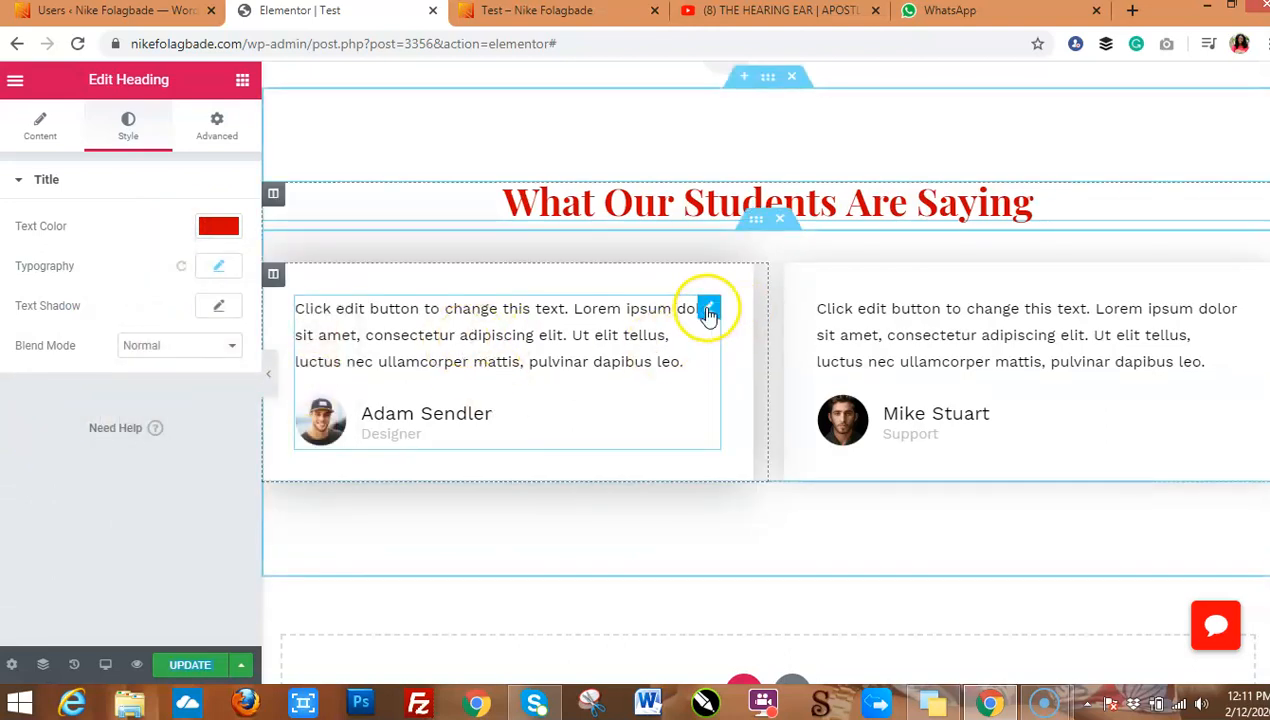
# Replace the first review card's picture with the media library photo of the woman in the white patterned top
pyautogui.click(492, 335)
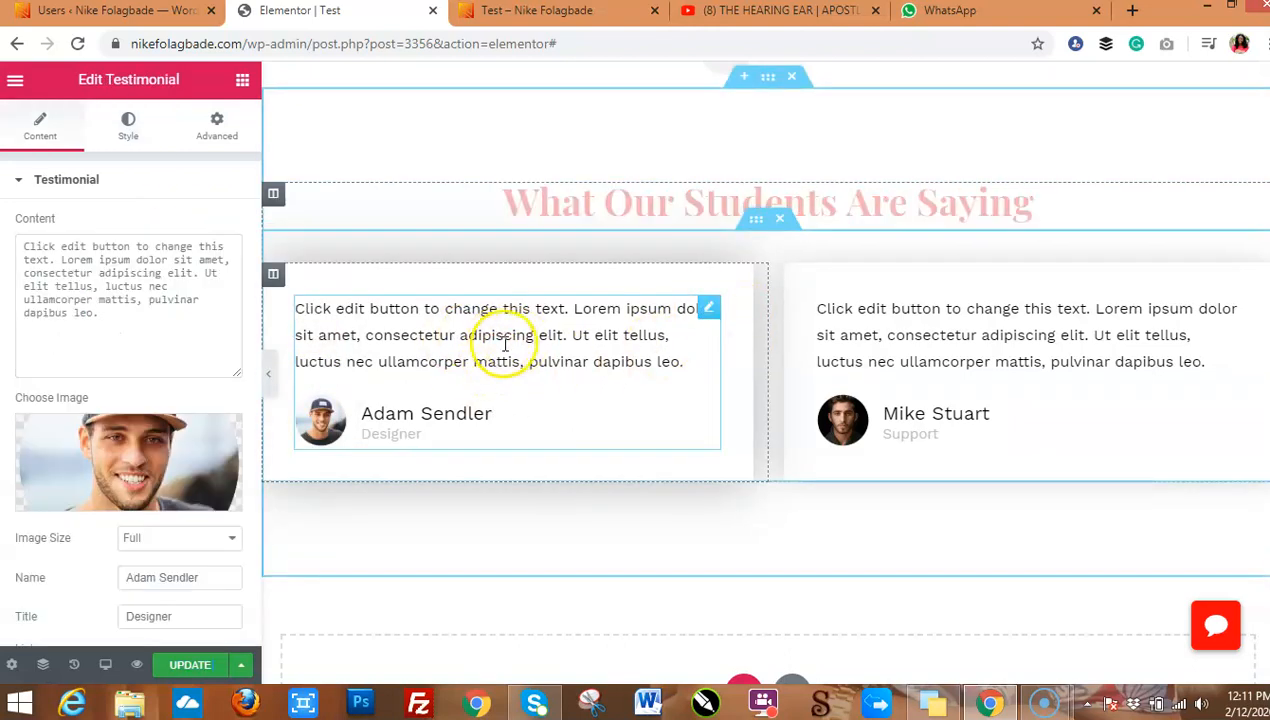
pyautogui.moveTo(119, 440)
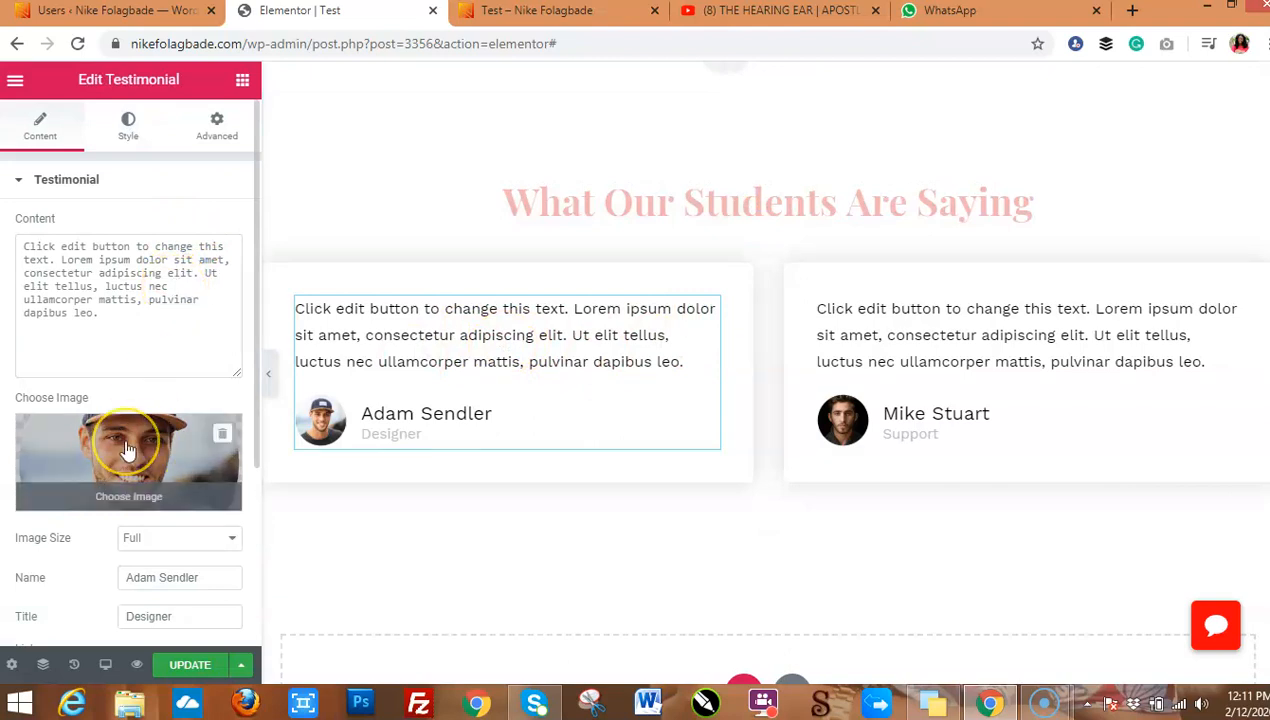
pyautogui.click(128, 451)
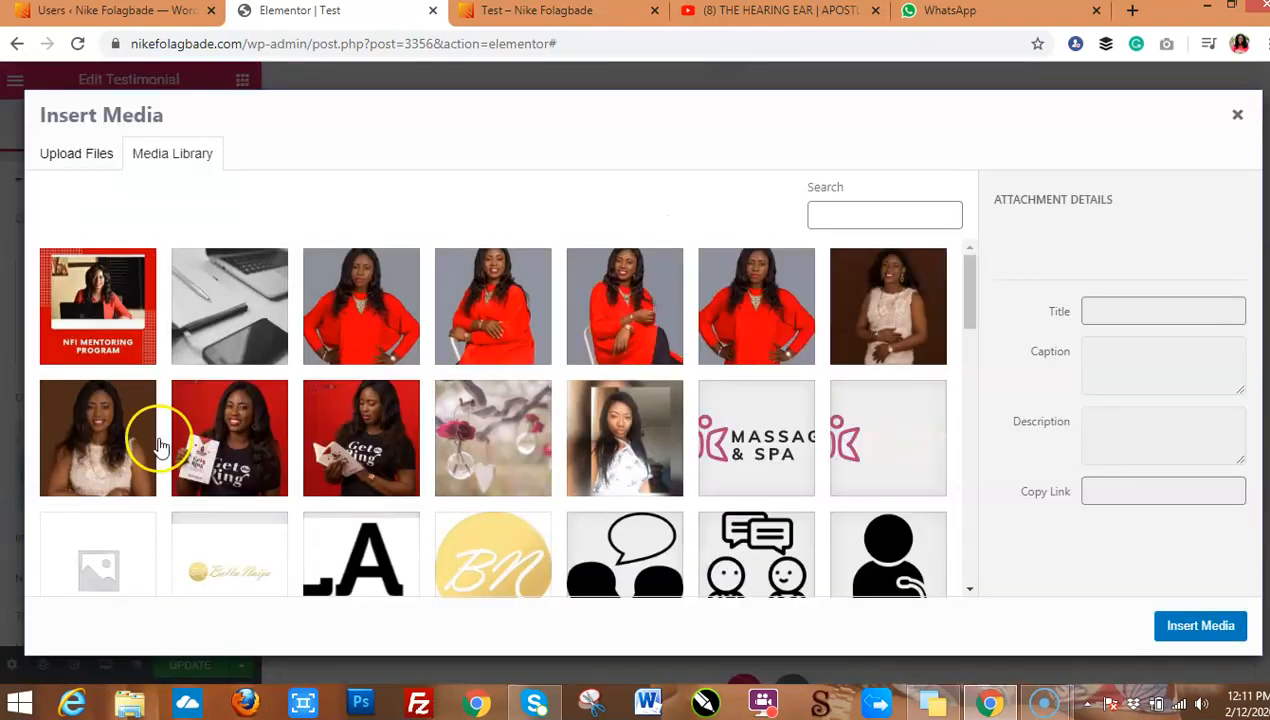
pyautogui.click(632, 440)
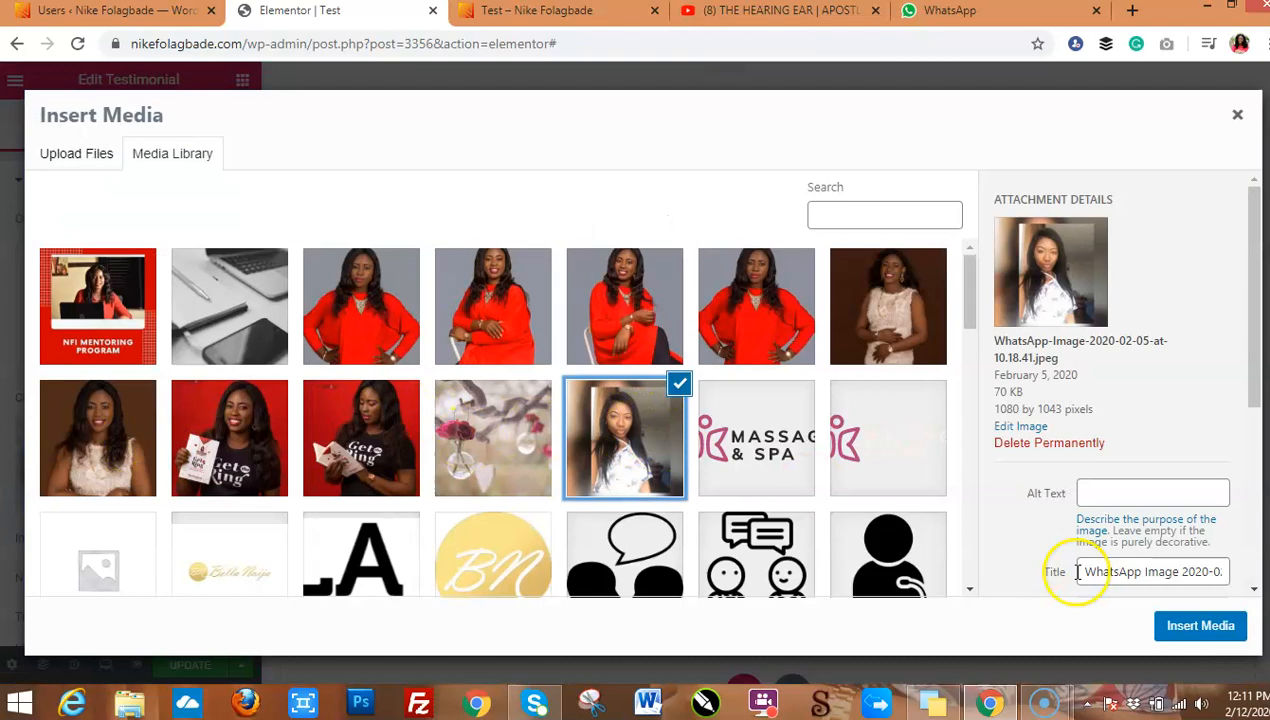
pyautogui.click(1199, 626)
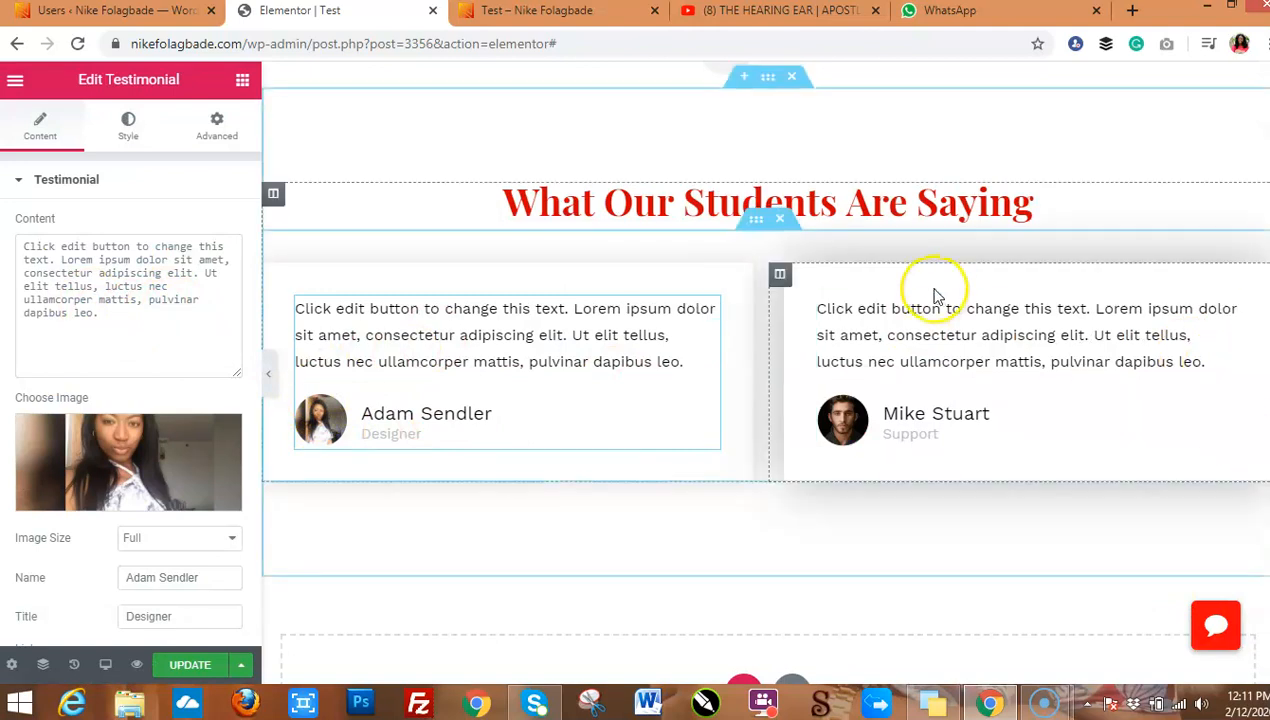
# Delete the notebook-and-laptop image section below the "Testing the way it works" heading
pyautogui.scroll(5, 765, 380)
pyautogui.scroll(5, 567, 227)
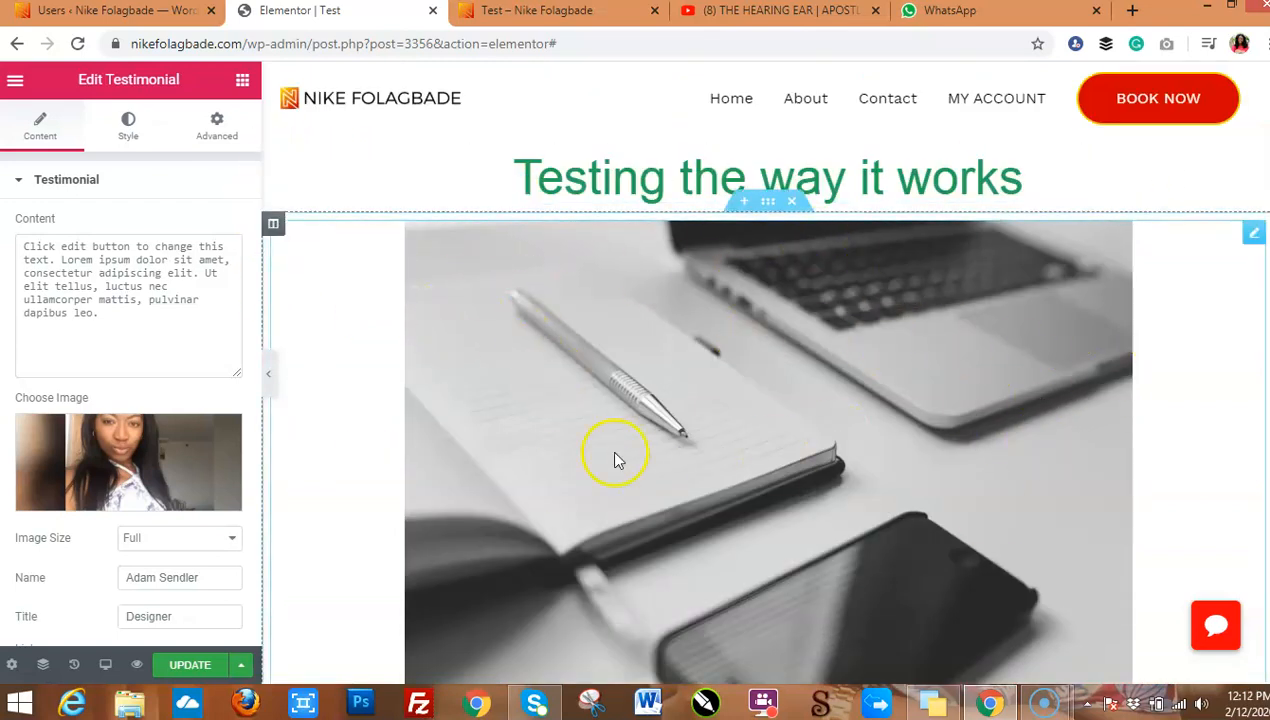
pyautogui.click(792, 203)
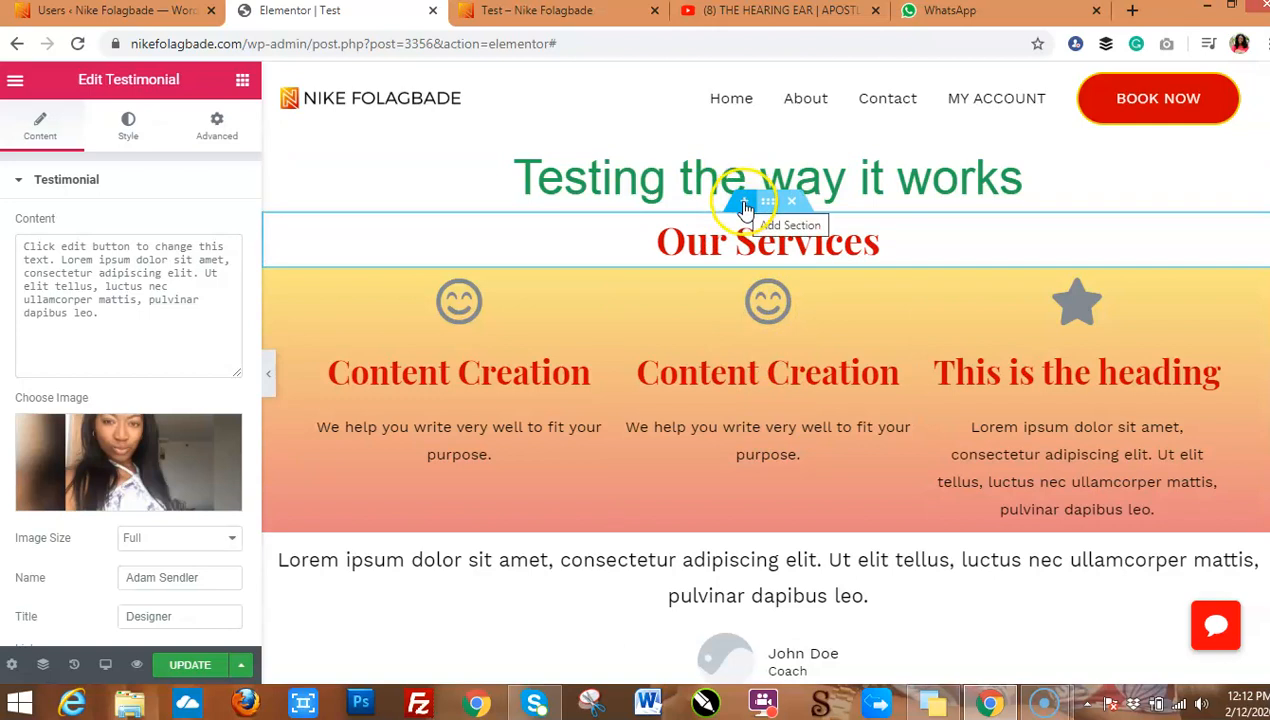
# Add a new section above "Our Services" and filter the template library's blocks by the Hero category for it
pyautogui.click(745, 207)
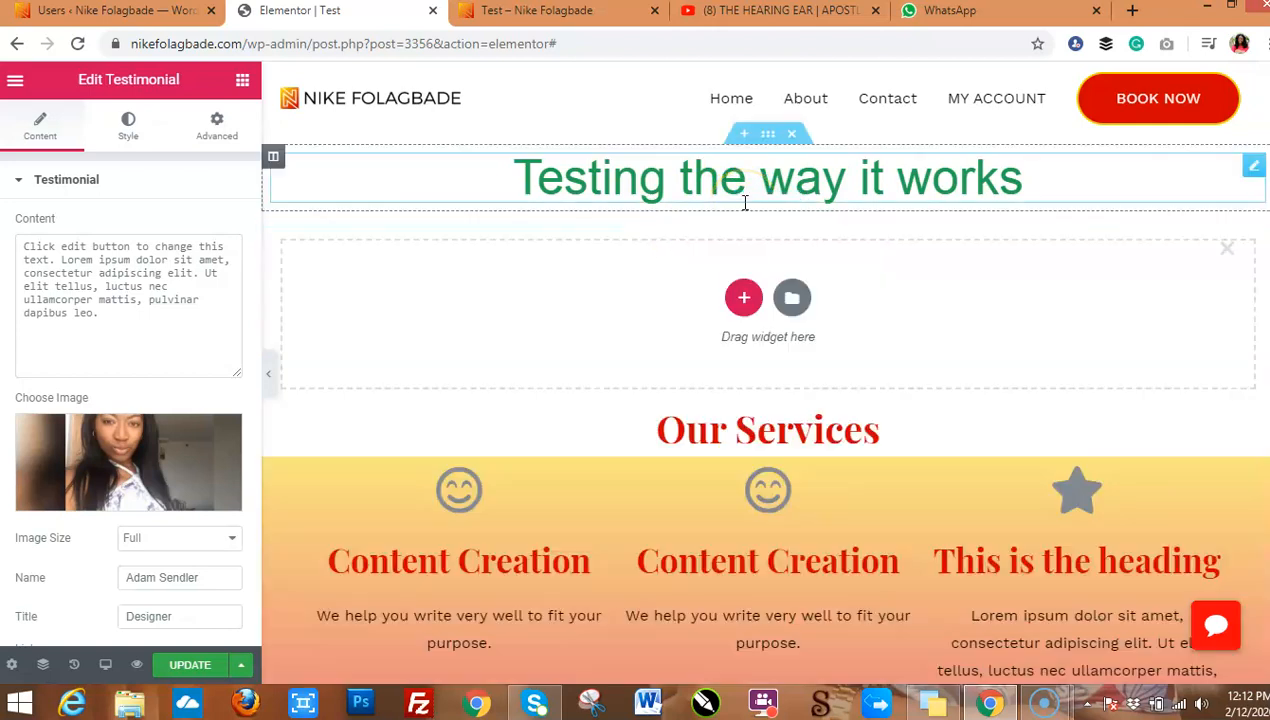
pyautogui.click(796, 297)
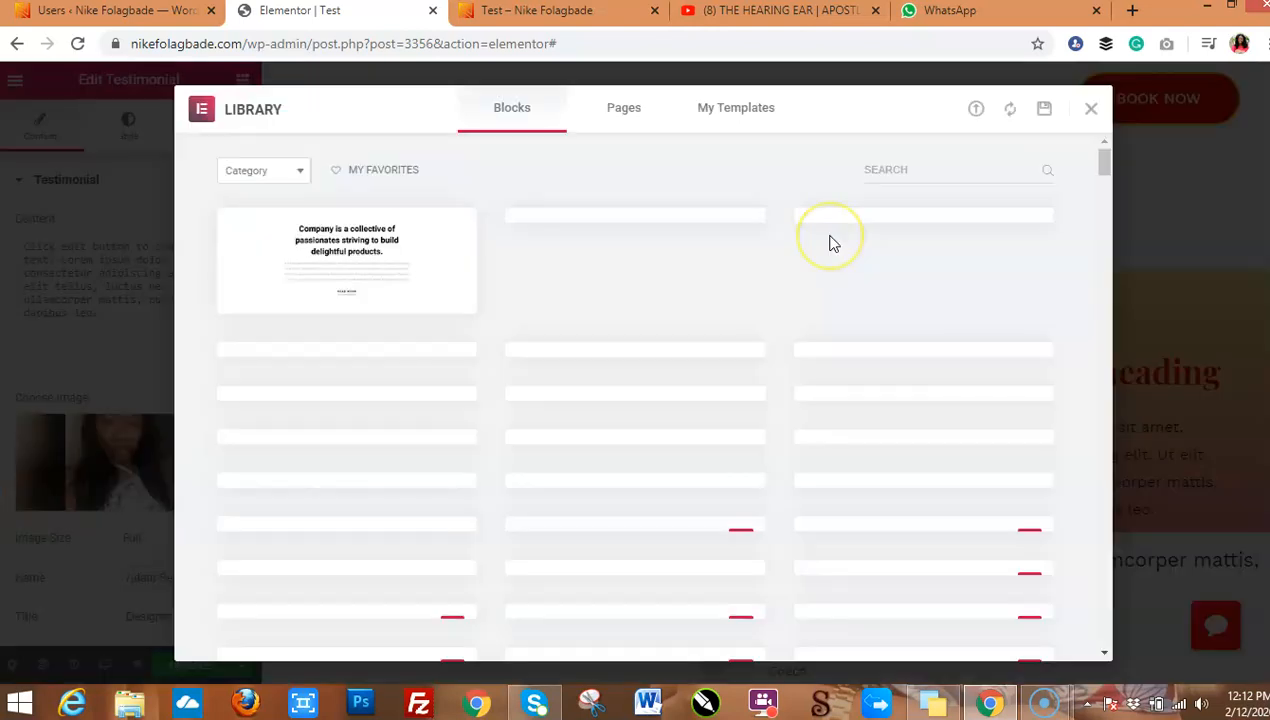
pyautogui.click(300, 176)
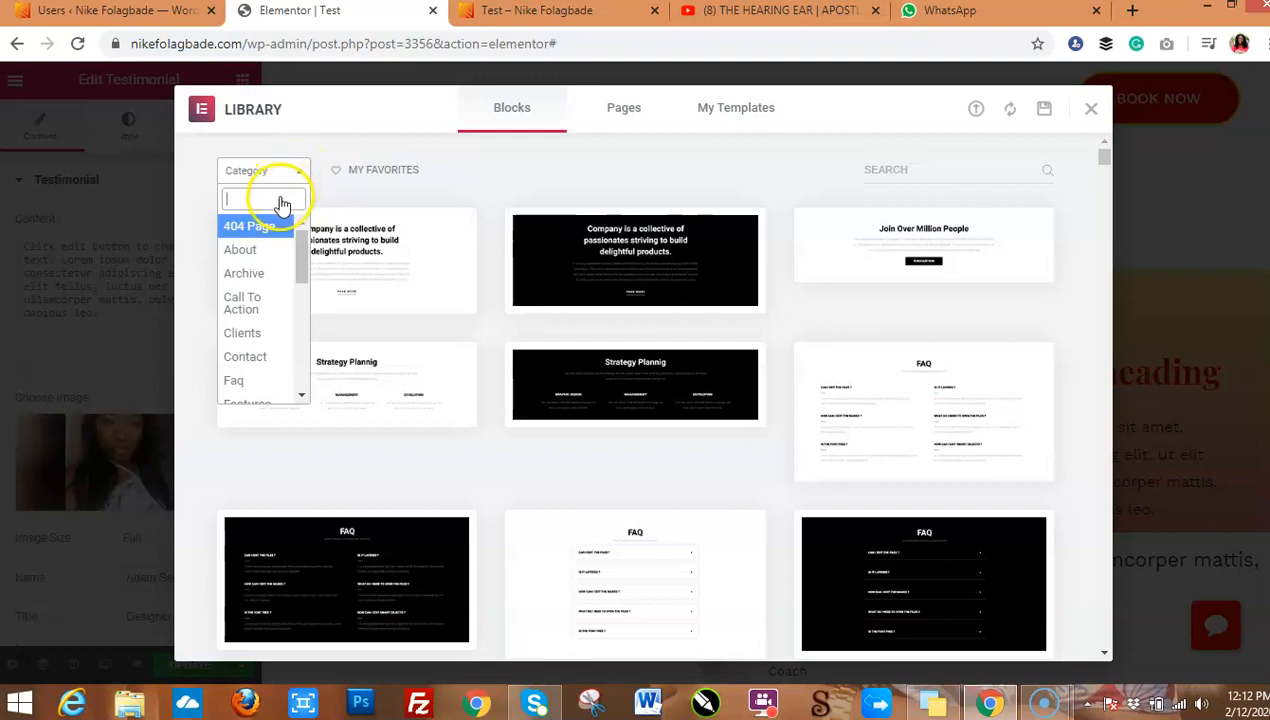
pyautogui.write('hero')
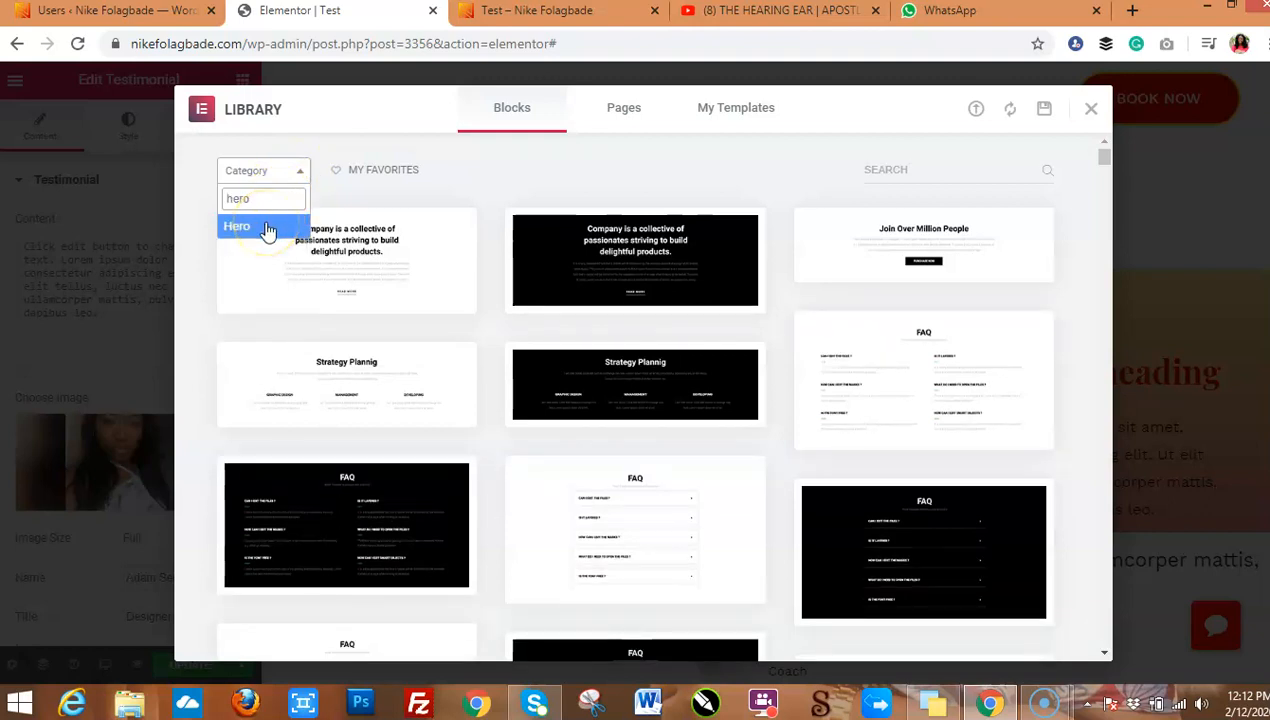
pyautogui.click(262, 227)
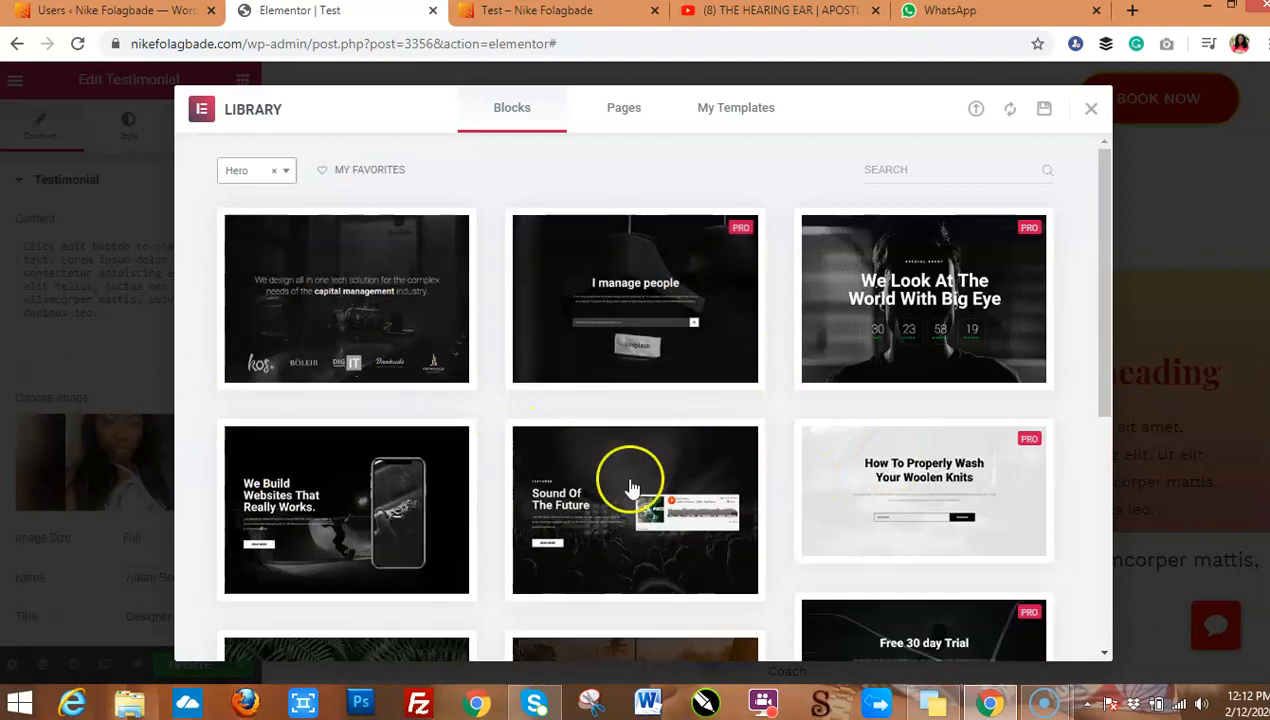
# Preview and insert the black hero block with the smartphone image, "We Build Websites That Really Works"
pyautogui.click(320, 484)
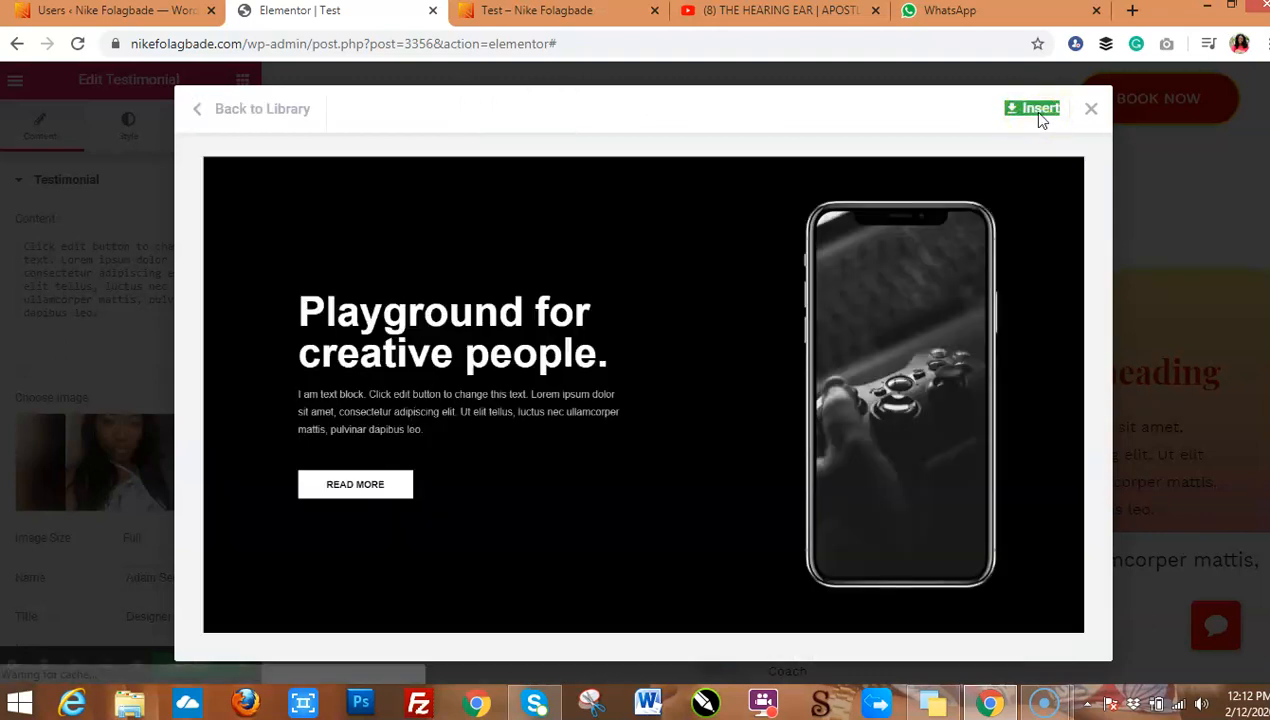
pyautogui.click(1036, 111)
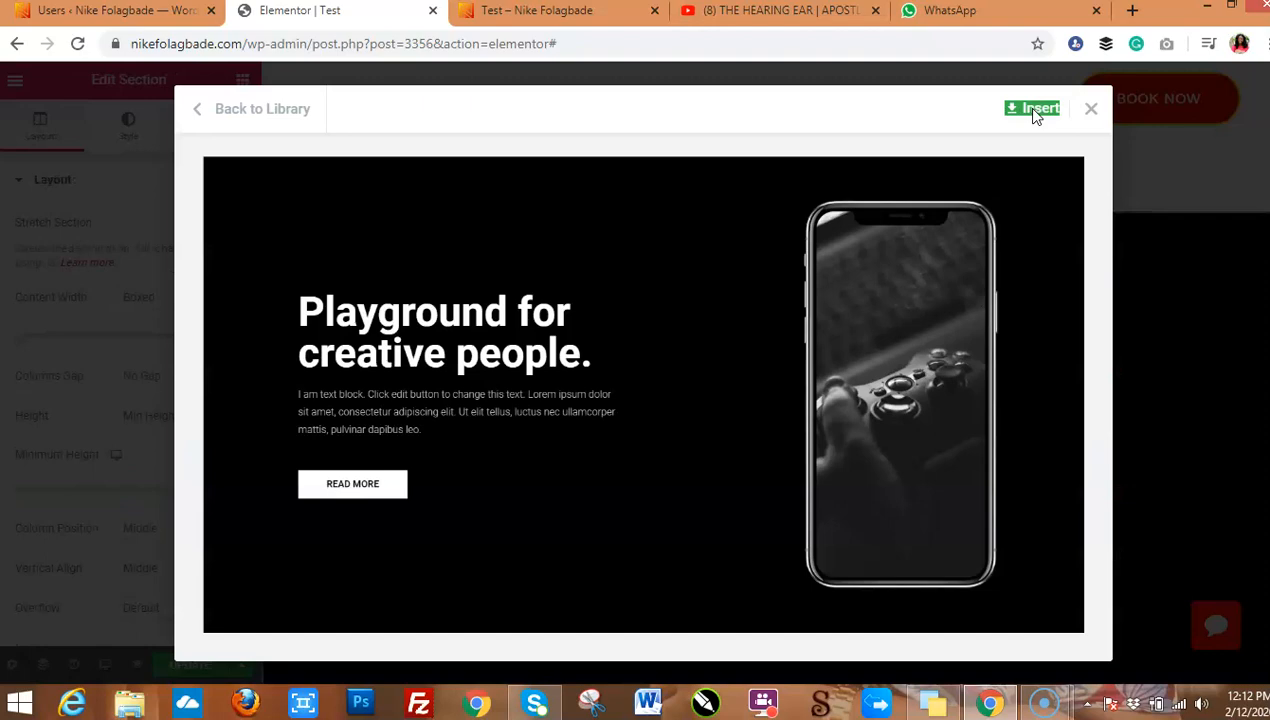
pyautogui.click(1034, 110)
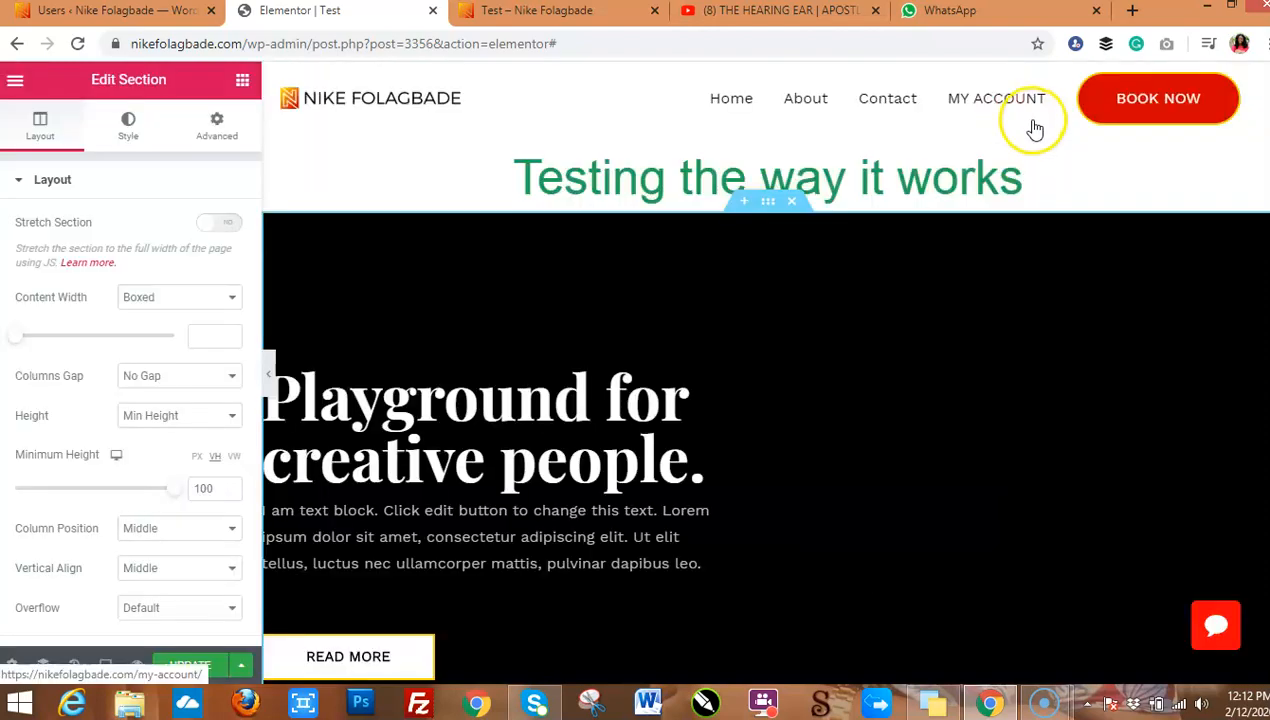
# Change the hero block's "Read More" button text to "GET STARTED"
pyautogui.scroll(-5, 1180, 183)
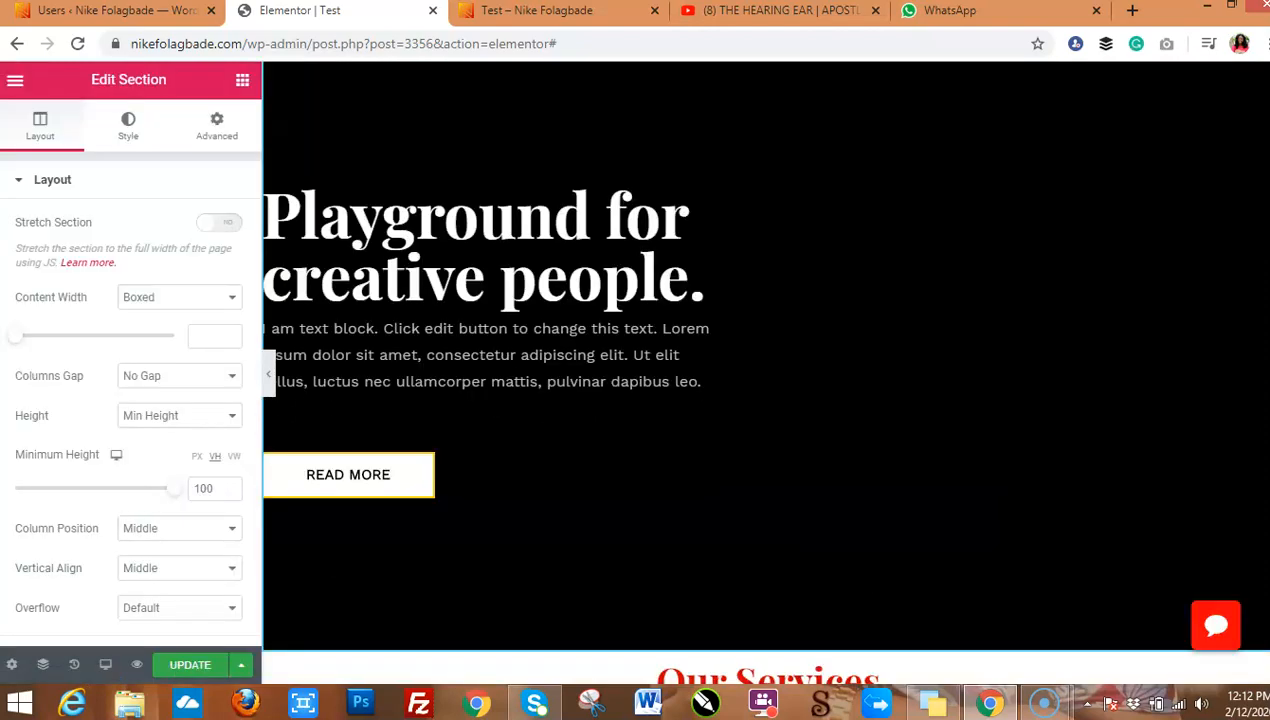
pyautogui.scroll(-4, 765, 370)
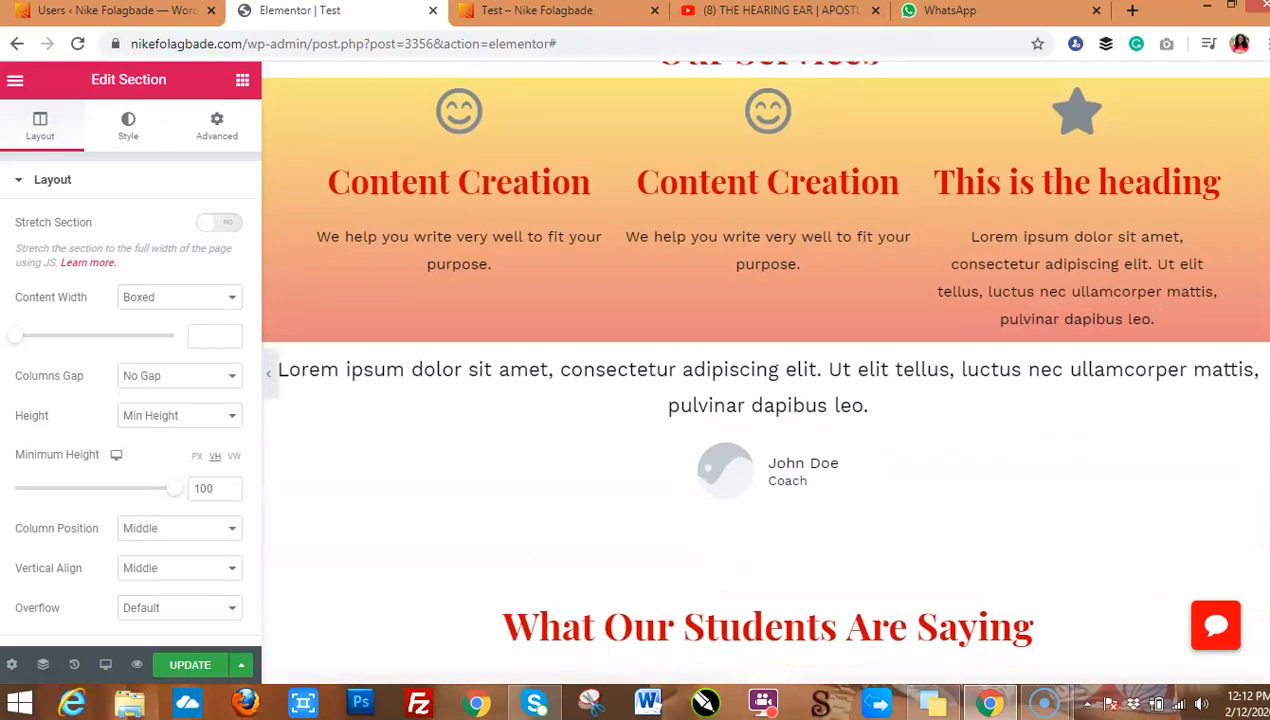
pyautogui.scroll(5, 765, 370)
pyautogui.scroll(3, 1110, 230)
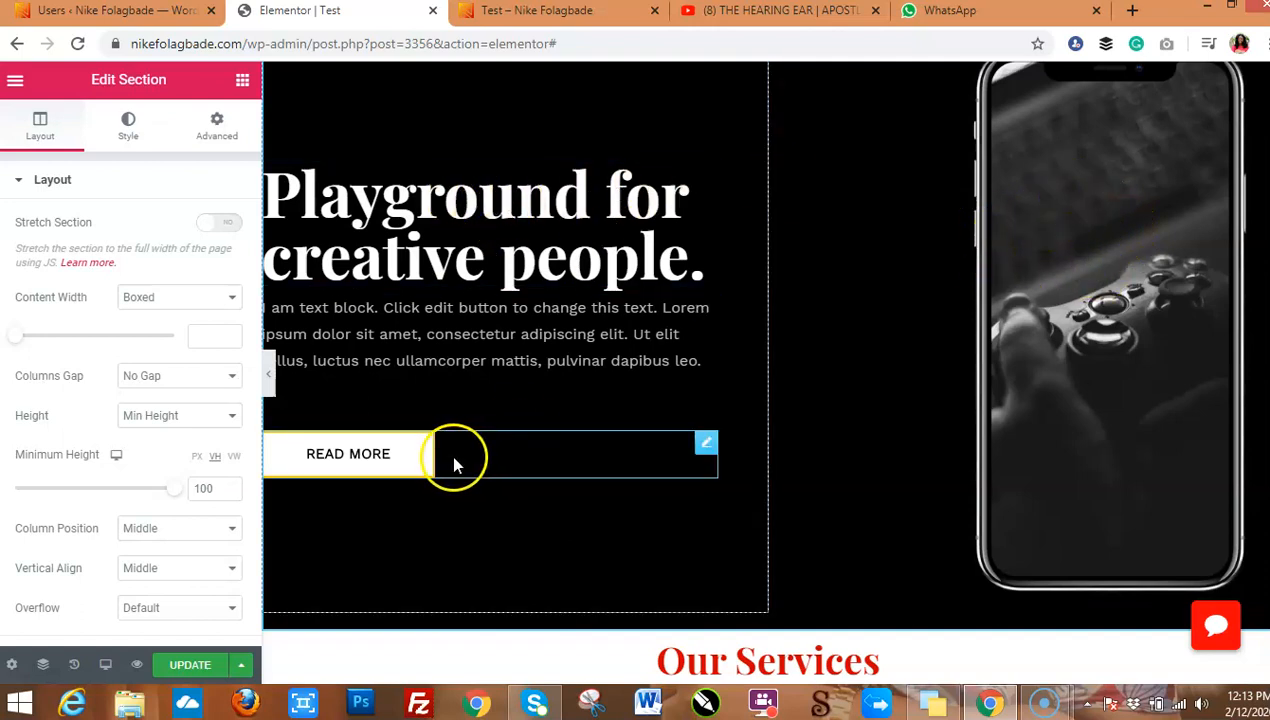
pyautogui.click(705, 444)
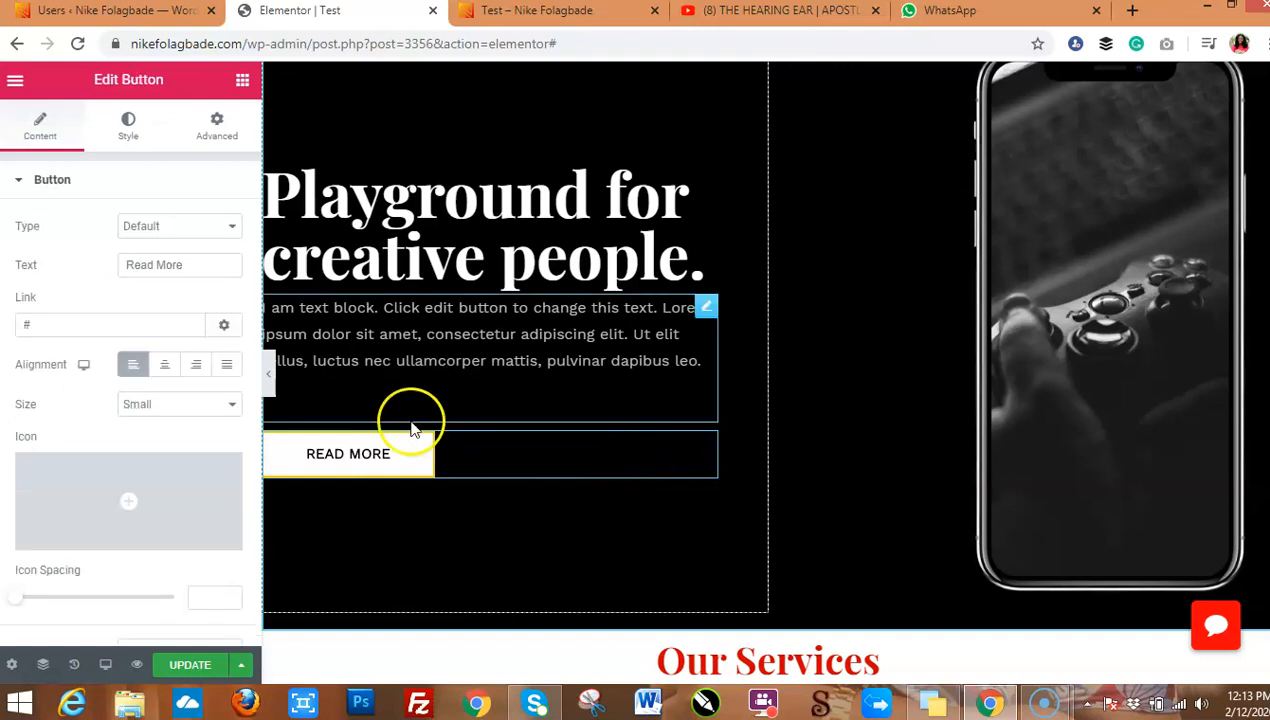
pyautogui.moveTo(188, 266); pyautogui.dragTo(98, 270)
pyautogui.press('BackSpace')
pyautogui.write('GET STARTE')
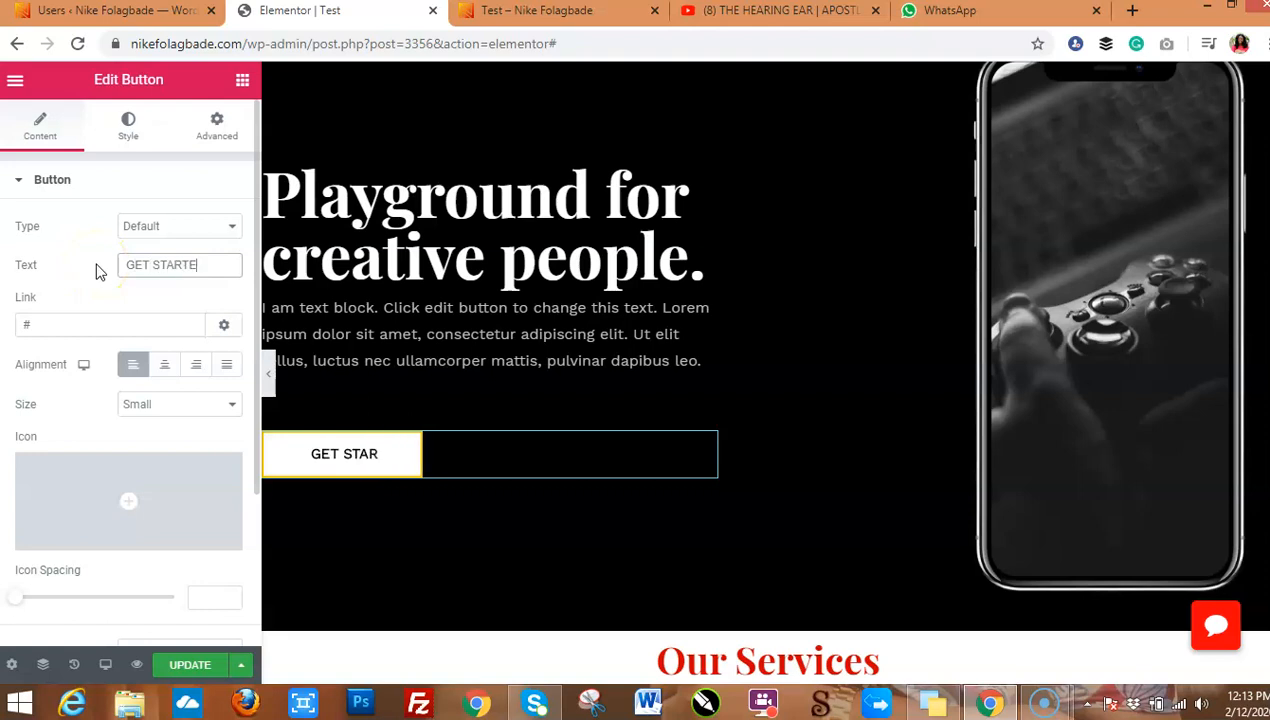
pyautogui.write('D')
pyautogui.click(92, 313)
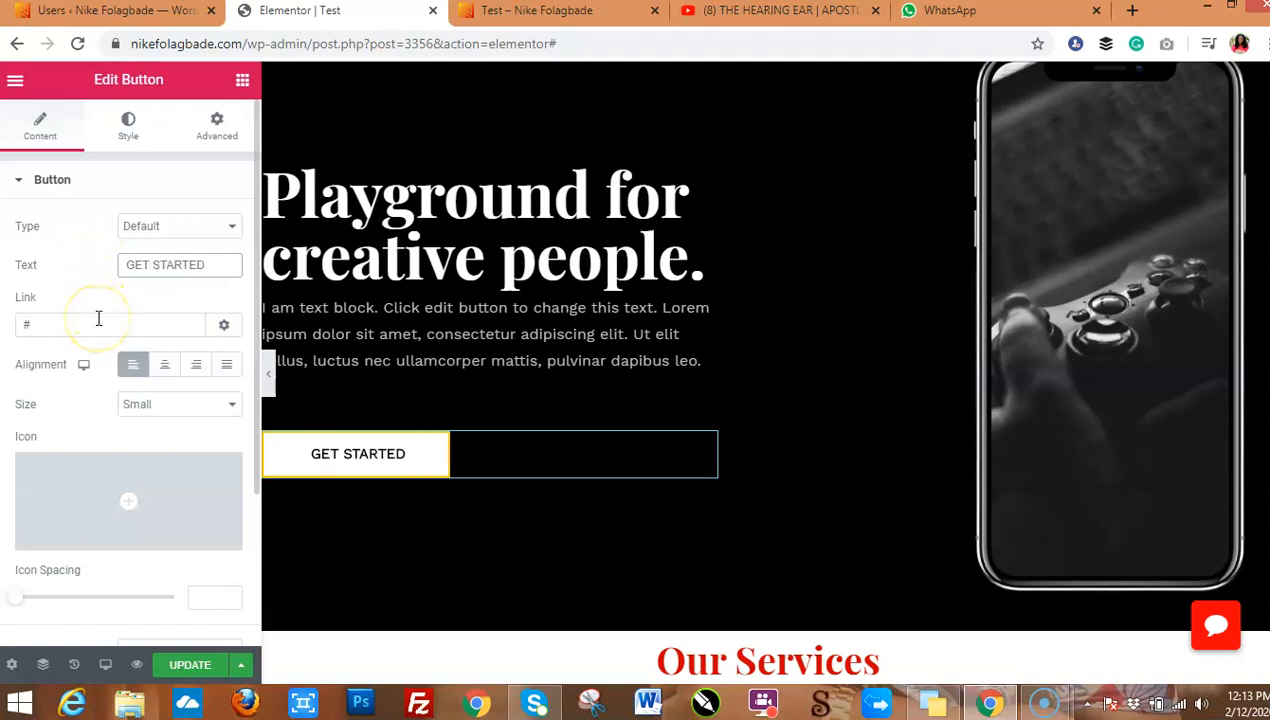
# Set the size of the hero block's "GET STARTED" button to Medium
pyautogui.moveTo(150, 488)
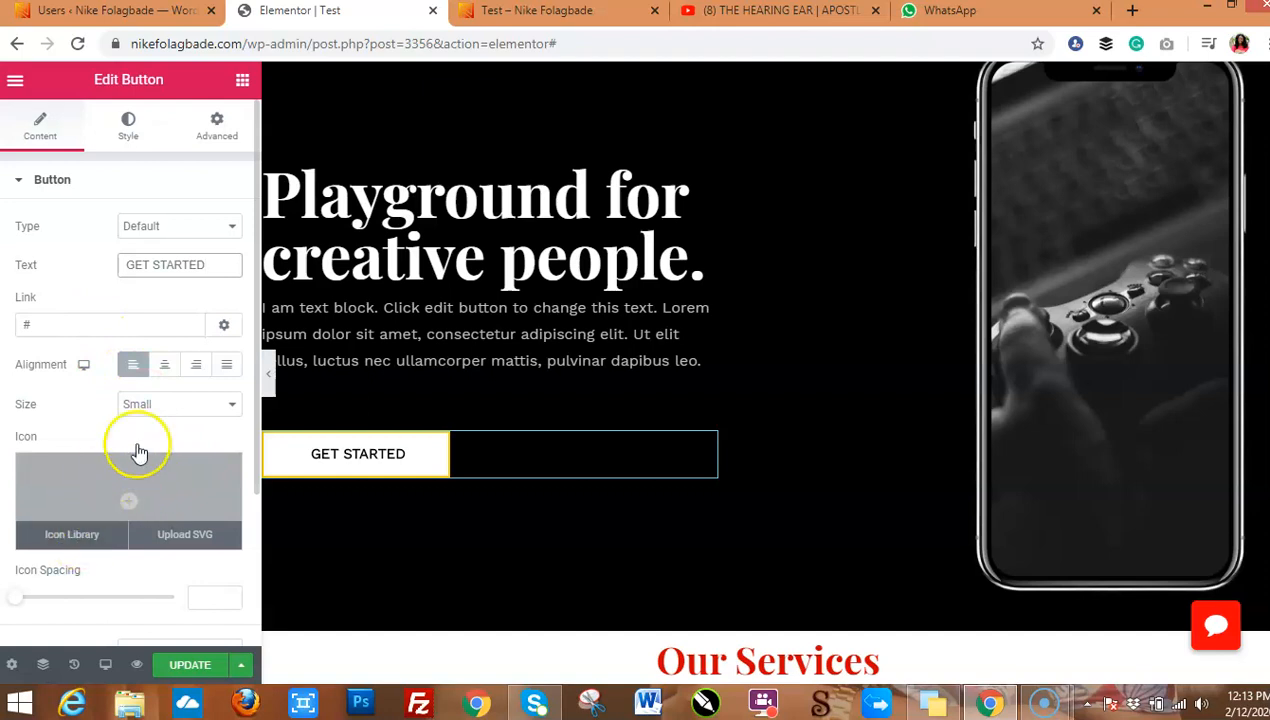
pyautogui.click(176, 414)
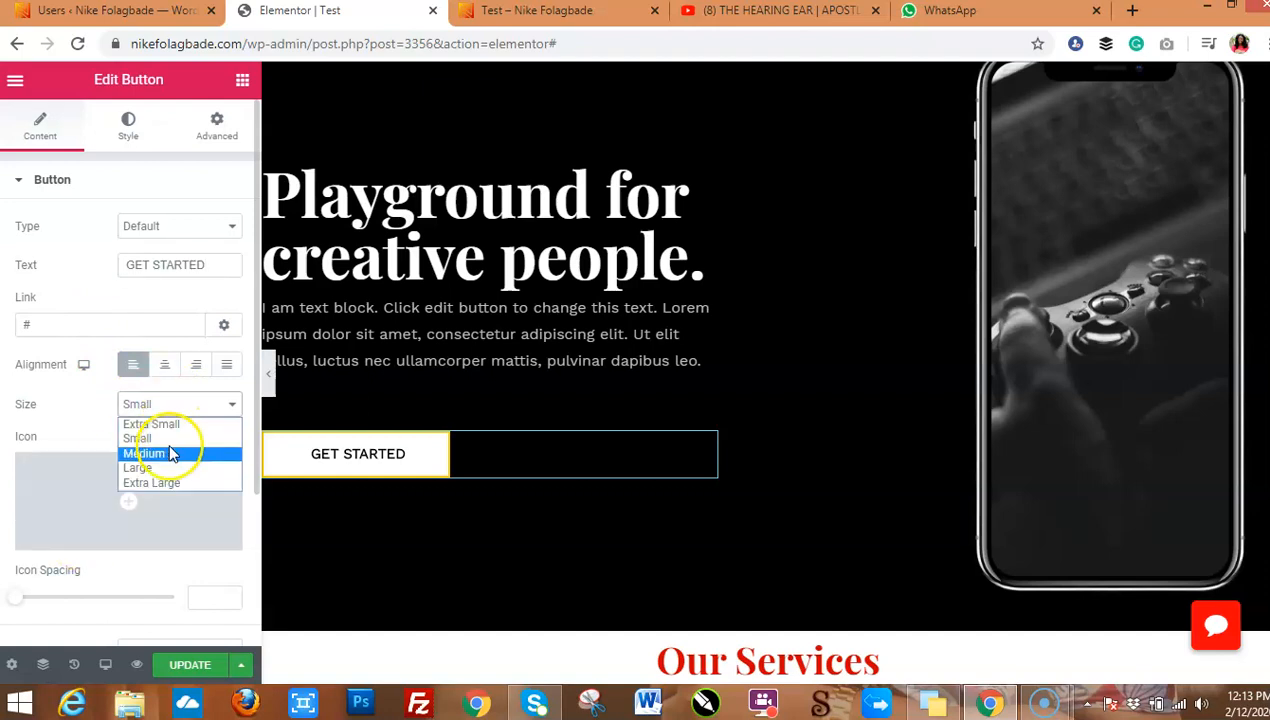
pyautogui.click(170, 450)
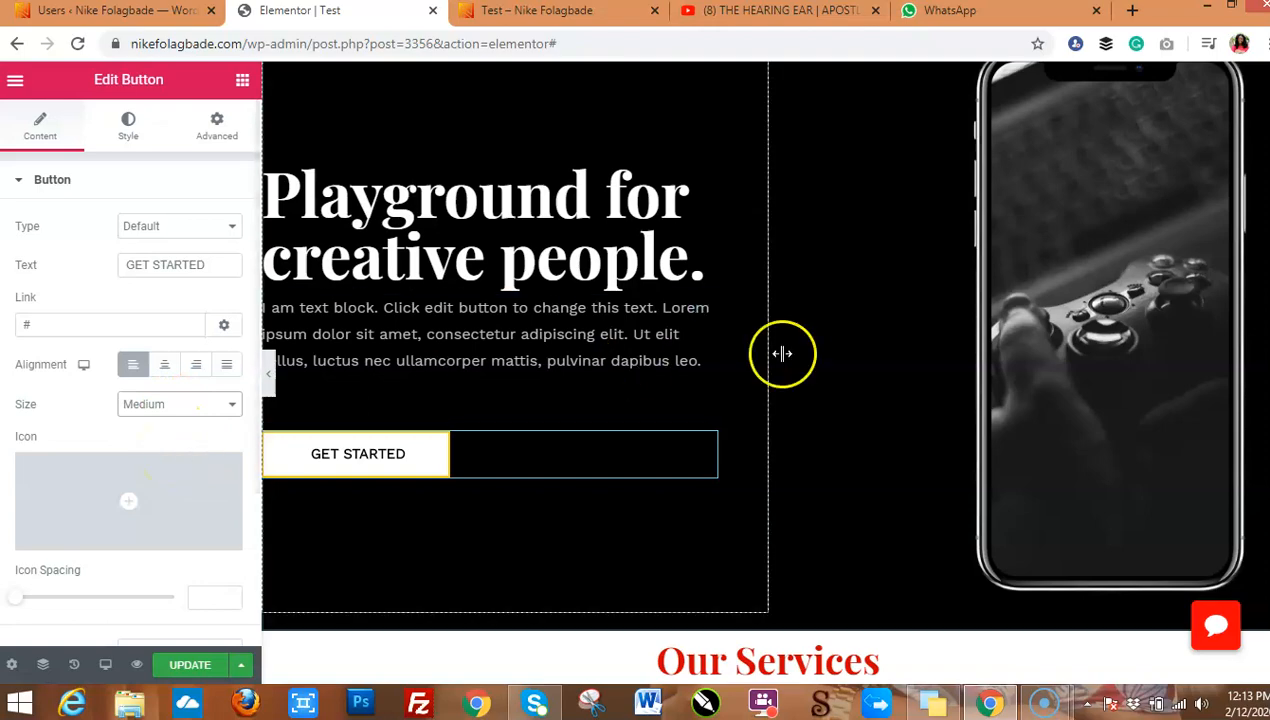
pyautogui.scroll(-10, 765, 365)
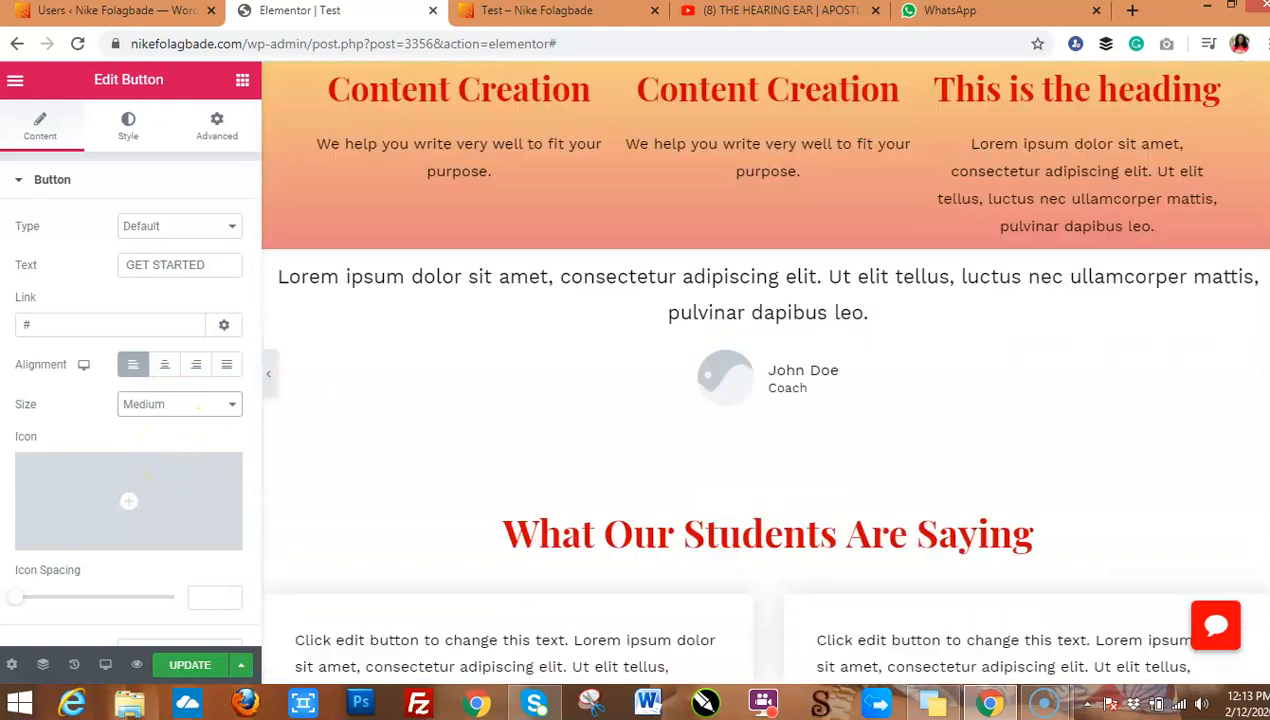
pyautogui.scroll(8, 901, 326)
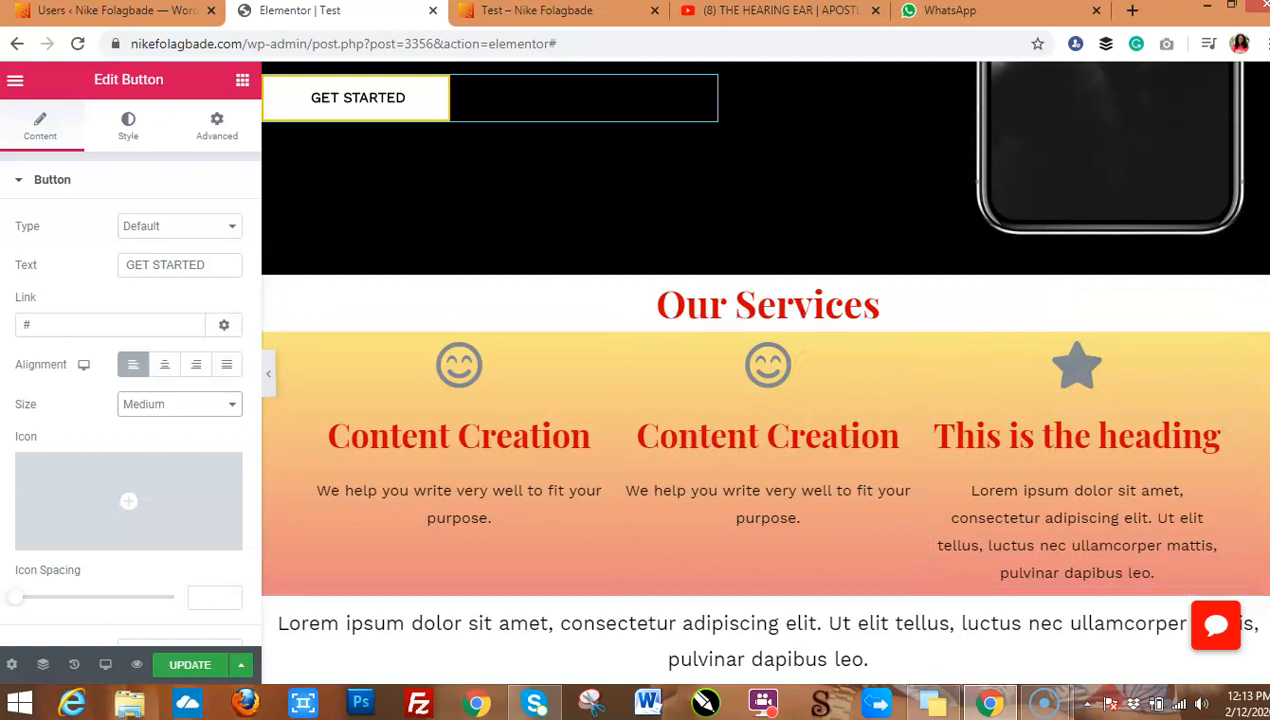
# Revert the page to the "Editing Started" entry in its action history
pyautogui.click(75, 665)
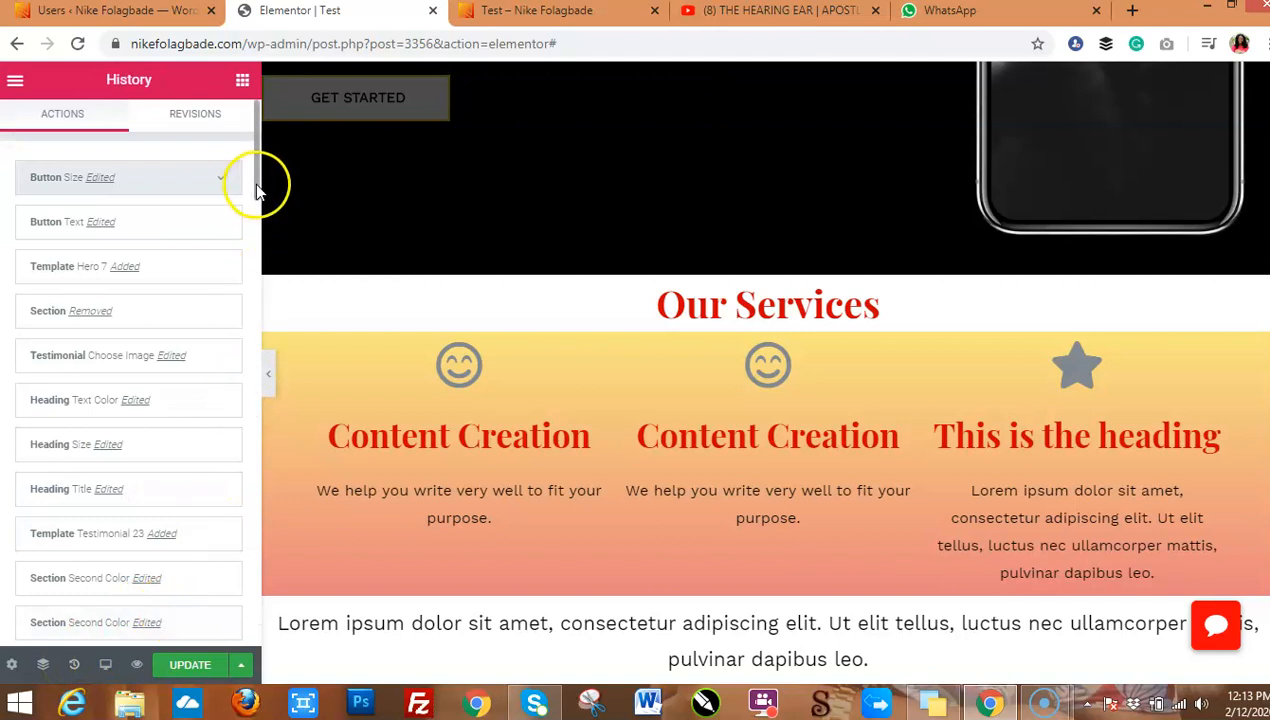
pyautogui.scroll(-1, 256, 215)
pyautogui.moveTo(256, 215); pyautogui.dragTo(253, 635)
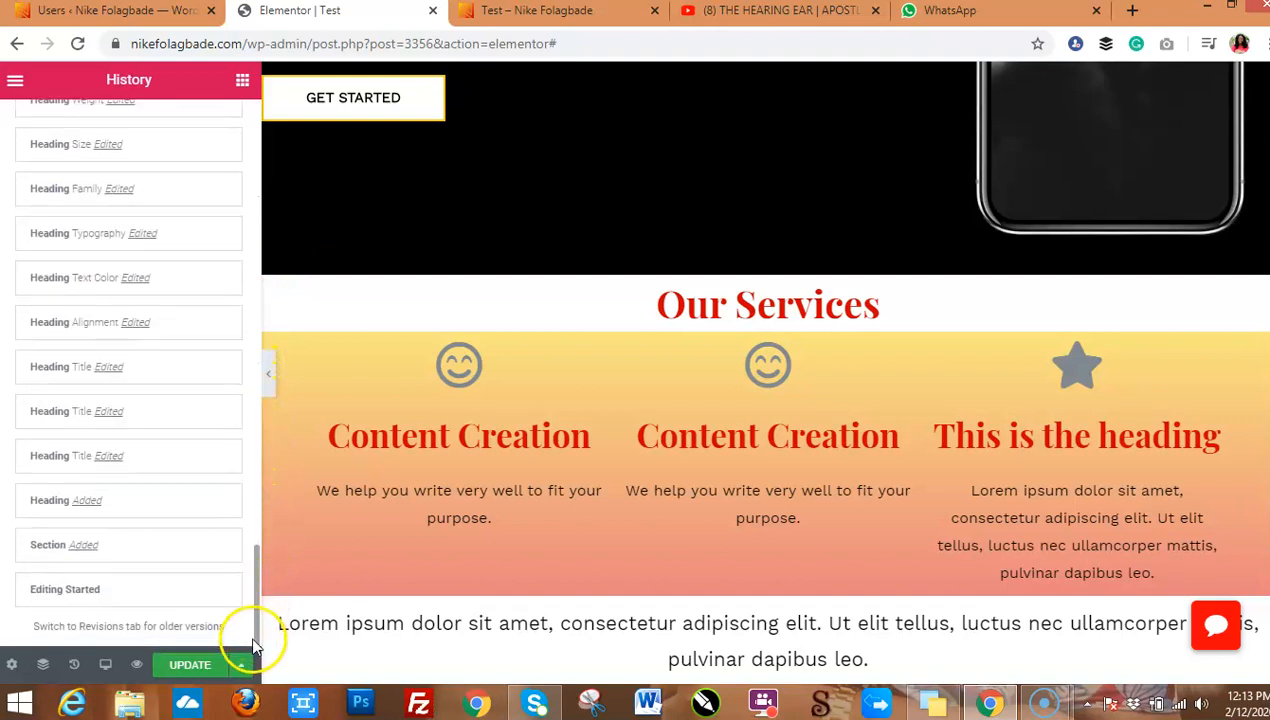
pyautogui.click(163, 591)
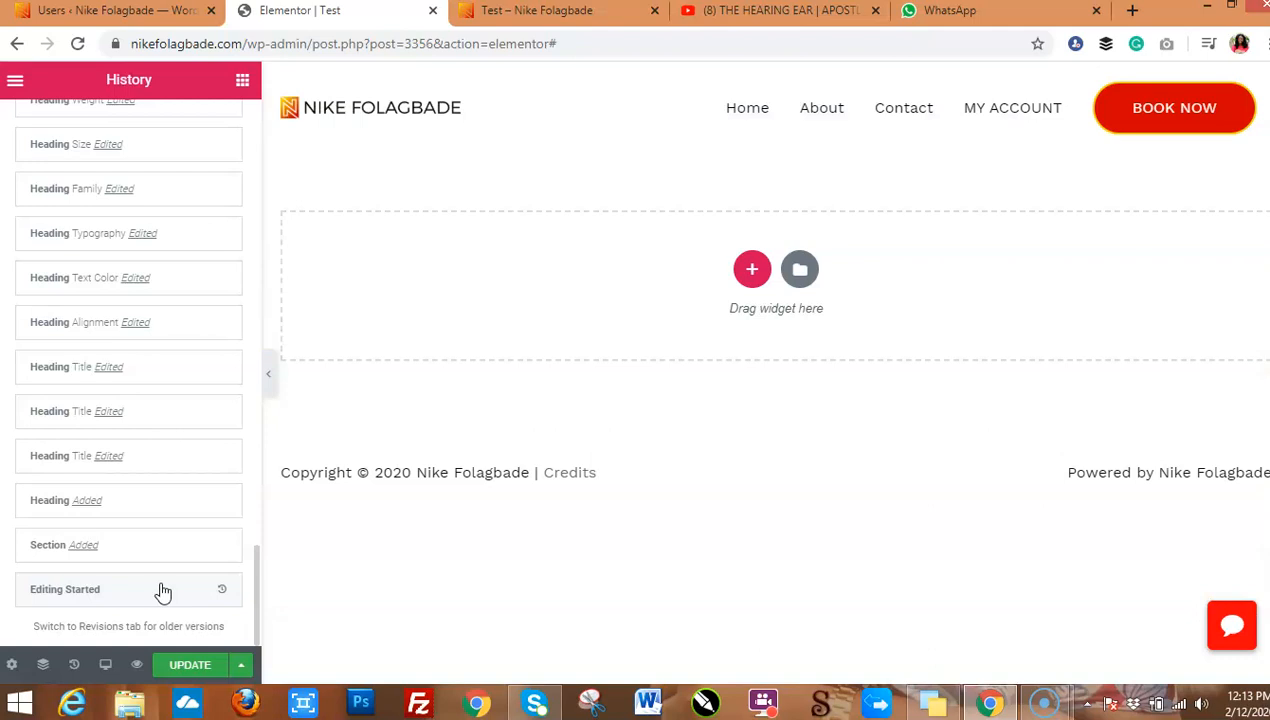
# Insert the "Homepage – Study" page template from the template library into the empty page
pyautogui.click(800, 275)
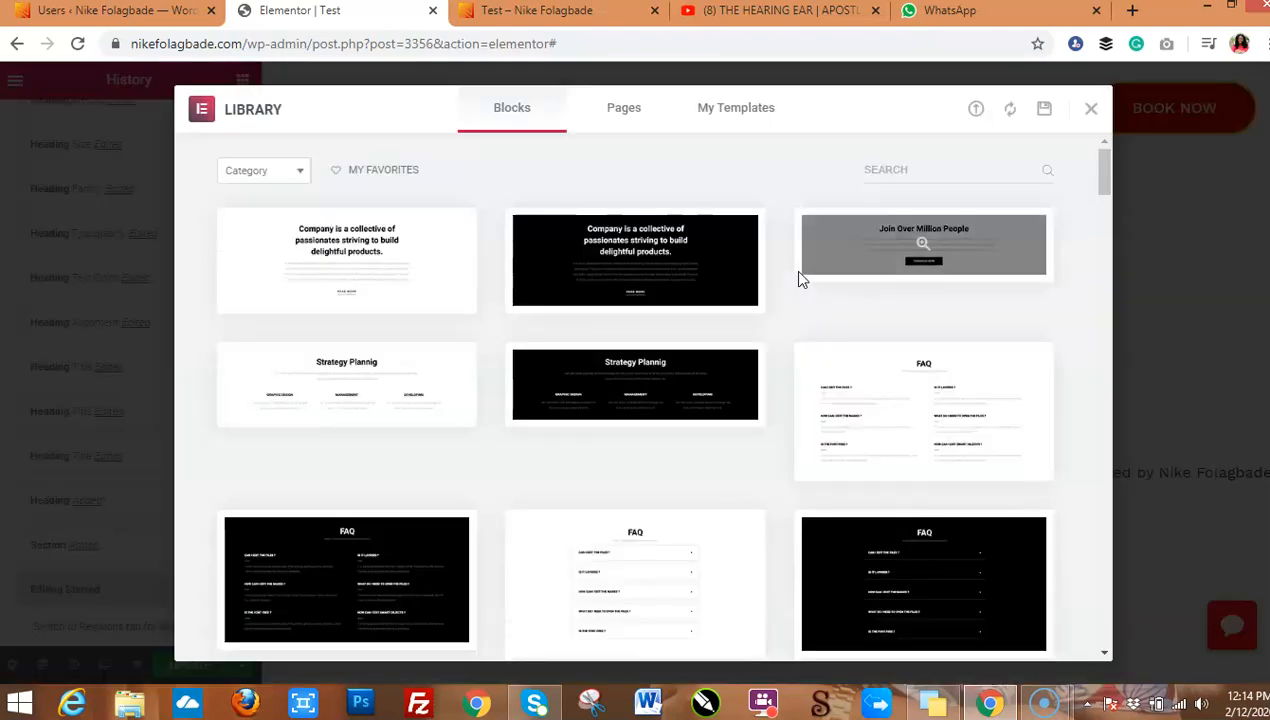
pyautogui.click(624, 112)
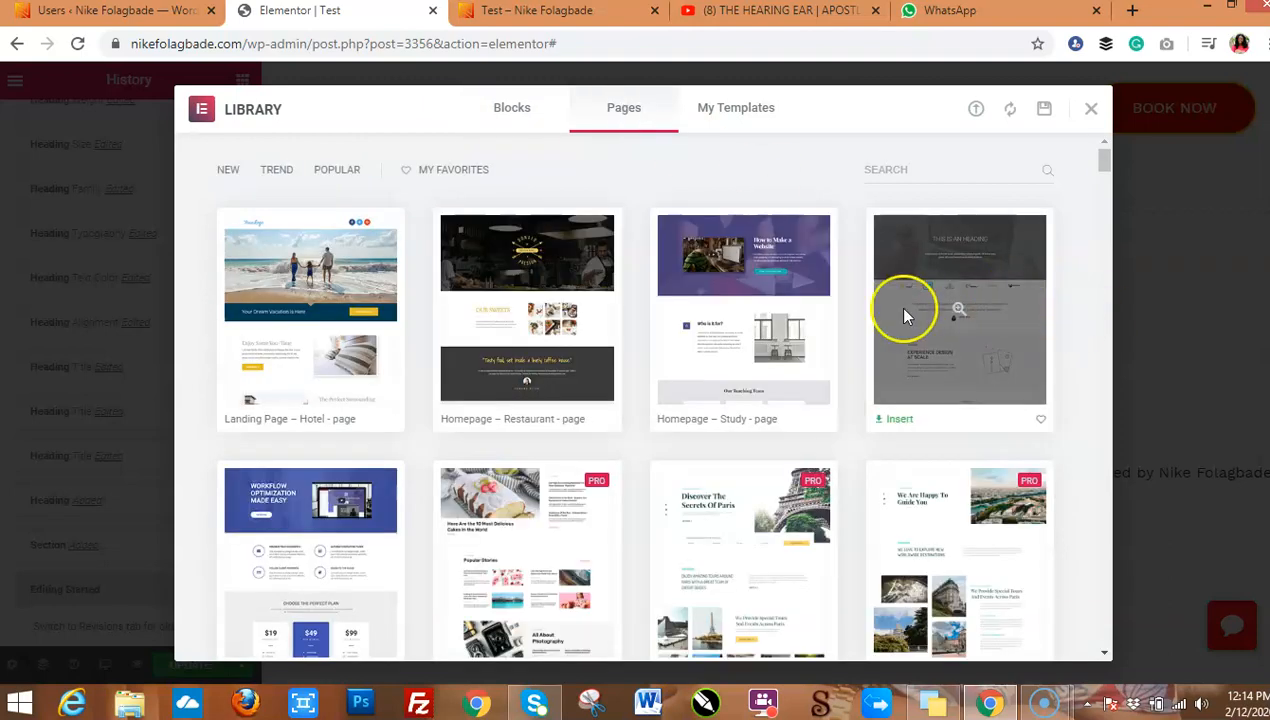
pyautogui.click(740, 340)
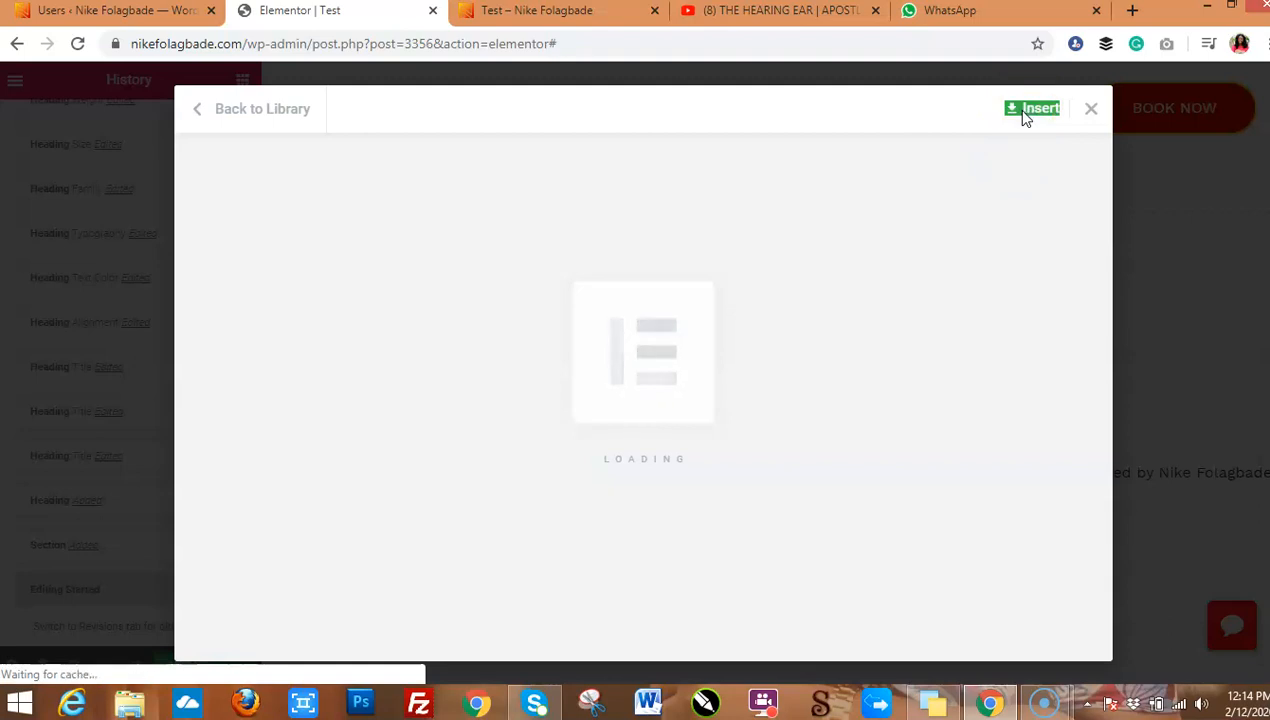
pyautogui.click(1026, 112)
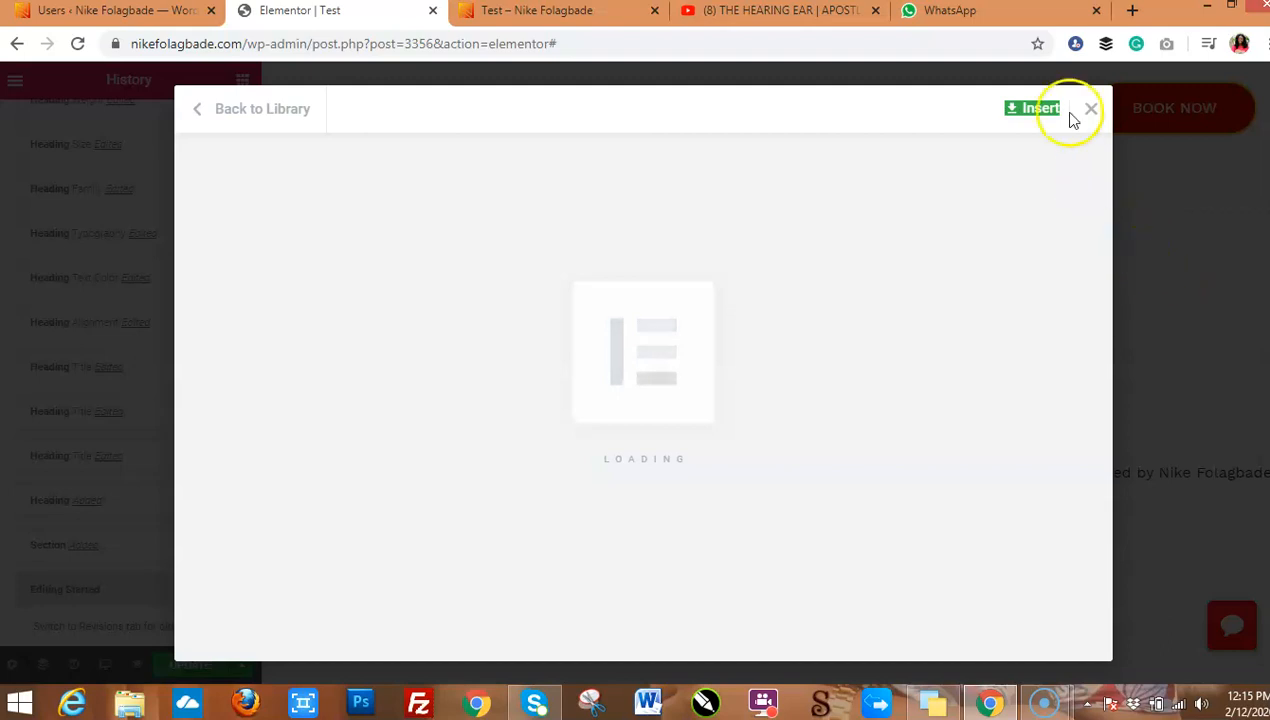
pyautogui.click(1036, 112)
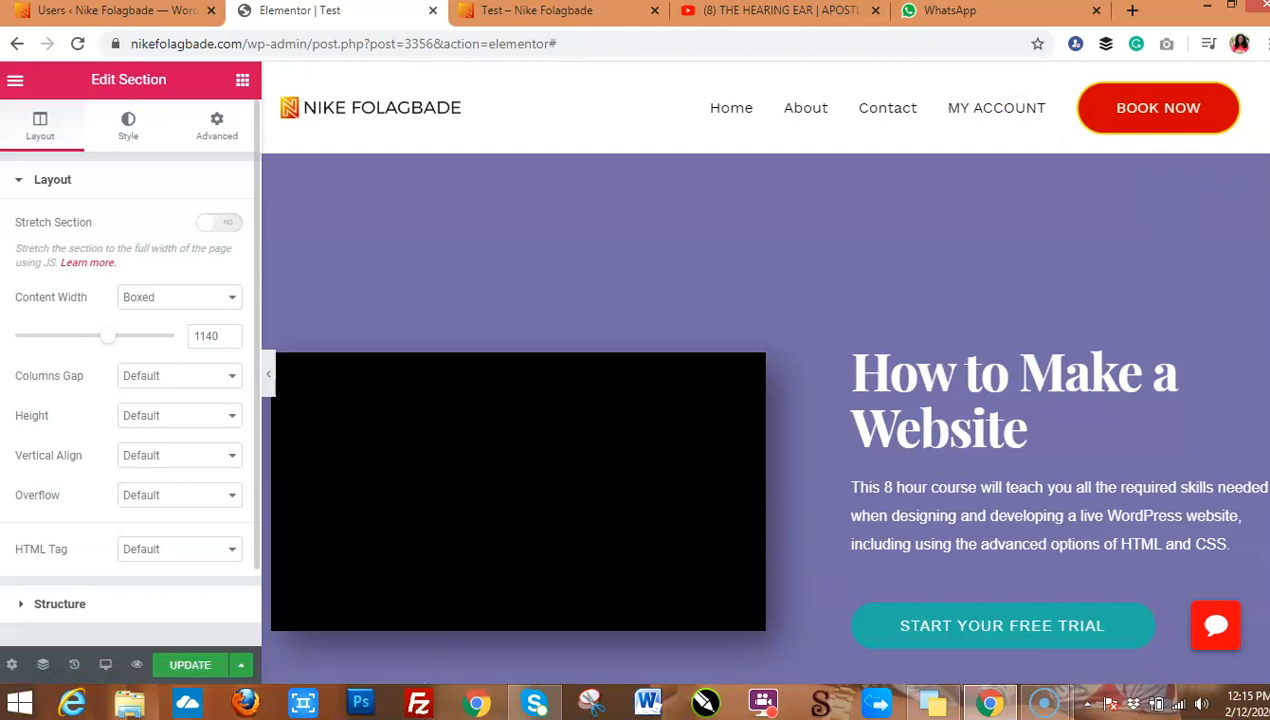
# Look through all sections of the inserted study homepage, down to the contact section and back up to the hero
pyautogui.scroll(-5, 765, 400)
pyautogui.scroll(-7, 765, 400)
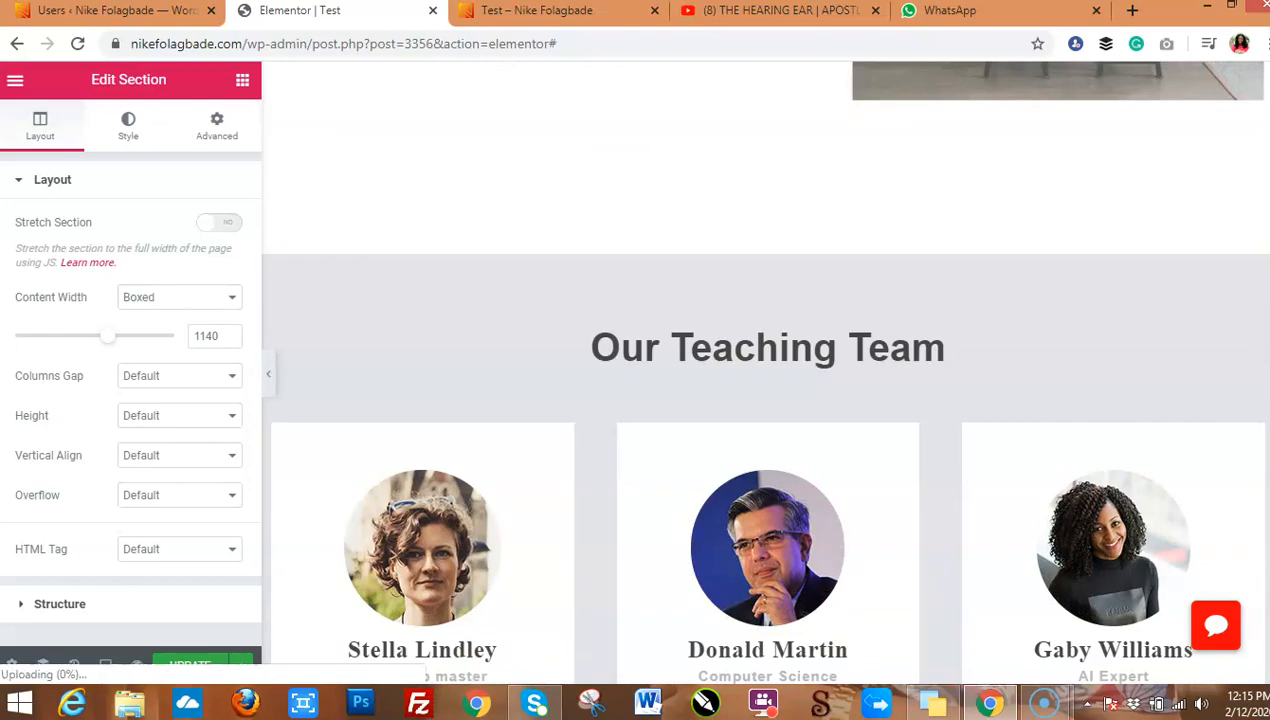
pyautogui.scroll(-10, 765, 372)
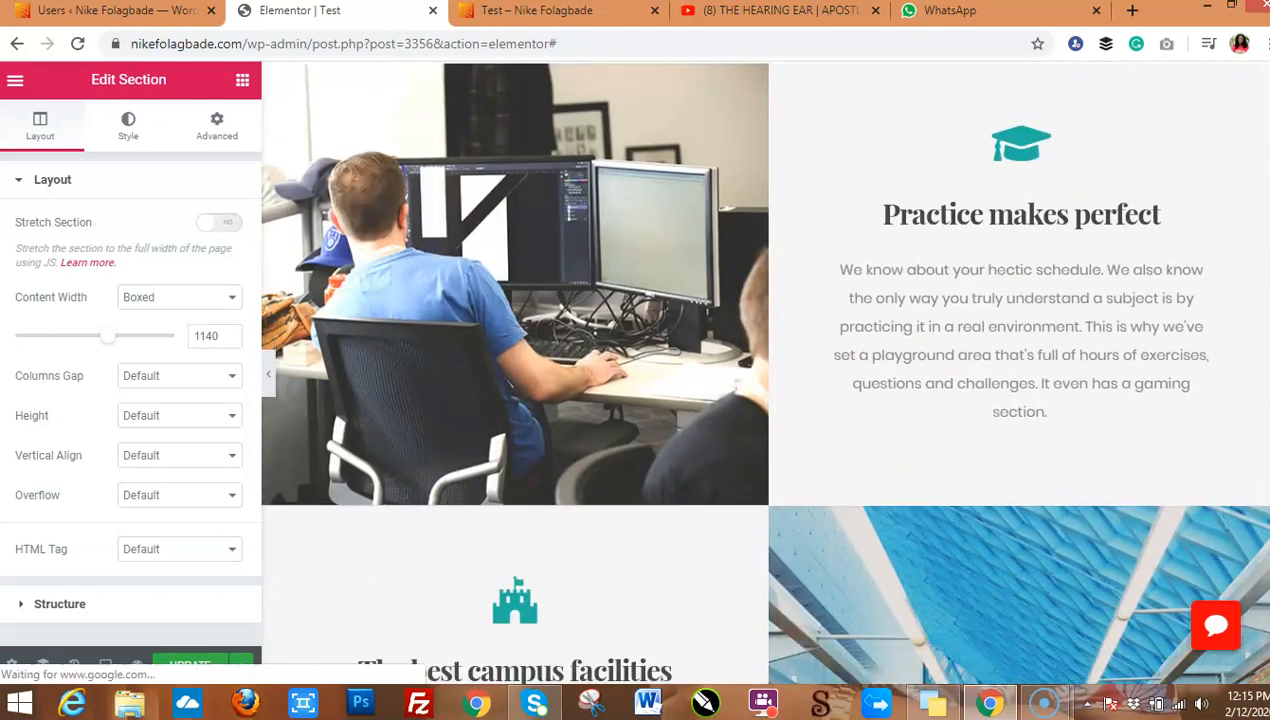
pyautogui.scroll(-10, 765, 372)
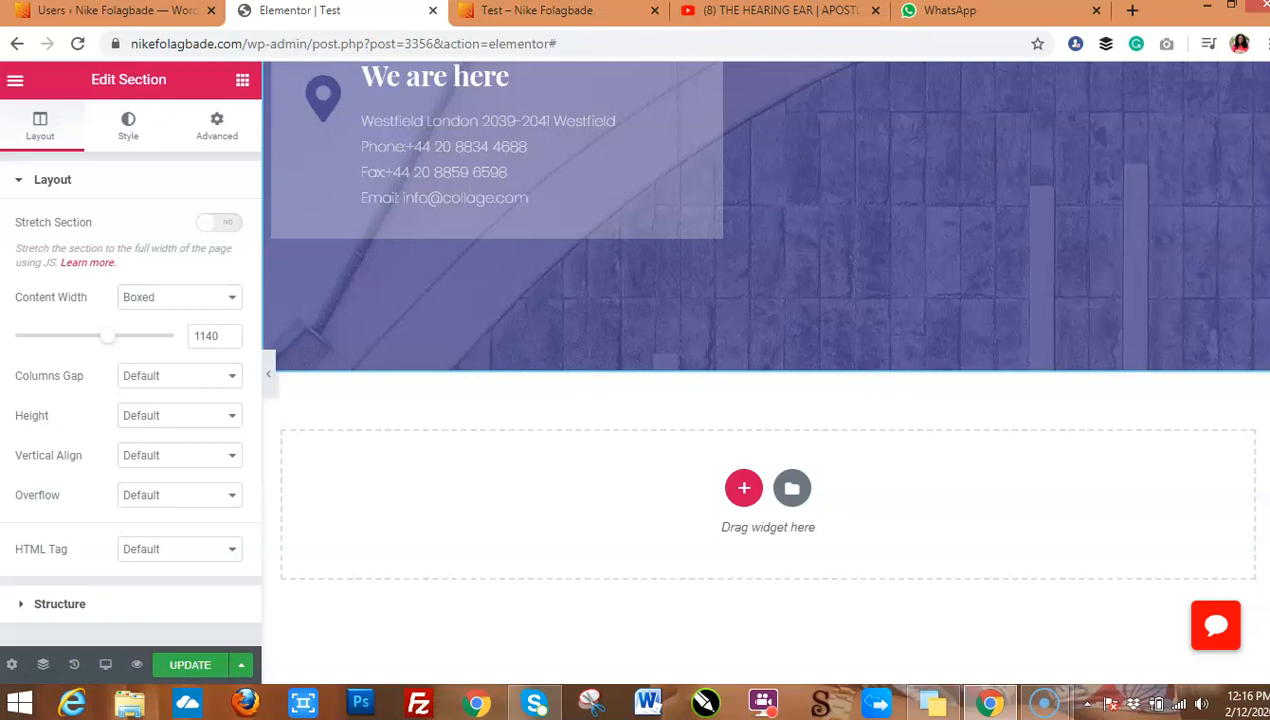
pyautogui.scroll(20, 766, 372)
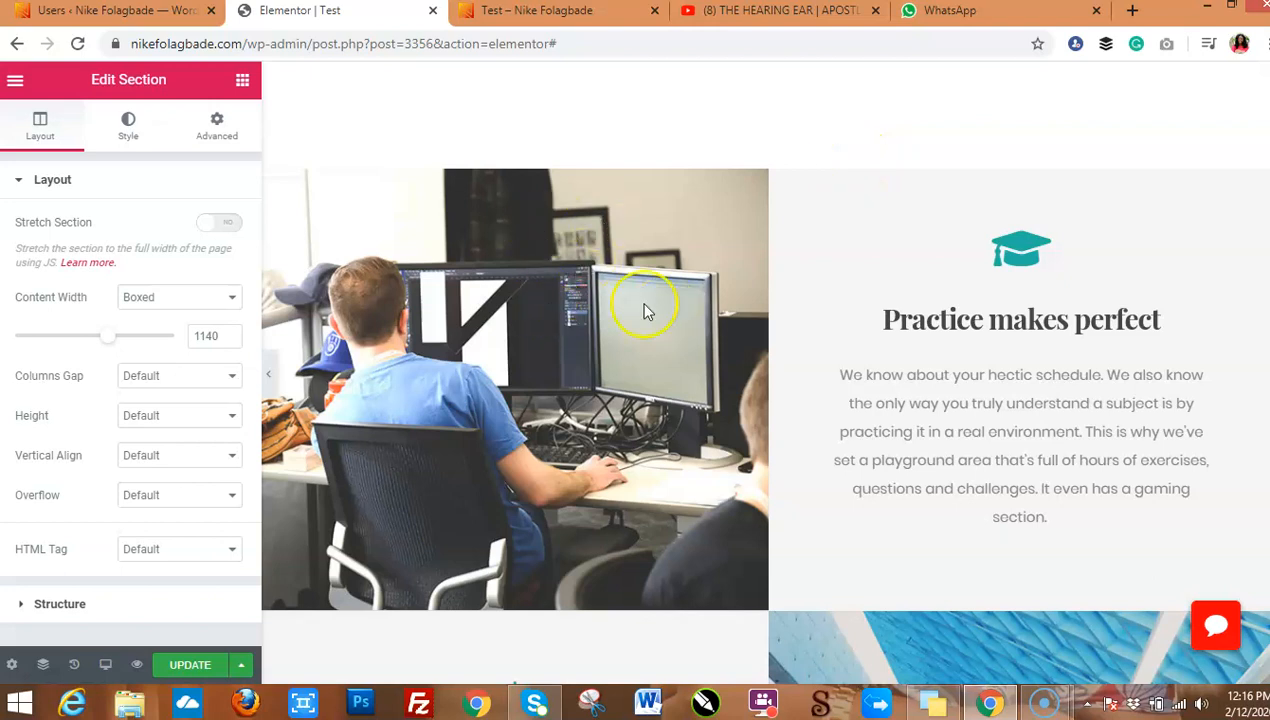
pyautogui.scroll(5, 699, 346)
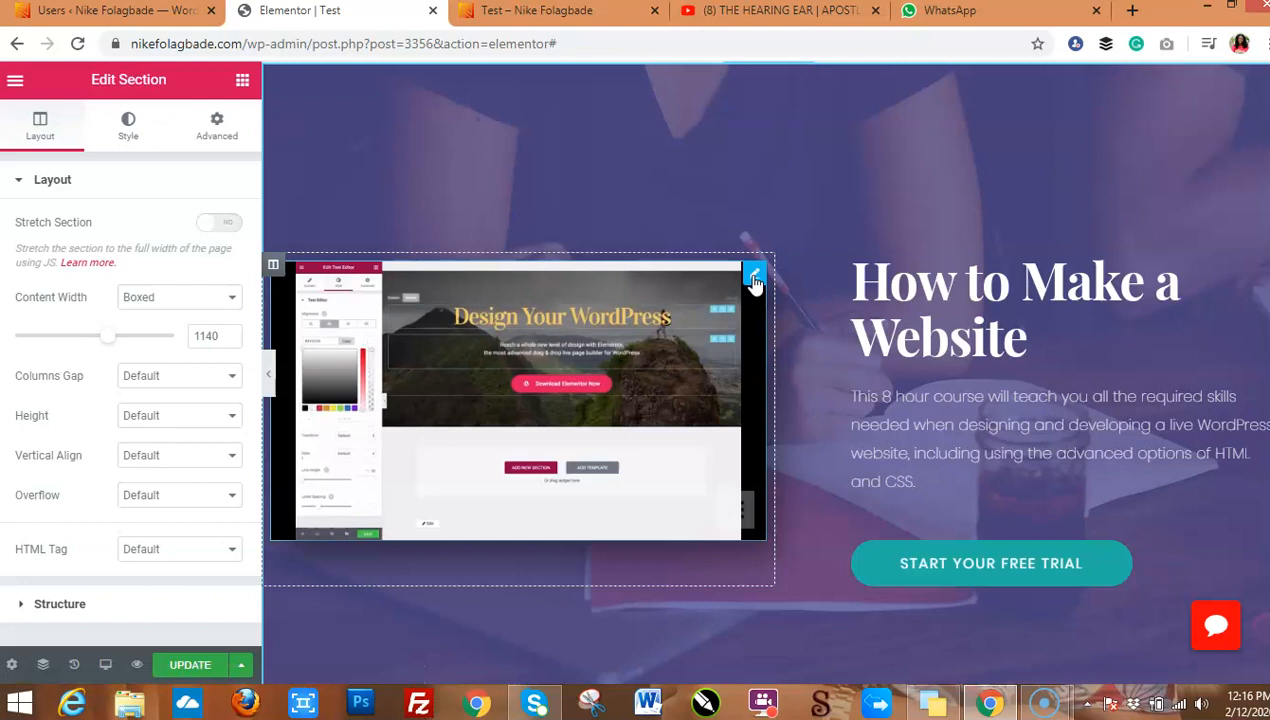
# Replace the video in the "How to Make a Website" hero with an Image widget and move its column right of the text column
pyautogui.rightClick(754, 283)
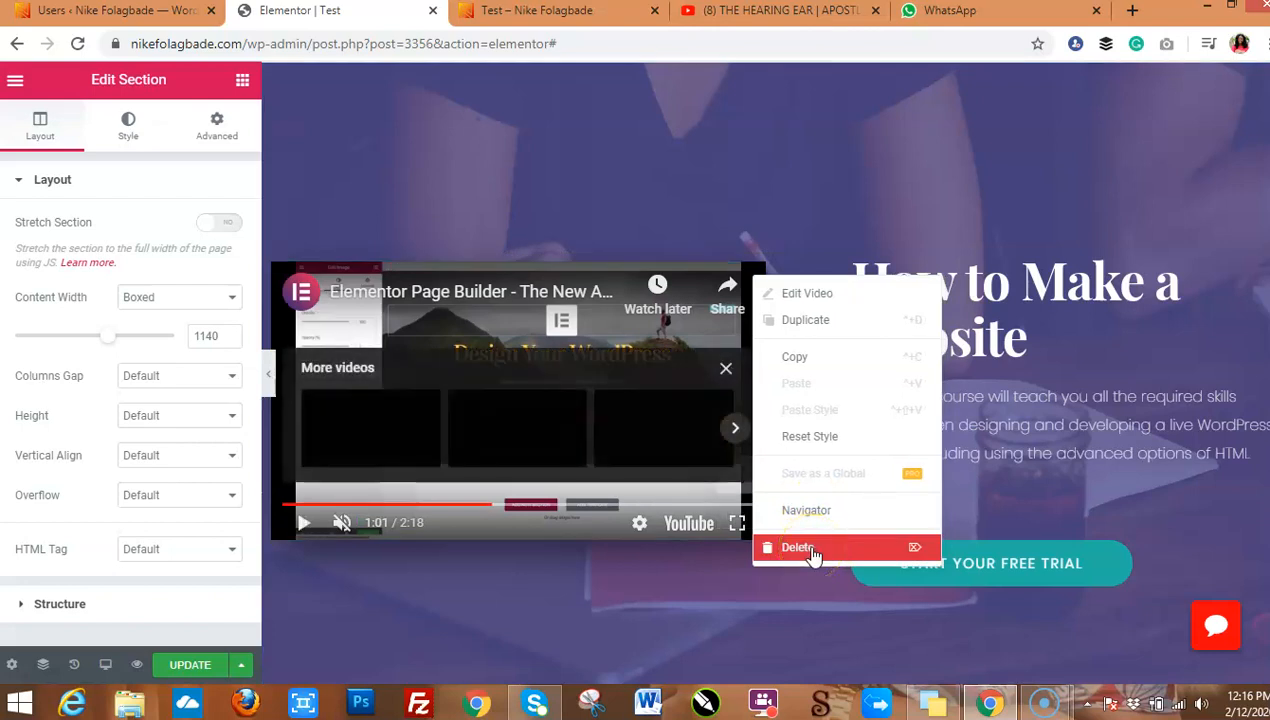
pyautogui.click(812, 553)
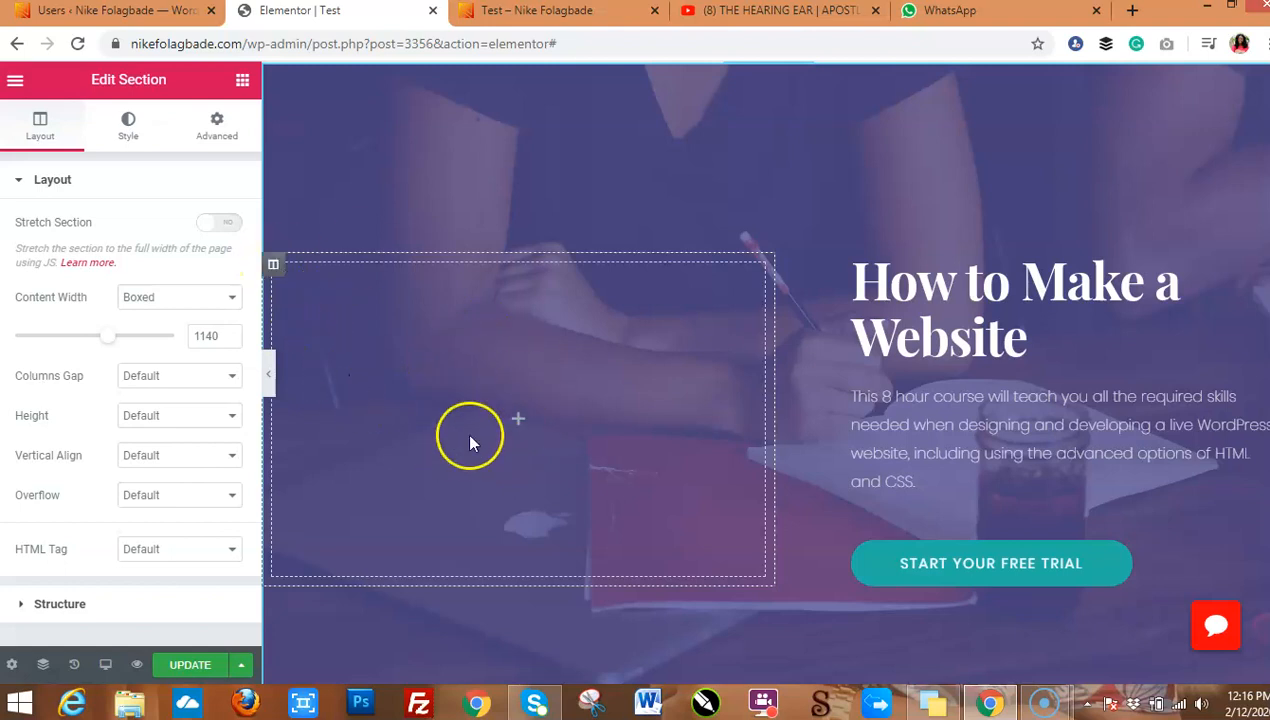
pyautogui.click(241, 80)
pyautogui.moveTo(62, 343); pyautogui.dragTo(484, 390)
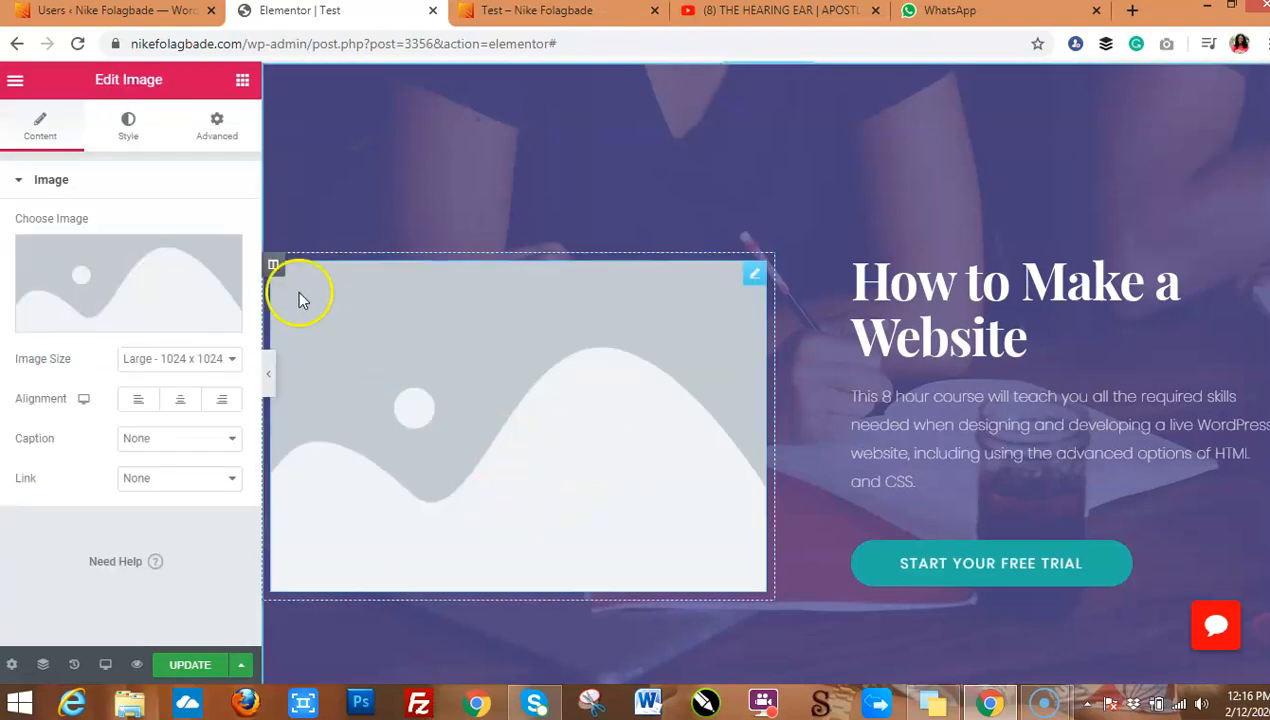
pyautogui.moveTo(273, 268); pyautogui.dragTo(1074, 280)
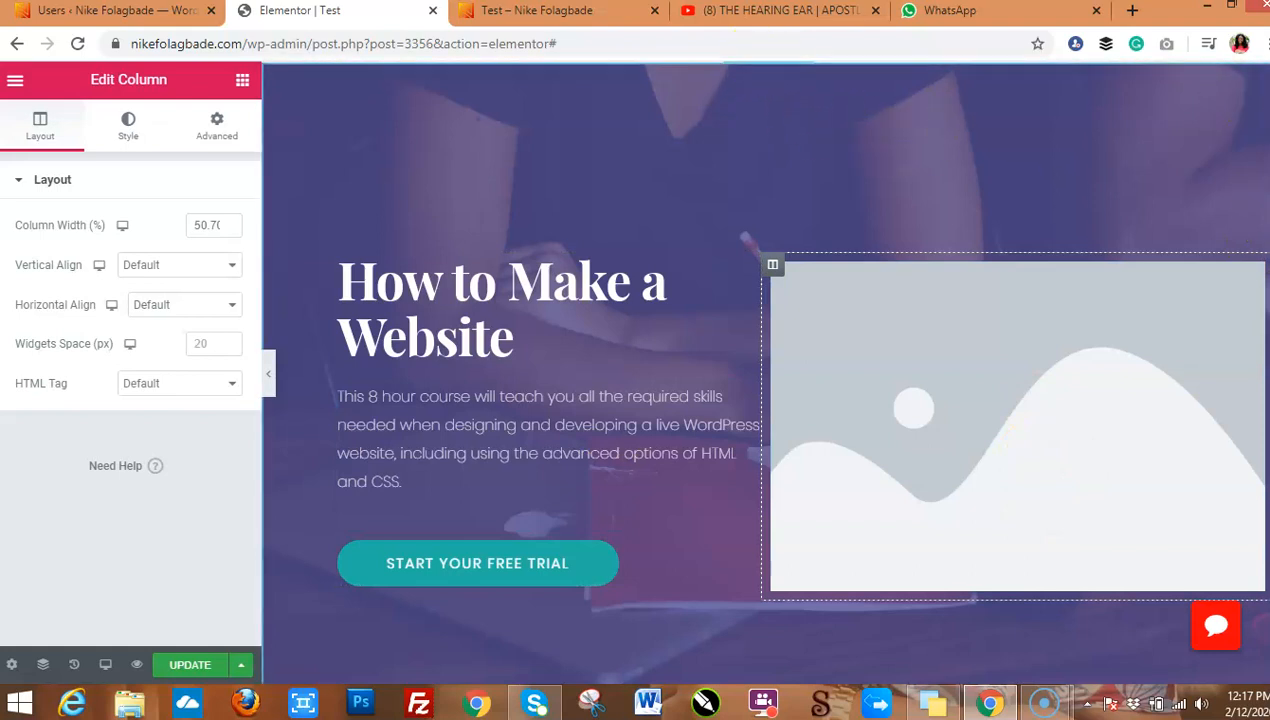
# Open the background style settings of the "How to Make a Website" hero section
pyautogui.scroll(1, 766, 373)
pyautogui.moveTo(778, 158)
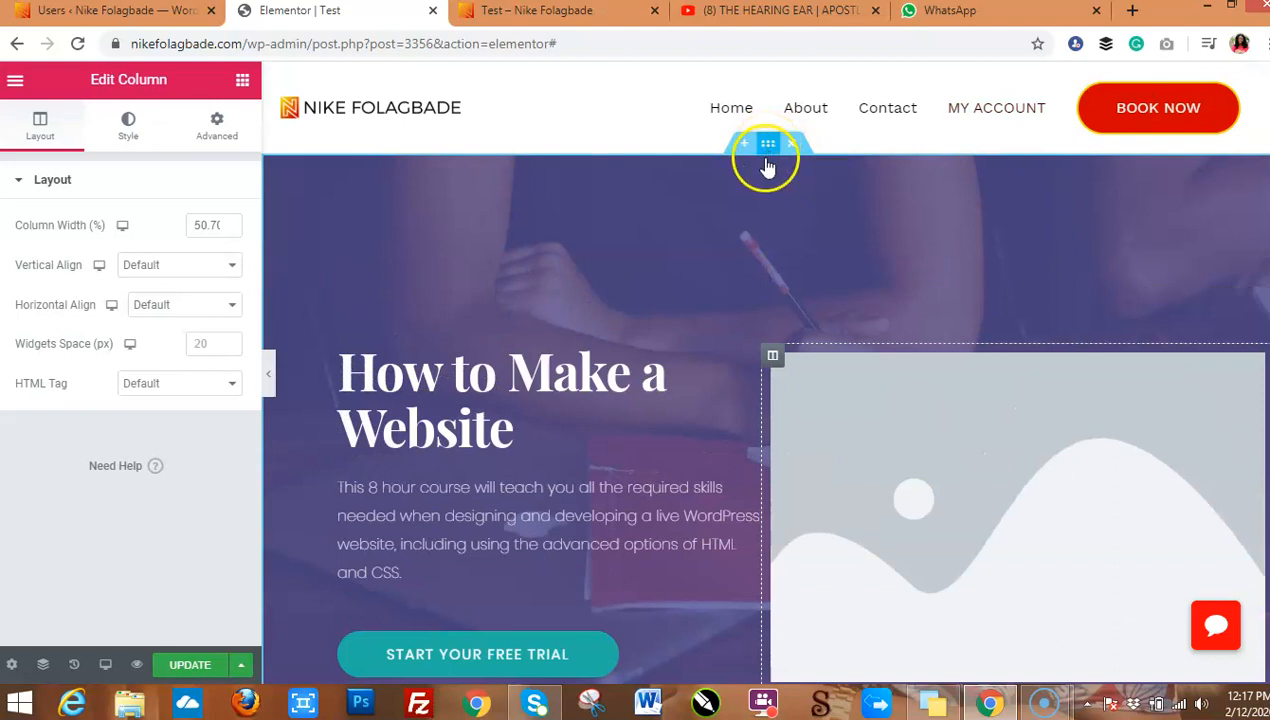
pyautogui.click(768, 146)
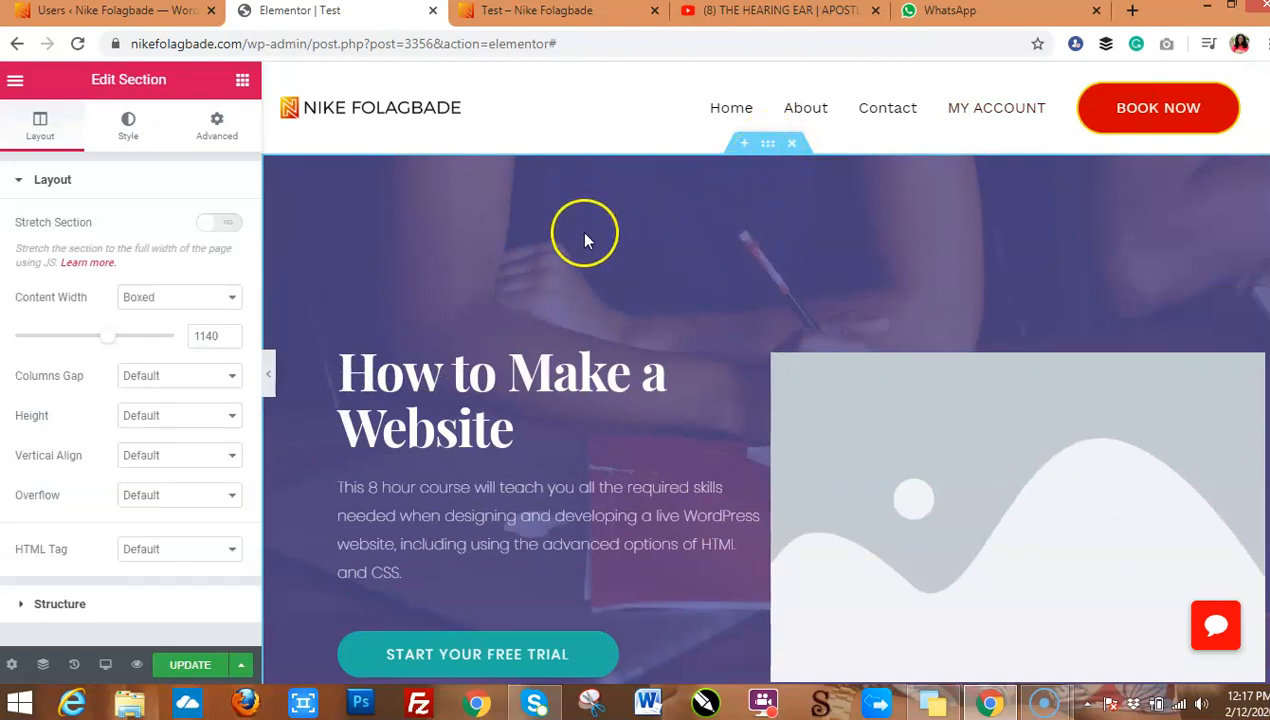
pyautogui.click(128, 138)
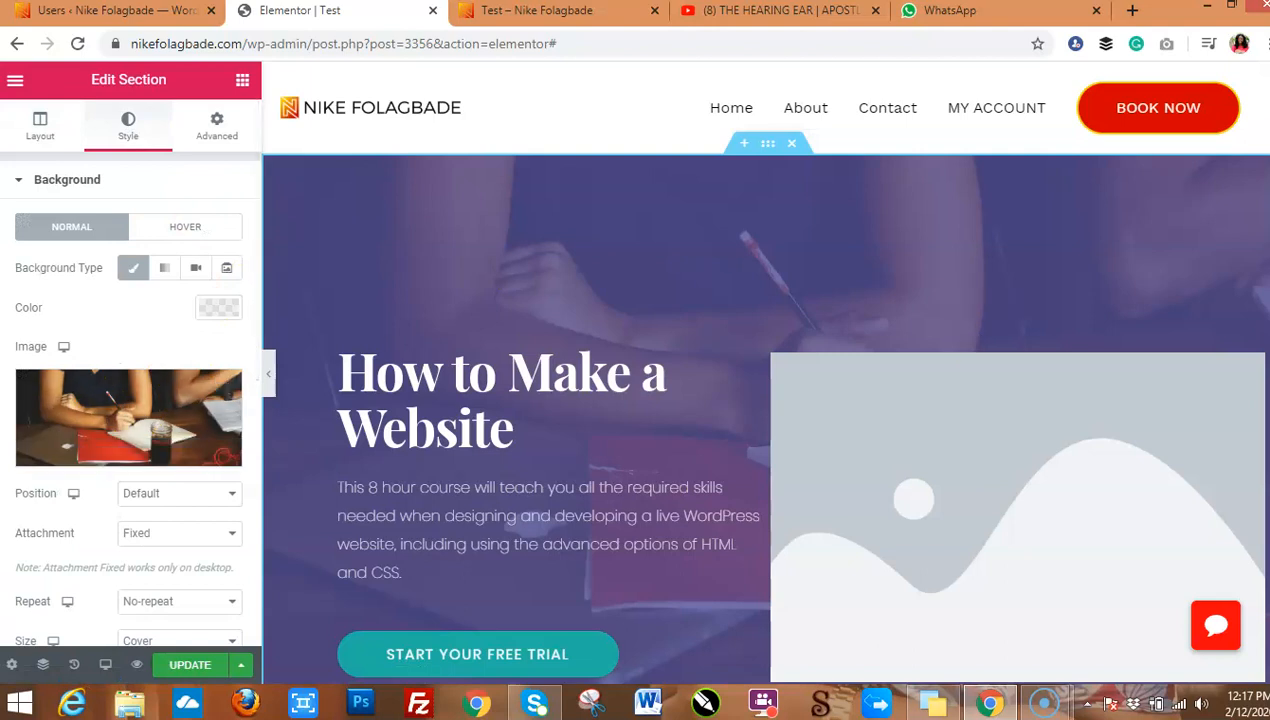
# Delete the "Who is it for?" section and open a new section area above "Our Teaching Team"
pyautogui.scroll(-13, 766, 372)
pyautogui.scroll(9, 766, 372)
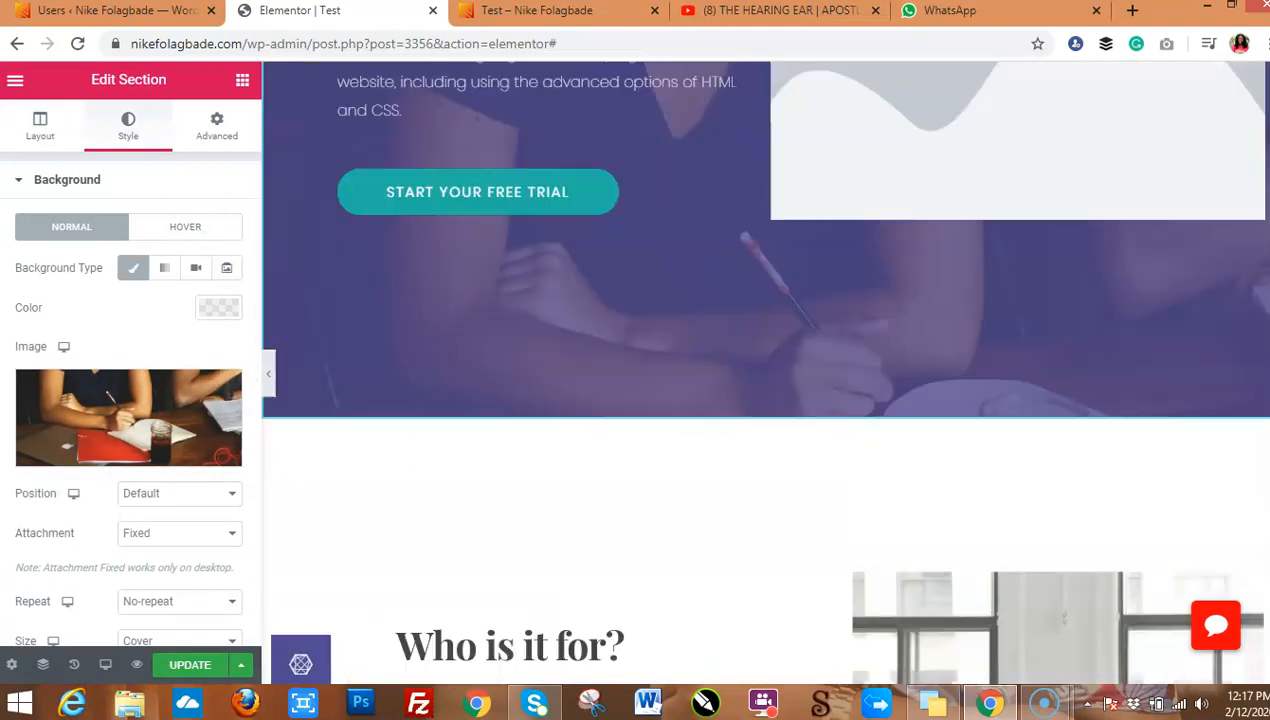
pyautogui.scroll(-3, 669, 394)
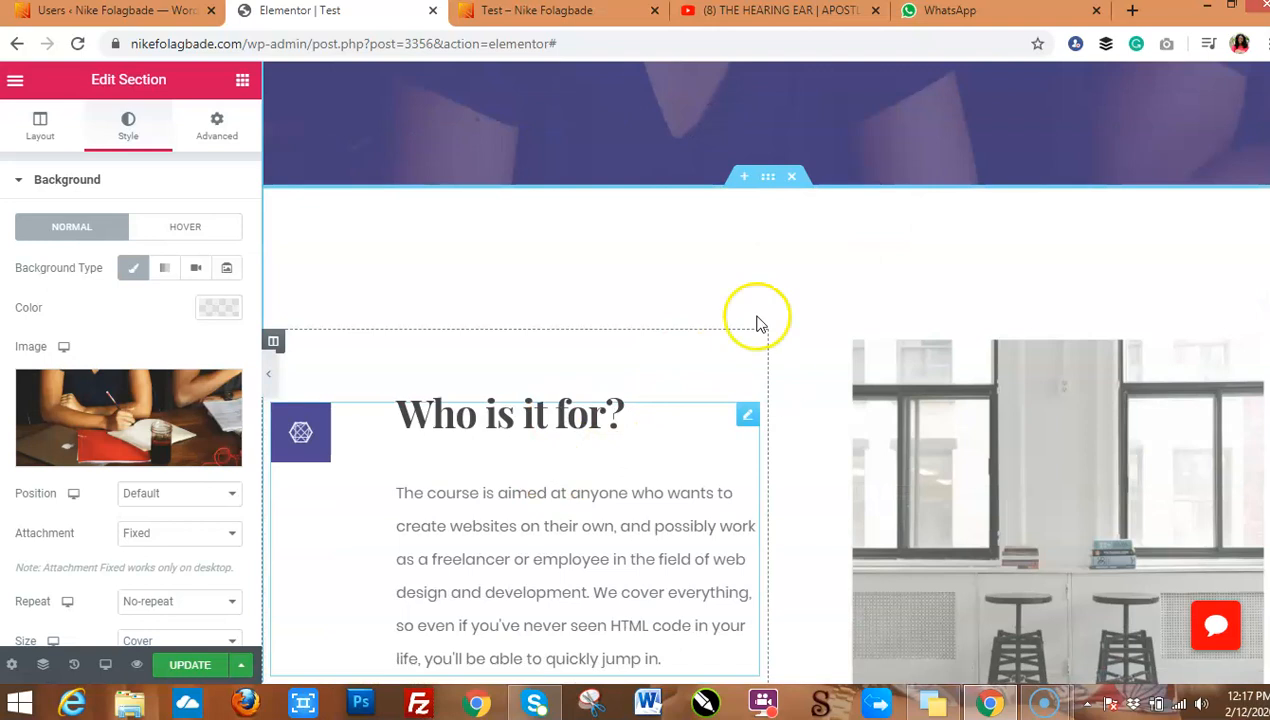
pyautogui.click(791, 178)
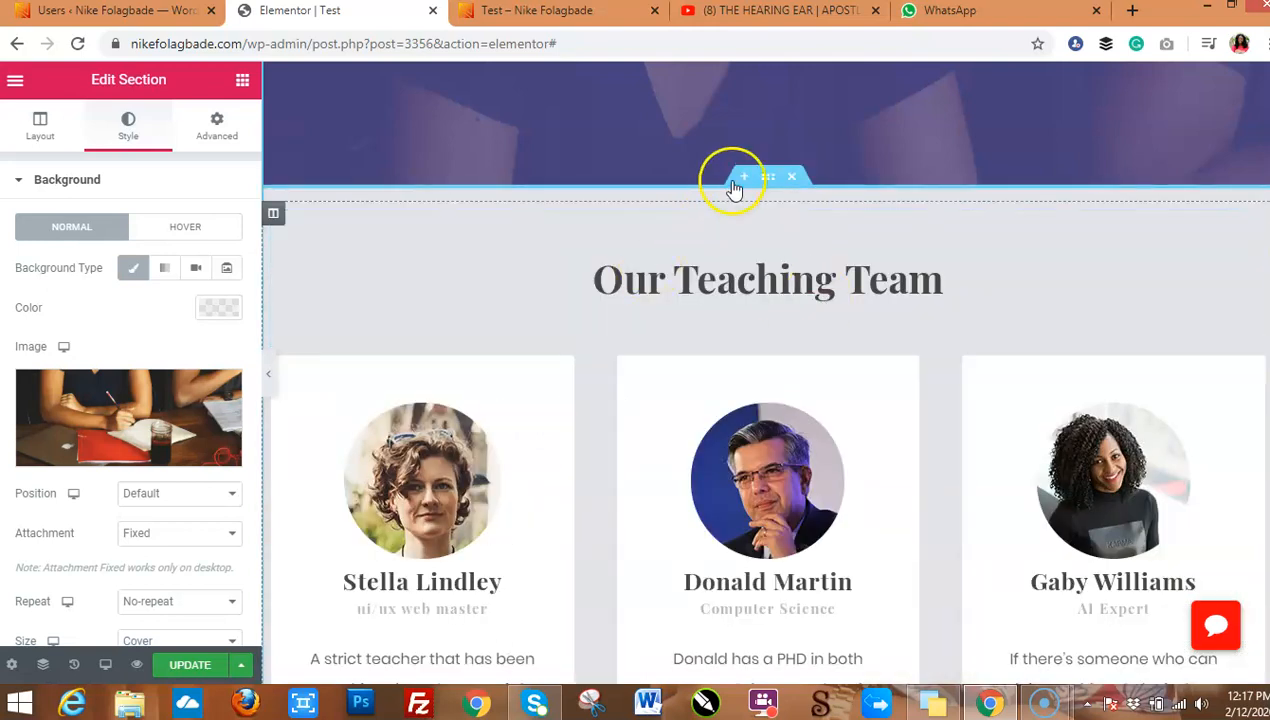
pyautogui.click(744, 180)
pyautogui.click(744, 187)
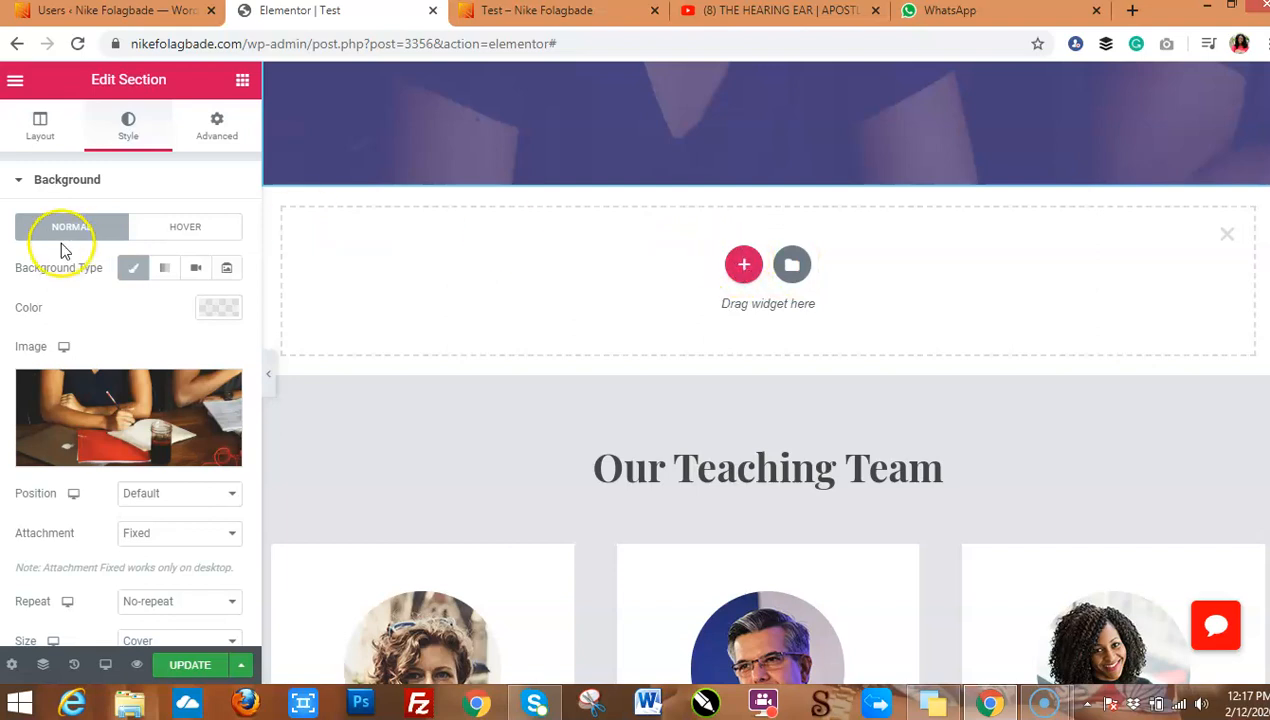
# Inspect the image settings of the middle teacher's photo and the Facebook item's options in the social icons below it
pyautogui.scroll(-1, 760, 424)
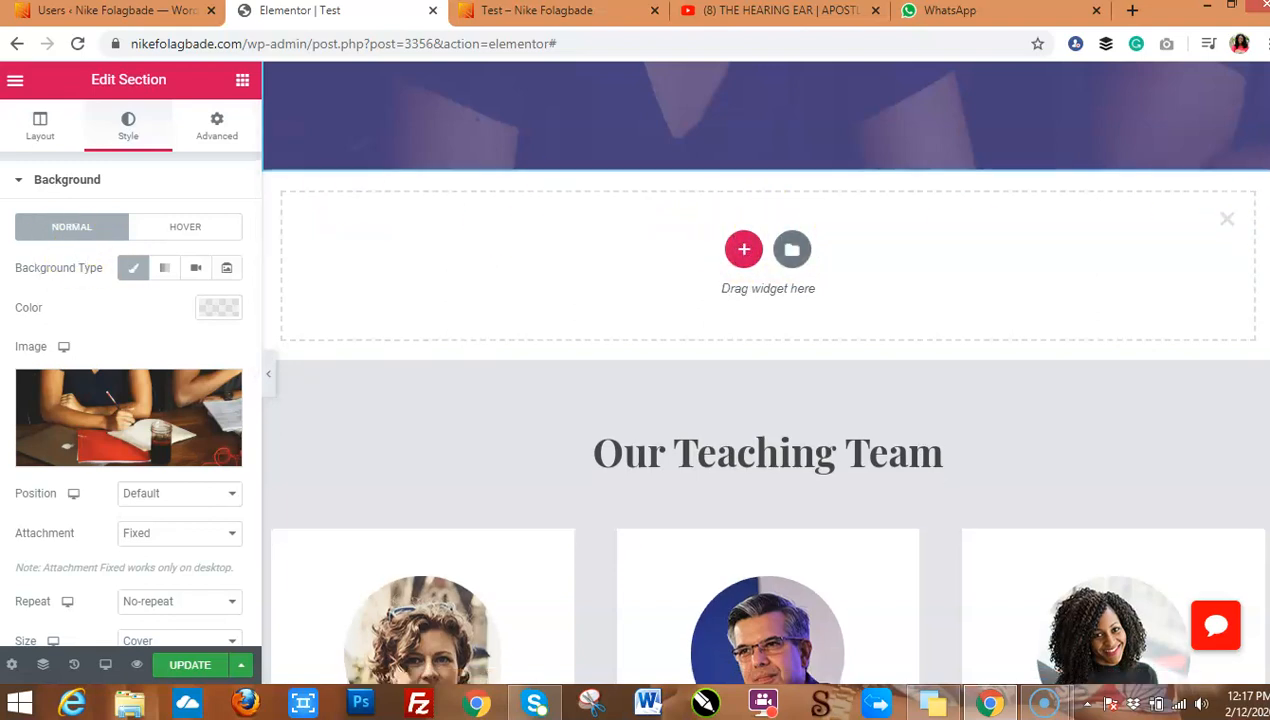
pyautogui.scroll(-4, 765, 400)
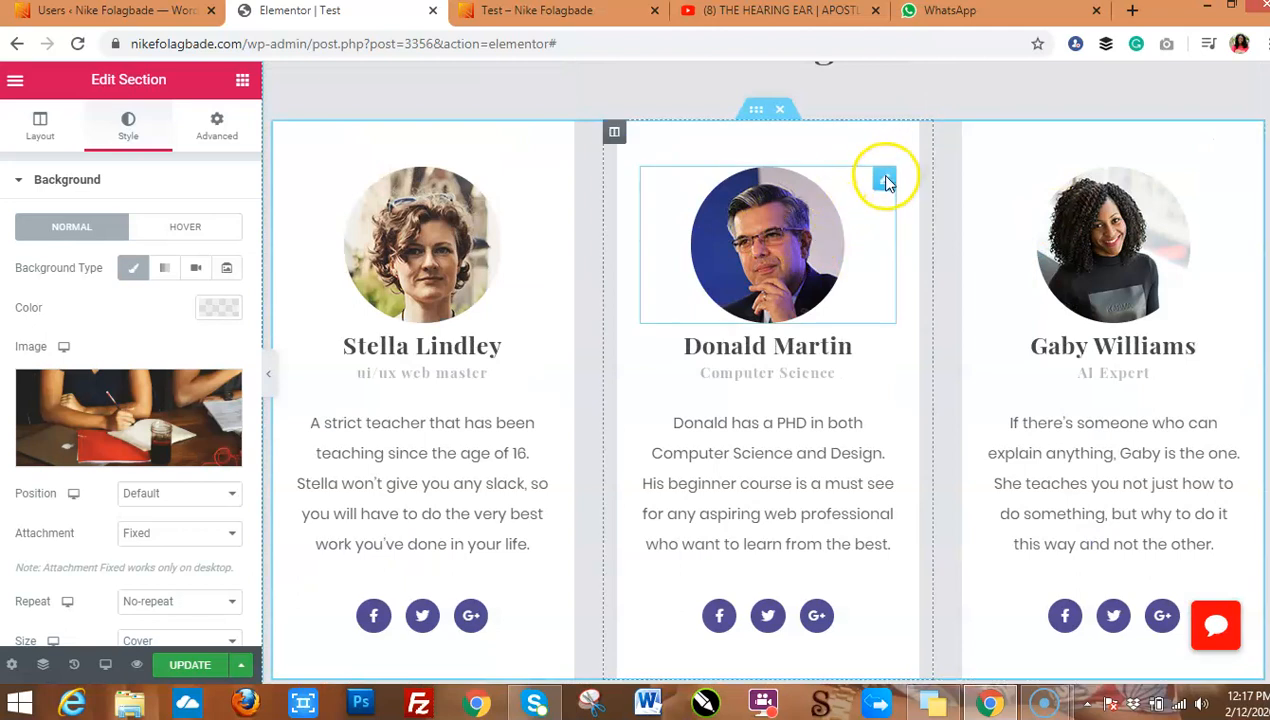
pyautogui.click(885, 182)
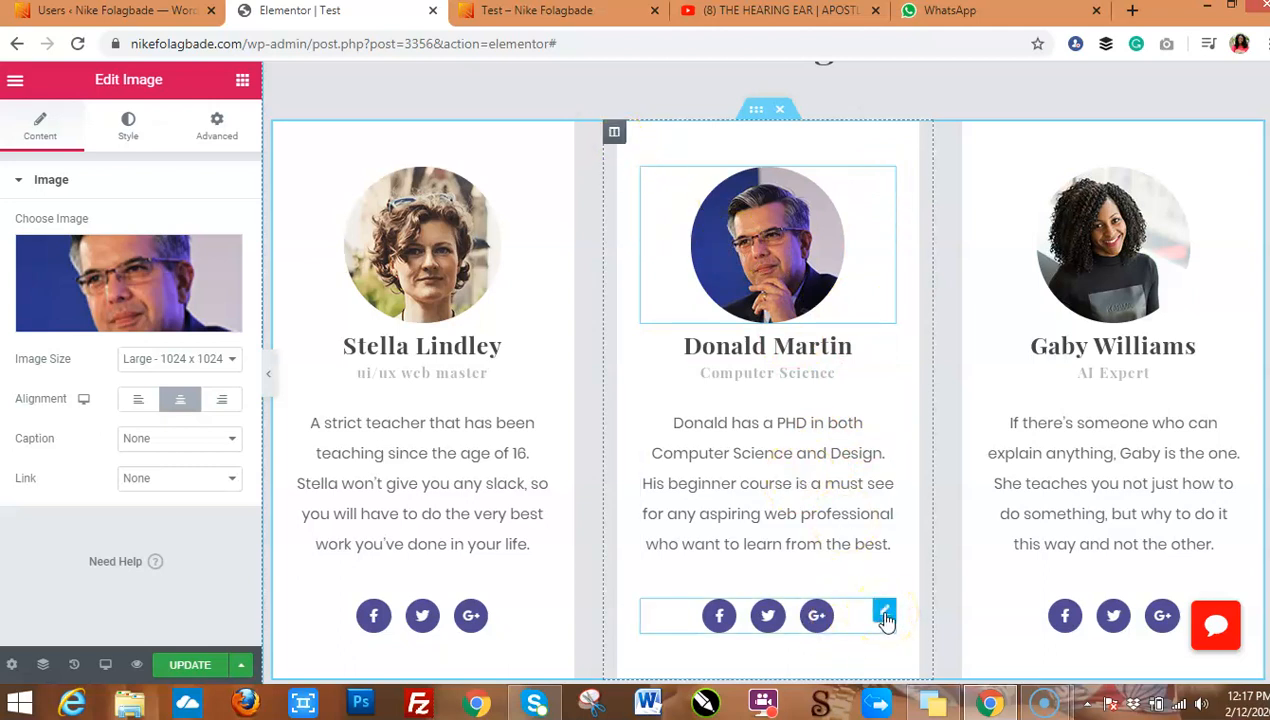
pyautogui.click(885, 617)
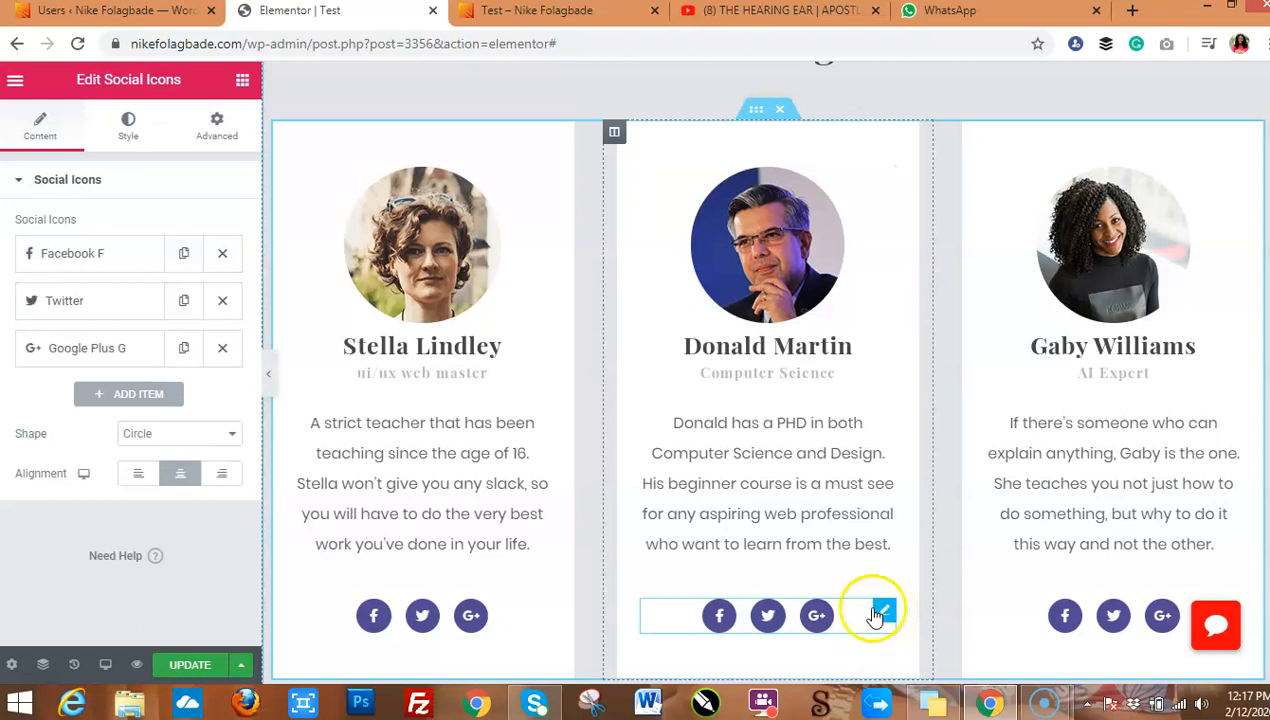
pyautogui.click(88, 262)
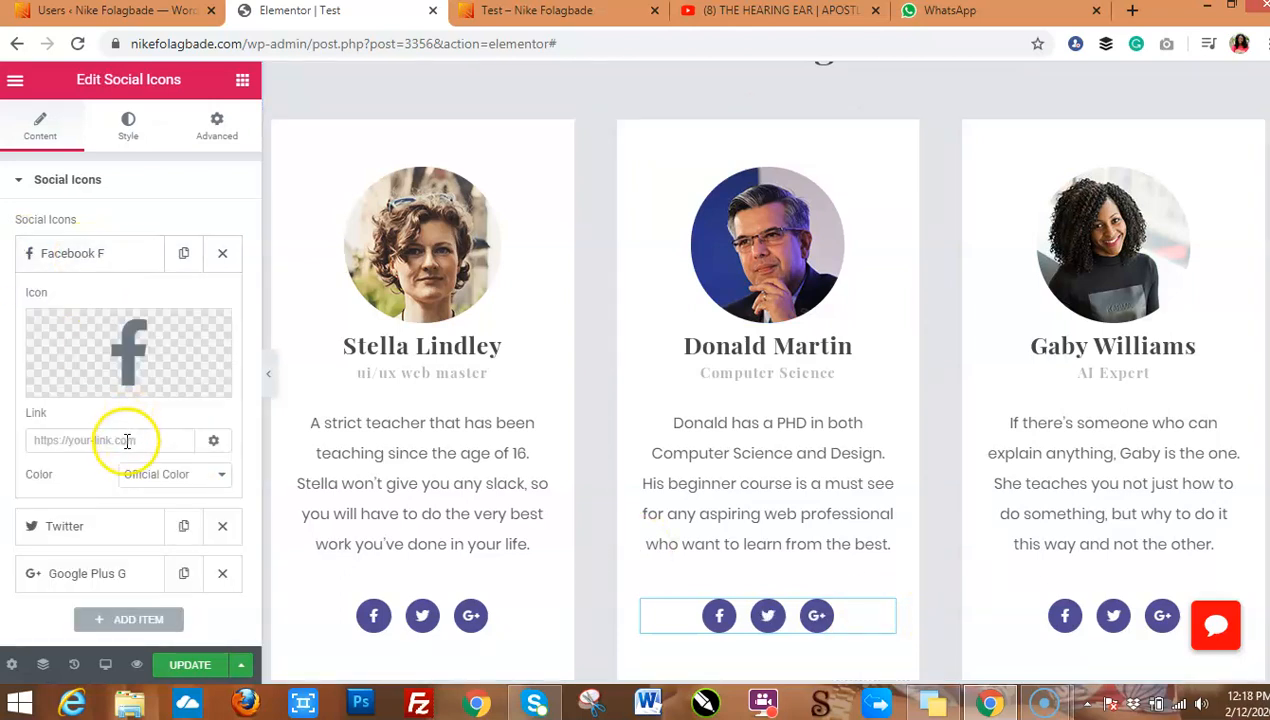
pyautogui.click(82, 253)
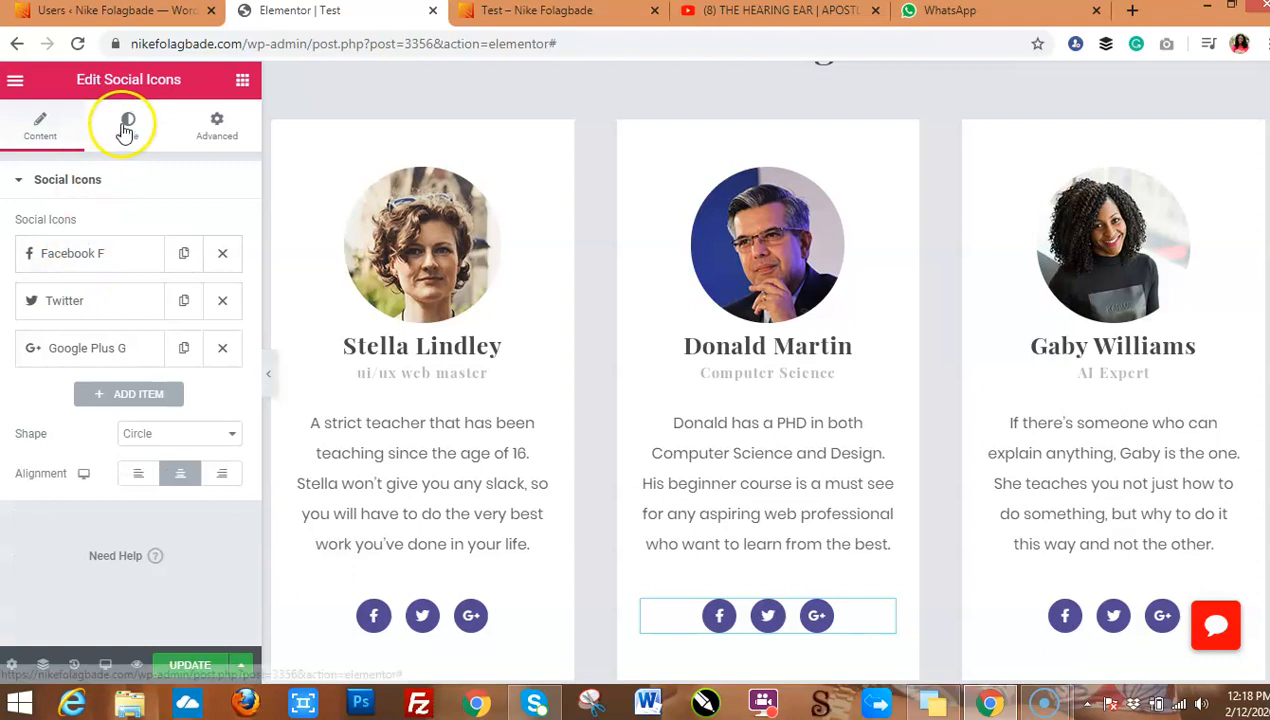
# Set the entrance animation of the middle teacher's social icons to Fade In
pyautogui.click(42, 130)
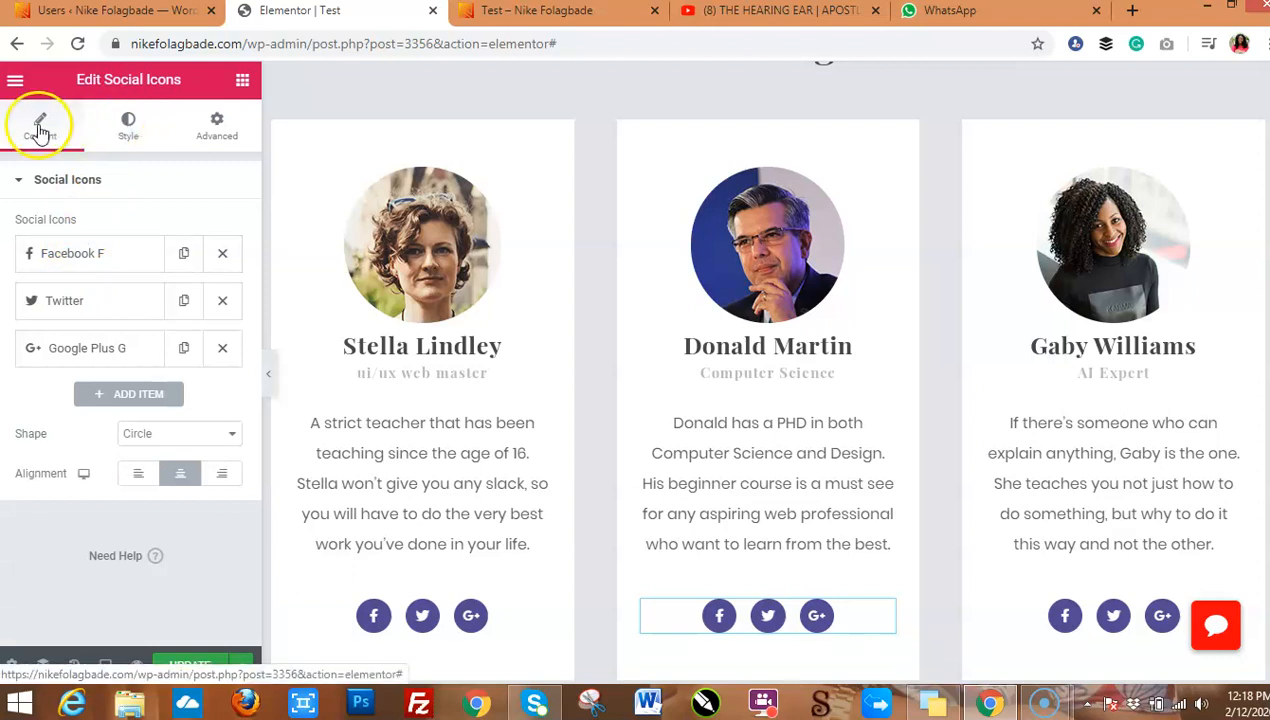
pyautogui.click(231, 140)
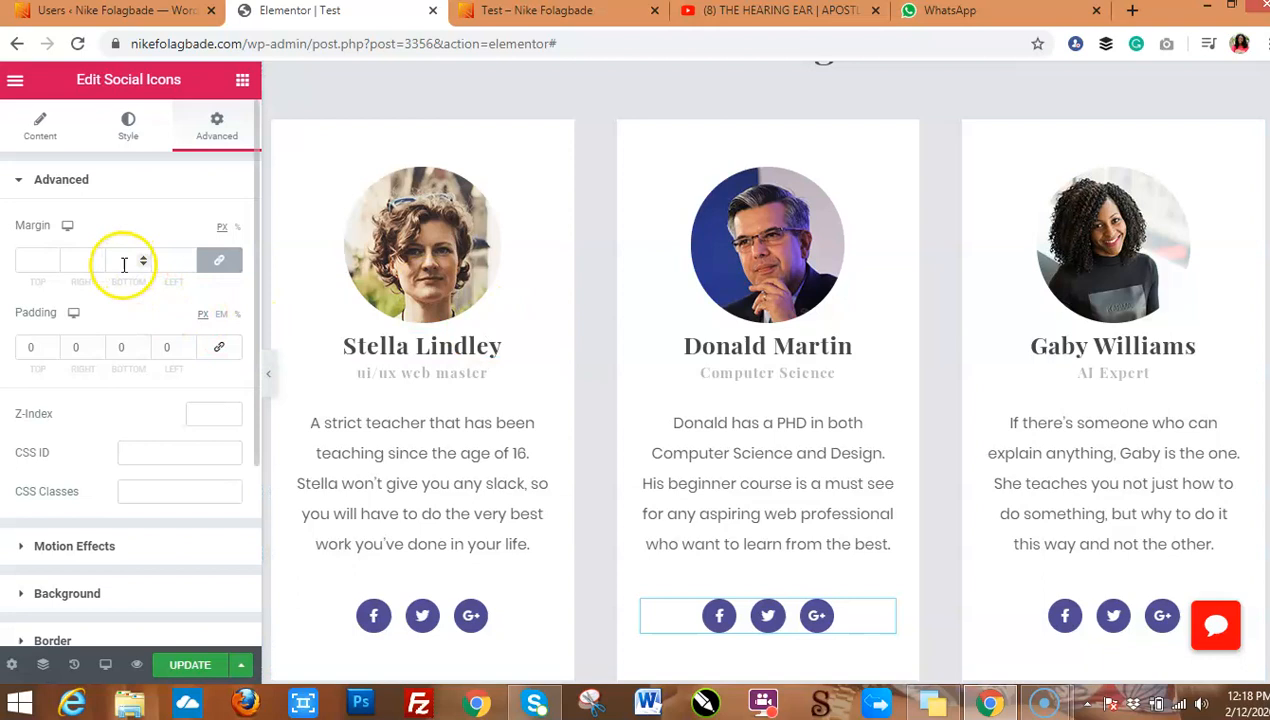
pyautogui.click(89, 553)
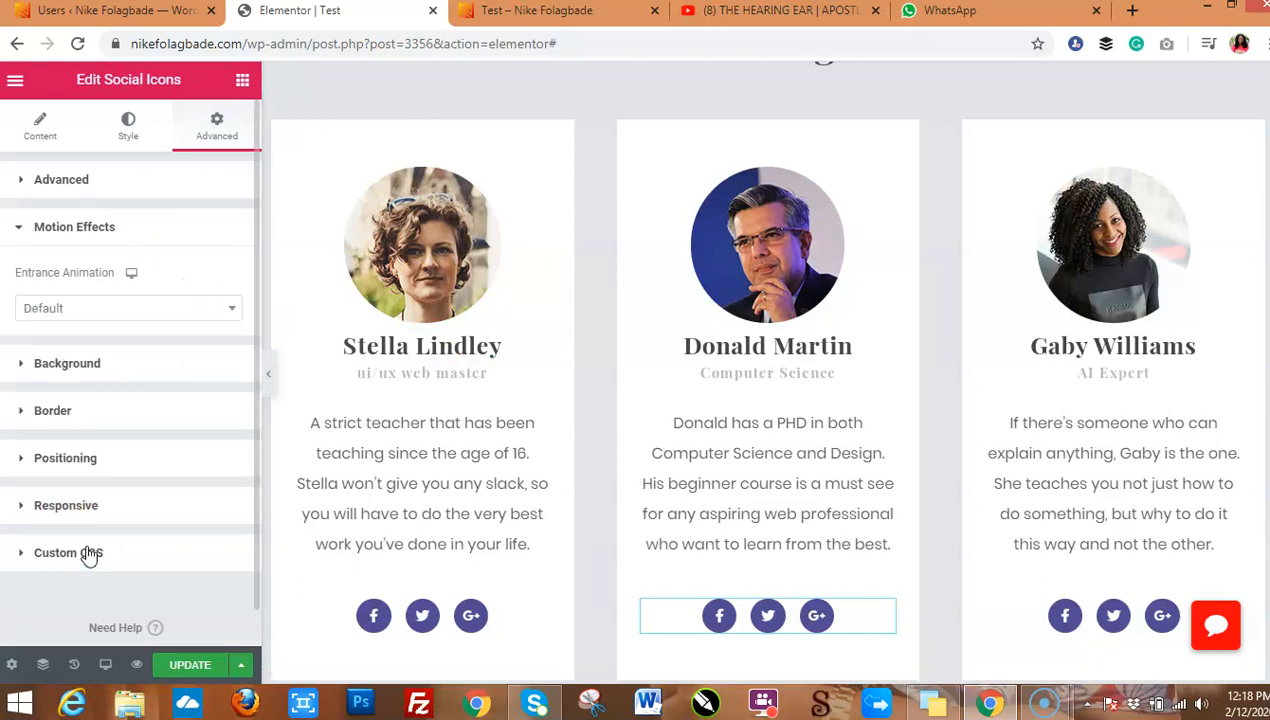
pyautogui.click(93, 311)
pyautogui.click(85, 418)
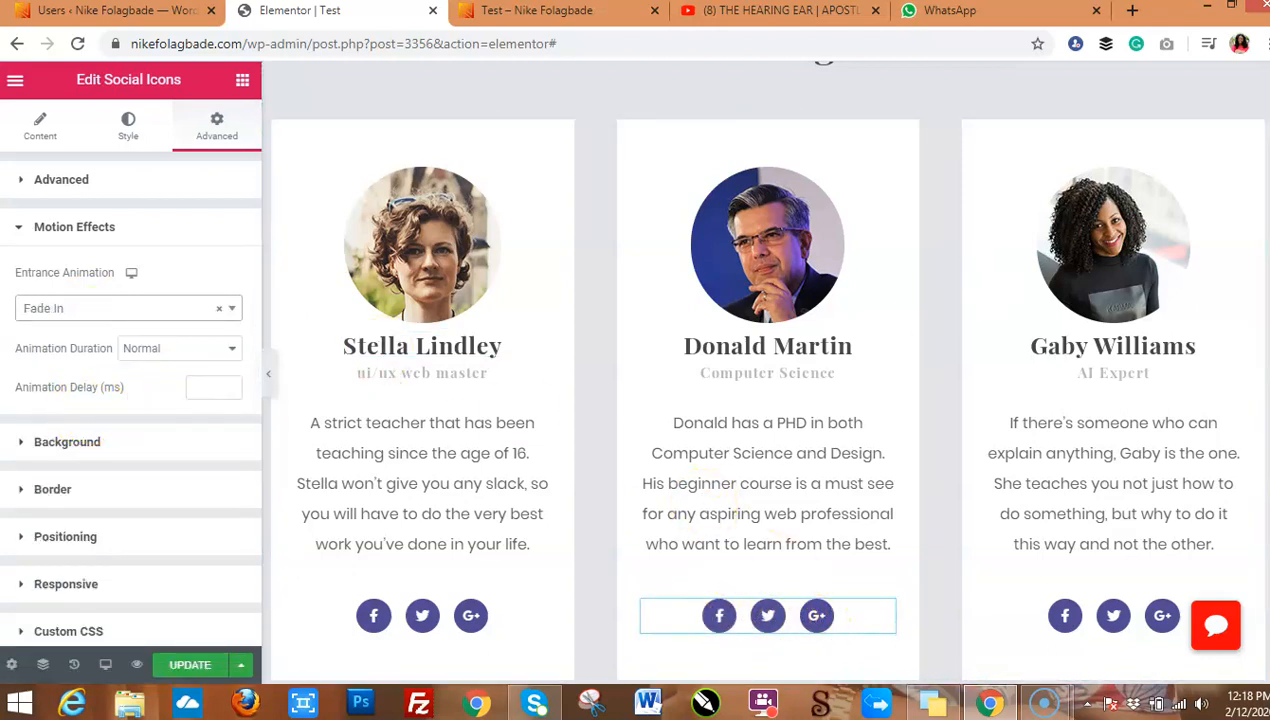
# Update the page and check its preview in the other tab before returning to the editor
pyautogui.scroll(-10, 762, 370)
pyautogui.scroll(-15, 762, 370)
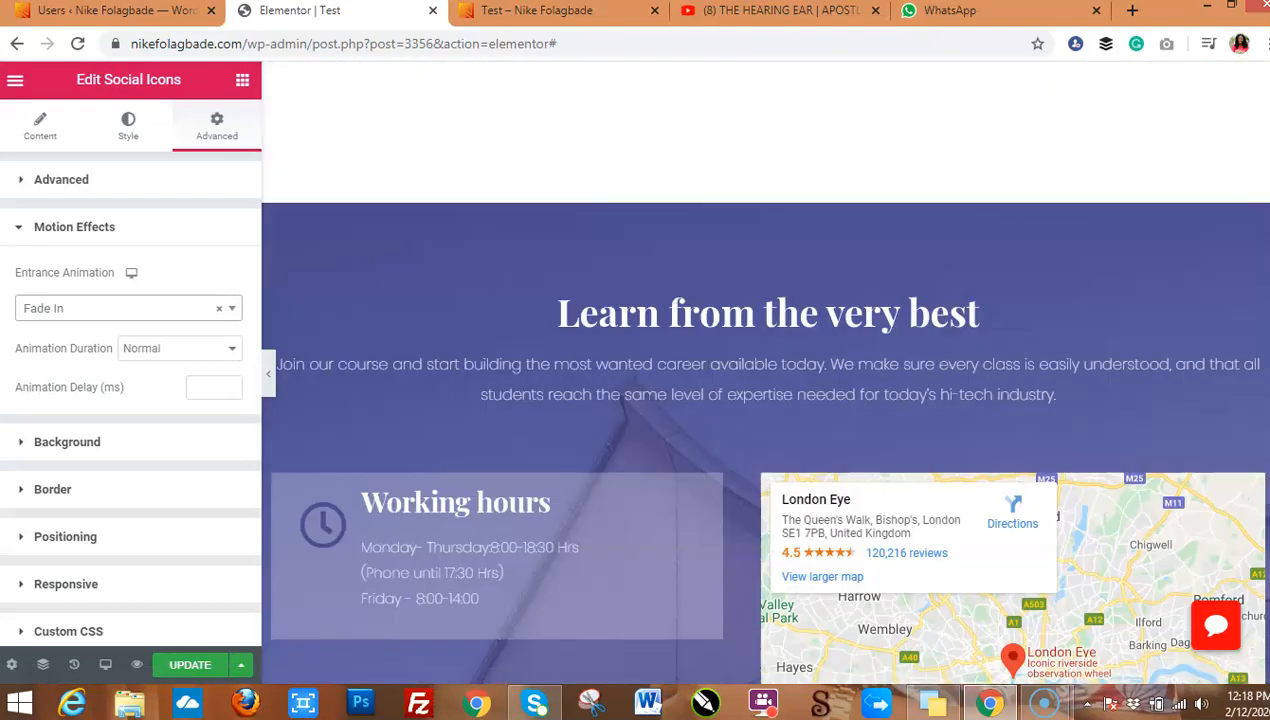
pyautogui.scroll(-2, 762, 370)
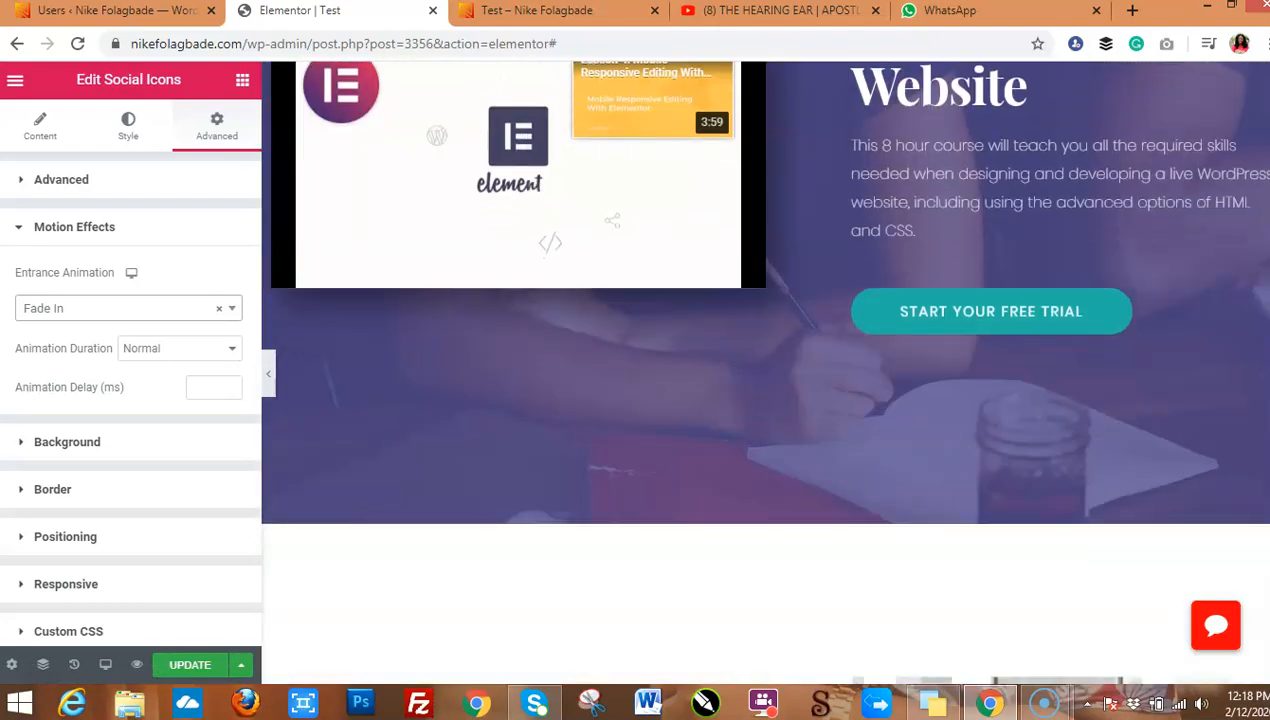
pyautogui.click(197, 670)
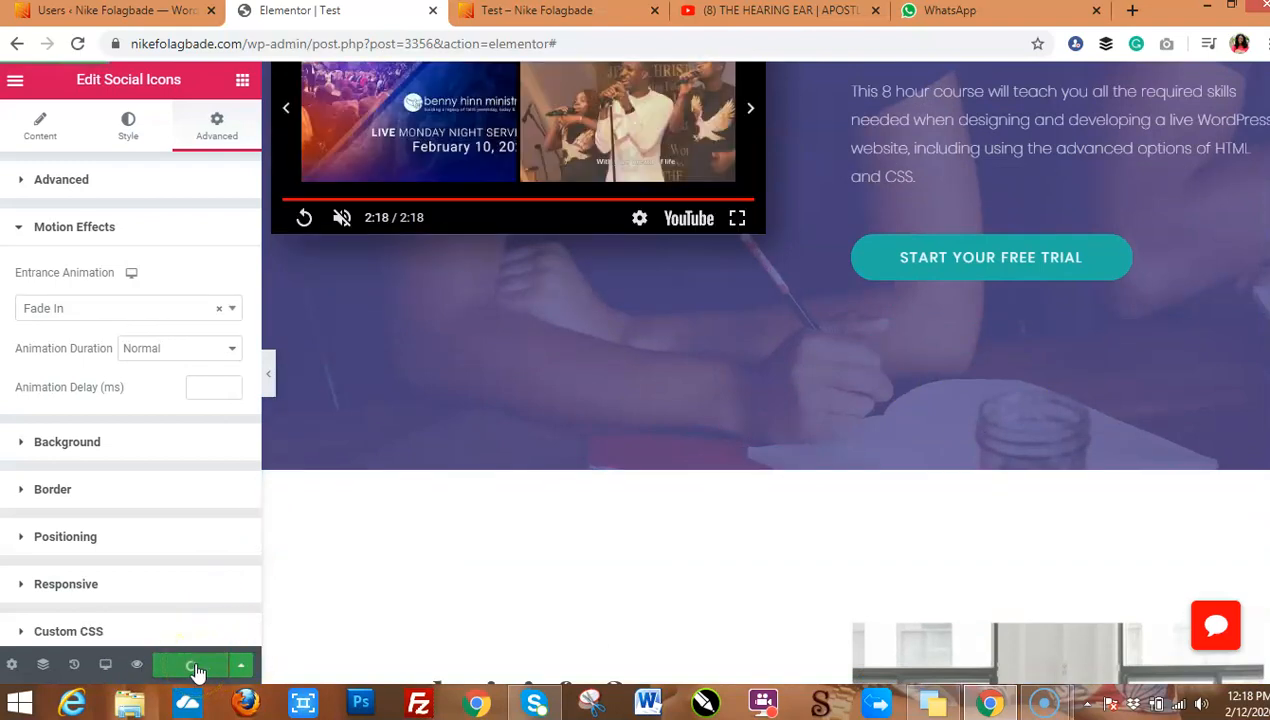
pyautogui.click(547, 16)
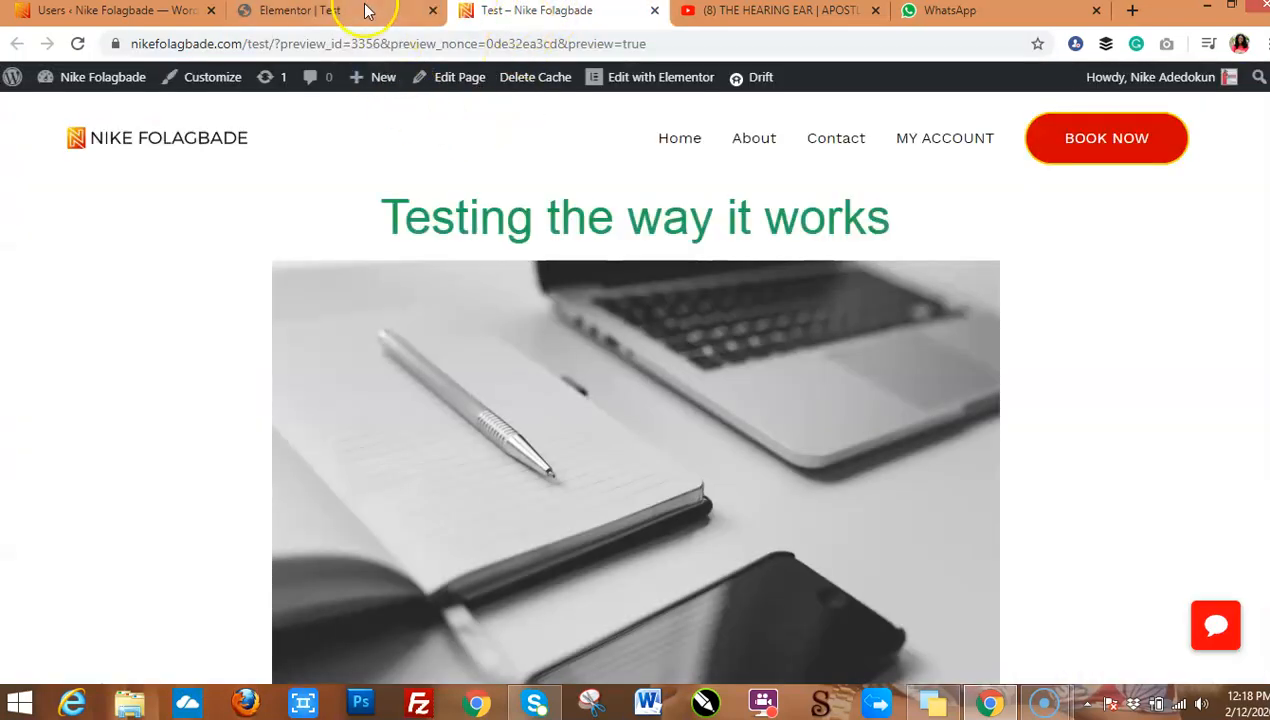
pyautogui.click(365, 14)
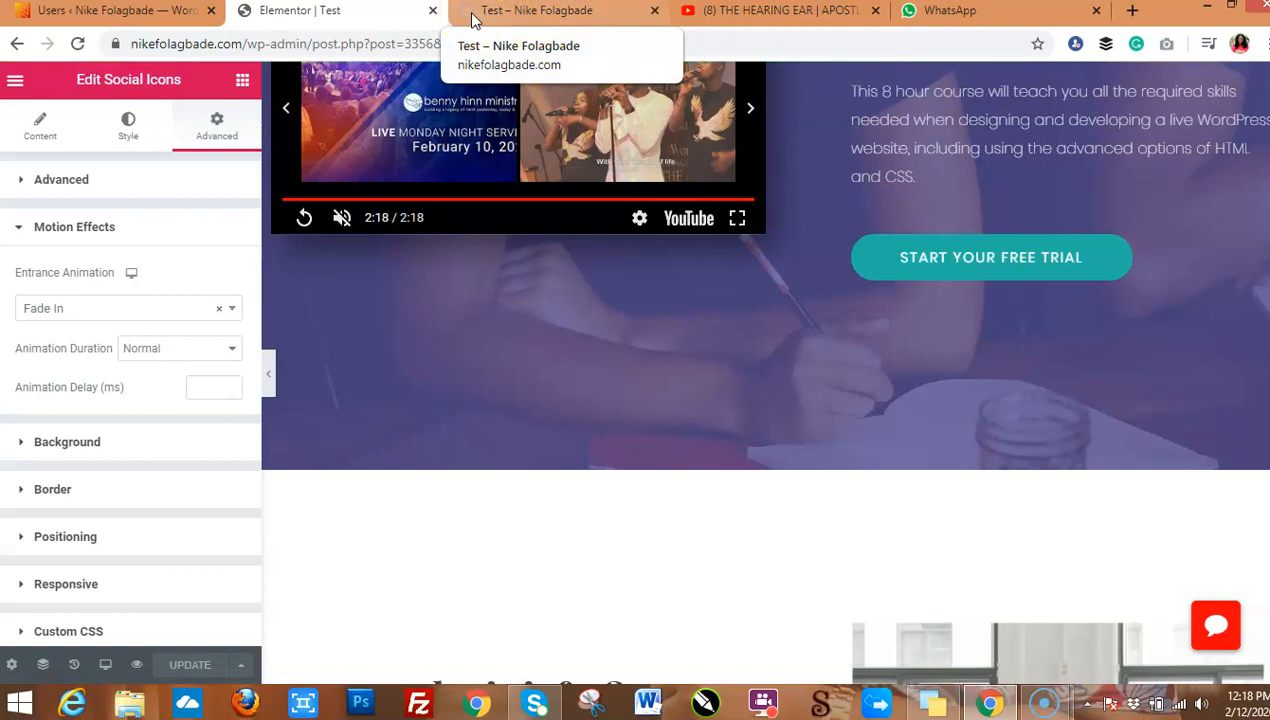
pyautogui.click(245, 673)
pyautogui.click(121, 617)
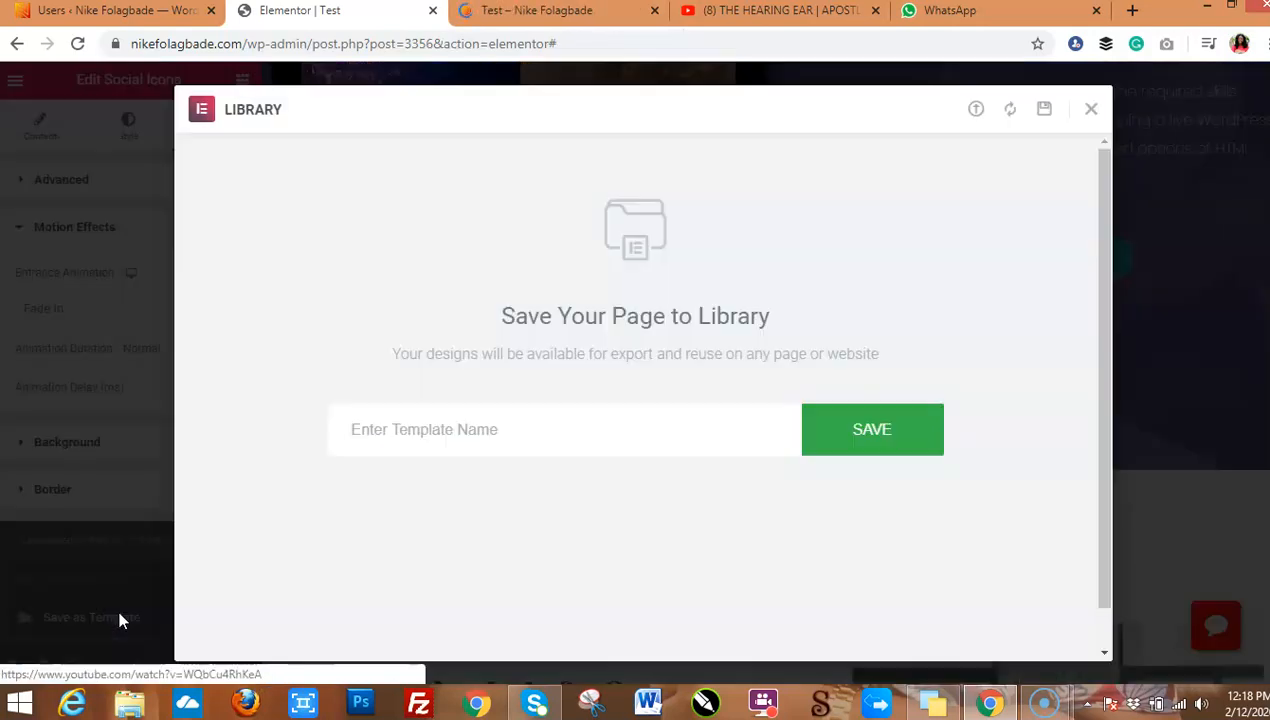
pyautogui.click(503, 438)
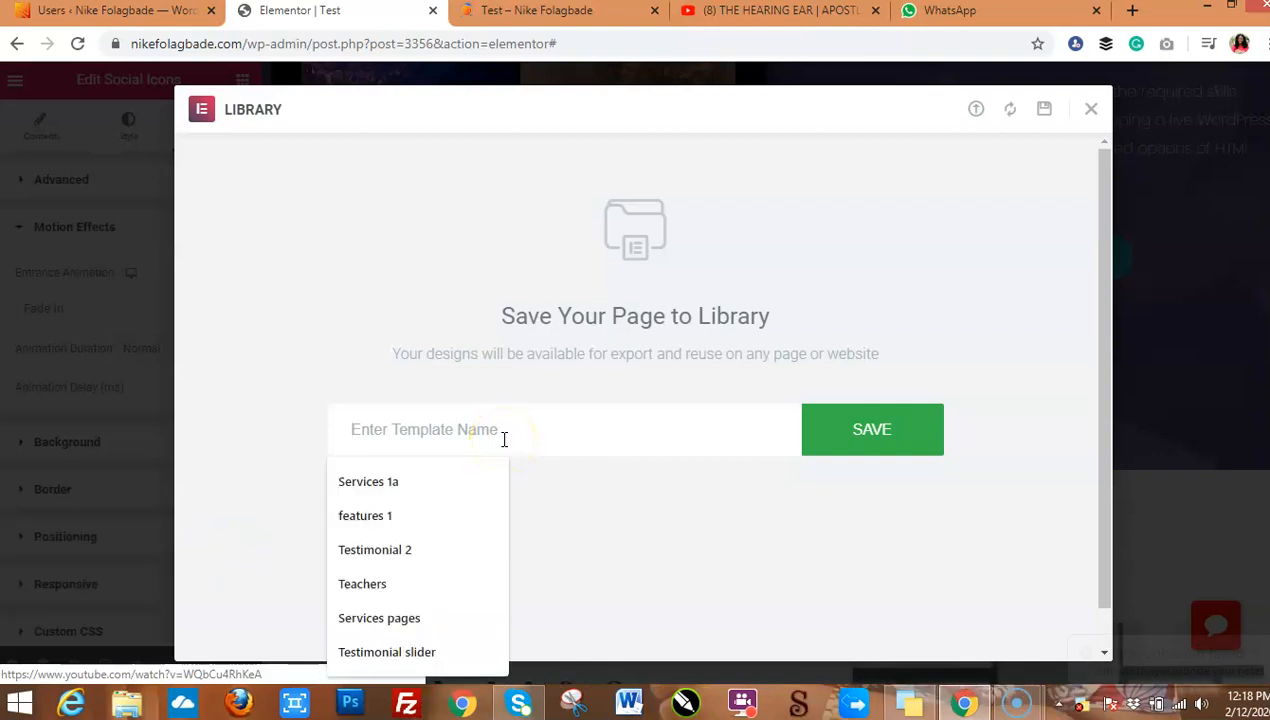
pyautogui.write('Te')
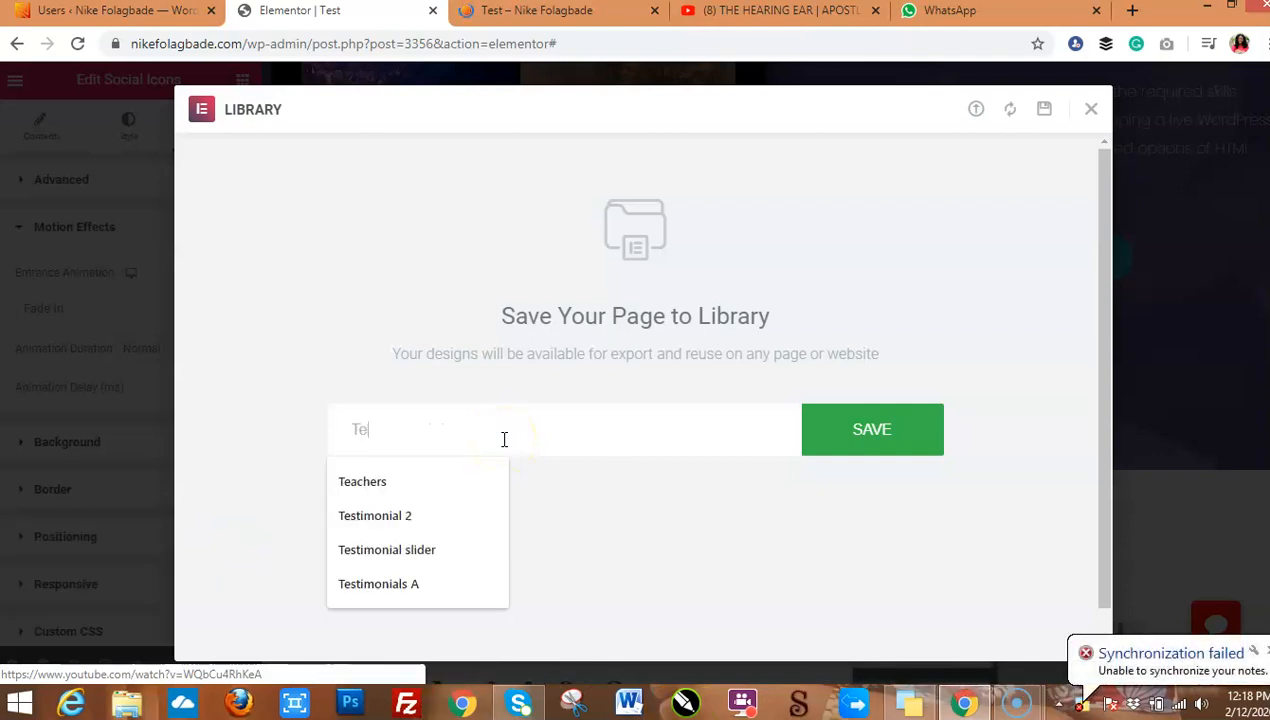
pyautogui.write('st')
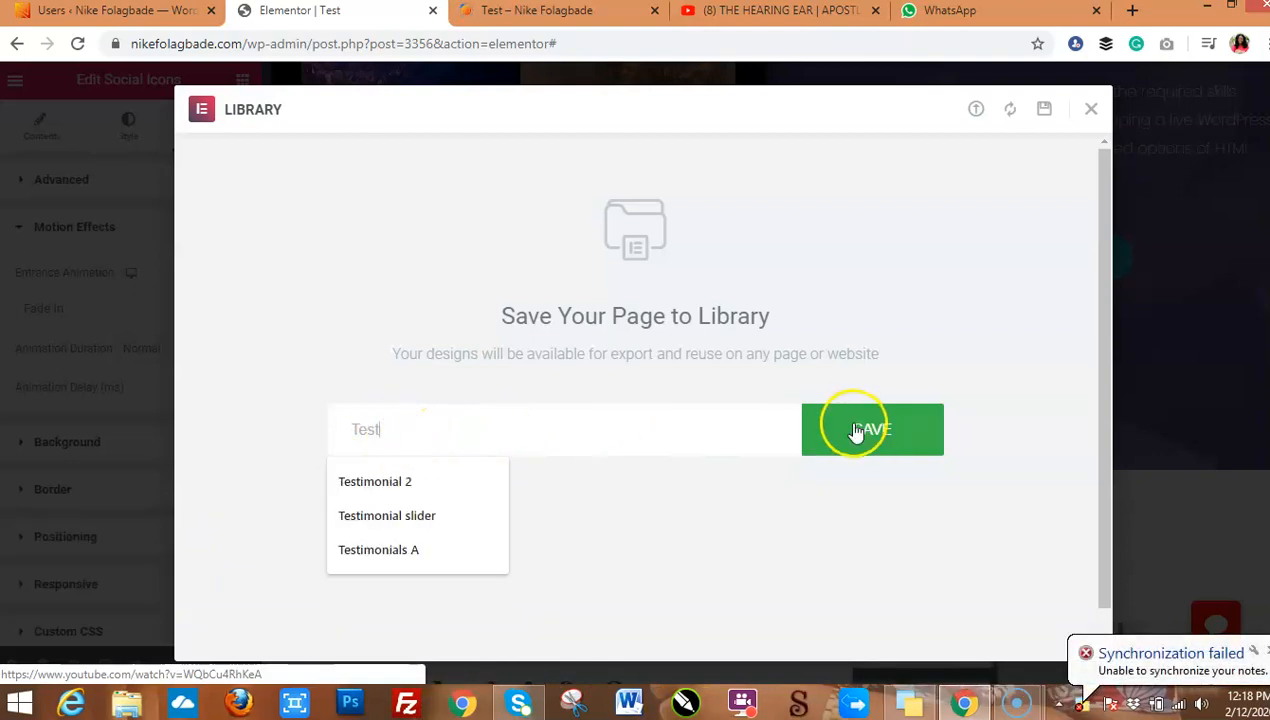
pyautogui.click(1091, 112)
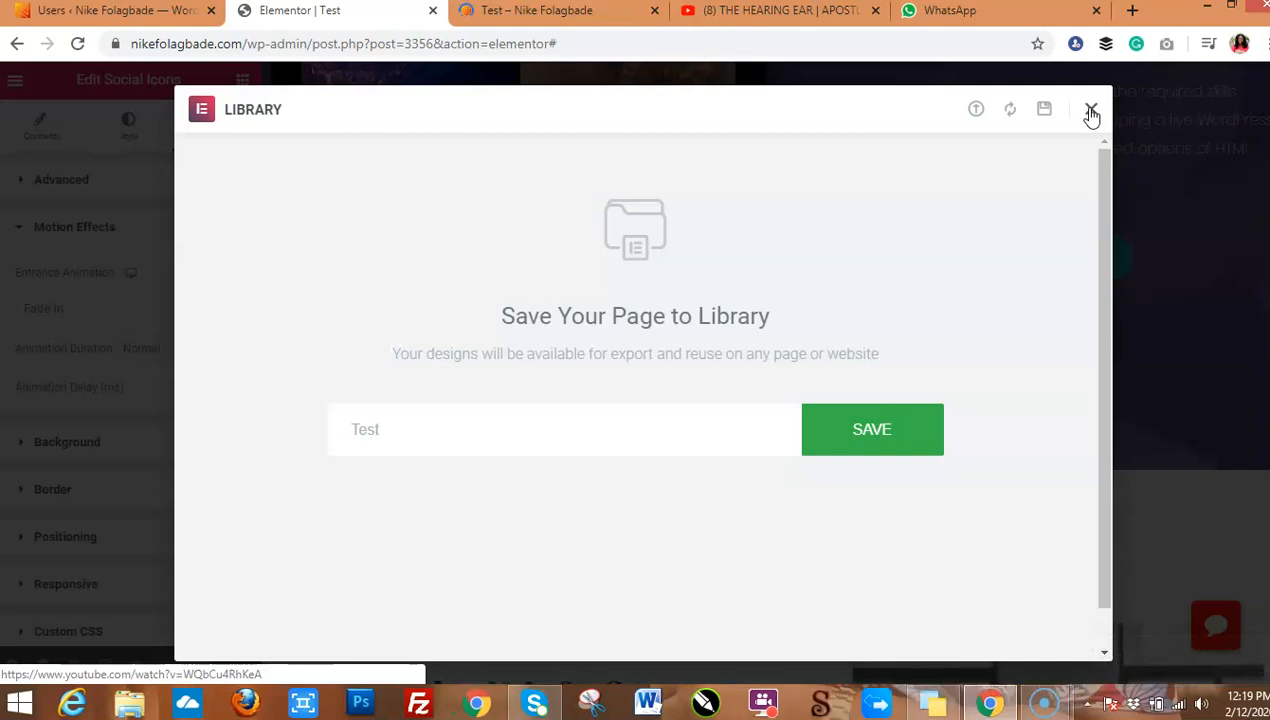
pyautogui.click(1091, 112)
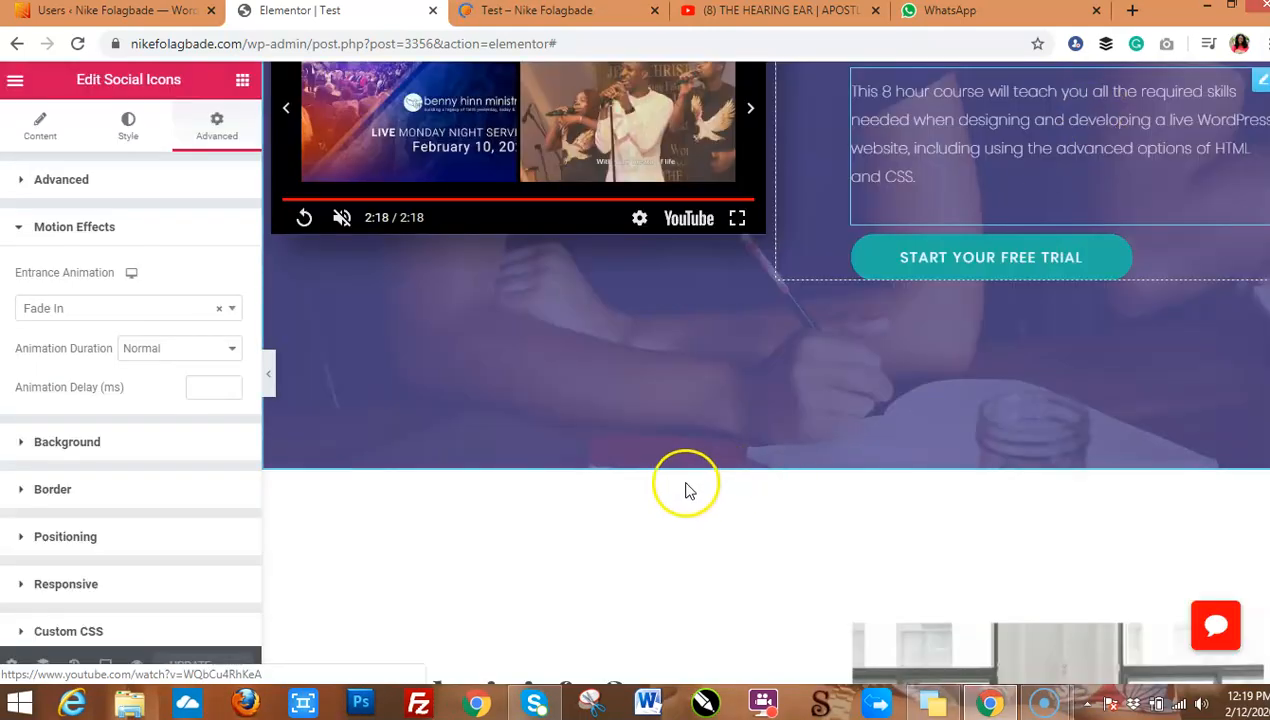
# Browse the template library's page templates and My Templates from a new section area below the "How to Make a Website" hero
pyautogui.moveTo(748, 500)
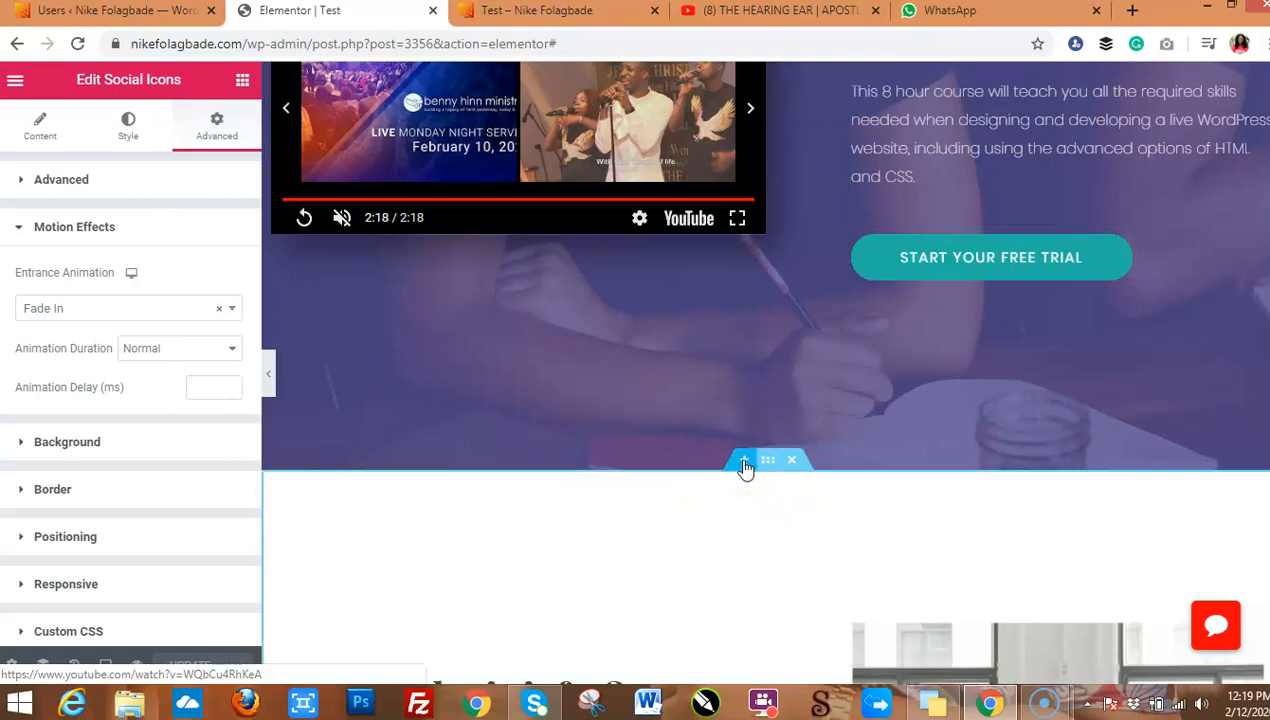
pyautogui.click(744, 462)
pyautogui.click(806, 553)
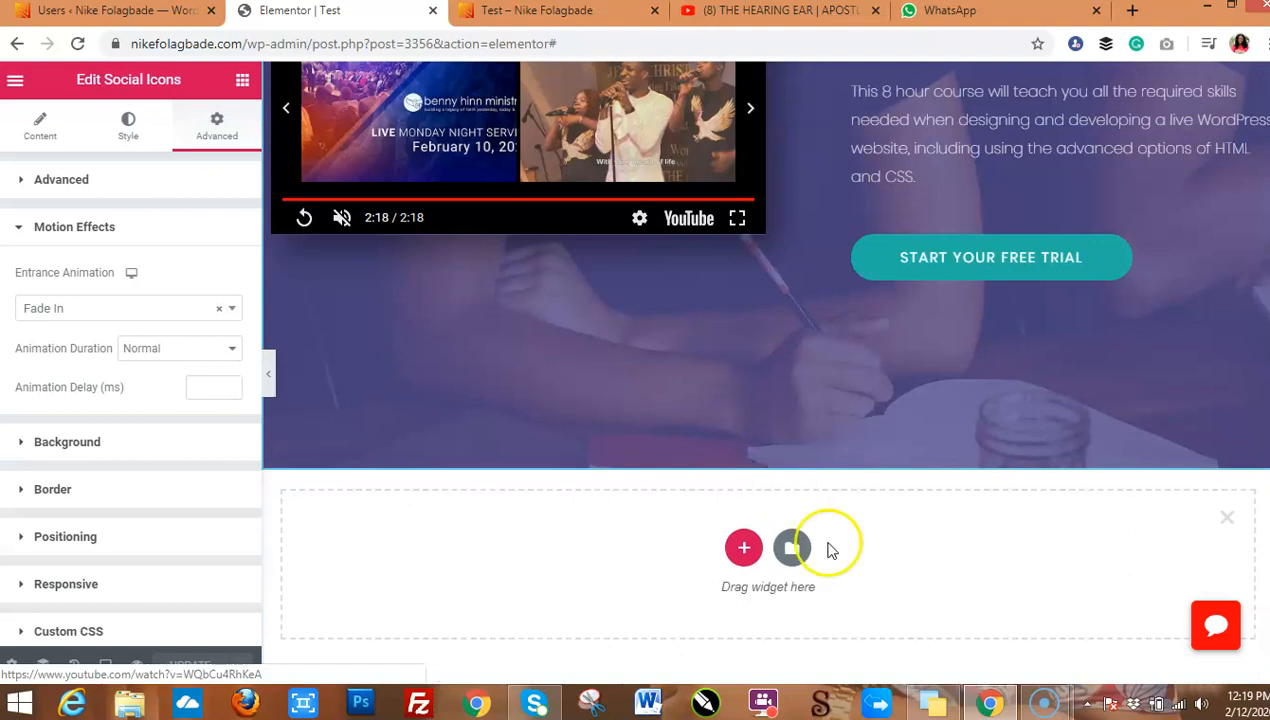
pyautogui.click(792, 553)
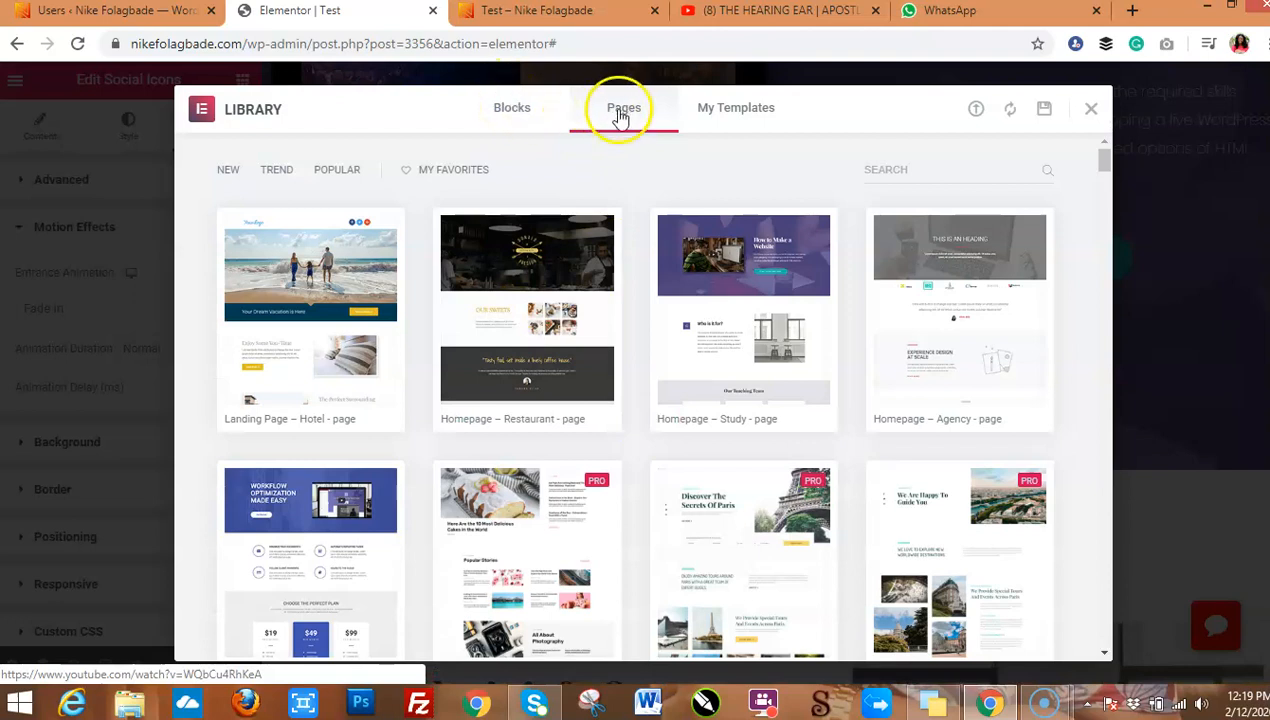
pyautogui.click(740, 116)
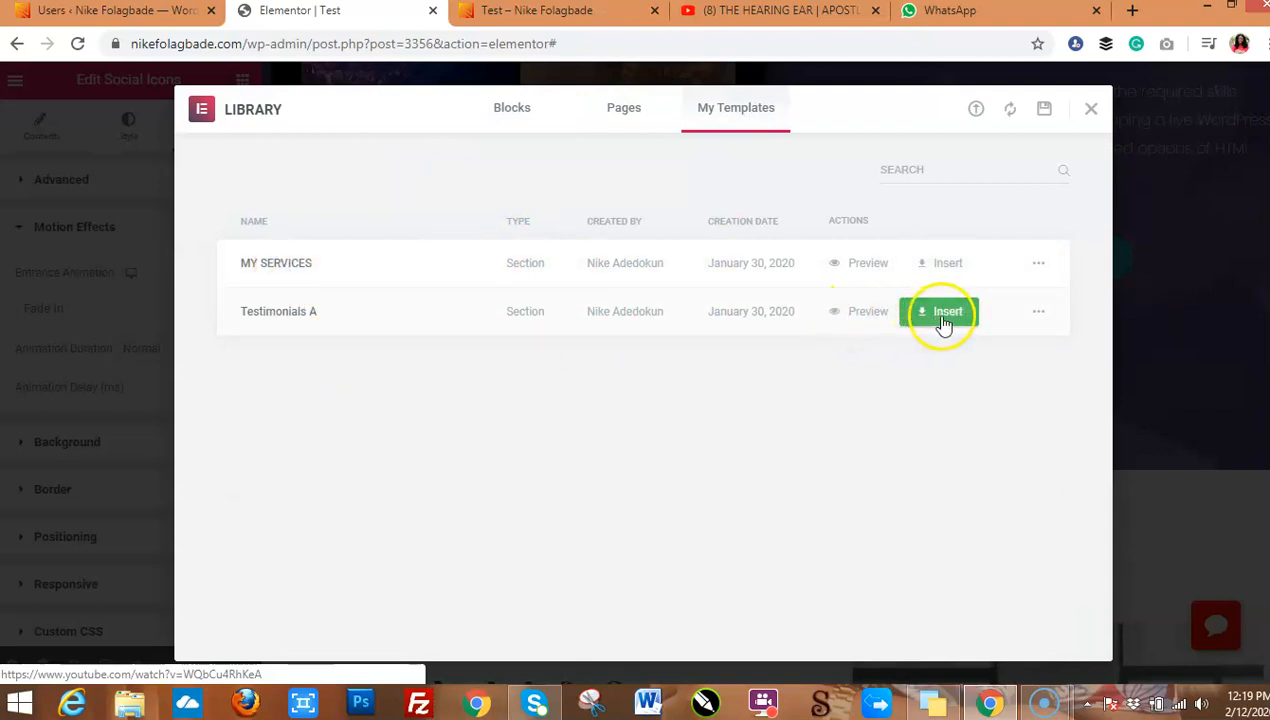
pyautogui.click(1092, 113)
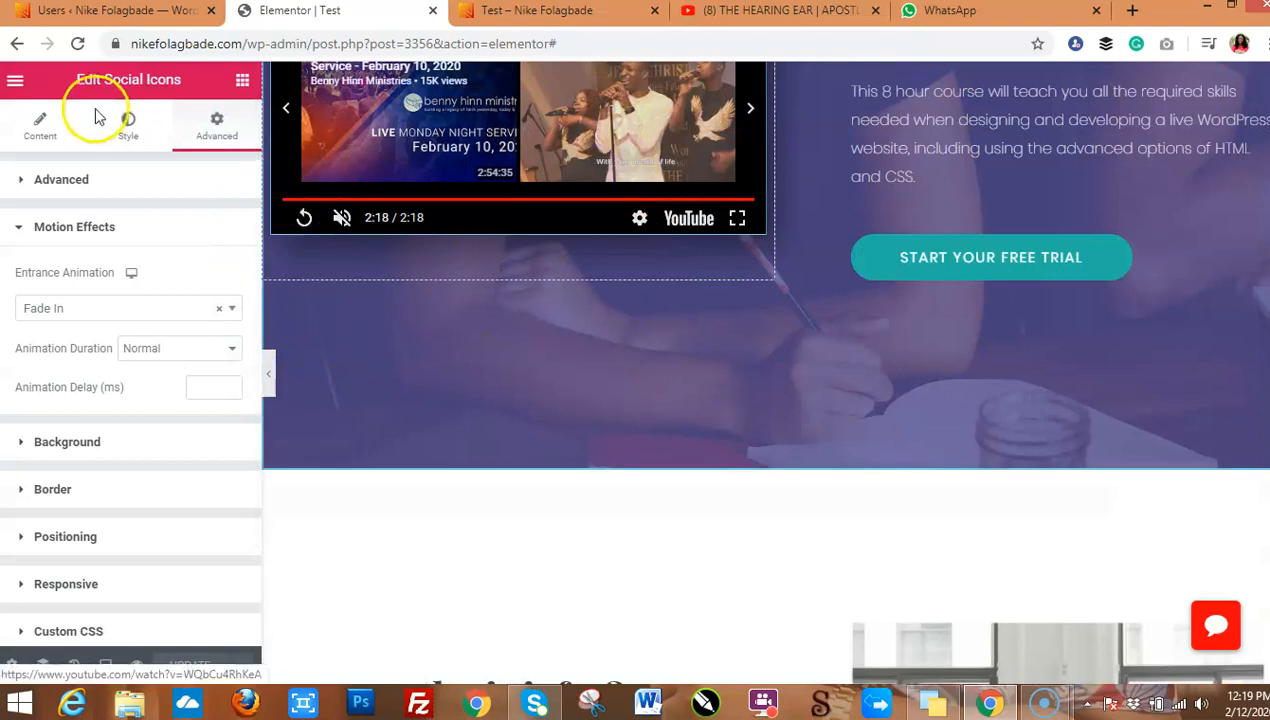
# Exit to the WordPress page editor and update the page with Disable Primary Header enabled in its Astra Settings
pyautogui.click(15, 82)
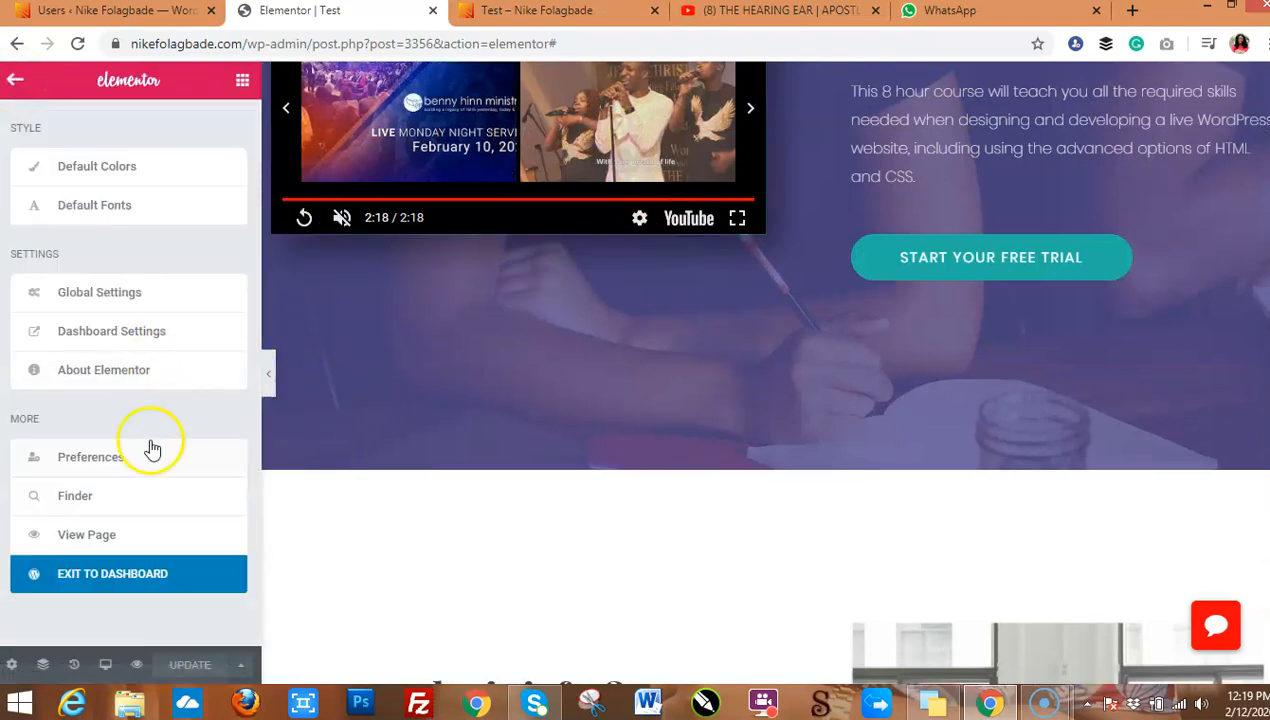
pyautogui.click(112, 585)
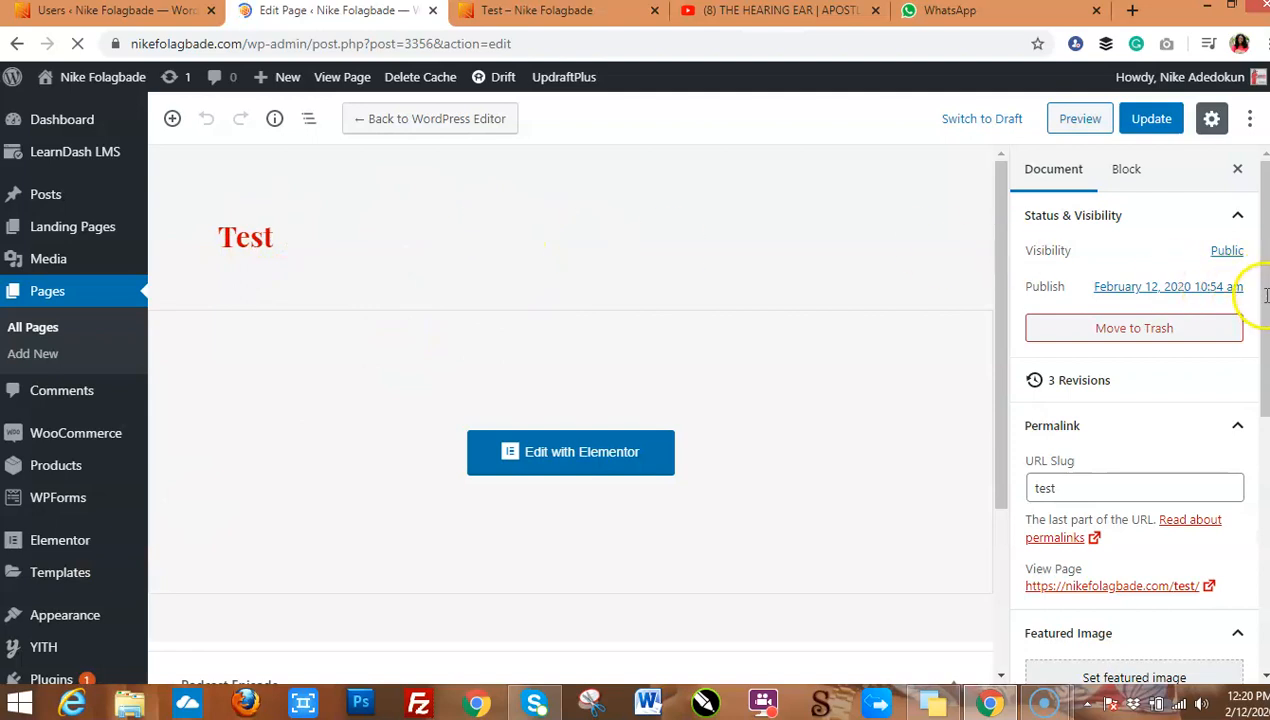
pyautogui.scroll(-2, 1262, 310)
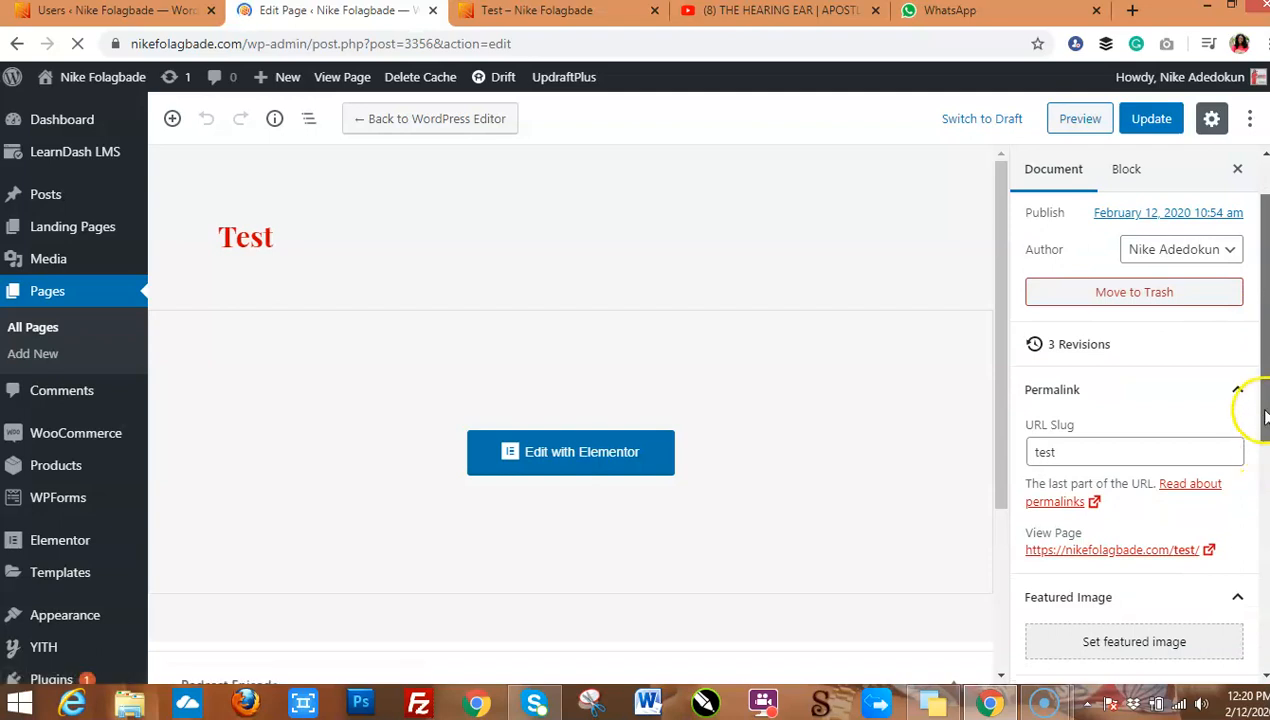
pyautogui.scroll(-3, 1247, 411)
pyautogui.scroll(-2, 1250, 525)
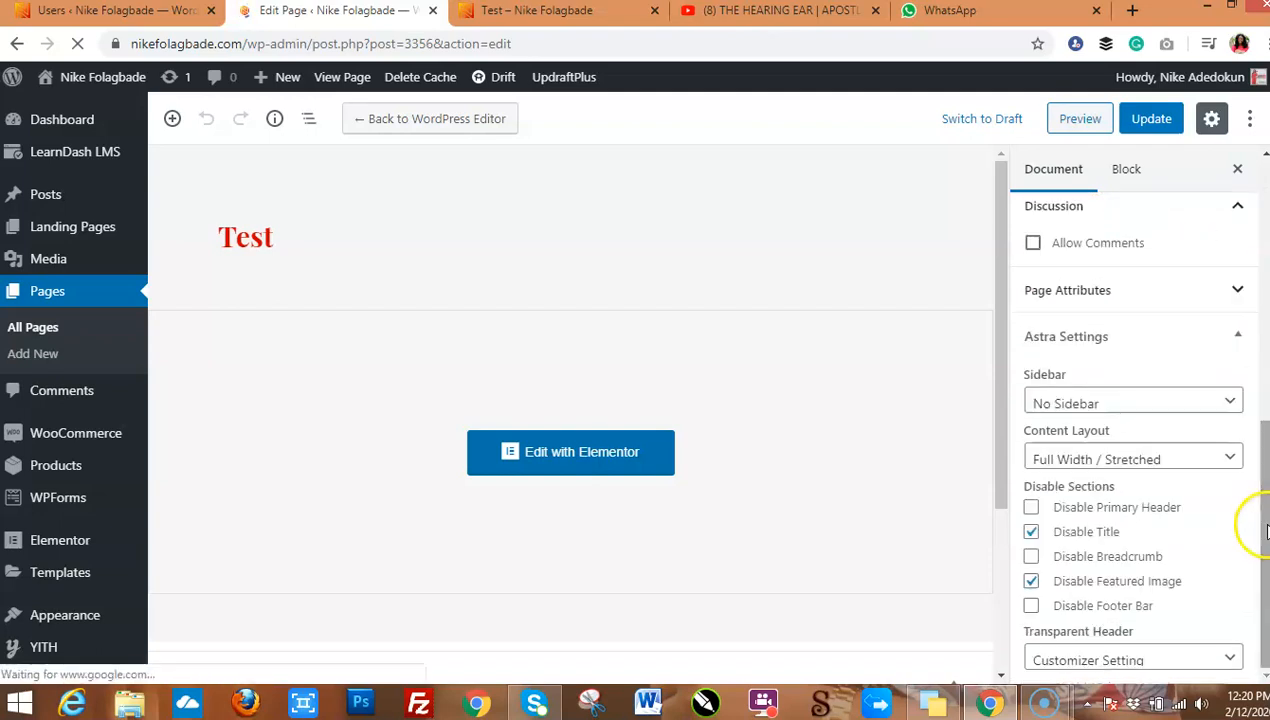
pyautogui.click(1032, 512)
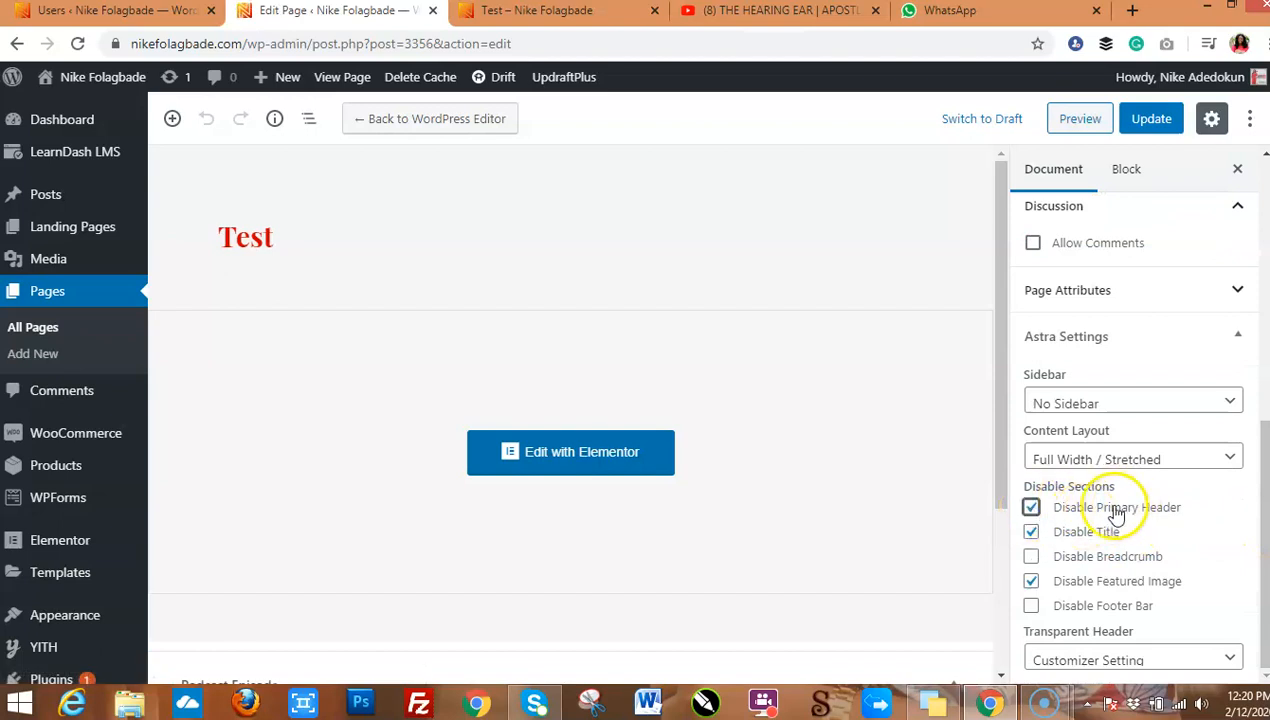
pyautogui.click(1153, 125)
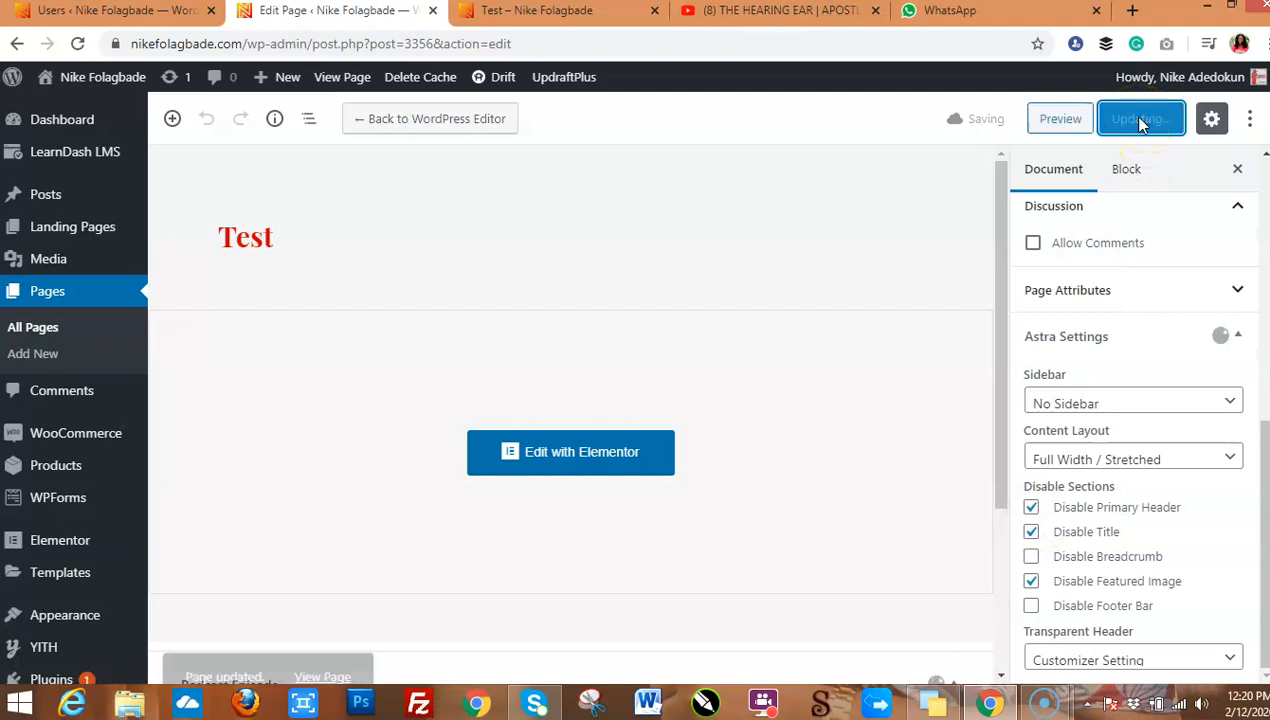
# Reload the page preview and review the whole page from the hero down to the lower sections
pyautogui.click(592, 16)
pyautogui.click(78, 46)
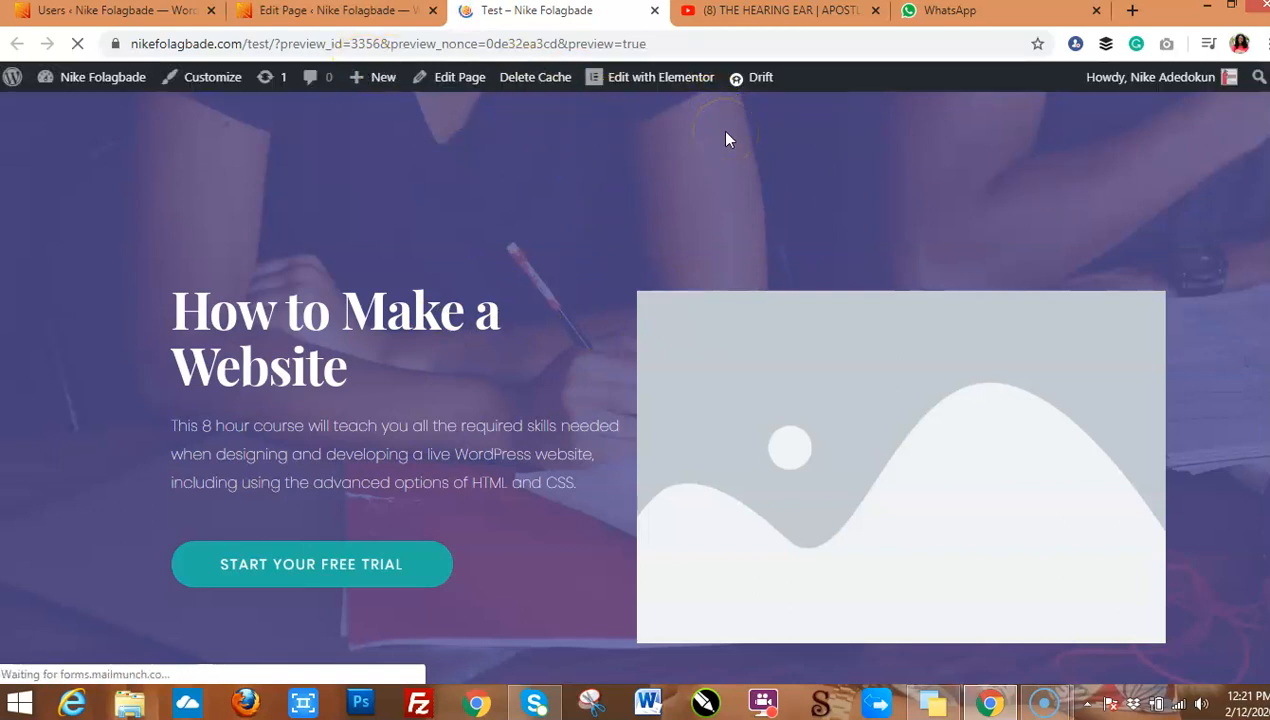
pyautogui.scroll(-10, 727, 140)
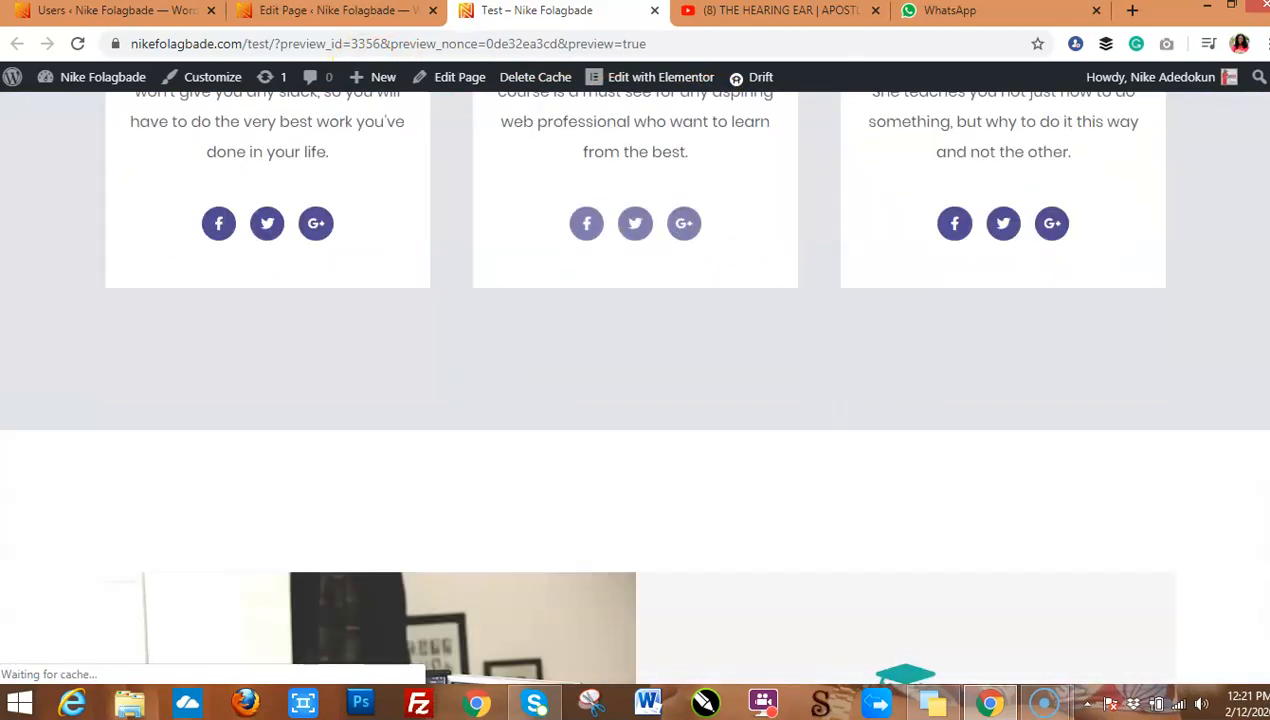
pyautogui.scroll(-9, 635, 388)
pyautogui.scroll(20, 635, 388)
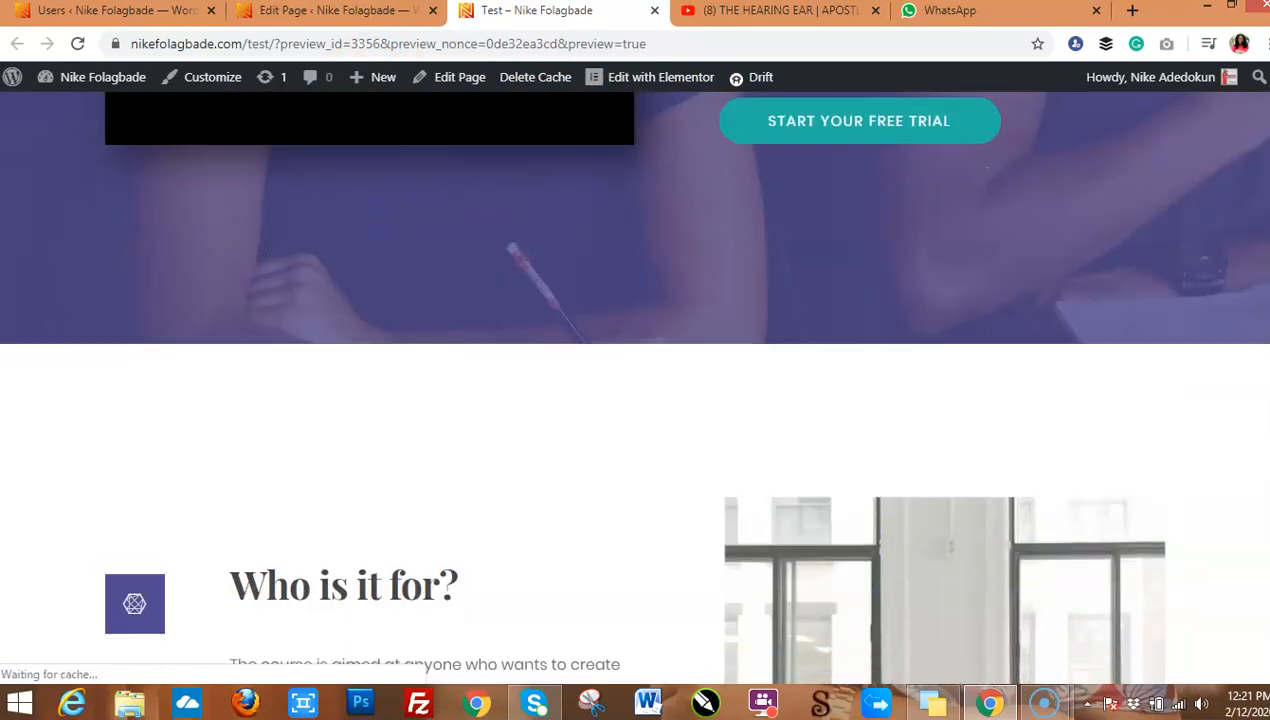
pyautogui.scroll(1, 635, 388)
pyautogui.scroll(3, 635, 388)
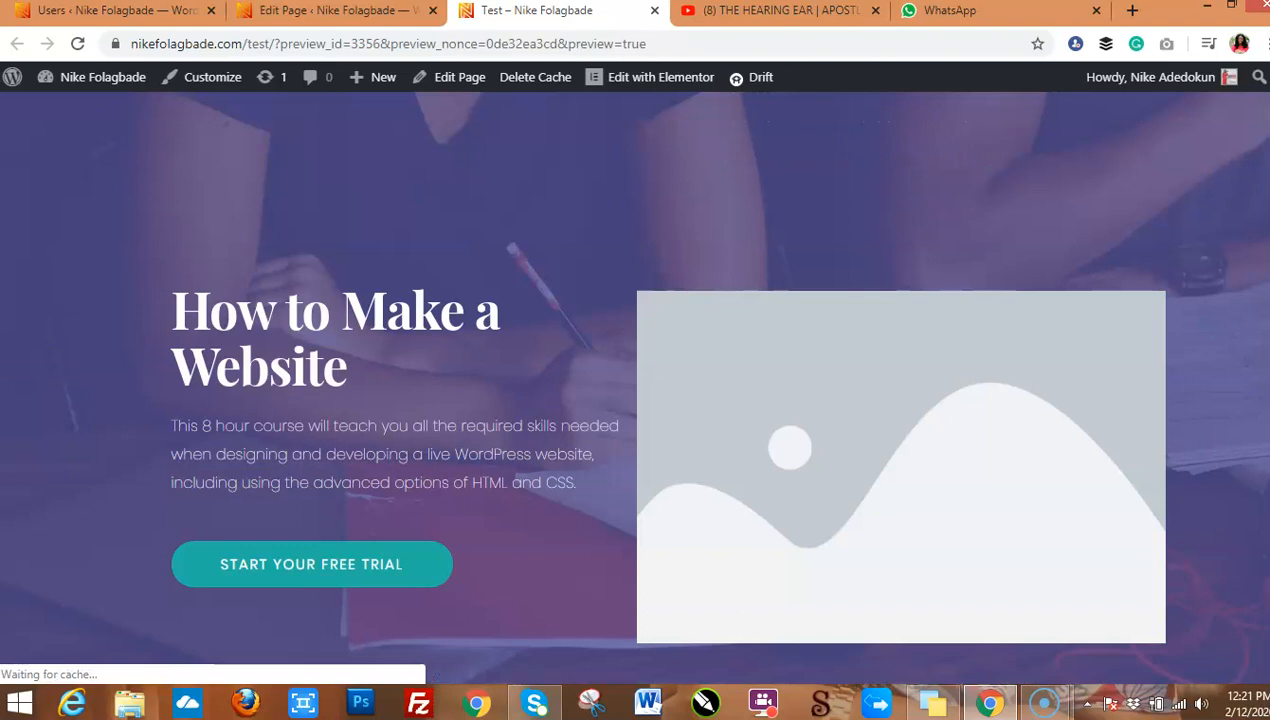